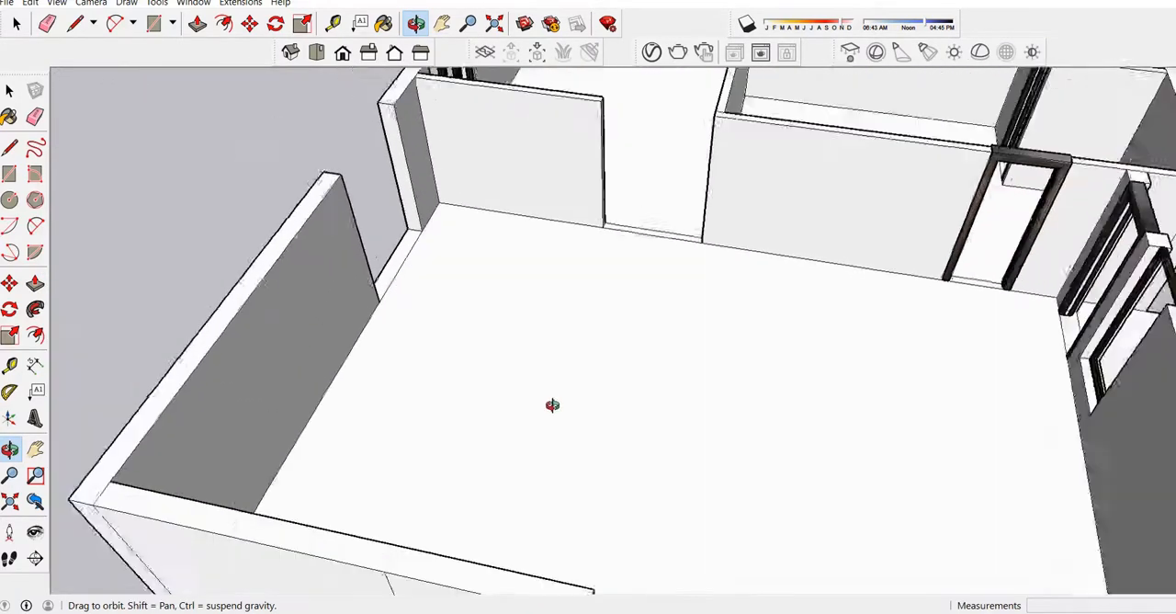
Push/Pull the floor strip in the outer wall's opening up 7' to close the gap level with the wall top.
{"action": "mouse_move", "coordinate": [454, 305]}
{"action": "left_mouse_down"}
{"action": "mouse_move", "coordinate": [466, 329]}
{"action": "mouse_move", "coordinate": [441, 315]}
{"action": "left_mouse_up"}
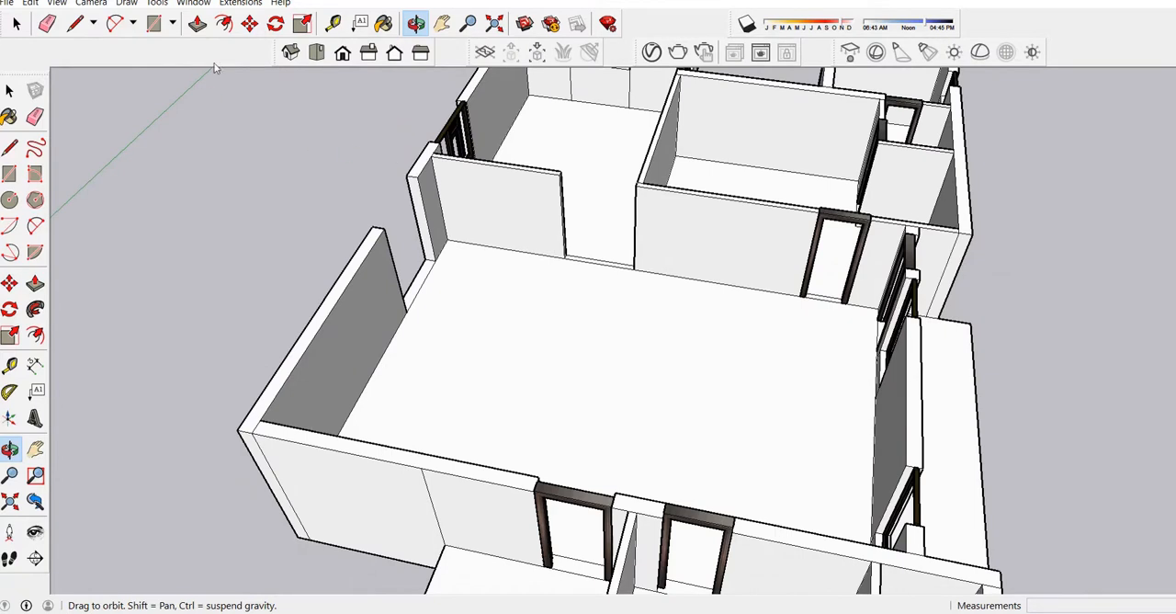
{"action": "key", "text": "p"}
{"action": "scroll", "coordinate": [423, 282], "scroll_direction": "up", "scroll_amount": 3}
{"action": "left_click", "coordinate": [420, 282]}
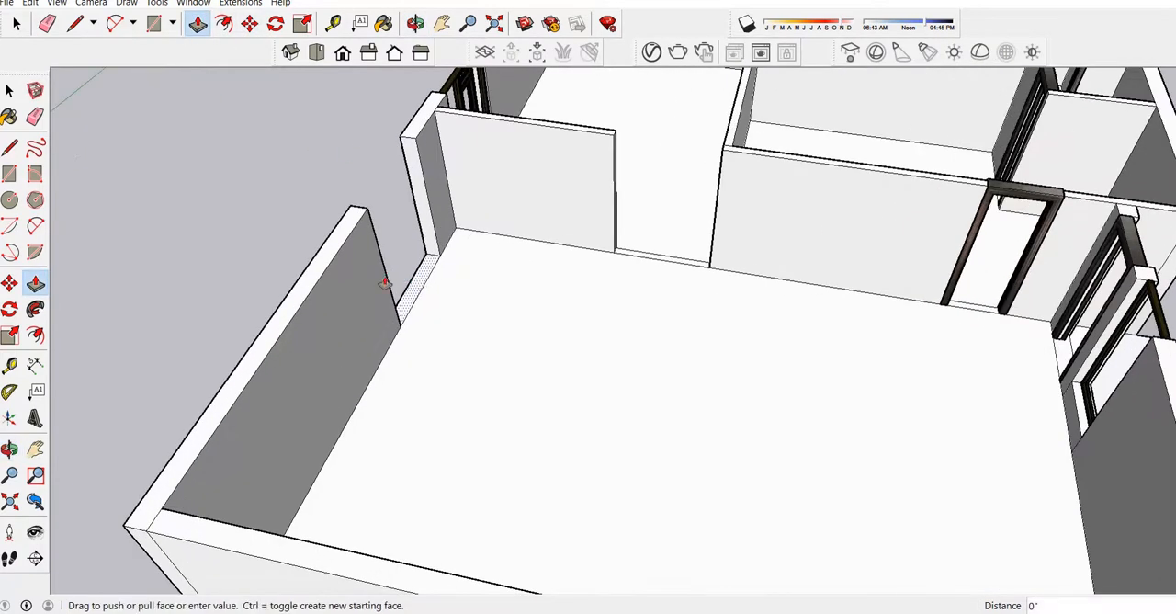
{"action": "left_click", "coordinate": [343, 255]}
{"action": "scroll", "coordinate": [376, 235], "scroll_direction": "down", "scroll_amount": 3}
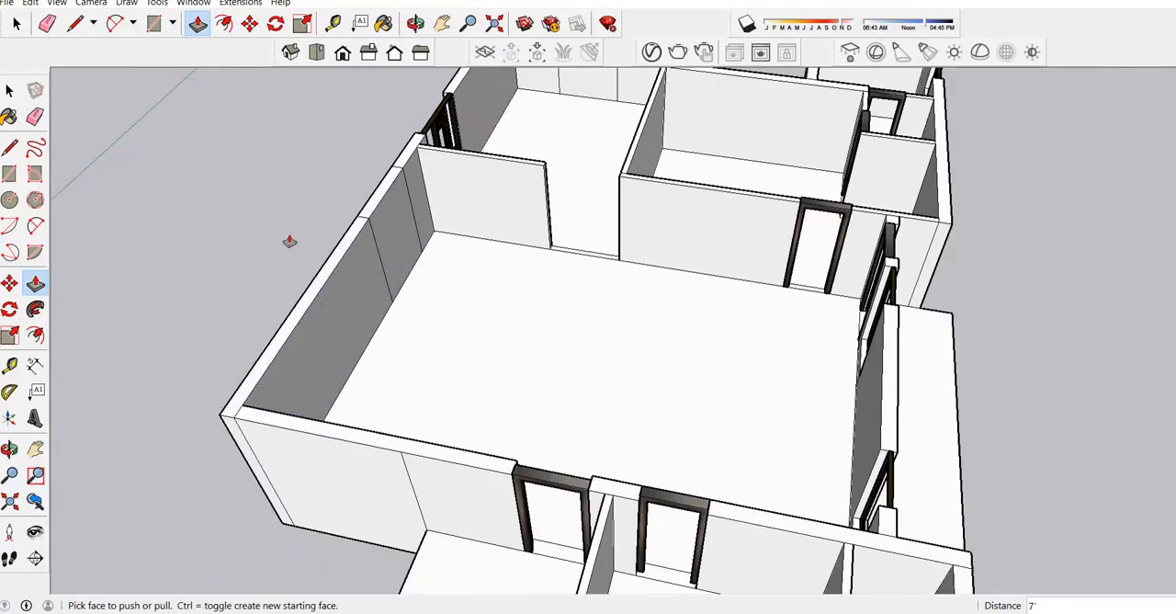
{"action": "scroll", "coordinate": [384, 227], "scroll_direction": "down", "scroll_amount": 2}
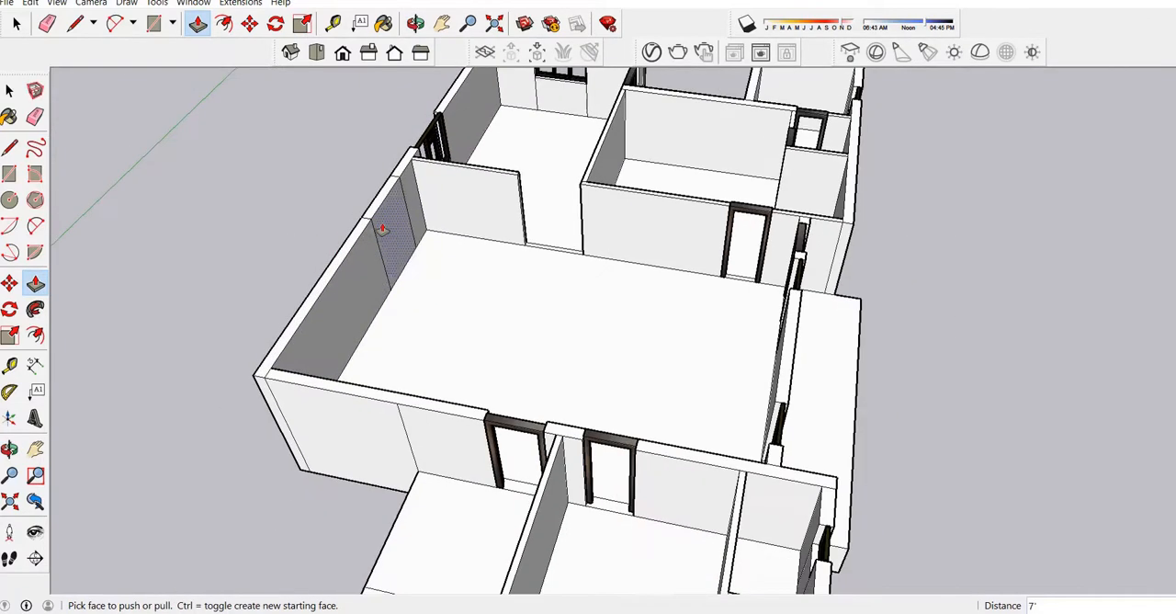
Measure on the floor plan from the room's lower corner to the start of the stairs and along the adjoining wall.
{"action": "left_click", "coordinate": [419, 24]}
{"action": "left_click_drag", "start_coordinate": [465, 196], "coordinate": [432, 219]}
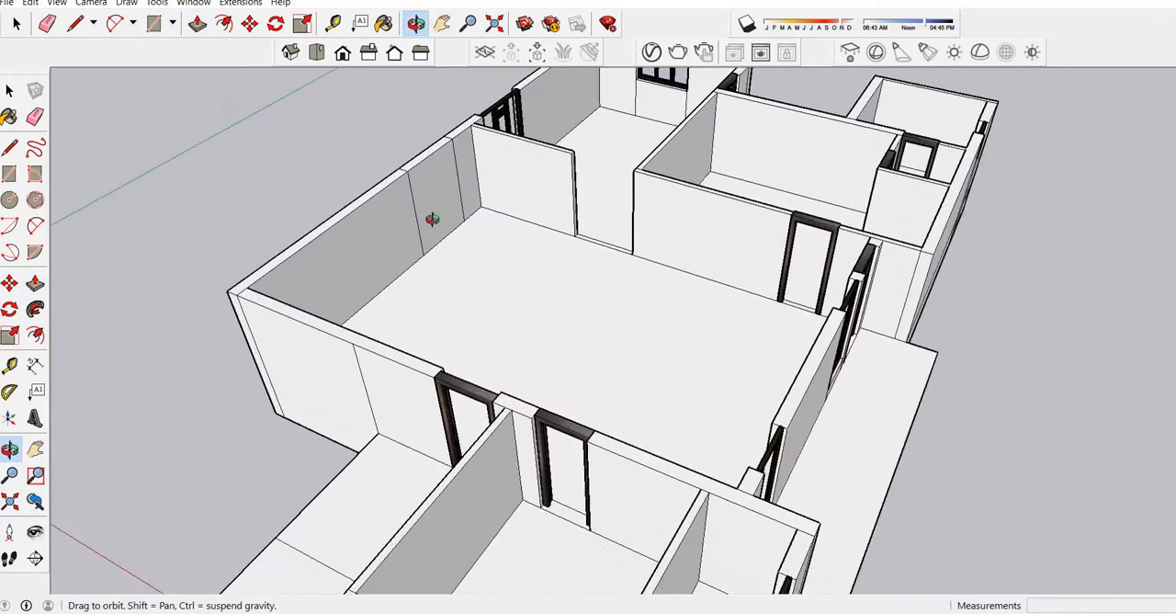
{"action": "scroll", "coordinate": [462, 210], "scroll_direction": "down", "scroll_amount": 6}
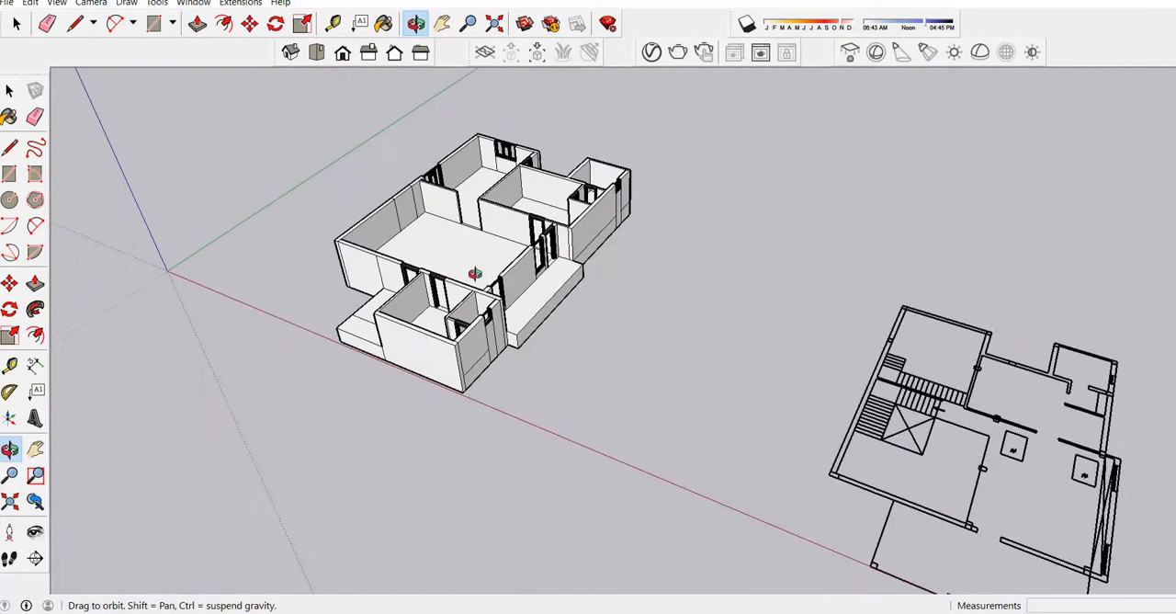
{"action": "scroll", "coordinate": [903, 488], "scroll_direction": "up", "scroll_amount": 3}
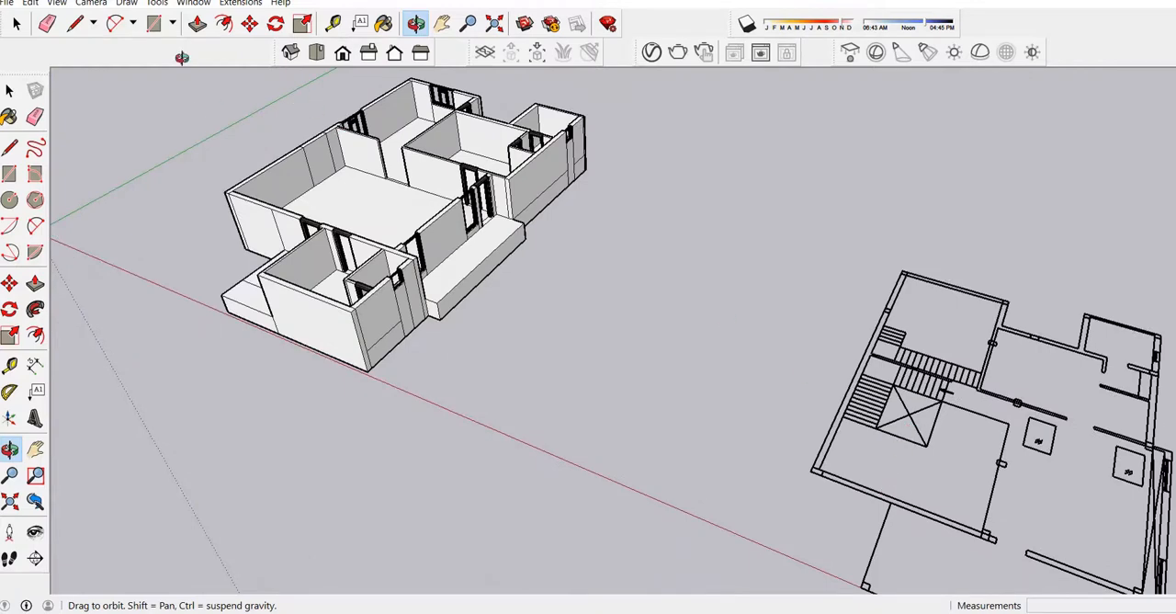
{"action": "left_click", "coordinate": [333, 25]}
{"action": "scroll", "coordinate": [821, 460], "scroll_direction": "up", "scroll_amount": 3}
{"action": "left_click", "coordinate": [821, 482]}
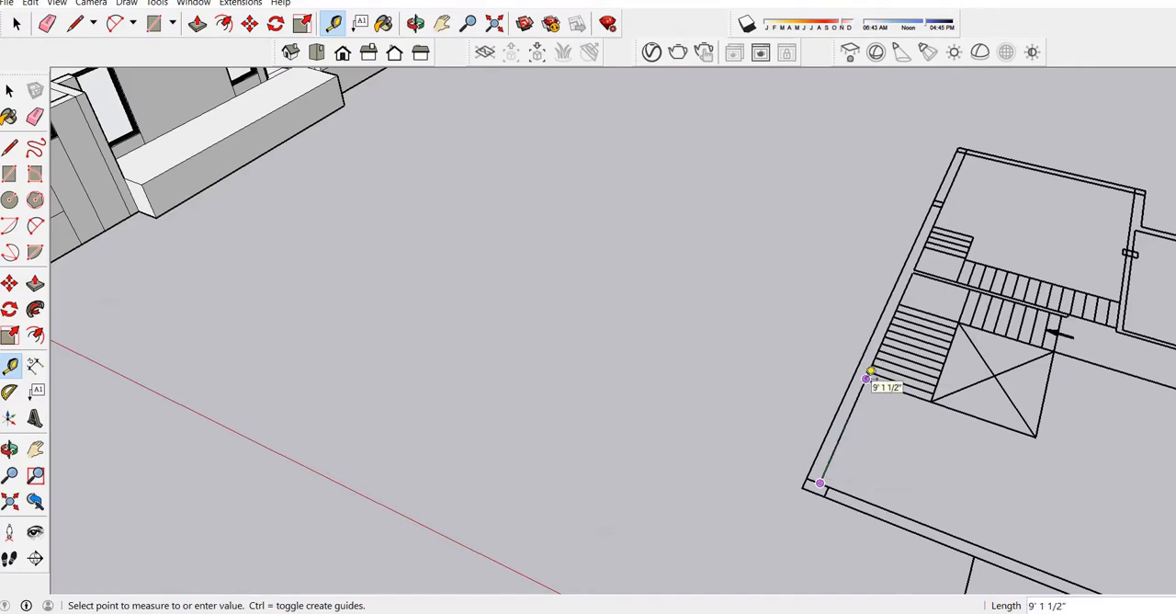
{"action": "scroll", "coordinate": [929, 407], "scroll_direction": "down", "scroll_amount": 8}
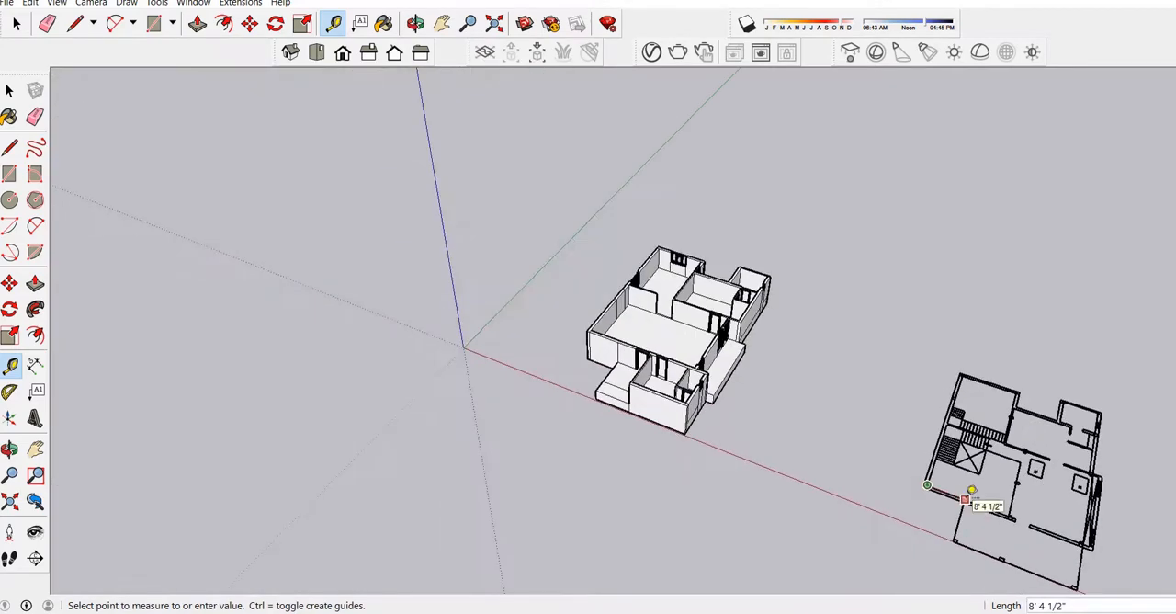
{"action": "left_click", "coordinate": [964, 499]}
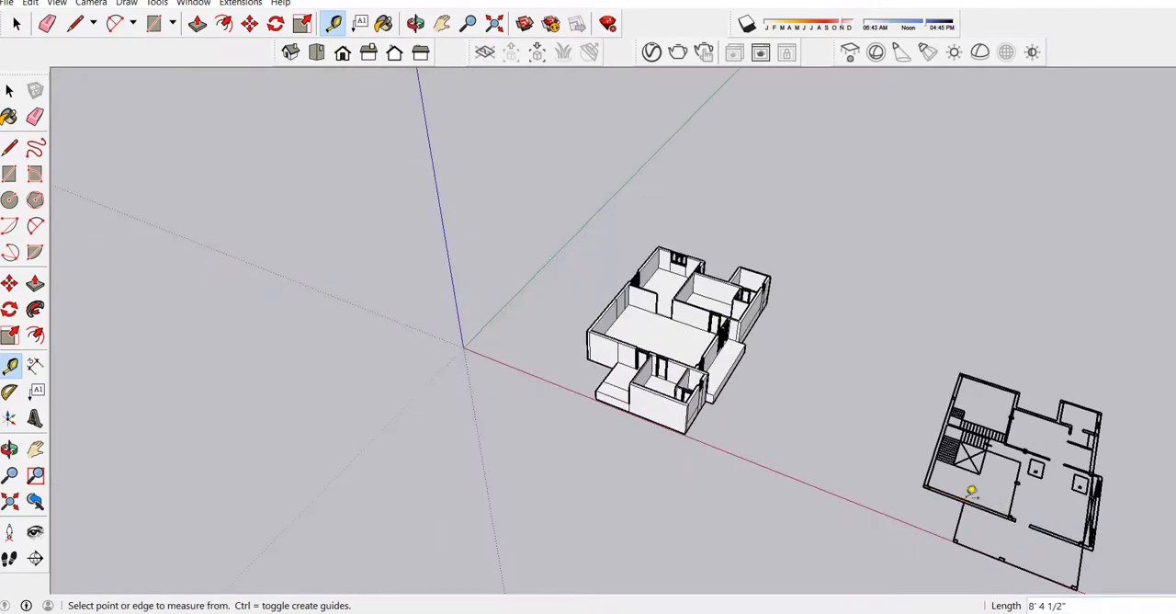
Draw a 9' line along the base of the large room's closed-up wall, starting from its inner corner.
{"action": "left_click", "coordinate": [417, 26]}
{"action": "scroll", "coordinate": [665, 302], "scroll_direction": "up", "scroll_amount": 5}
{"action": "left_click_drag", "start_coordinate": [699, 405], "coordinate": [313, 402]}
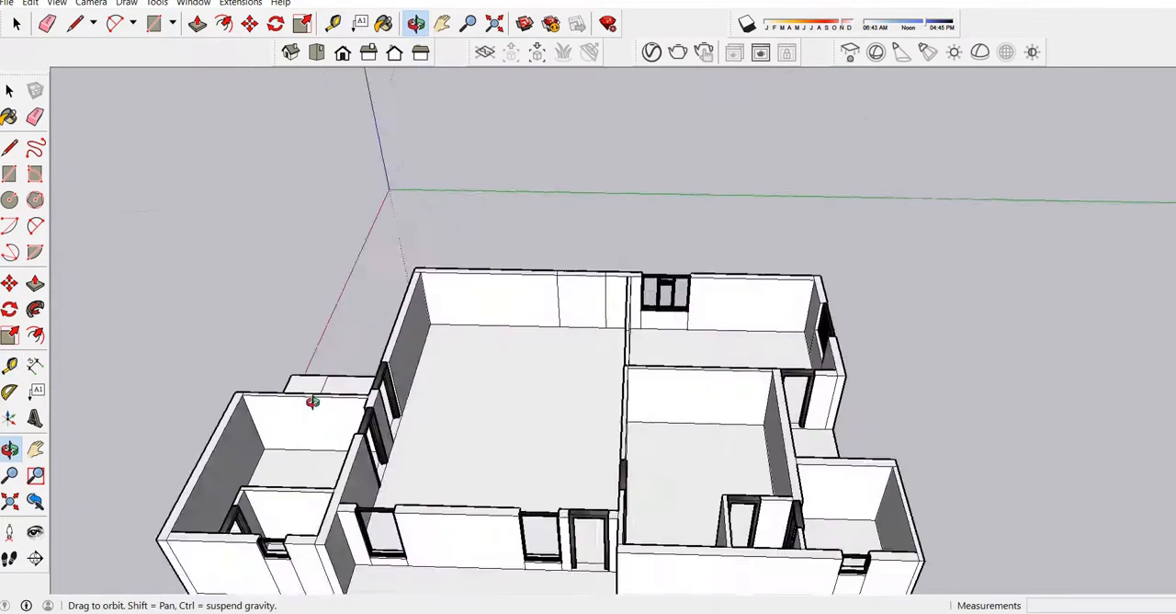
{"action": "scroll", "coordinate": [317, 397], "scroll_direction": "up", "scroll_amount": 2}
{"action": "scroll", "coordinate": [452, 348], "scroll_direction": "up", "scroll_amount": 4}
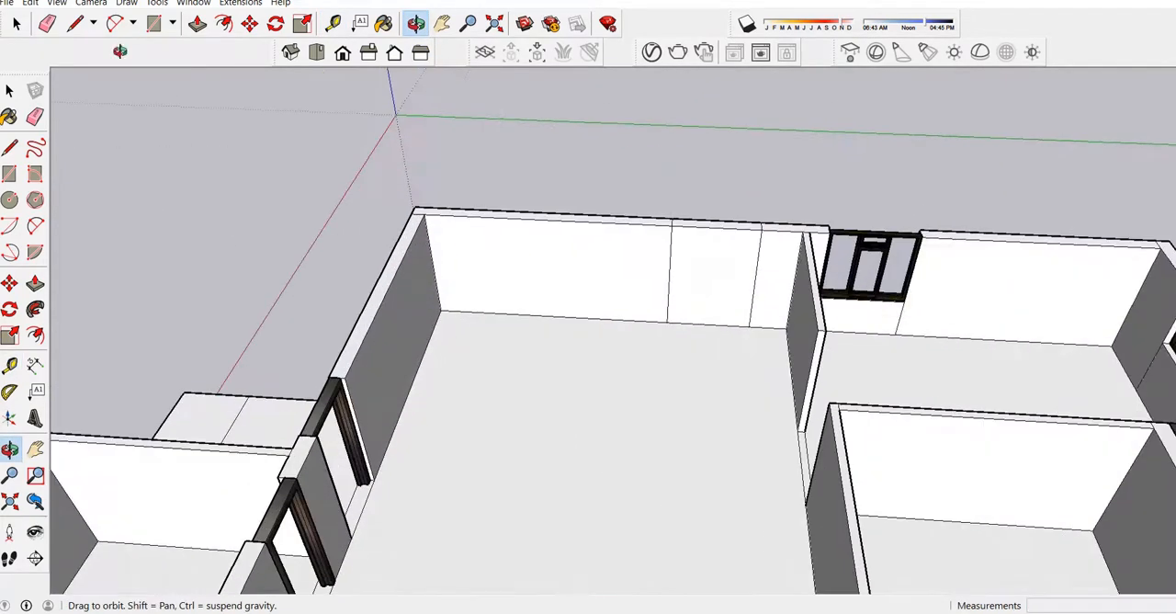
{"action": "left_click", "coordinate": [75, 23]}
{"action": "left_click", "coordinate": [441, 310]}
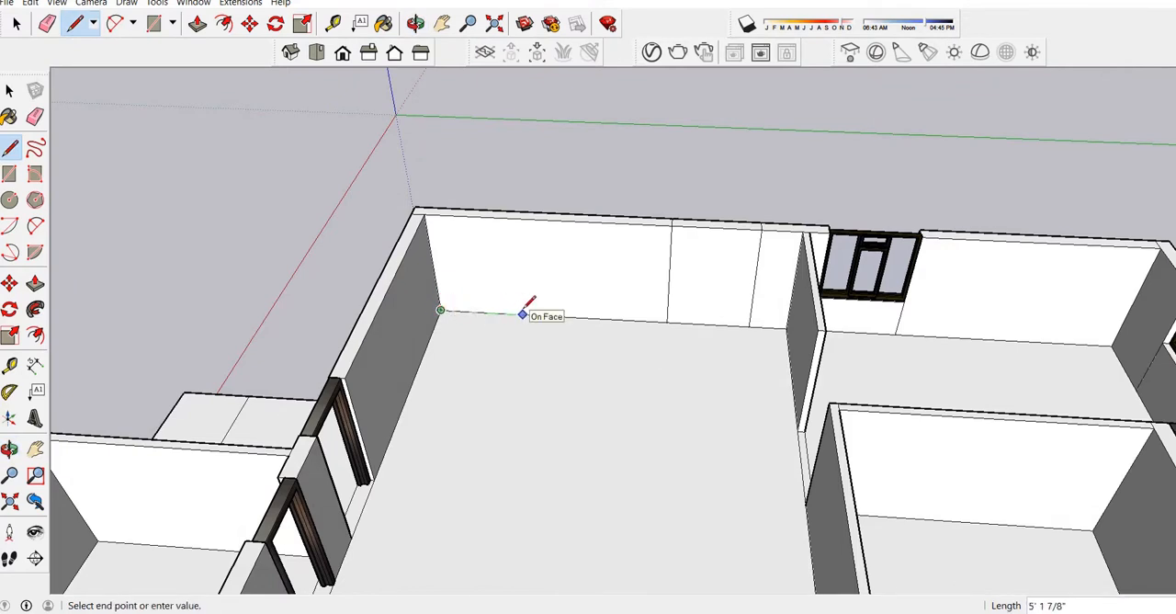
{"action": "type", "text": "9"}
{"action": "key", "text": "Return"}
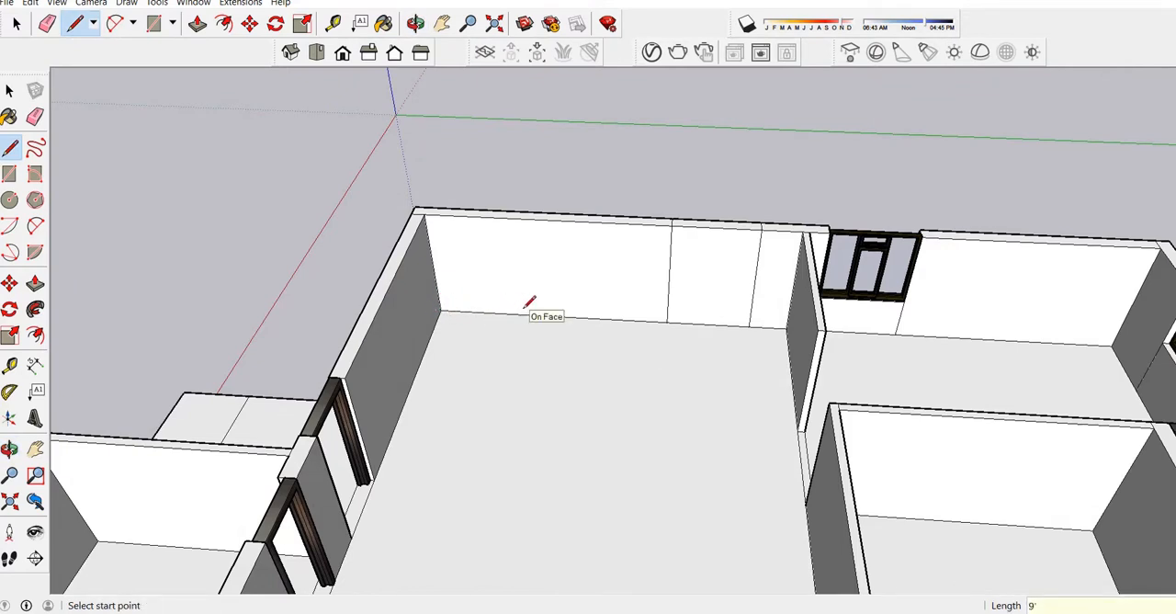
Draw a three-step stair profile on the wall from the 9' line's end, with 6" risers and 9" treads.
{"action": "left_click", "coordinate": [584, 318]}
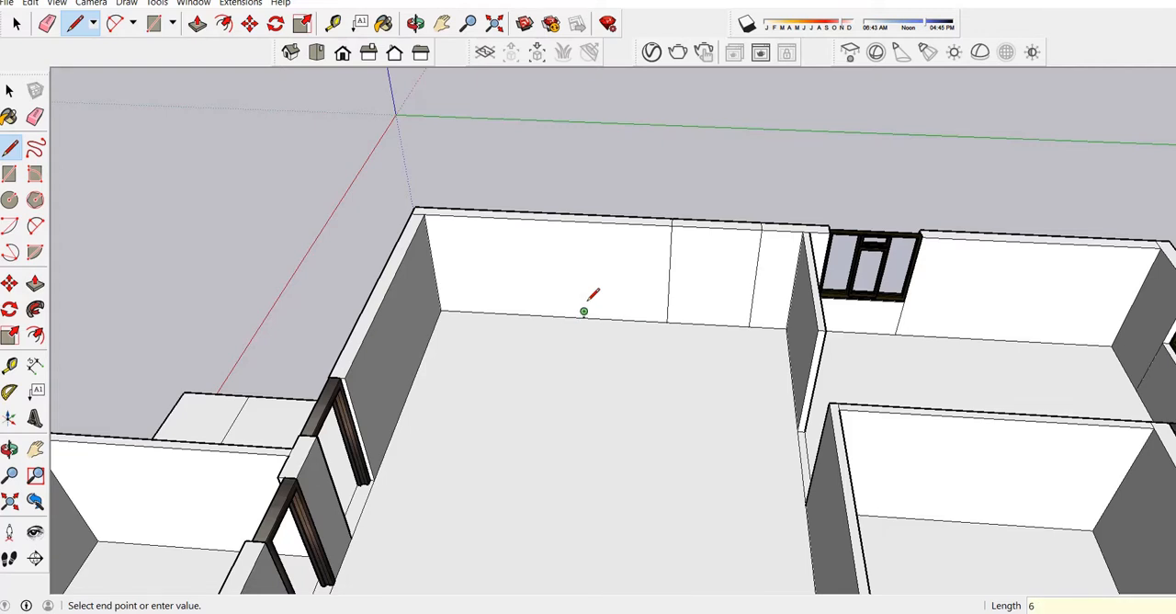
{"action": "scroll", "coordinate": [589, 299], "scroll_direction": "up", "scroll_amount": 3}
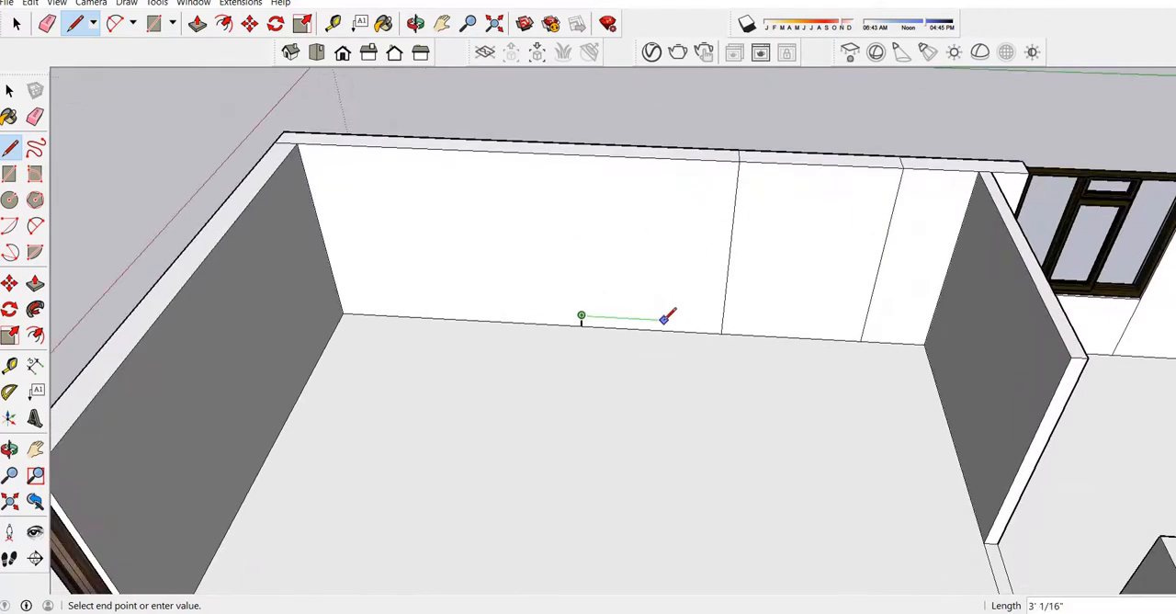
{"action": "key", "text": "Return"}
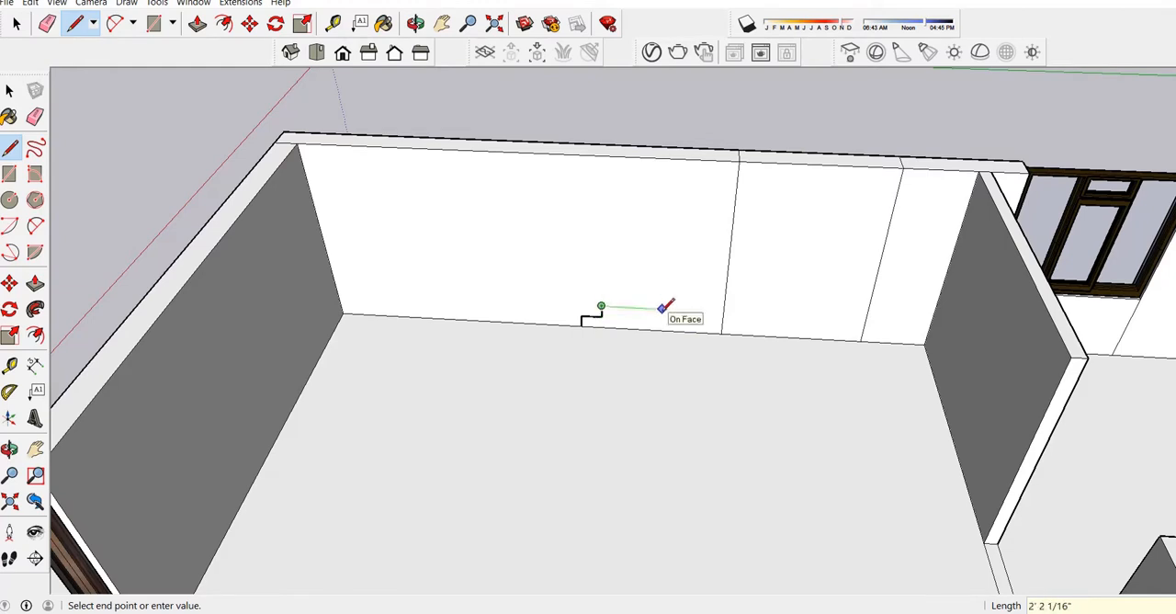
{"action": "type", "text": "9"}
{"action": "key", "text": "Return"}
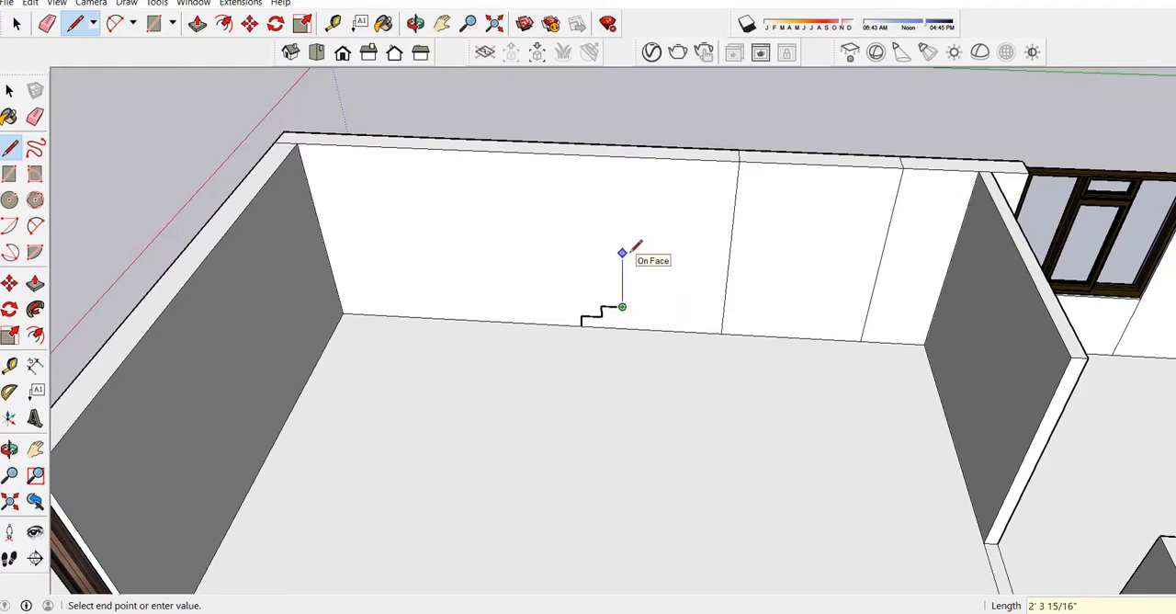
{"action": "key", "text": "Return"}
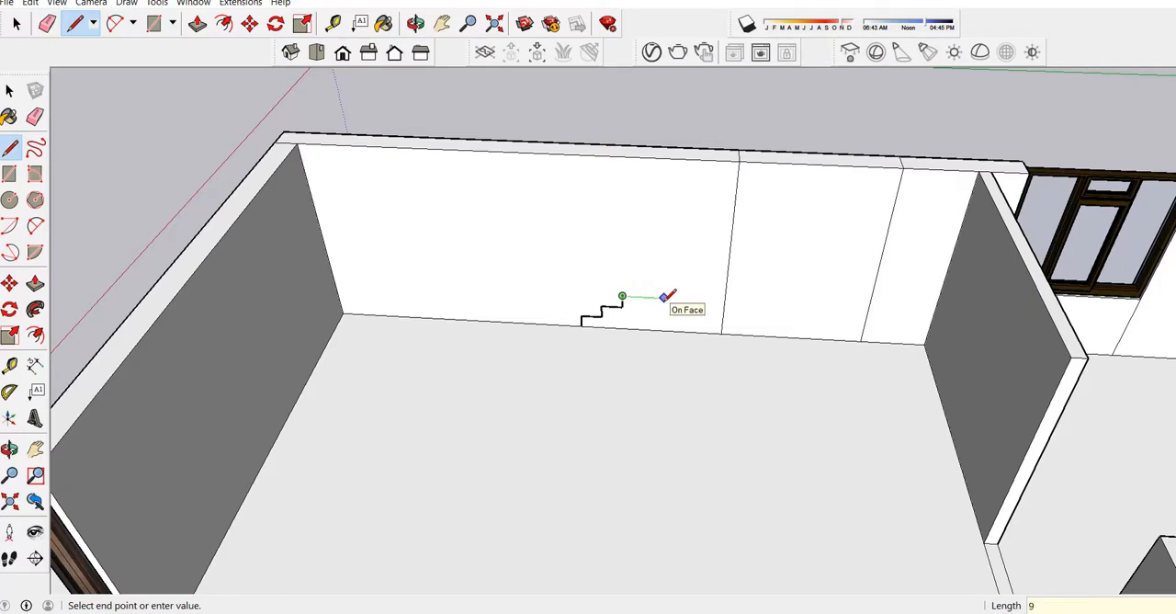
{"action": "key", "text": "Return"}
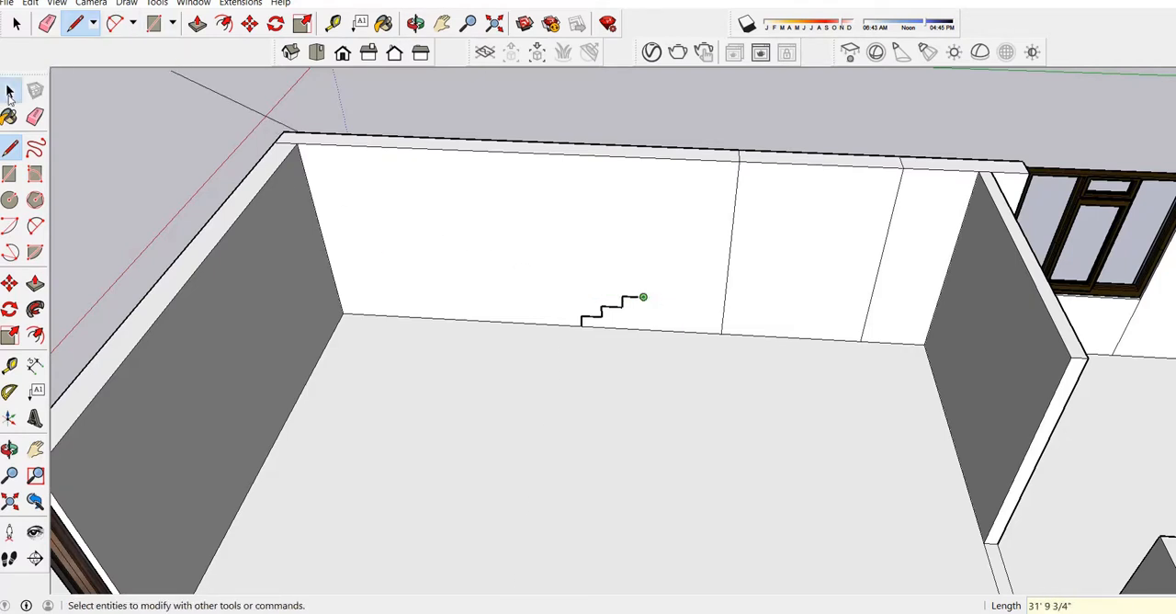
Select the edges of the three-step profile and copy them from the base point onto the end of the top tread.
{"action": "left_click", "coordinate": [10, 92]}
{"action": "scroll", "coordinate": [584, 329], "scroll_direction": "up", "scroll_amount": 2}
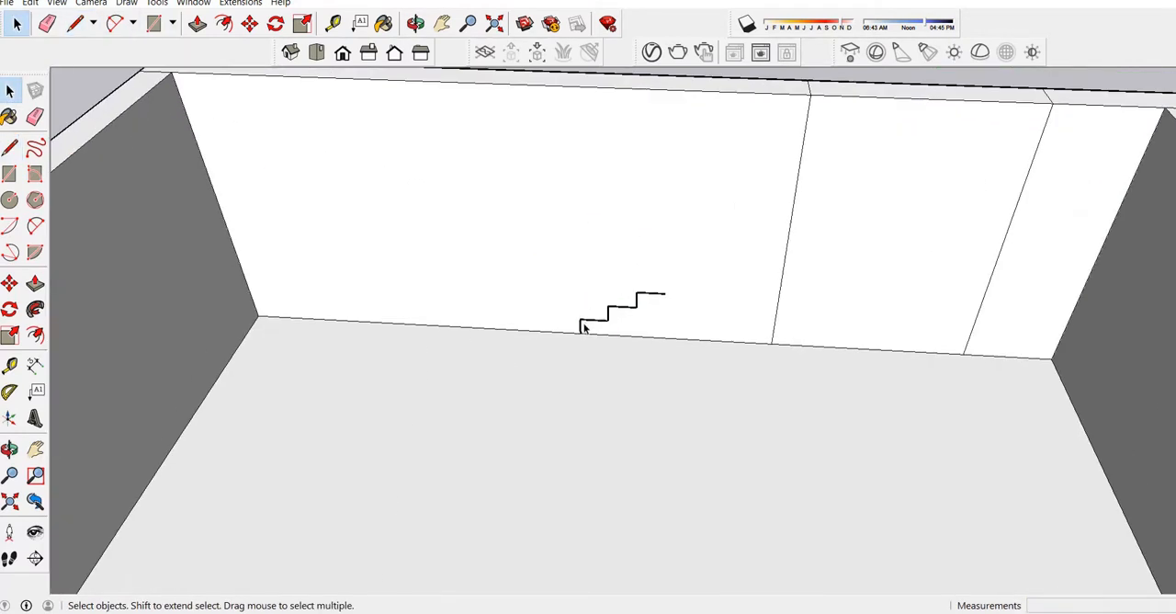
{"action": "left_click", "coordinate": [591, 325]}
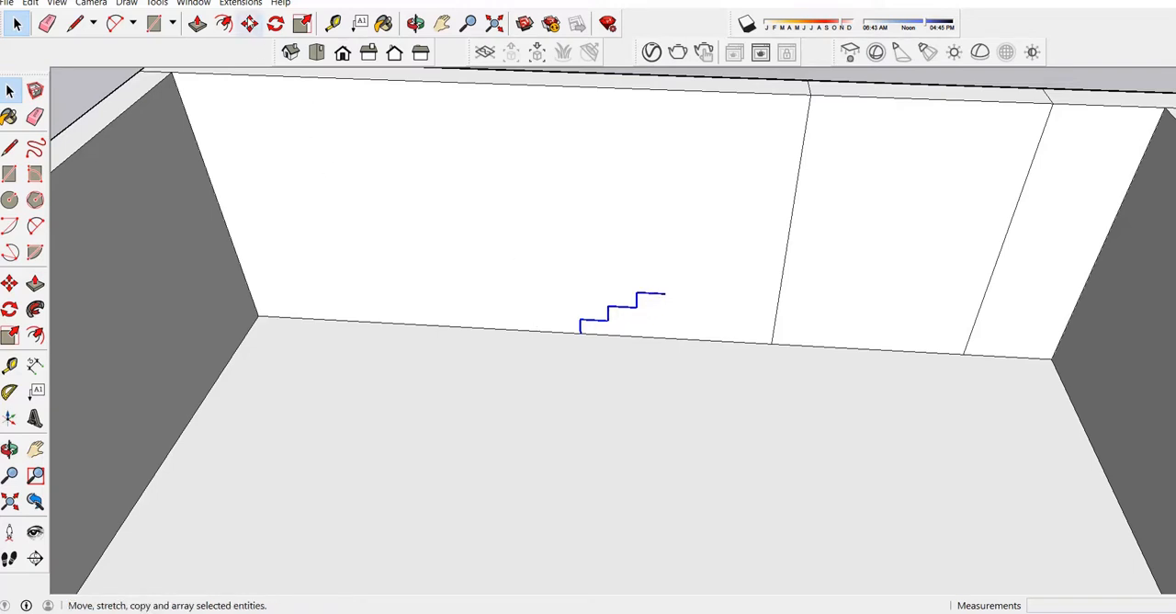
{"action": "left_click", "coordinate": [249, 23]}
{"action": "scroll", "coordinate": [583, 357], "scroll_direction": "up", "scroll_amount": 3}
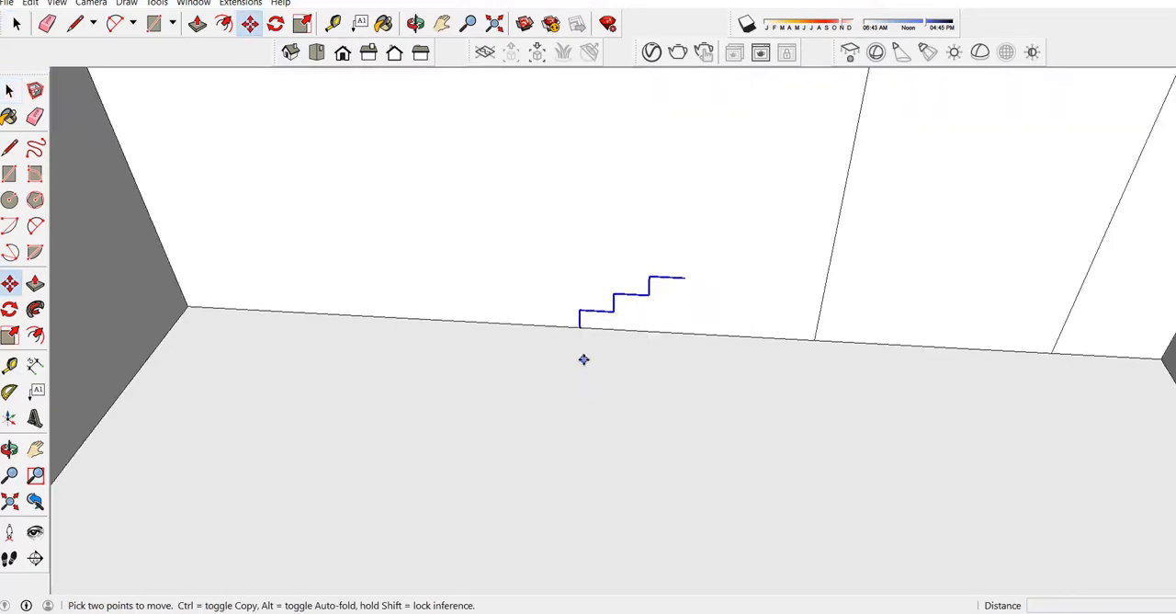
{"action": "left_click", "coordinate": [580, 324]}
{"action": "key", "text": "ctrl"}
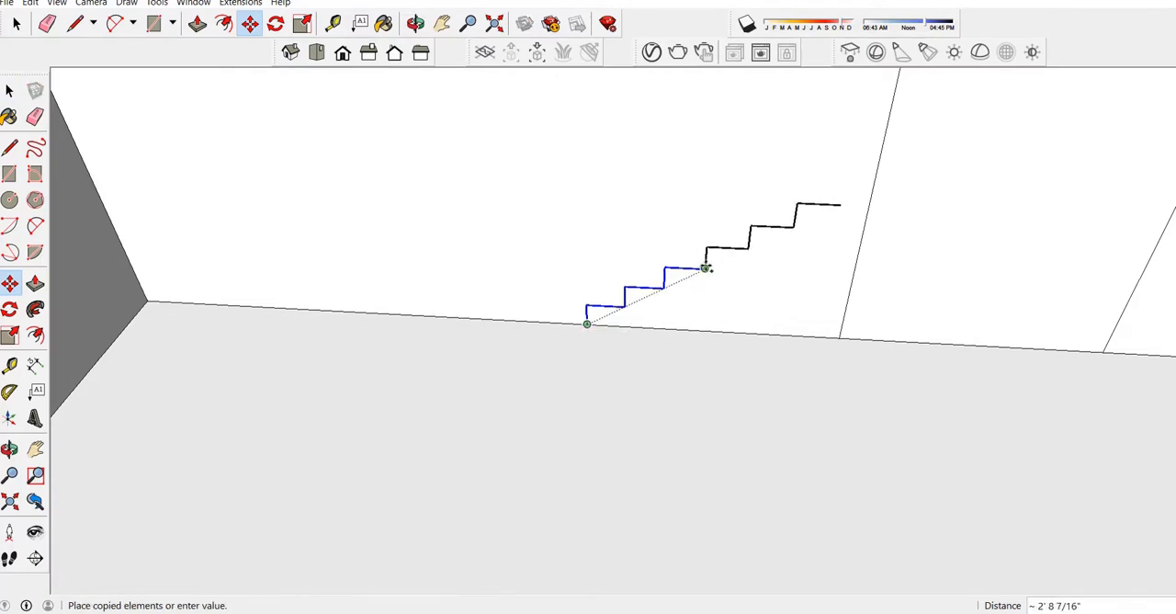
{"action": "left_click", "coordinate": [706, 267]}
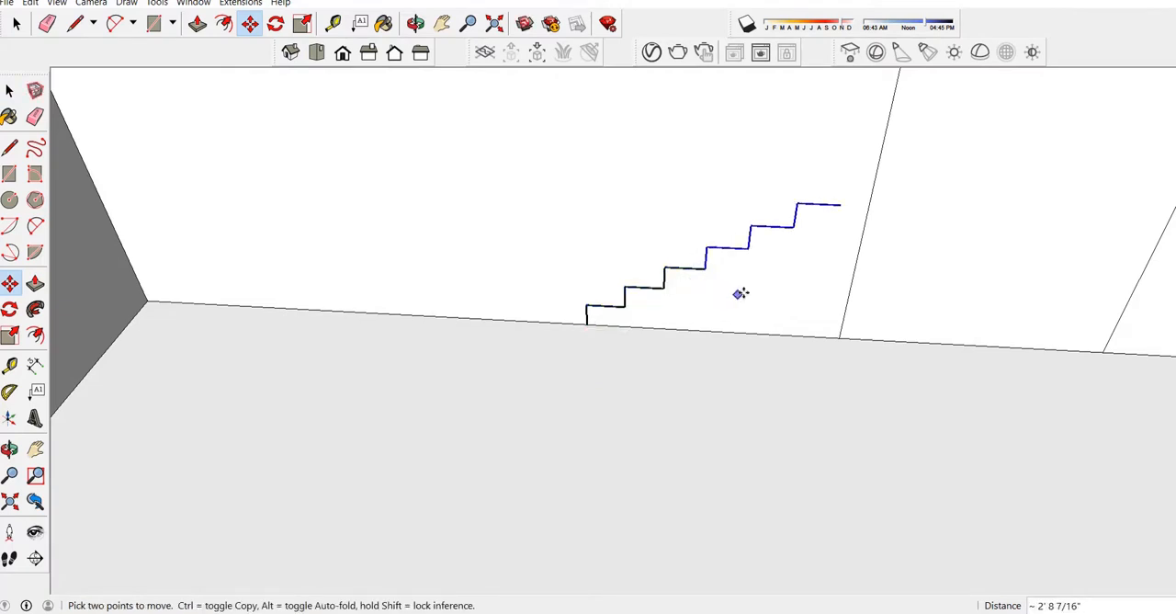
Place two more copies of the three-step profile end to end to complete a twelve-step outline, and clear the selection.
{"action": "left_click", "coordinate": [704, 269]}
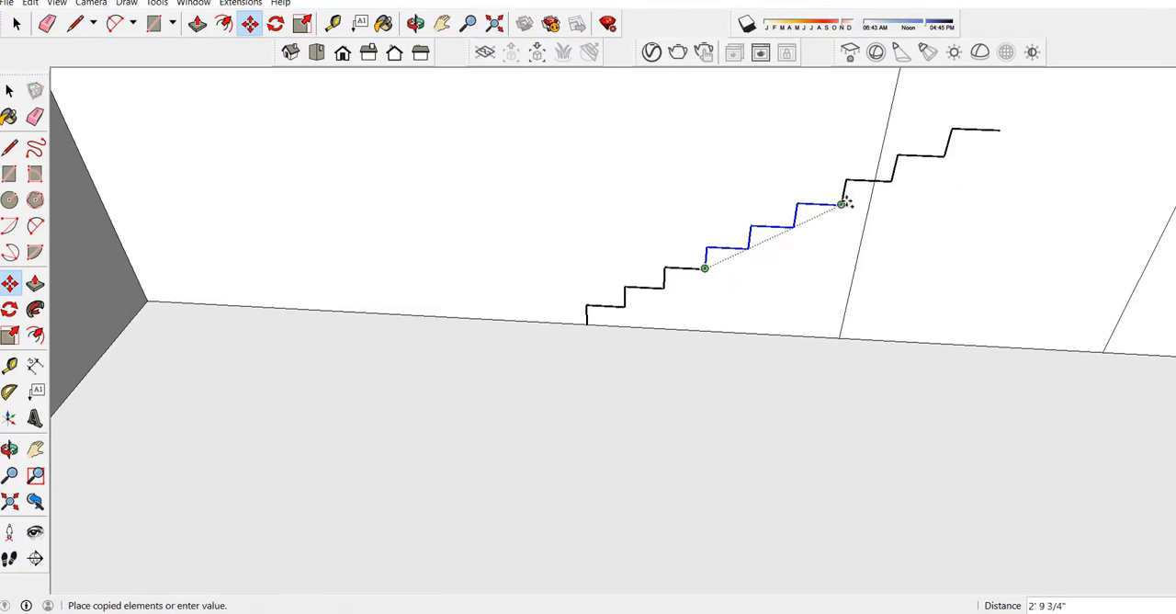
{"action": "left_click", "coordinate": [842, 204]}
{"action": "scroll", "coordinate": [677, 313], "scroll_direction": "down", "scroll_amount": 3}
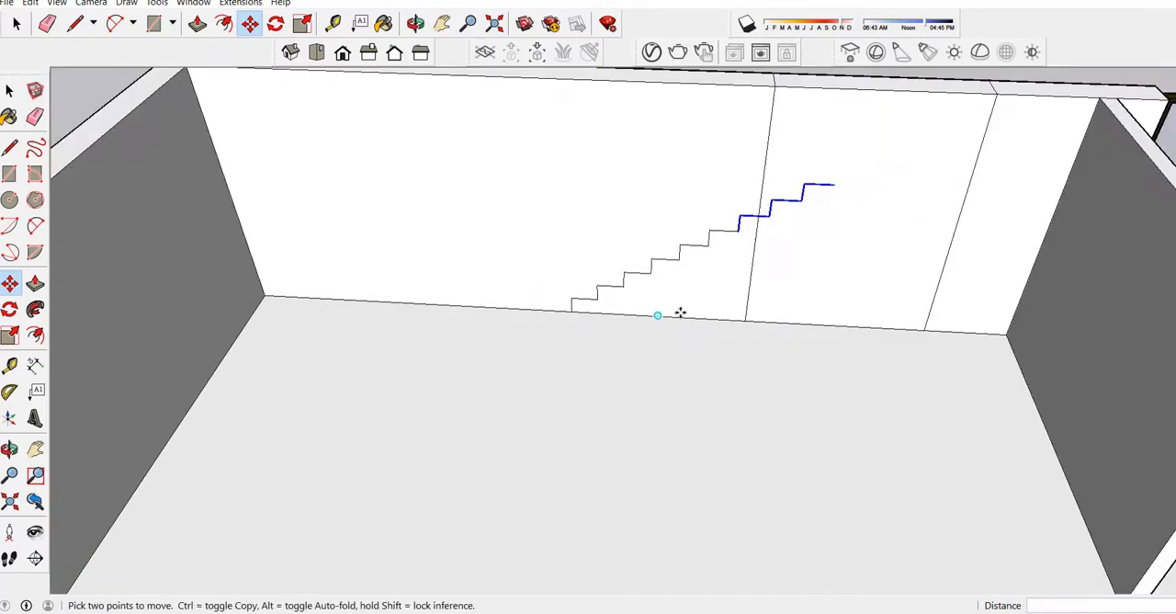
{"action": "scroll", "coordinate": [726, 239], "scroll_direction": "up", "scroll_amount": 1}
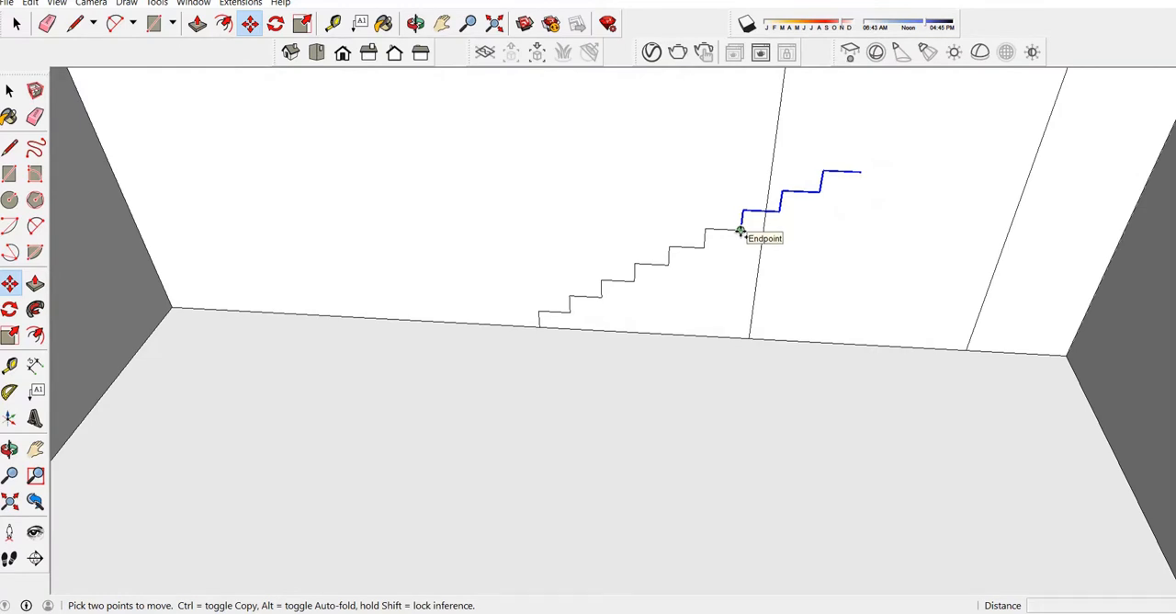
{"action": "left_click", "coordinate": [741, 230]}
{"action": "left_click", "coordinate": [863, 175]}
{"action": "scroll", "coordinate": [677, 263], "scroll_direction": "down", "scroll_amount": 2}
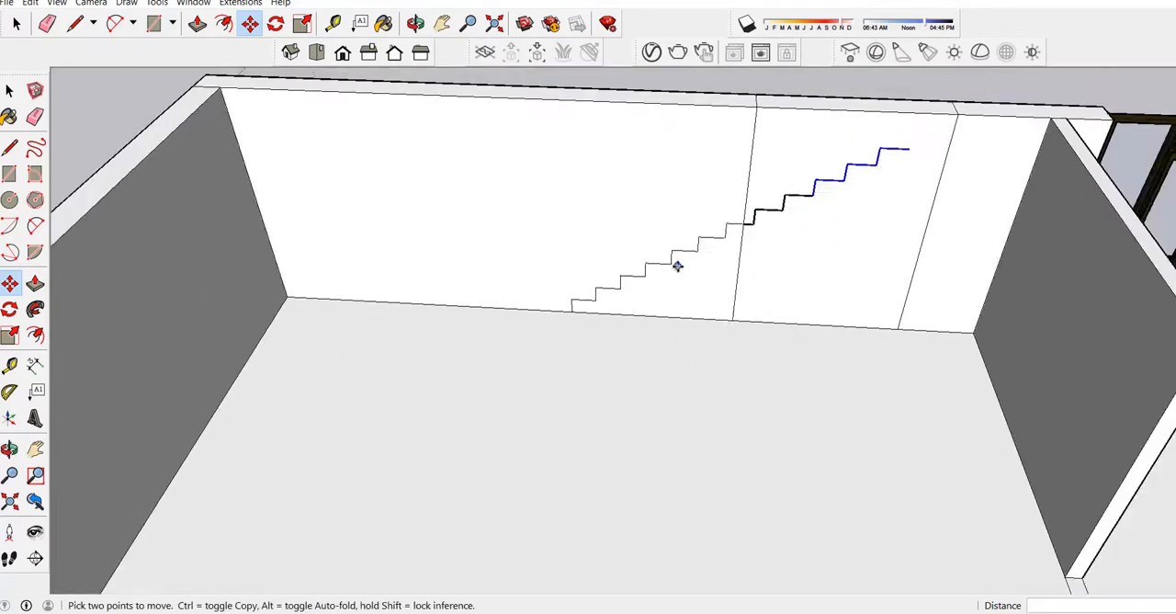
{"action": "scroll", "coordinate": [959, 160], "scroll_direction": "up", "scroll_amount": 1}
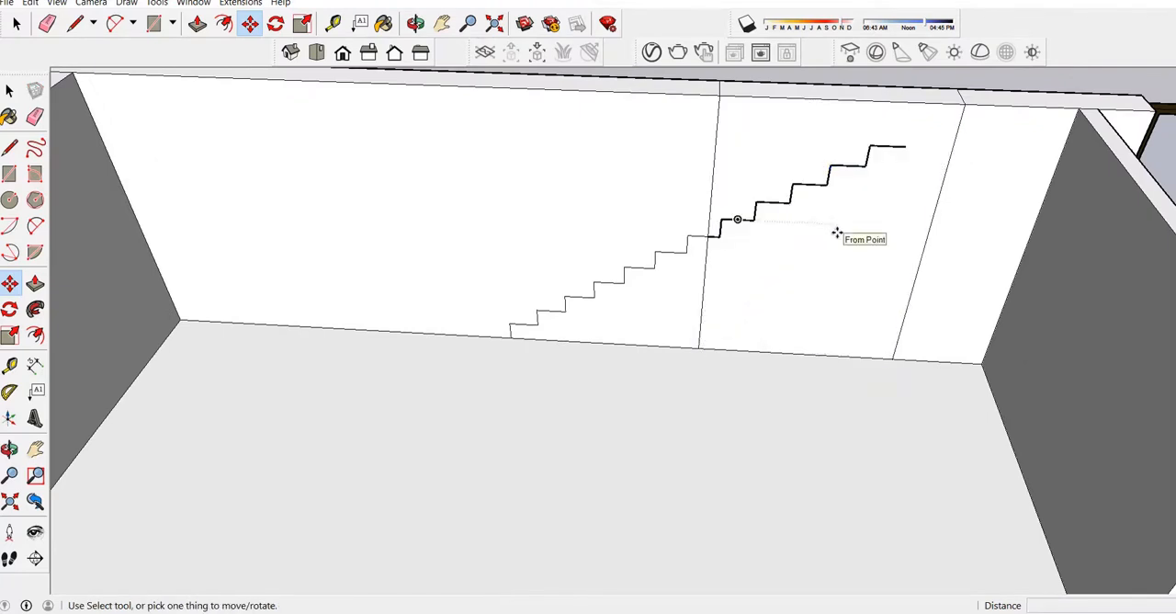
{"action": "scroll", "coordinate": [851, 226], "scroll_direction": "up", "scroll_amount": 1}
{"action": "scroll", "coordinate": [783, 292], "scroll_direction": "down", "scroll_amount": 1}
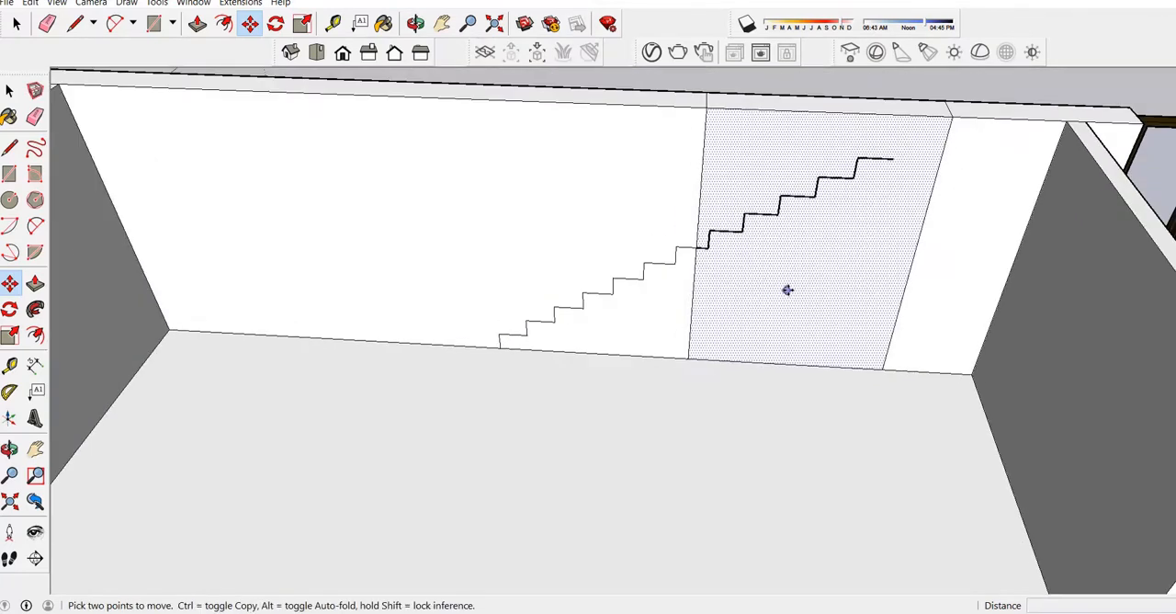
{"action": "left_click", "coordinate": [9, 89]}
Draw a sloped line about 9' 11" long beneath the steps, from the lowest tread's inner end to the top tread's end.
{"action": "scroll", "coordinate": [473, 344], "scroll_direction": "down", "scroll_amount": 2}
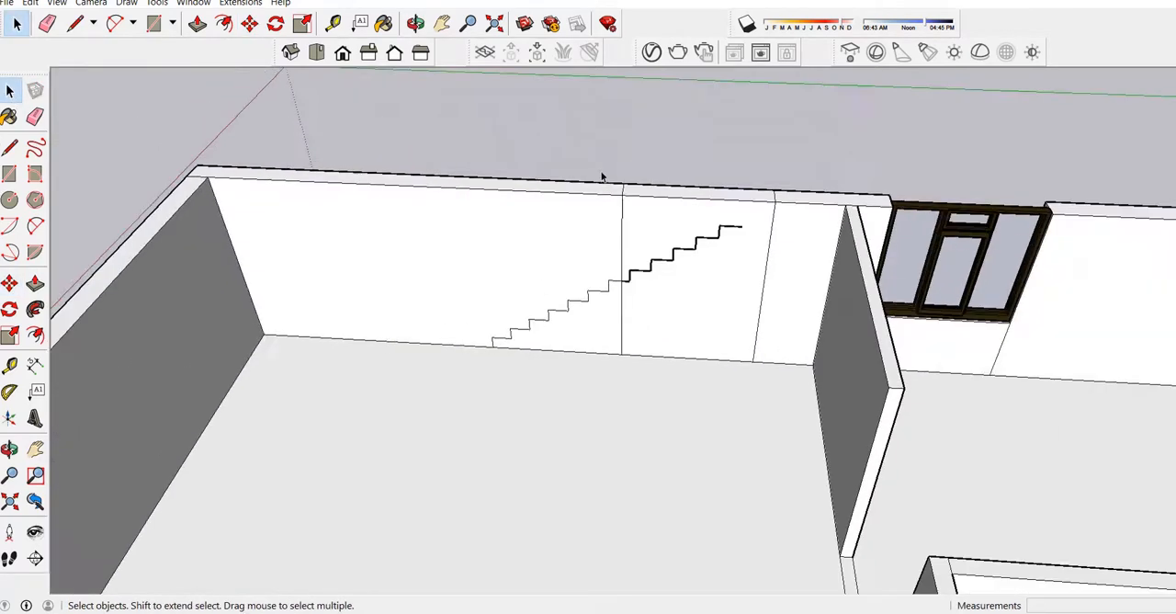
{"action": "scroll", "coordinate": [656, 294], "scroll_direction": "up", "scroll_amount": 2}
{"action": "scroll", "coordinate": [616, 299], "scroll_direction": "up", "scroll_amount": 1}
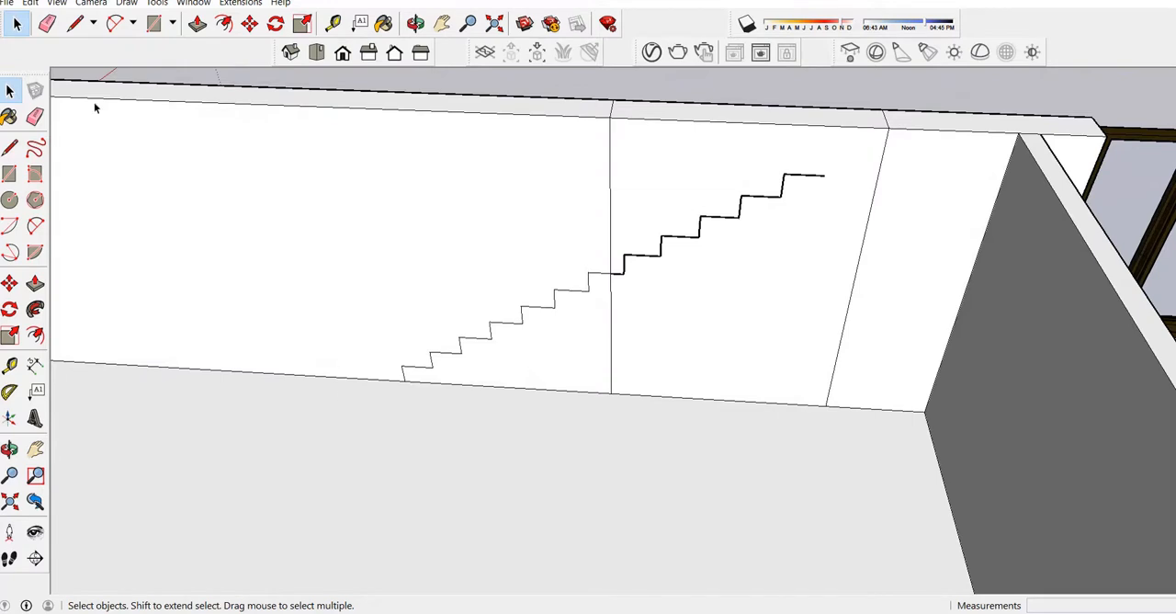
{"action": "left_click", "coordinate": [75, 23]}
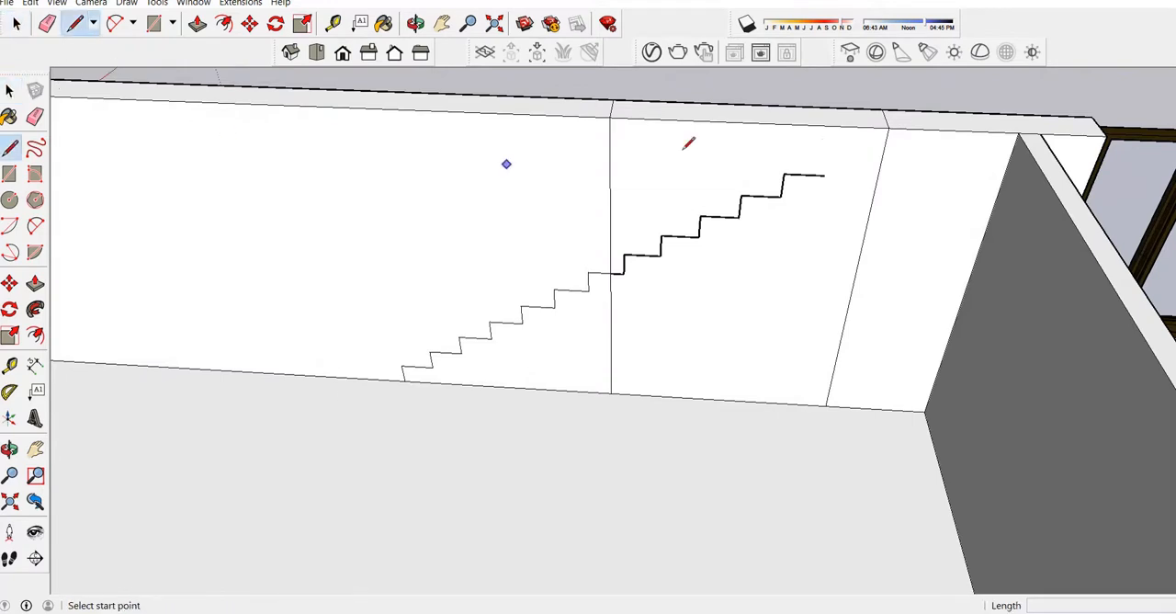
{"action": "scroll", "coordinate": [818, 183], "scroll_direction": "up", "scroll_amount": 1}
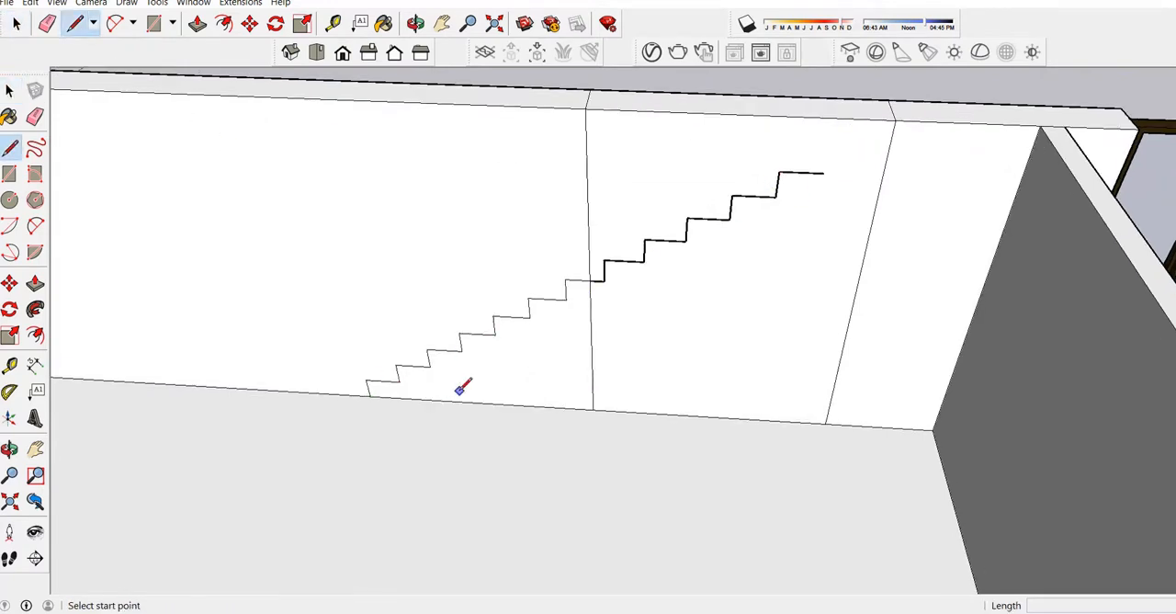
{"action": "scroll", "coordinate": [397, 378], "scroll_direction": "up", "scroll_amount": 1}
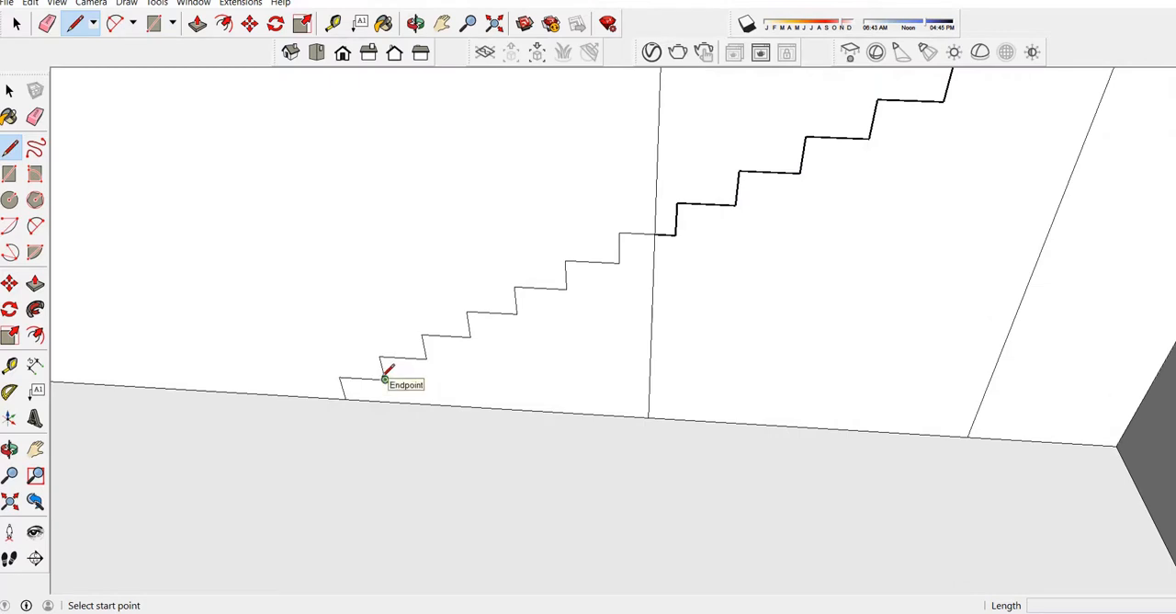
{"action": "left_click", "coordinate": [389, 376]}
{"action": "scroll", "coordinate": [551, 294], "scroll_direction": "down", "scroll_amount": 1}
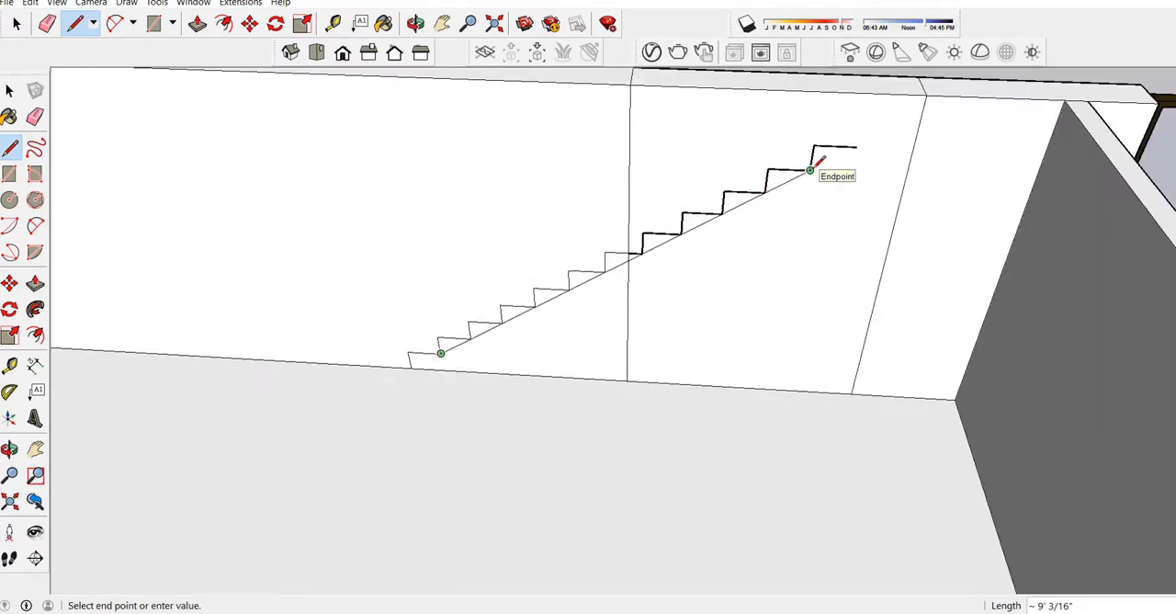
{"action": "left_click", "coordinate": [856, 145]}
{"action": "scroll", "coordinate": [825, 158], "scroll_direction": "up", "scroll_amount": 1}
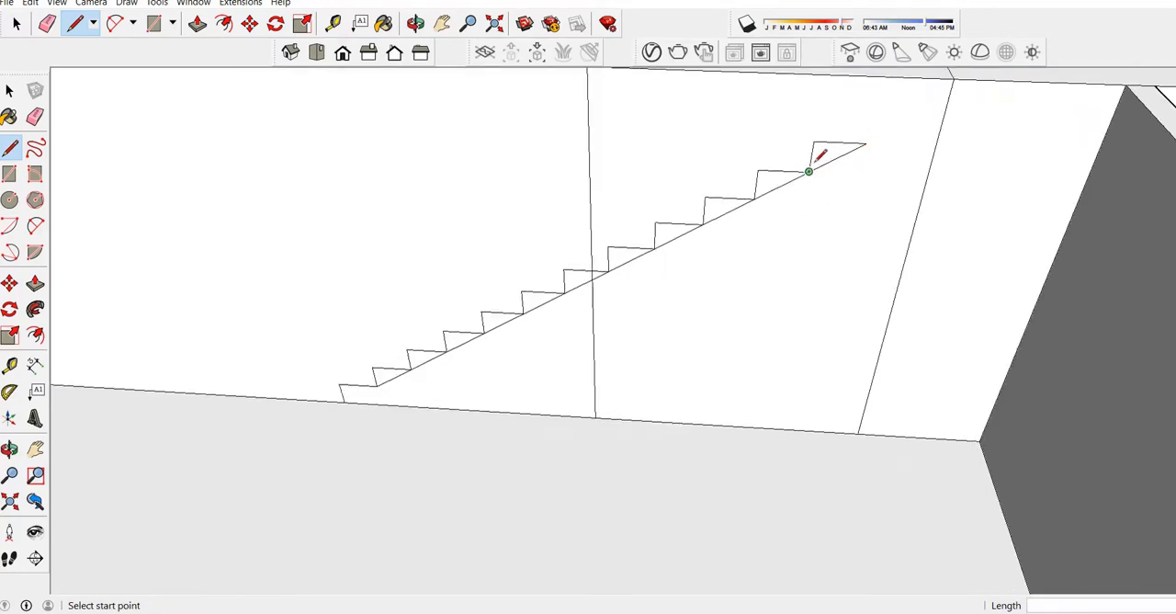
{"action": "scroll", "coordinate": [328, 384], "scroll_direction": "up", "scroll_amount": 2}
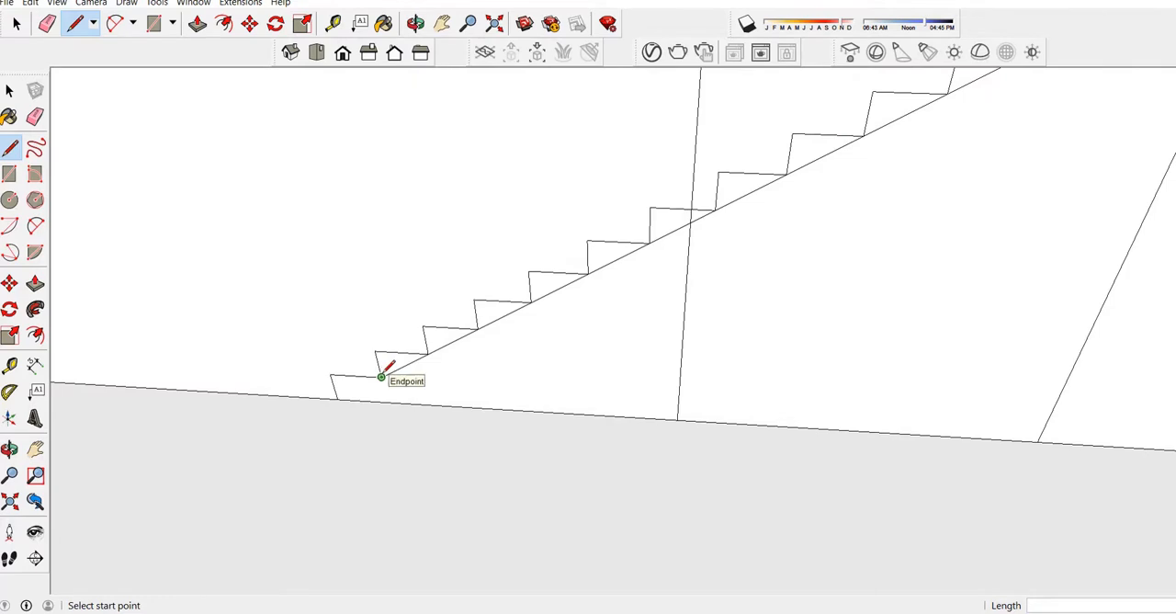
{"action": "left_click", "coordinate": [382, 376]}
{"action": "left_click", "coordinate": [337, 395]}
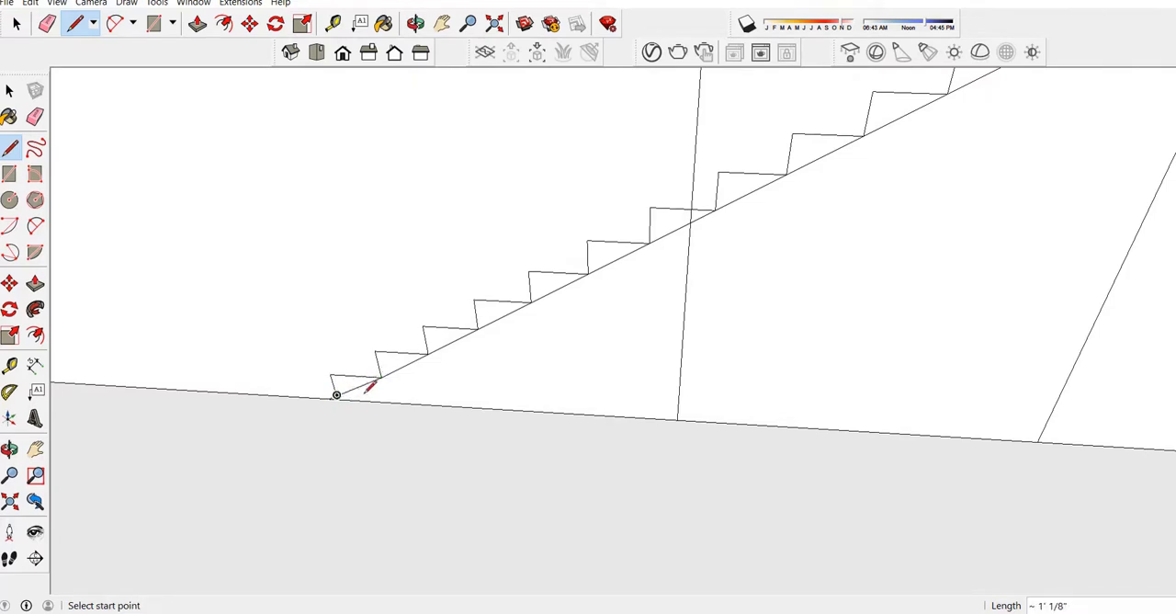
{"action": "key", "text": "ctrl+z"}
Close the lowest step with a line from the stair's foot, and draw a landing line about 3' 3" from the top tread to the adjoining wall.
{"action": "left_click", "coordinate": [337, 394]}
{"action": "left_click", "coordinate": [382, 376]}
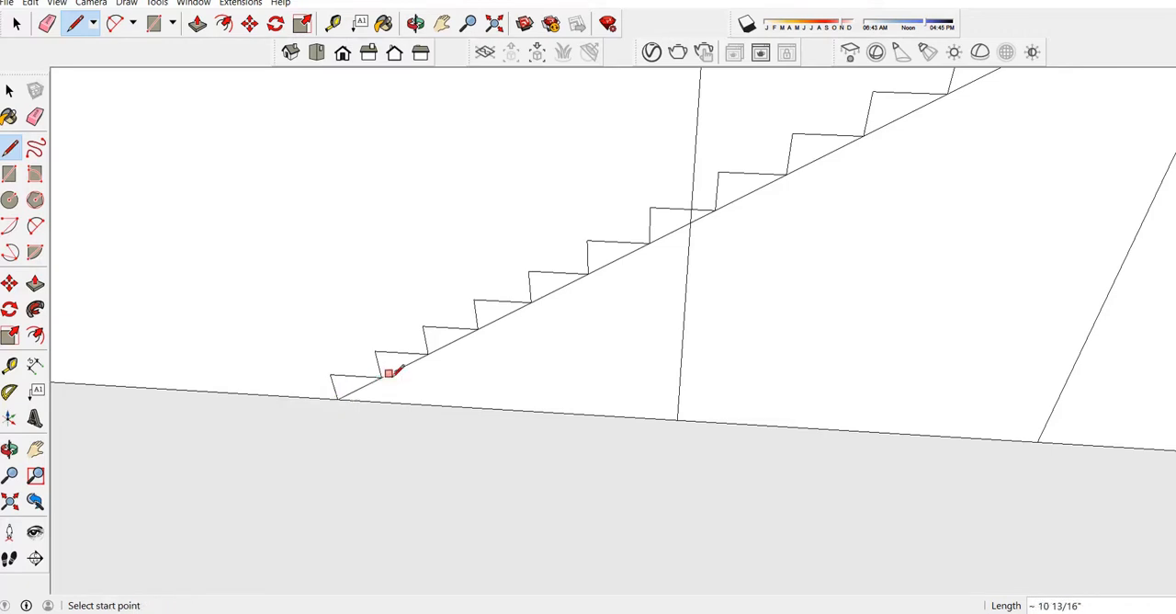
{"action": "scroll", "coordinate": [391, 377], "scroll_direction": "down", "scroll_amount": 2}
{"action": "scroll", "coordinate": [307, 393], "scroll_direction": "down", "scroll_amount": 3}
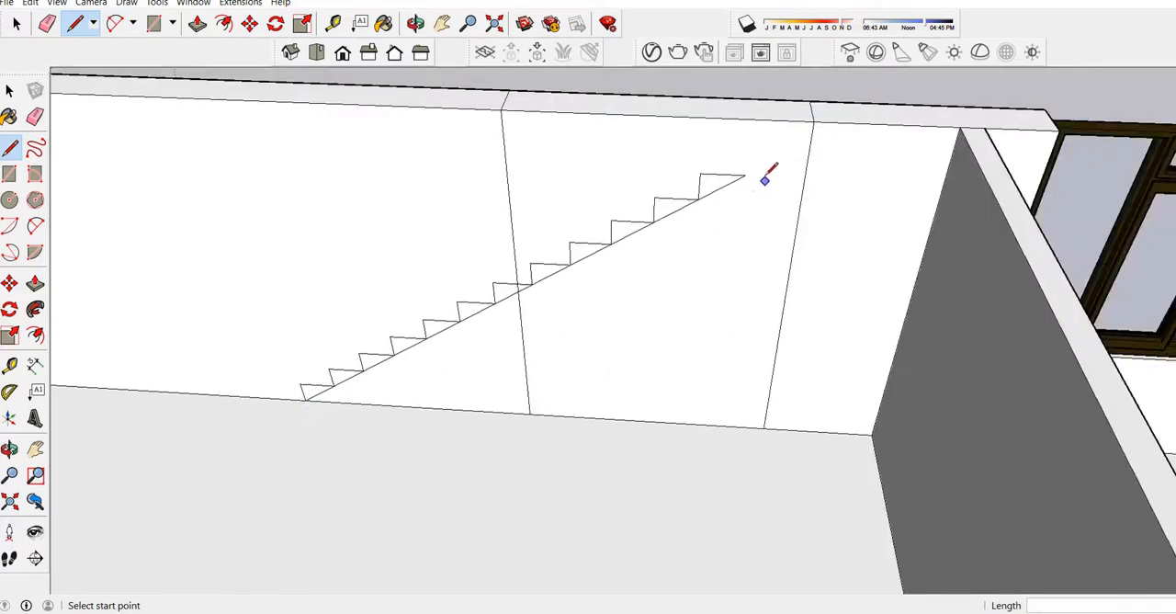
{"action": "scroll", "coordinate": [766, 179], "scroll_direction": "up", "scroll_amount": 3}
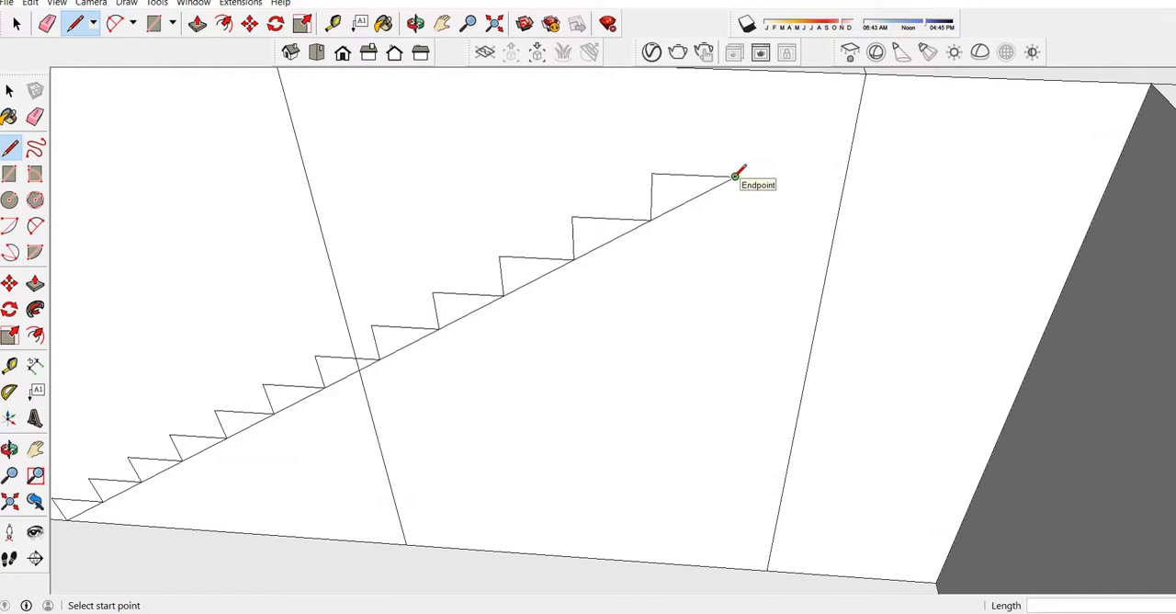
{"action": "left_click", "coordinate": [735, 176]}
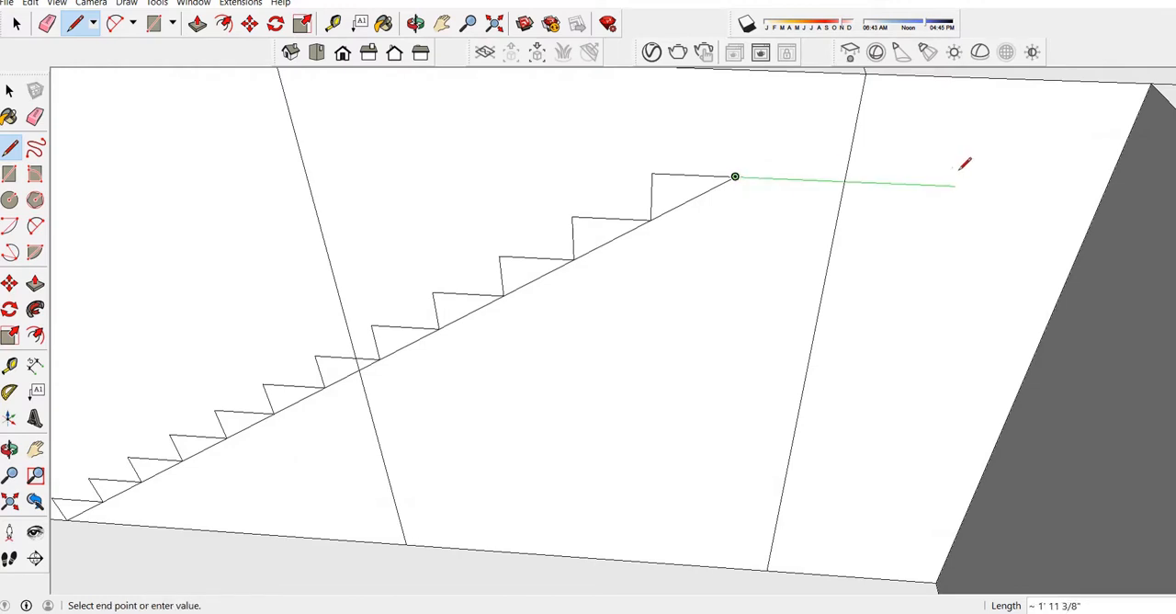
{"action": "left_click", "coordinate": [1105, 192]}
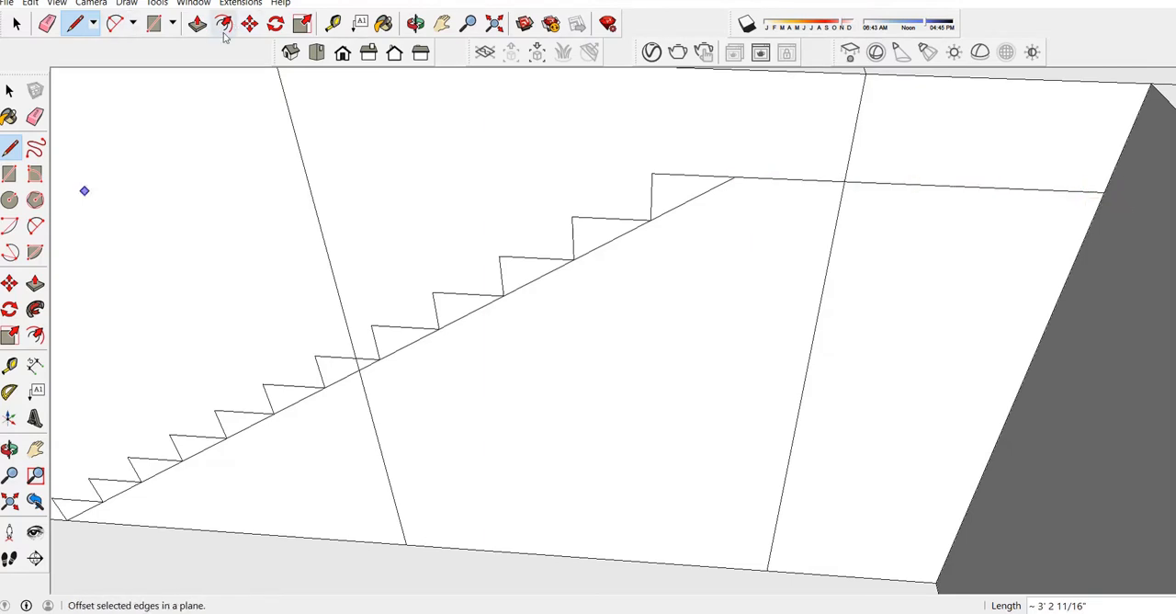
Erase the two leftover vertical wall lines beneath the stair slope and the landing line.
{"action": "left_click", "coordinate": [47, 23]}
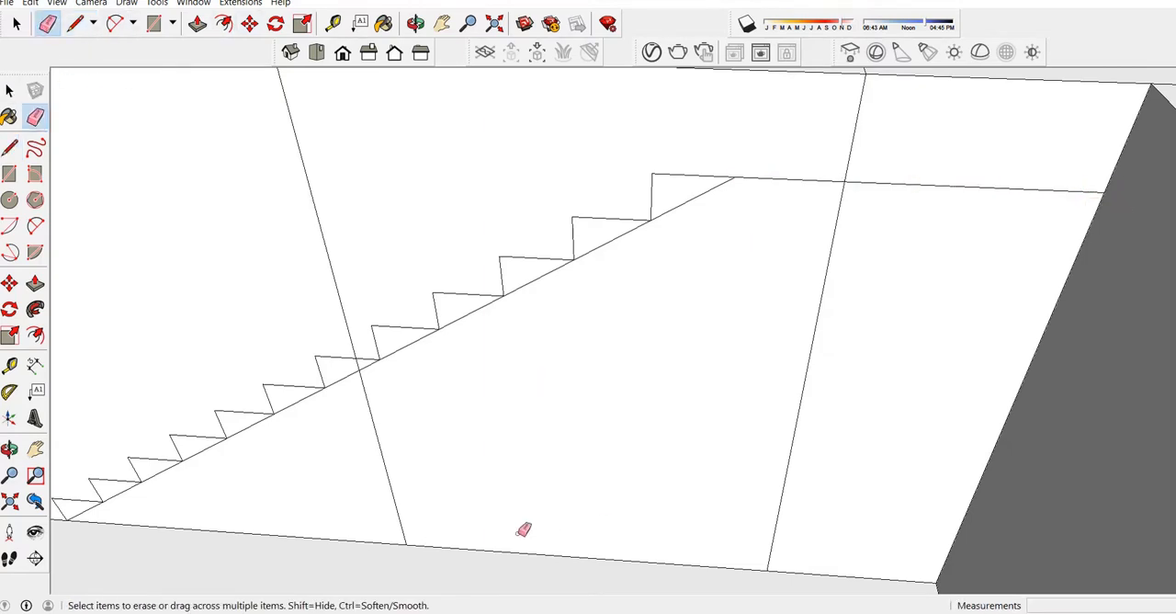
{"action": "left_click", "coordinate": [398, 442]}
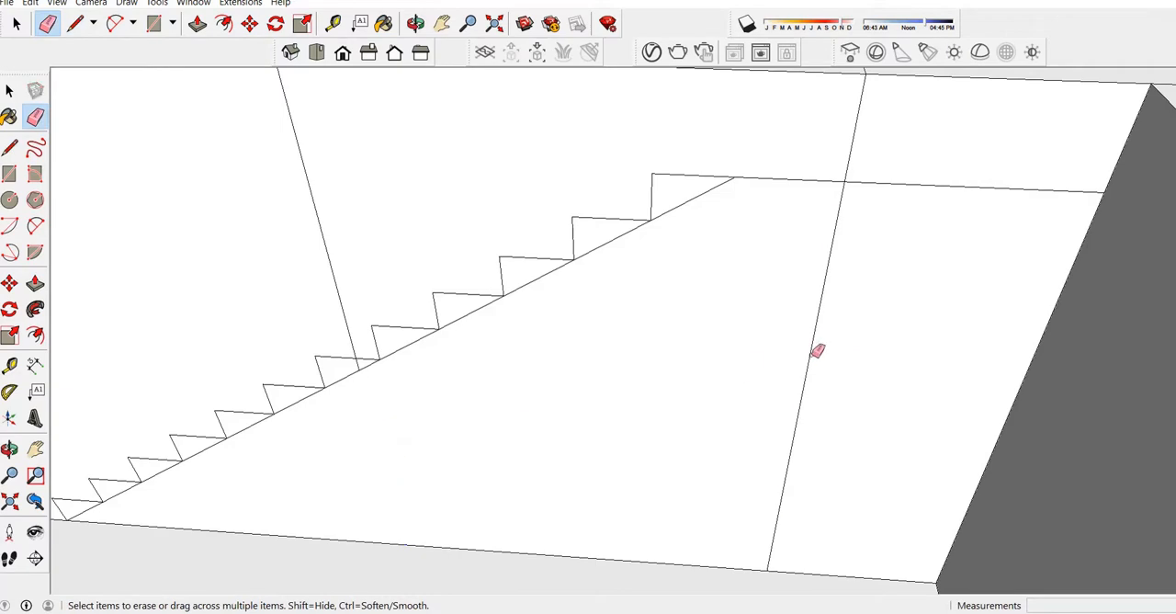
{"action": "left_click", "coordinate": [813, 344]}
Offset the outline of the wall face beneath the stair and landing inward by 5".
{"action": "middle_click_drag", "start_coordinate": [835, 243], "coordinate": [680, 233]}
{"action": "key", "text": "space"}
{"action": "left_click", "coordinate": [680, 233]}
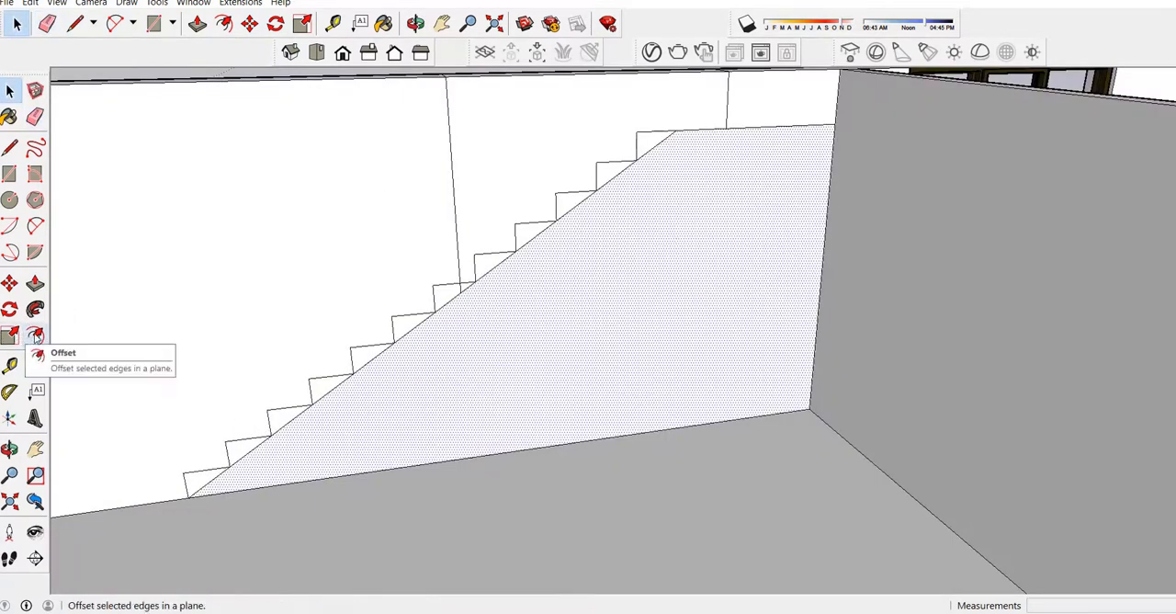
{"action": "left_click", "coordinate": [36, 337]}
{"action": "scroll", "coordinate": [701, 160], "scroll_direction": "up", "scroll_amount": 1}
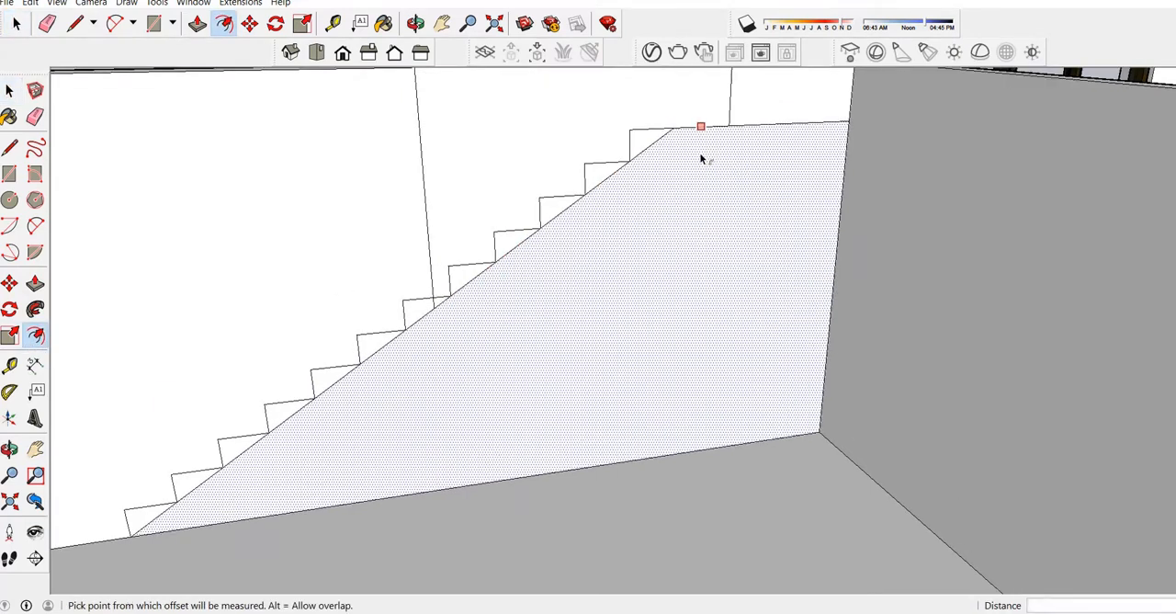
{"action": "left_click", "coordinate": [702, 160]}
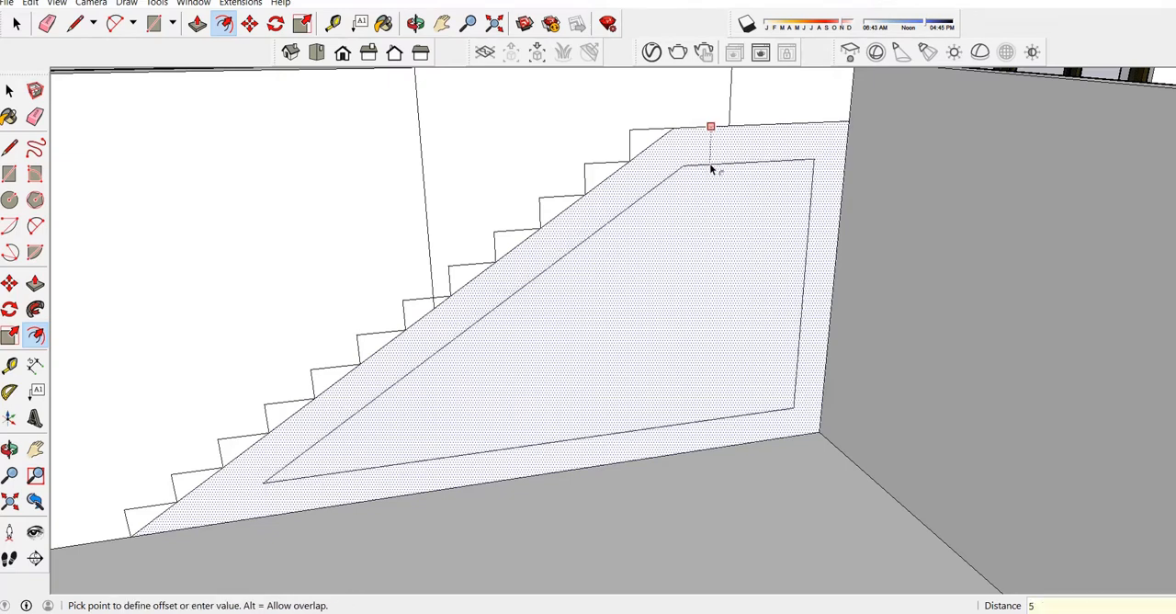
{"action": "type", "text": "5"}
{"action": "key", "text": "Return"}
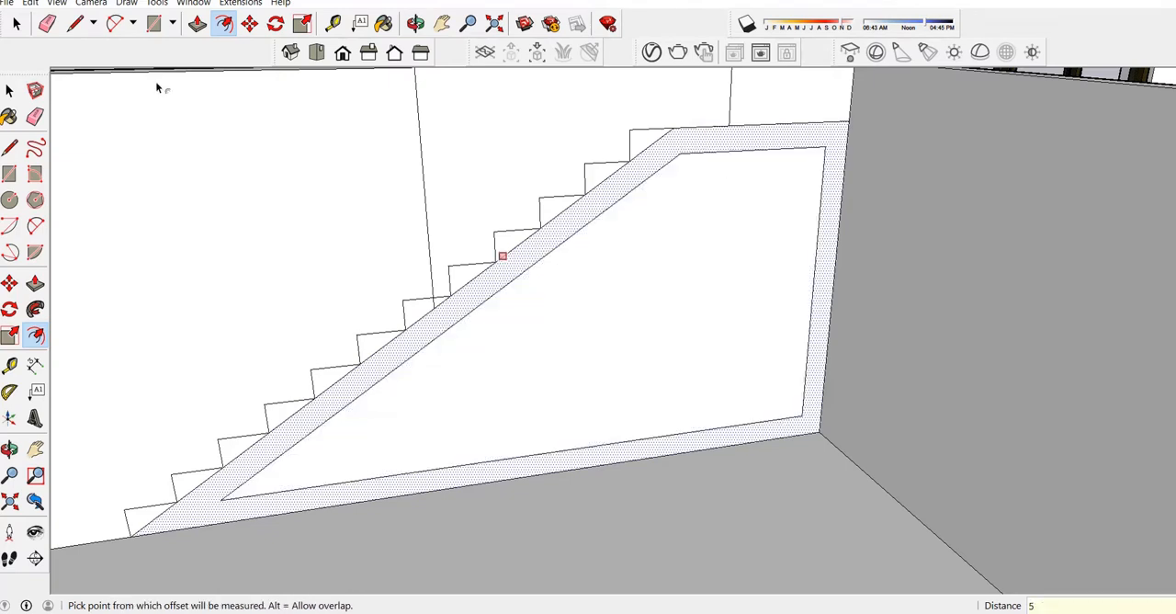
Extend the offset's landing edge to the adjoining wall and its sloped edge down to the floor.
{"action": "left_click", "coordinate": [75, 23]}
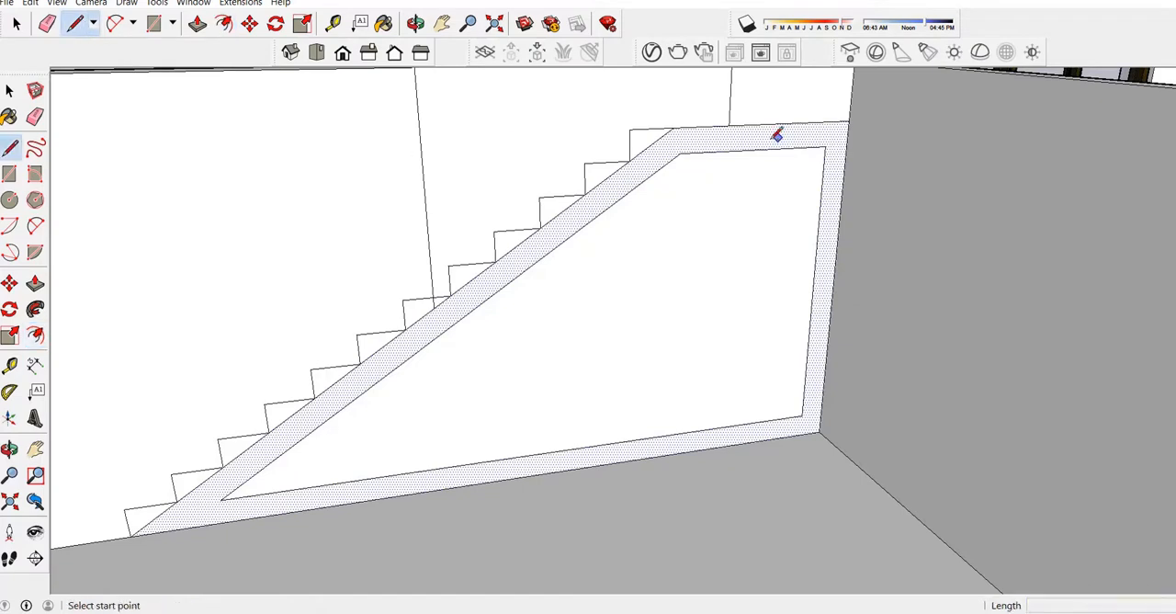
{"action": "left_click", "coordinate": [681, 153]}
{"action": "left_click", "coordinate": [847, 145]}
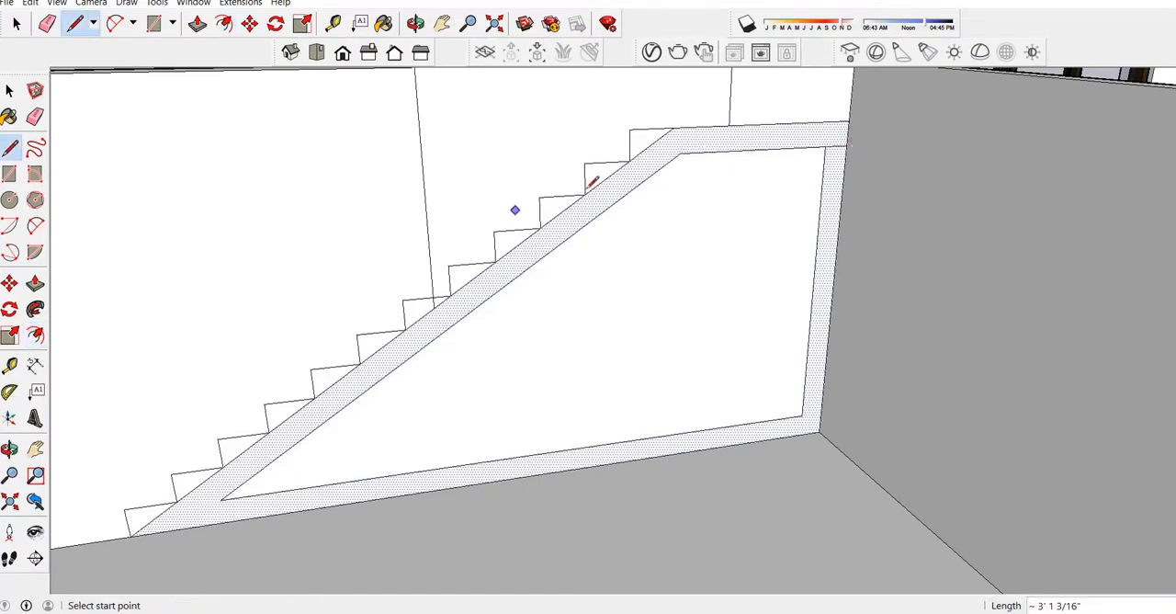
{"action": "left_click", "coordinate": [221, 499]}
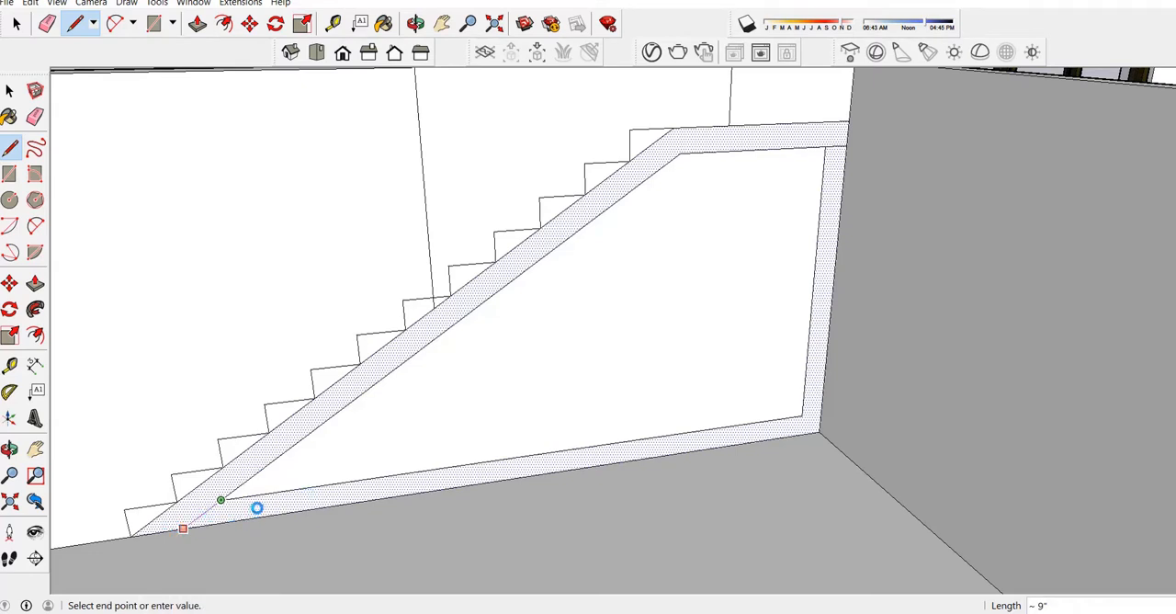
{"action": "left_click", "coordinate": [265, 474]}
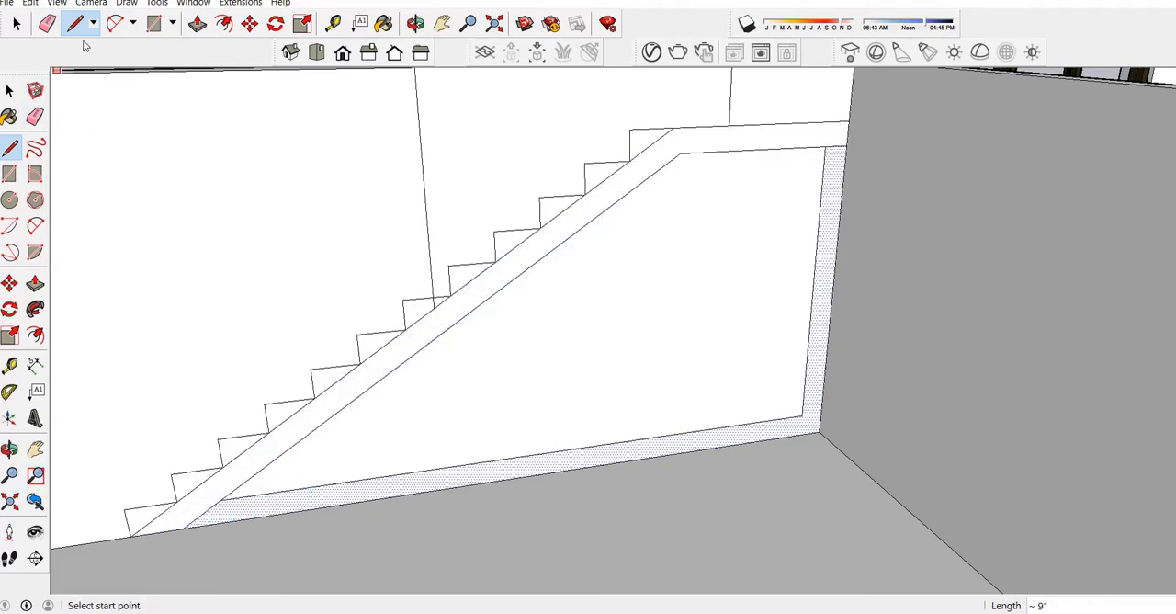
Erase the offset's vertical and bottom edges, leaving only the sloped slab and landing band.
{"action": "left_click", "coordinate": [47, 23]}
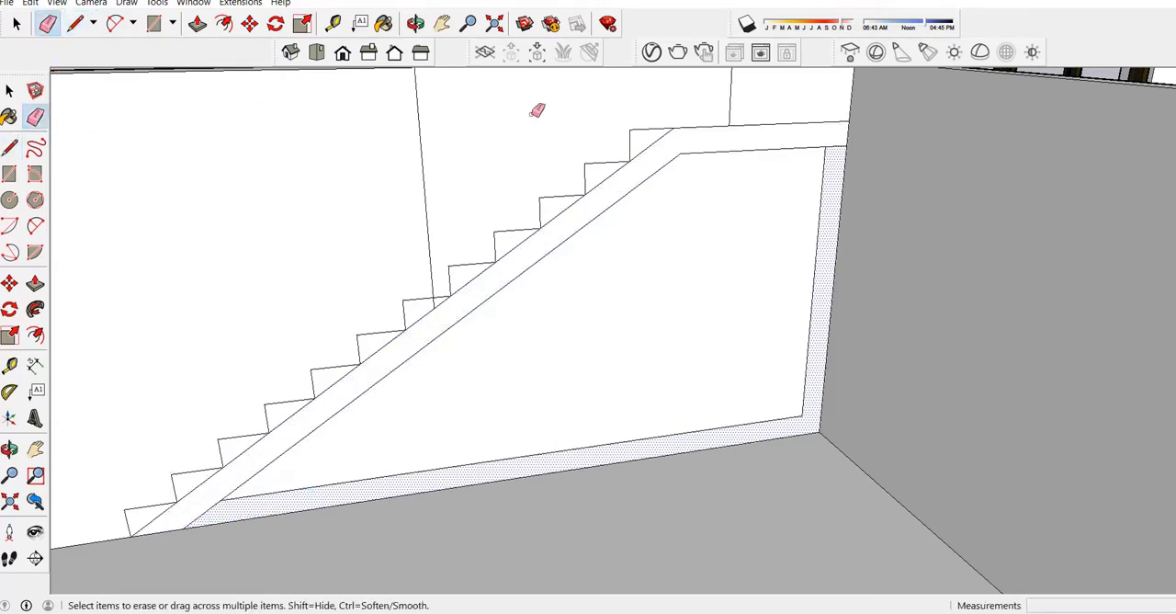
{"action": "left_click", "coordinate": [829, 181]}
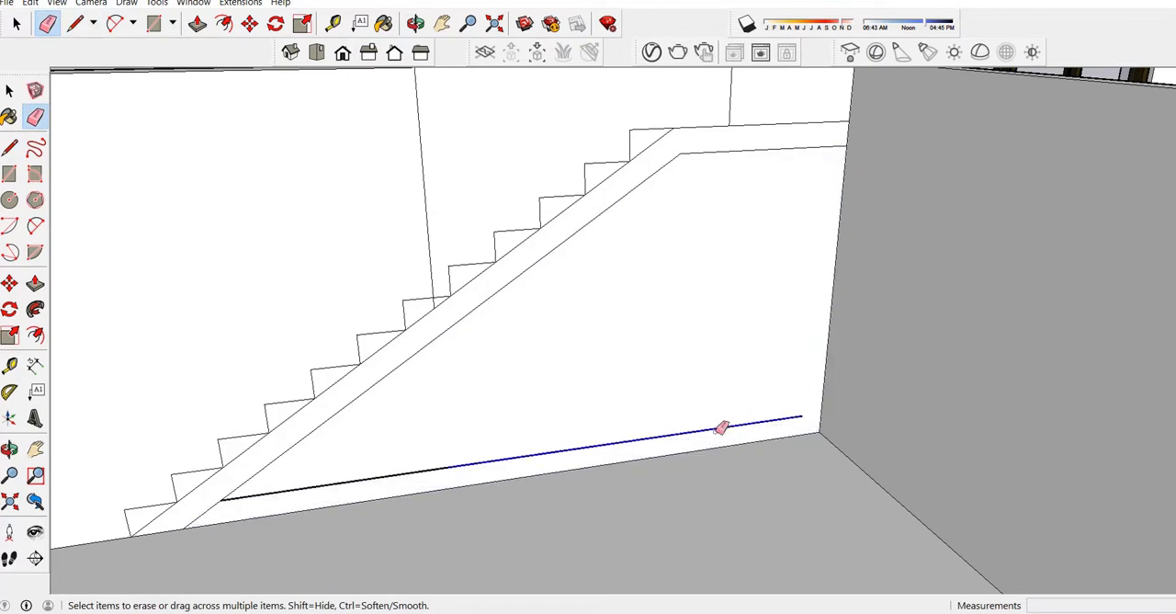
{"action": "left_click", "coordinate": [722, 428]}
{"action": "left_click", "coordinate": [439, 470]}
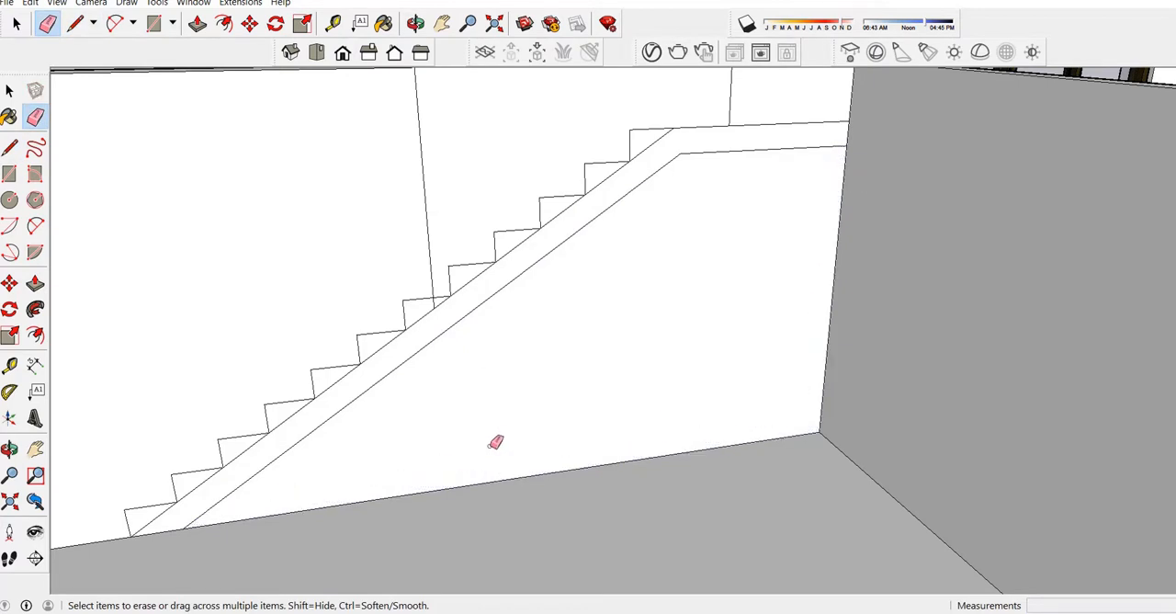
Extrude the sloped slab and landing face 3' 6" out from the wall.
{"action": "middle_click_drag", "start_coordinate": [488, 441], "coordinate": [508, 354]}
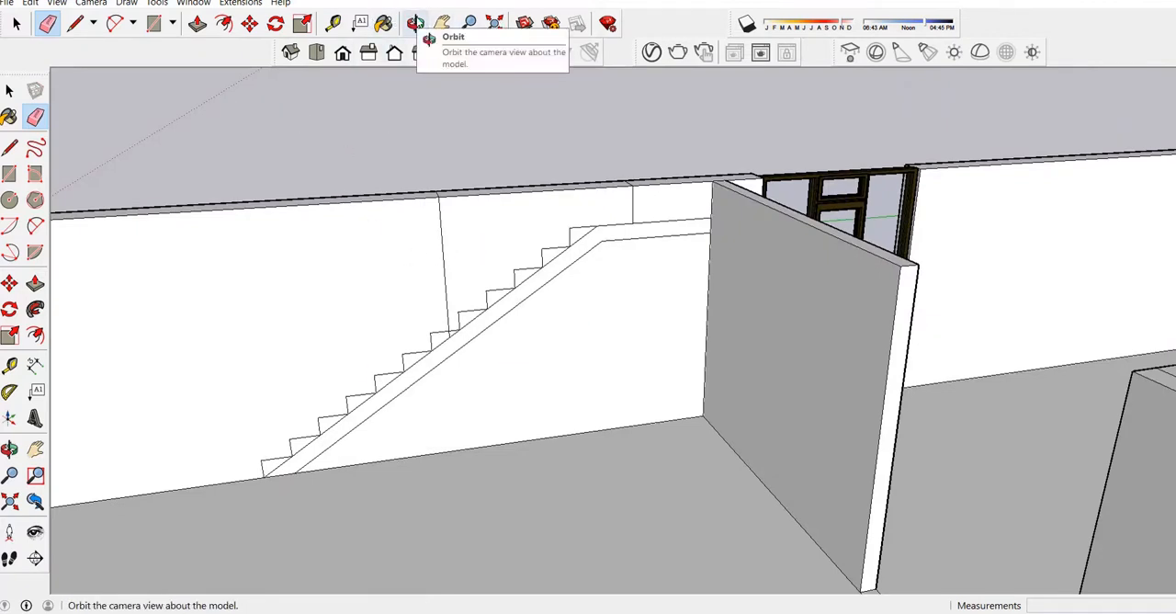
{"action": "left_click", "coordinate": [199, 25]}
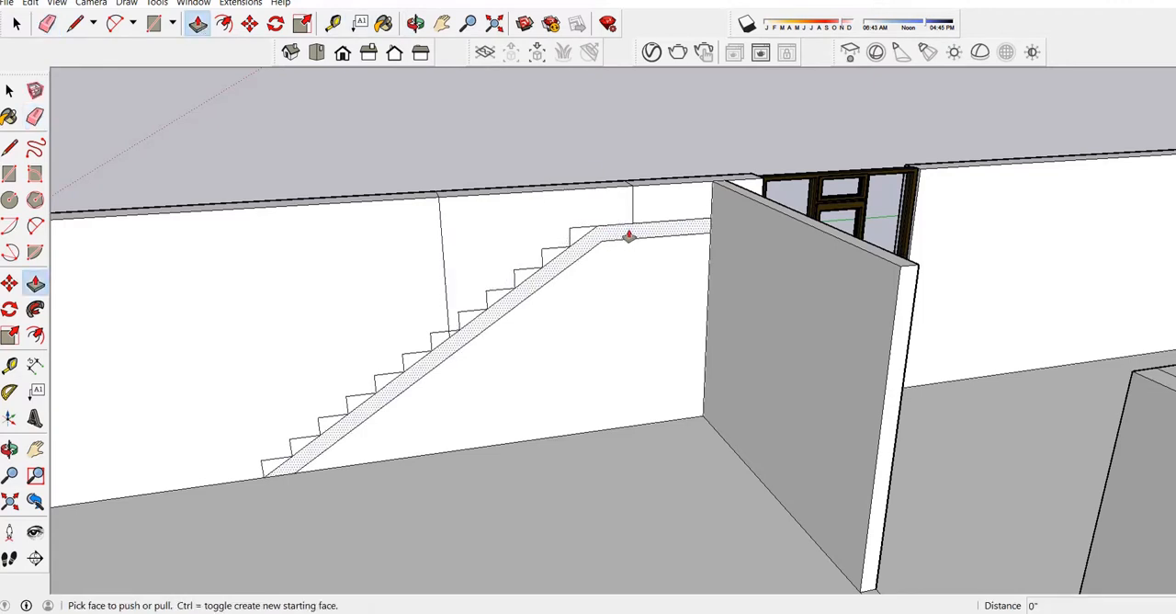
{"action": "left_click", "coordinate": [628, 237]}
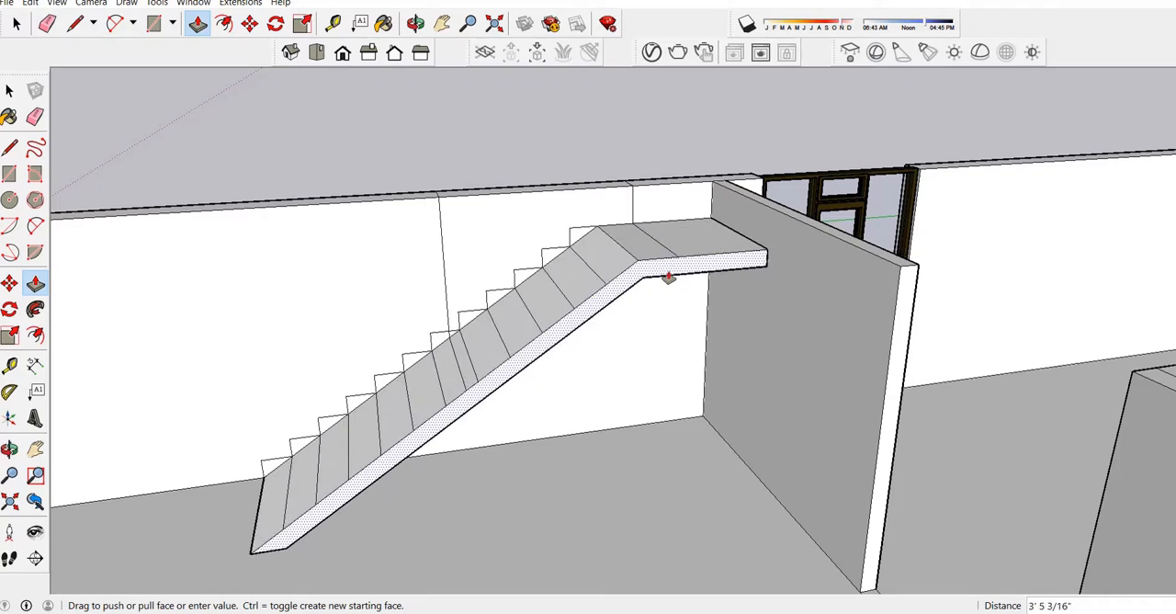
{"action": "scroll", "coordinate": [669, 277], "scroll_direction": "up", "scroll_amount": 3}
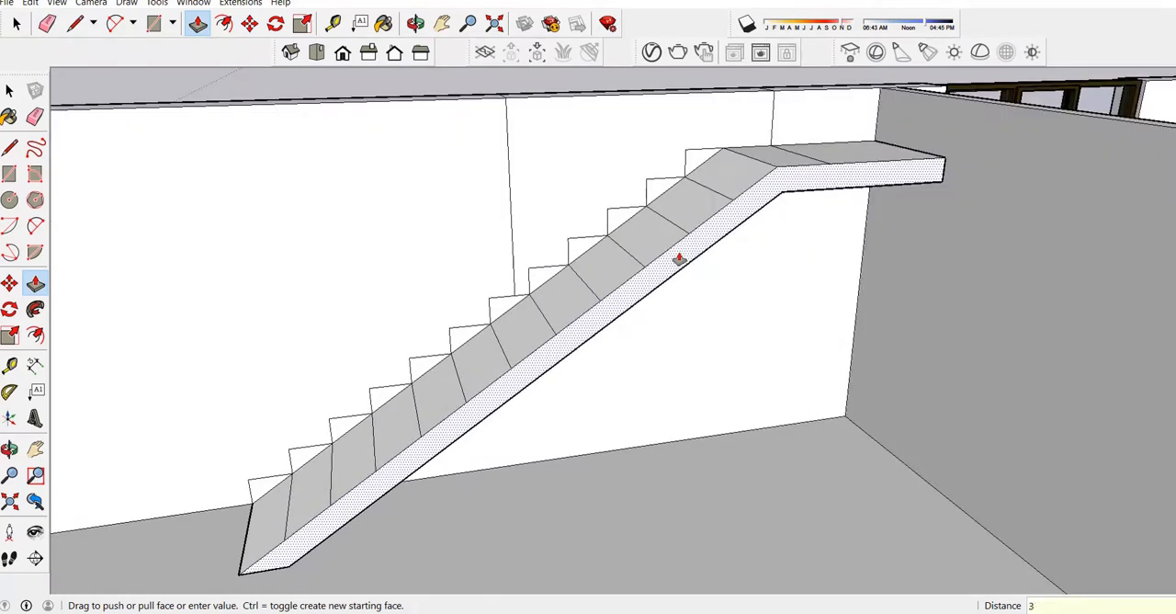
{"action": "key", "text": "Return"}
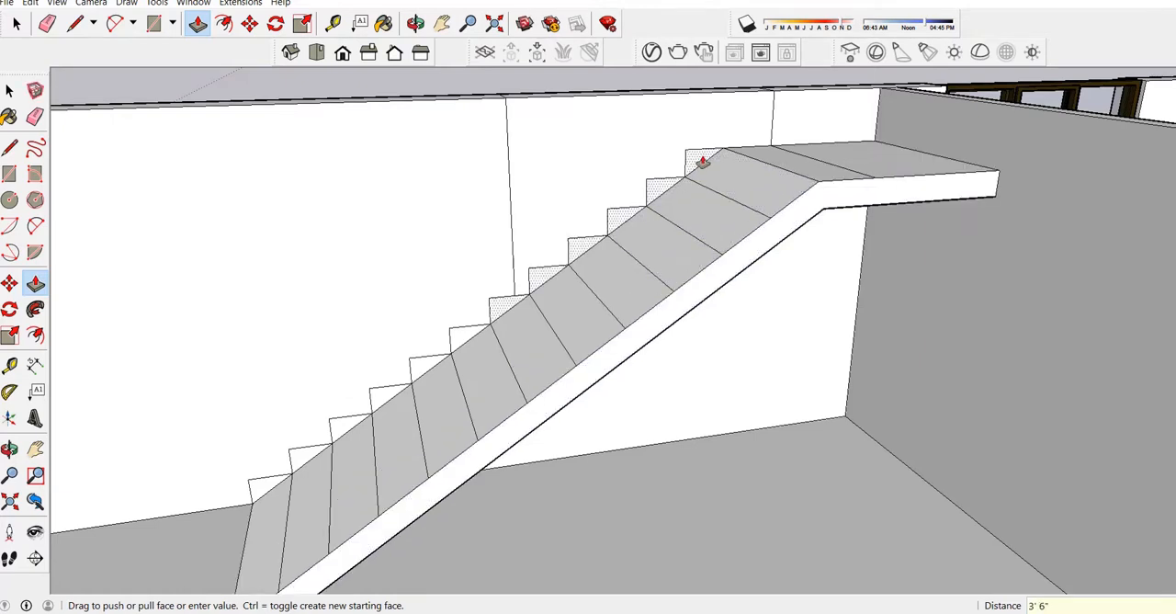
Extrude the step profiles 3' 6" out from the wall across the full width of the sloped slab.
{"action": "left_click", "coordinate": [756, 253]}
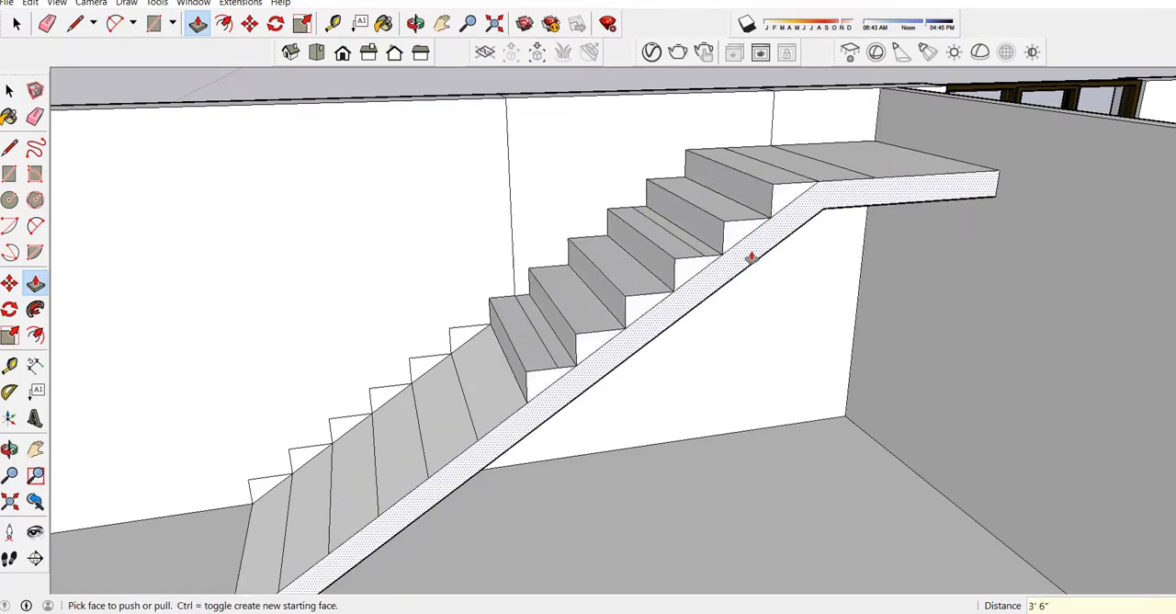
{"action": "left_click", "coordinate": [466, 338]}
{"action": "left_click", "coordinate": [476, 476]}
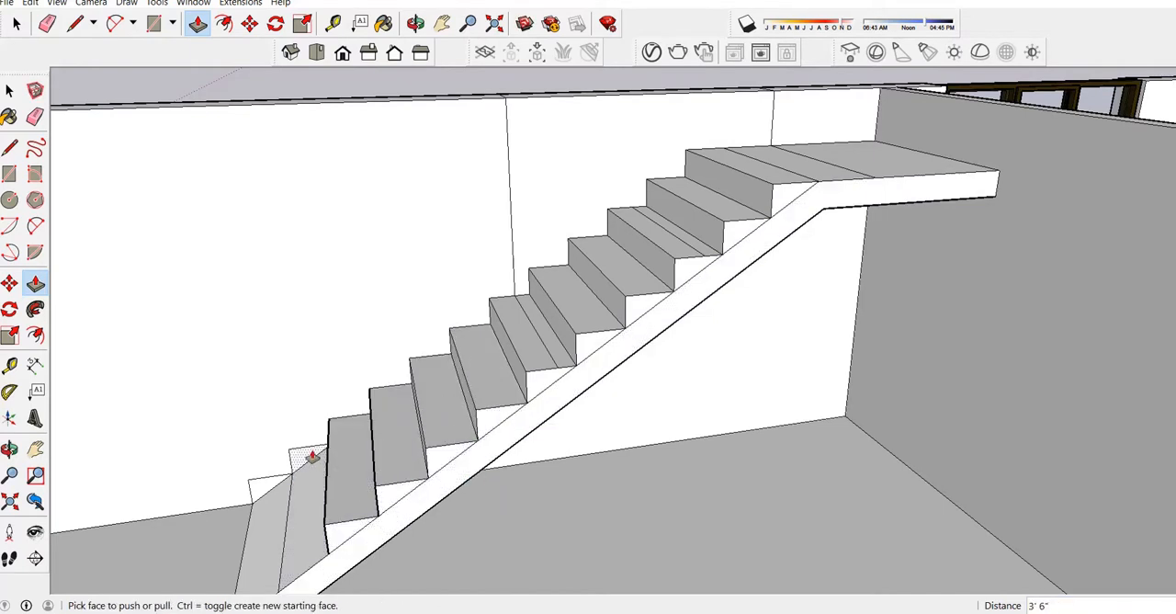
{"action": "left_click", "coordinate": [312, 457]}
{"action": "left_click", "coordinate": [397, 515]}
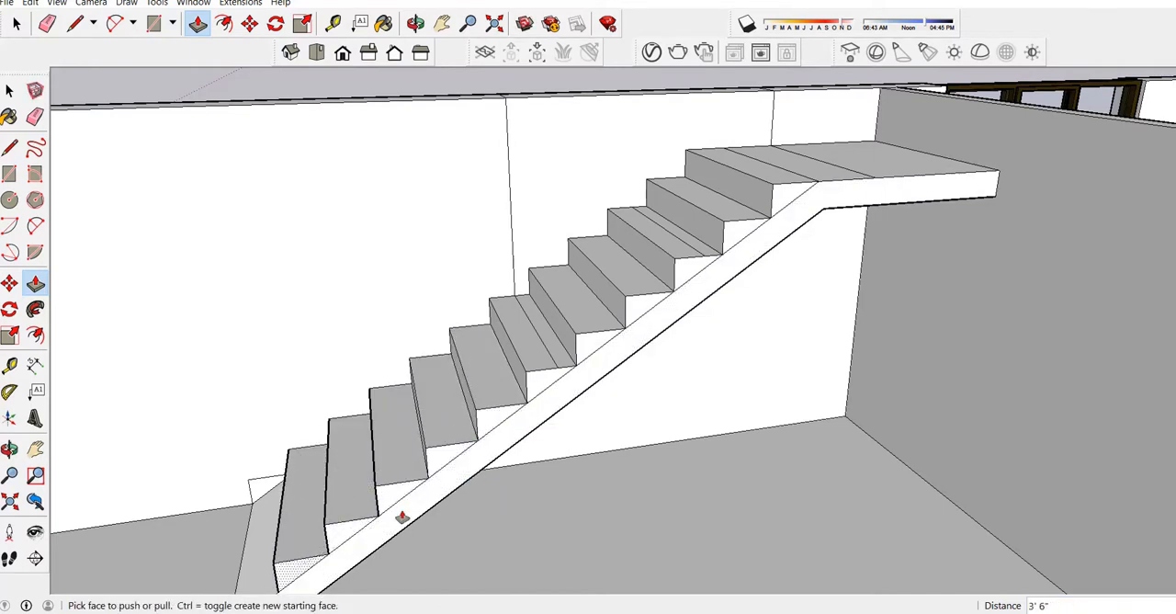
{"action": "left_click", "coordinate": [261, 489]}
{"action": "left_click", "coordinate": [386, 494]}
Erase the leftover slab lines crossing the stair treads and the landing surface.
{"action": "middle_click_drag", "start_coordinate": [386, 494], "coordinate": [761, 293]}
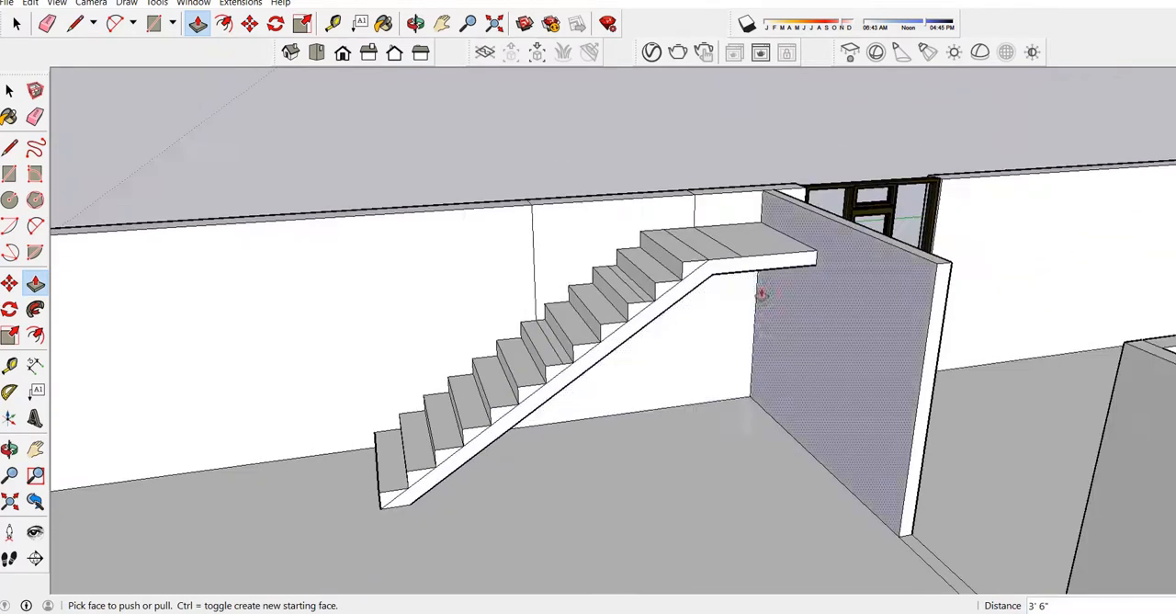
{"action": "scroll", "coordinate": [761, 293], "scroll_direction": "up", "scroll_amount": 3}
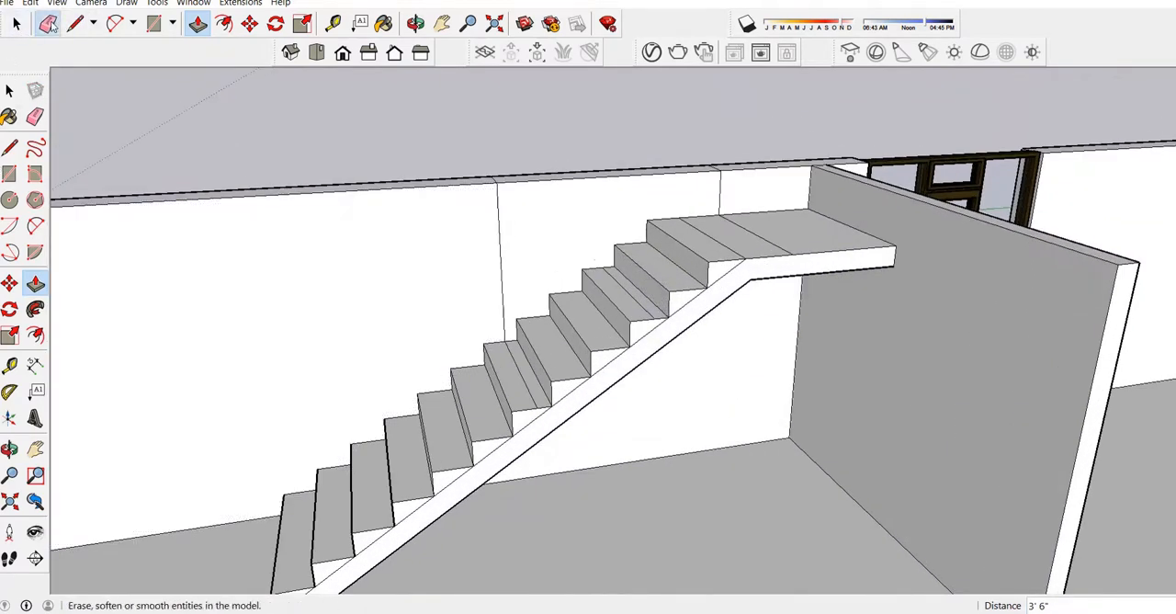
{"action": "left_click", "coordinate": [48, 23]}
{"action": "scroll", "coordinate": [510, 359], "scroll_direction": "up", "scroll_amount": 2}
{"action": "left_click", "coordinate": [530, 393]}
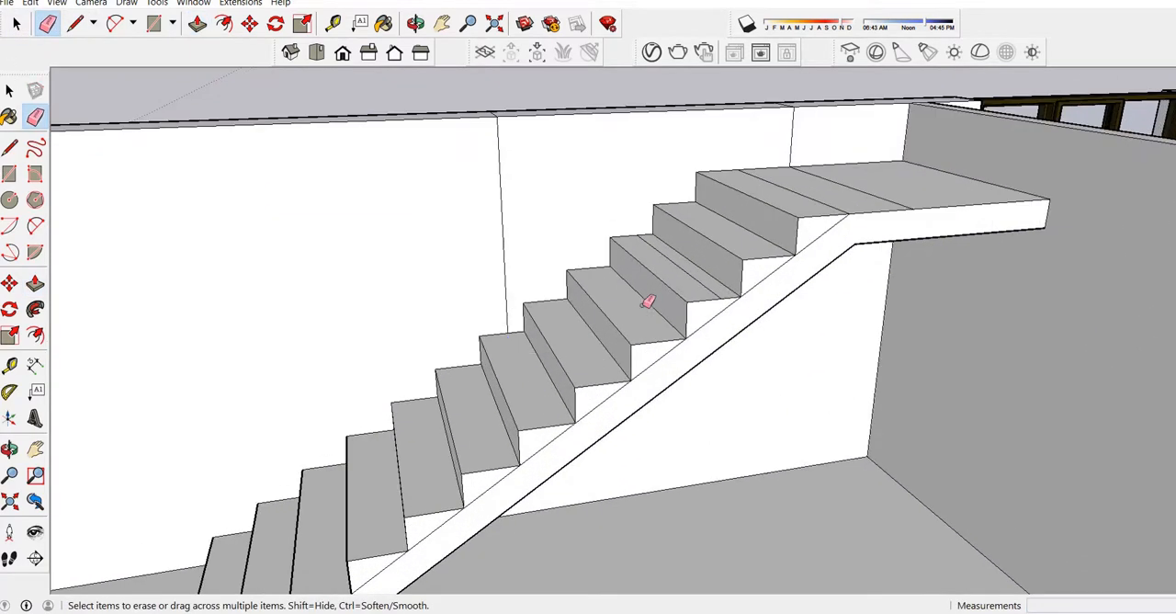
{"action": "left_click", "coordinate": [689, 266]}
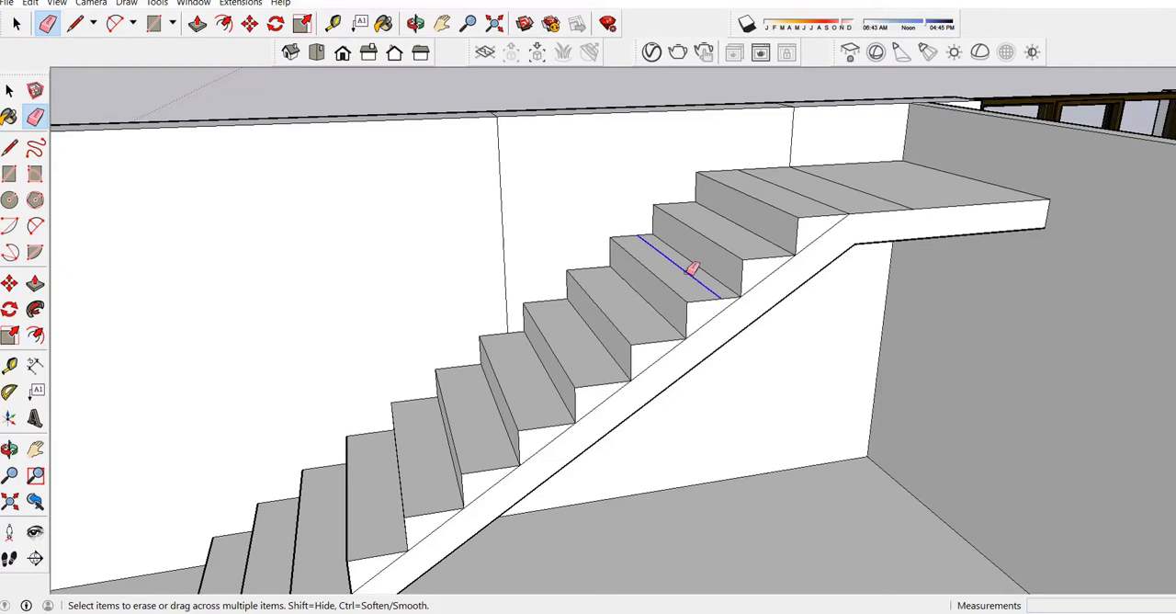
{"action": "left_click", "coordinate": [788, 183]}
{"action": "left_click", "coordinate": [866, 184]}
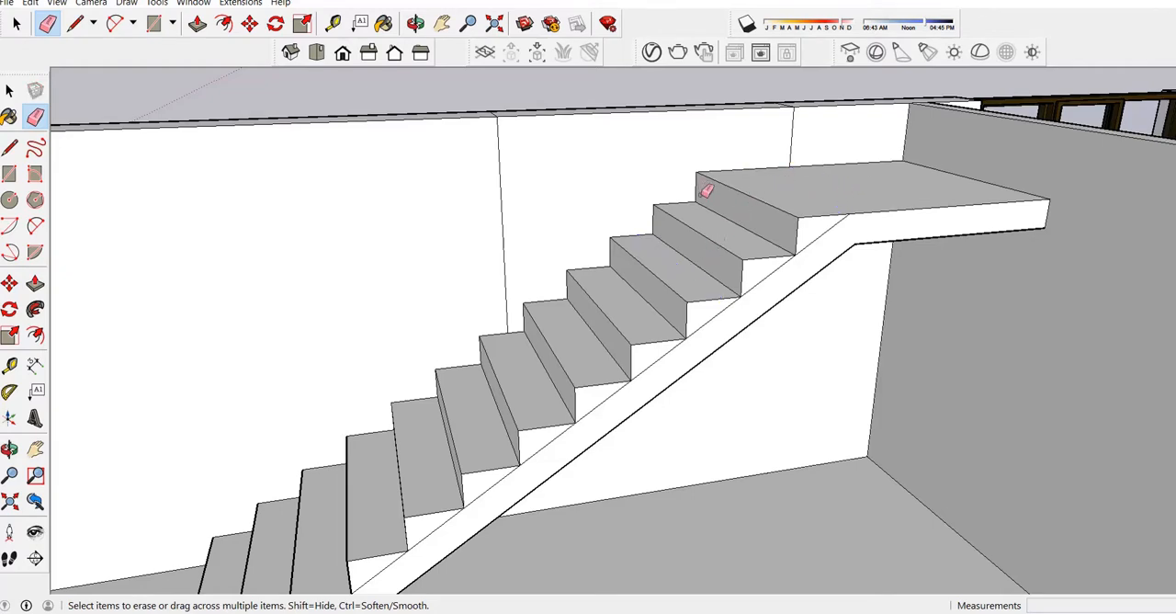
Push the top of the closed-up wall section beside the upper stairs down 1'.
{"action": "scroll", "coordinate": [707, 191], "scroll_direction": "down", "scroll_amount": 3}
{"action": "left_click", "coordinate": [415, 23]}
{"action": "left_click_drag", "start_coordinate": [588, 184], "coordinate": [709, 173]}
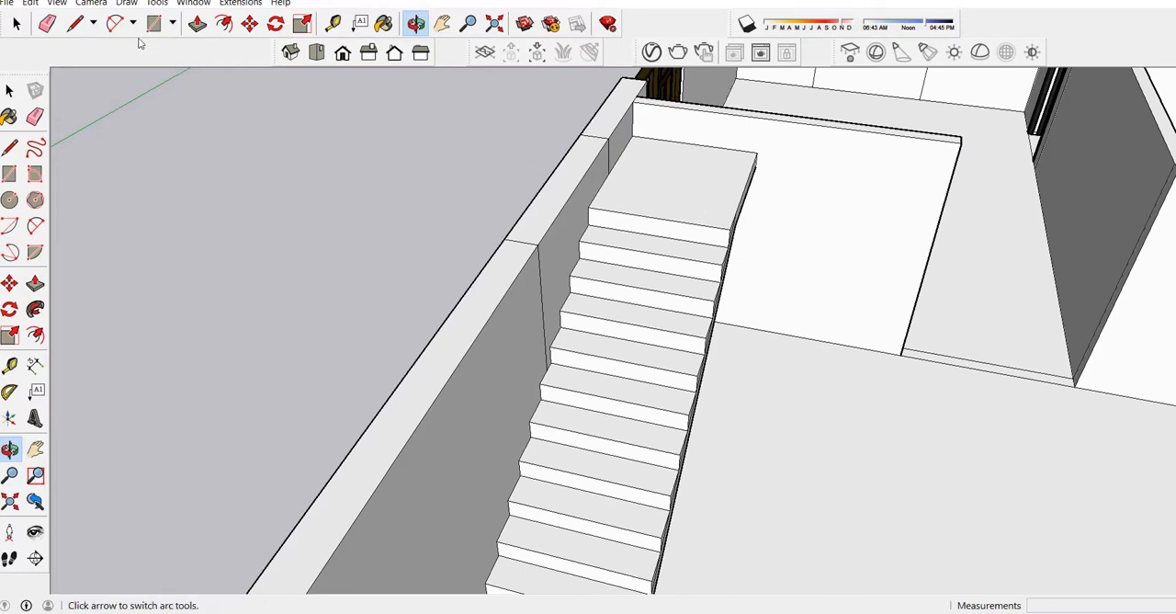
{"action": "left_click", "coordinate": [198, 23]}
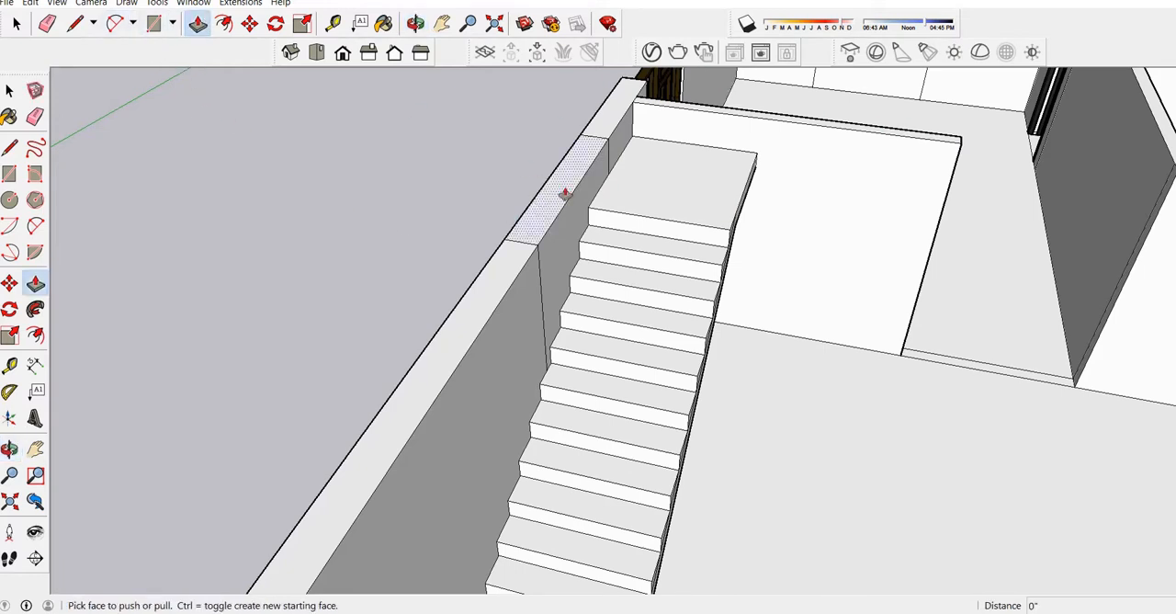
{"action": "scroll", "coordinate": [599, 170], "scroll_direction": "up", "scroll_amount": 1}
{"action": "left_click_drag", "start_coordinate": [600, 170], "coordinate": [606, 221]}
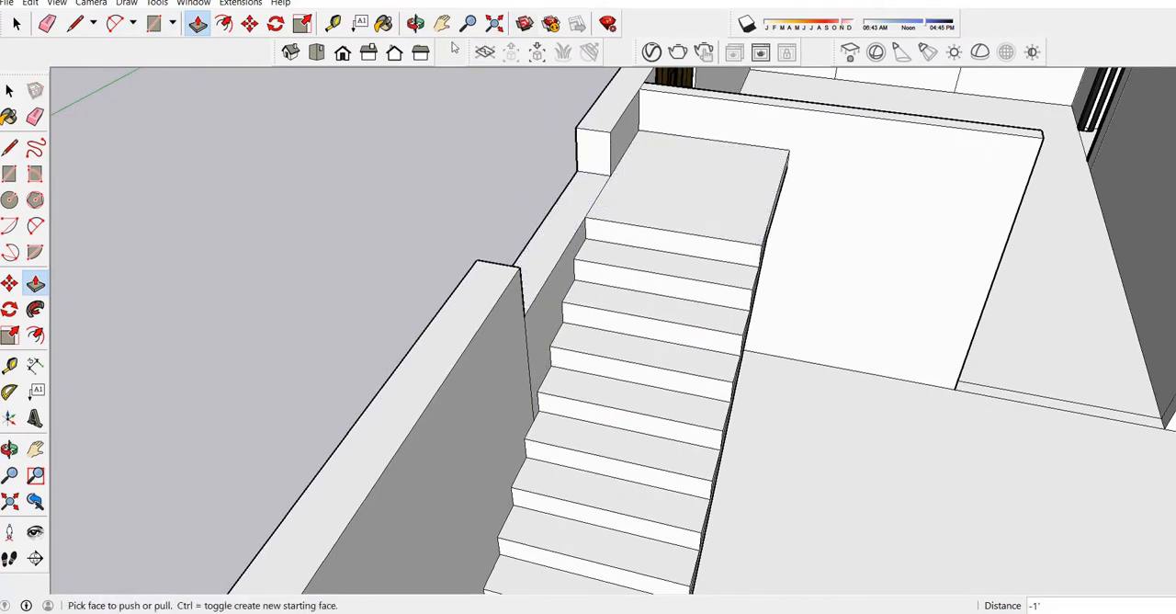
Examine the staircase and the lowered wall section within the whole house model from several angles.
{"action": "left_click", "coordinate": [416, 23]}
{"action": "left_click_drag", "start_coordinate": [677, 299], "coordinate": [575, 294]}
{"action": "scroll", "coordinate": [619, 291], "scroll_direction": "up", "scroll_amount": 3}
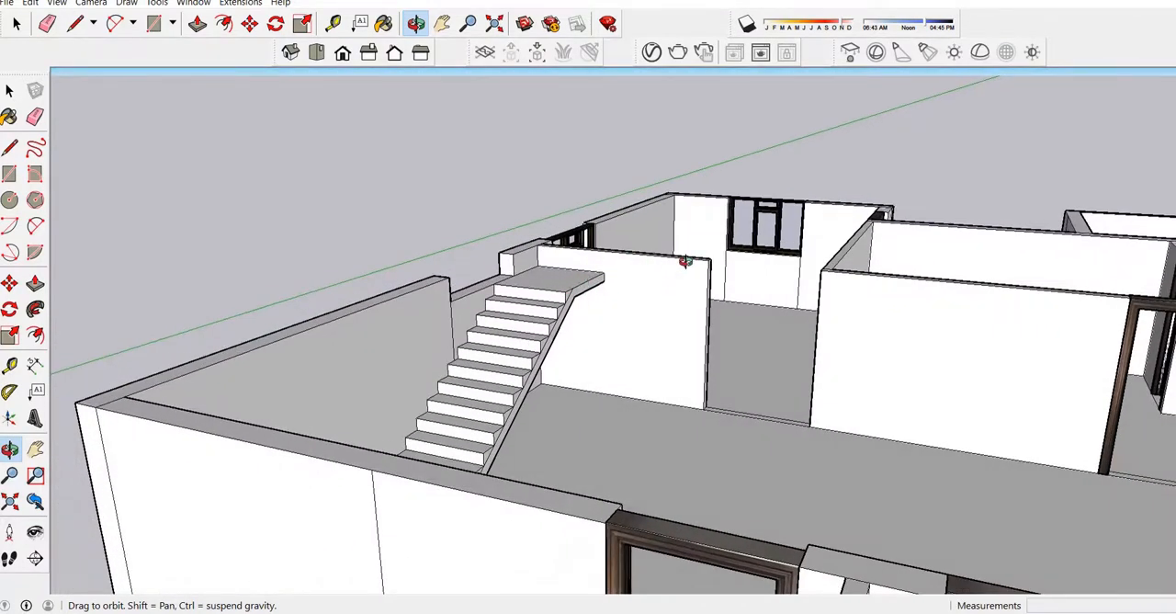
{"action": "scroll", "coordinate": [633, 281], "scroll_direction": "down", "scroll_amount": 4}
{"action": "left_click_drag", "start_coordinate": [719, 266], "coordinate": [690, 359]}
{"action": "scroll", "coordinate": [685, 351], "scroll_direction": "up", "scroll_amount": 1}
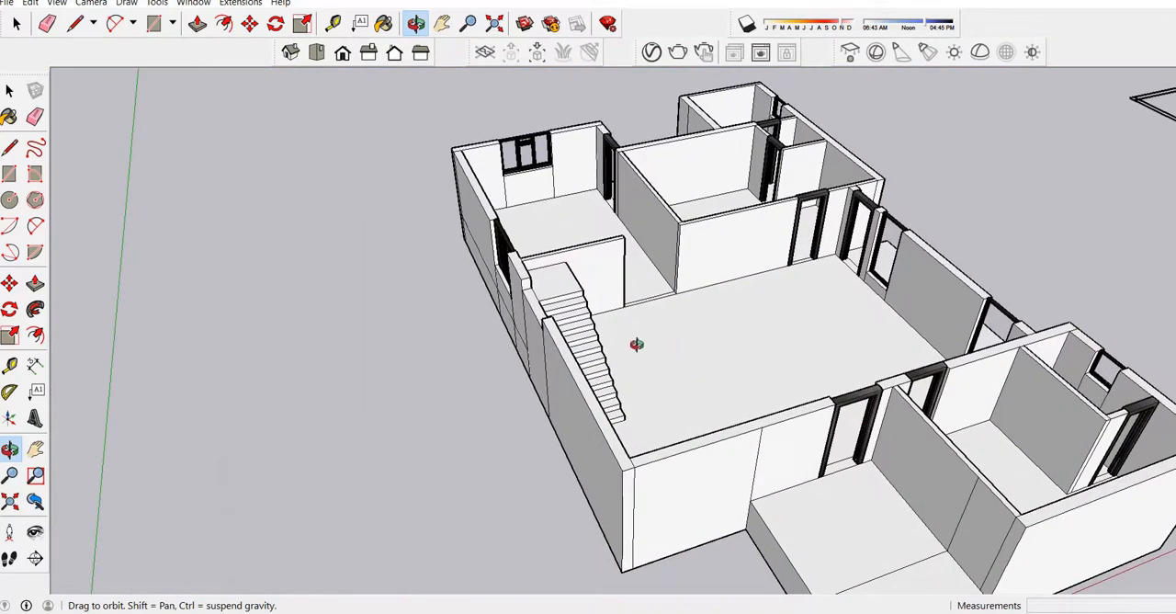
{"action": "scroll", "coordinate": [616, 377], "scroll_direction": "up", "scroll_amount": 3}
{"action": "scroll", "coordinate": [541, 333], "scroll_direction": "down", "scroll_amount": 3}
{"action": "scroll", "coordinate": [520, 328], "scroll_direction": "down", "scroll_amount": 2}
{"action": "scroll", "coordinate": [601, 341], "scroll_direction": "down", "scroll_amount": 2}
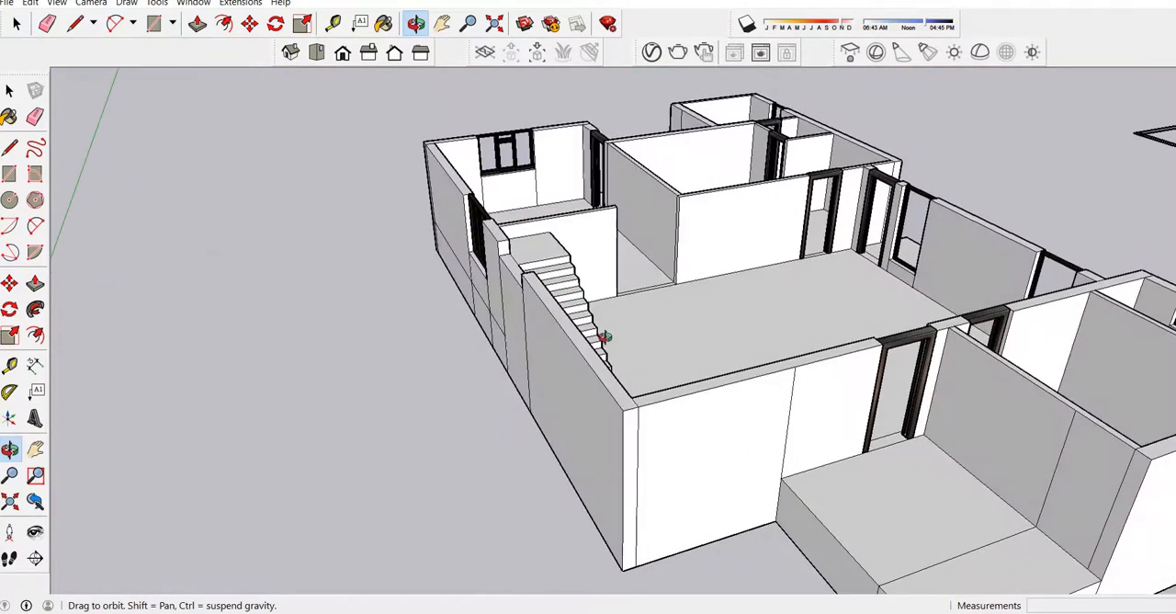
{"action": "scroll", "coordinate": [592, 305], "scroll_direction": "down", "scroll_amount": 2}
{"action": "left_click_drag", "start_coordinate": [593, 305], "coordinate": [585, 331]}
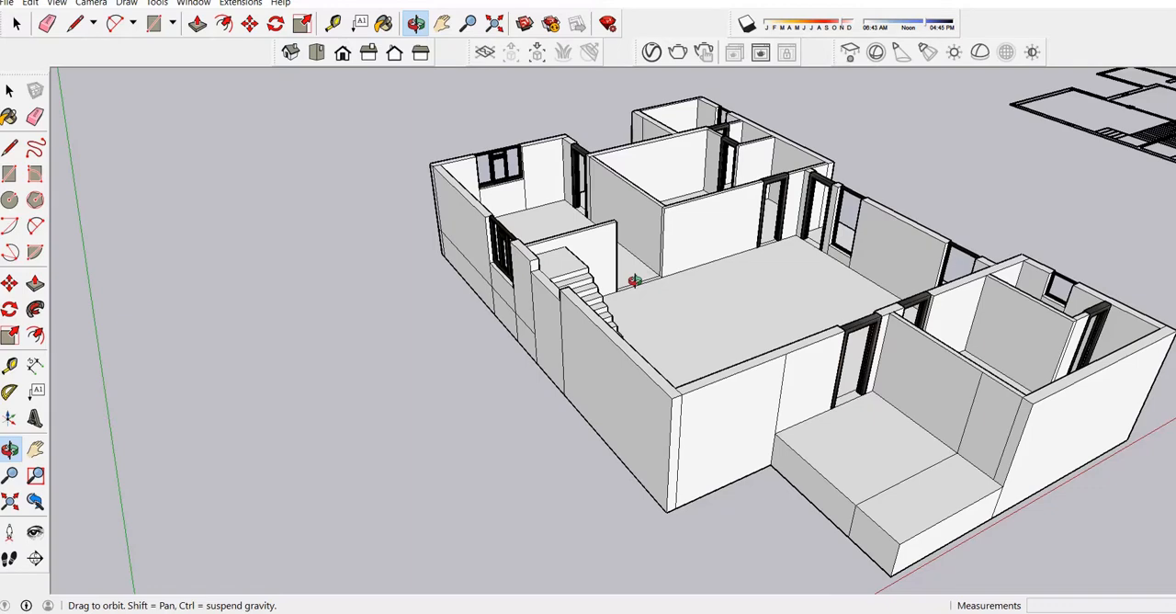
Inspect the room behind the stair landing, its passage, and the overall room layout.
{"action": "scroll", "coordinate": [627, 201], "scroll_direction": "up", "scroll_amount": 5}
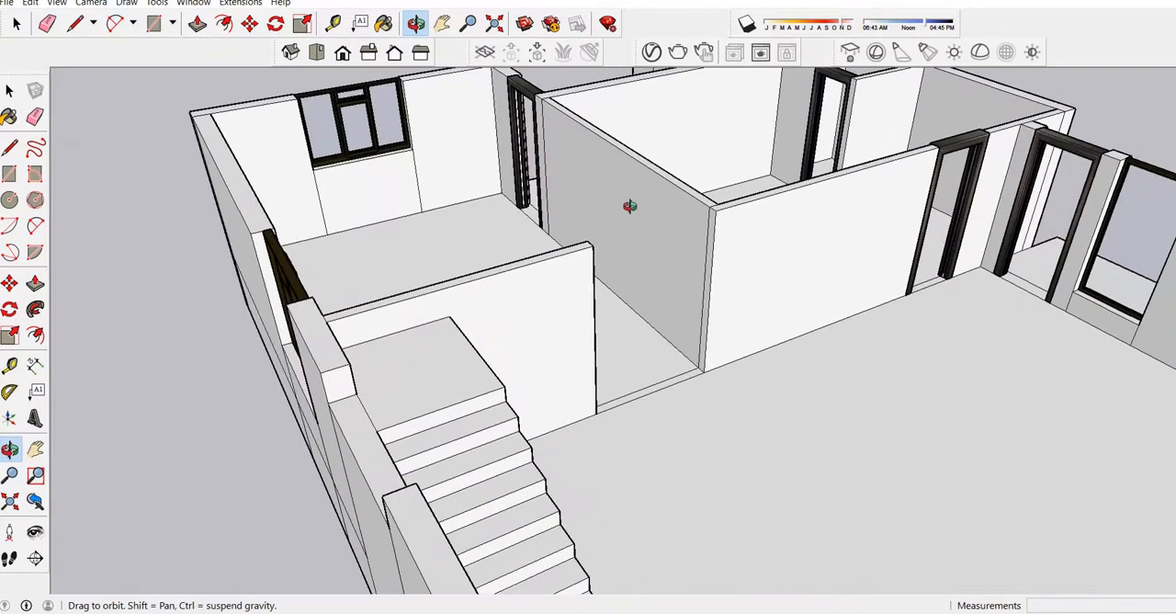
{"action": "scroll", "coordinate": [630, 206], "scroll_direction": "down", "scroll_amount": 5}
{"action": "left_click_drag", "start_coordinate": [619, 244], "coordinate": [386, 283]}
{"action": "scroll", "coordinate": [398, 200], "scroll_direction": "up", "scroll_amount": 4}
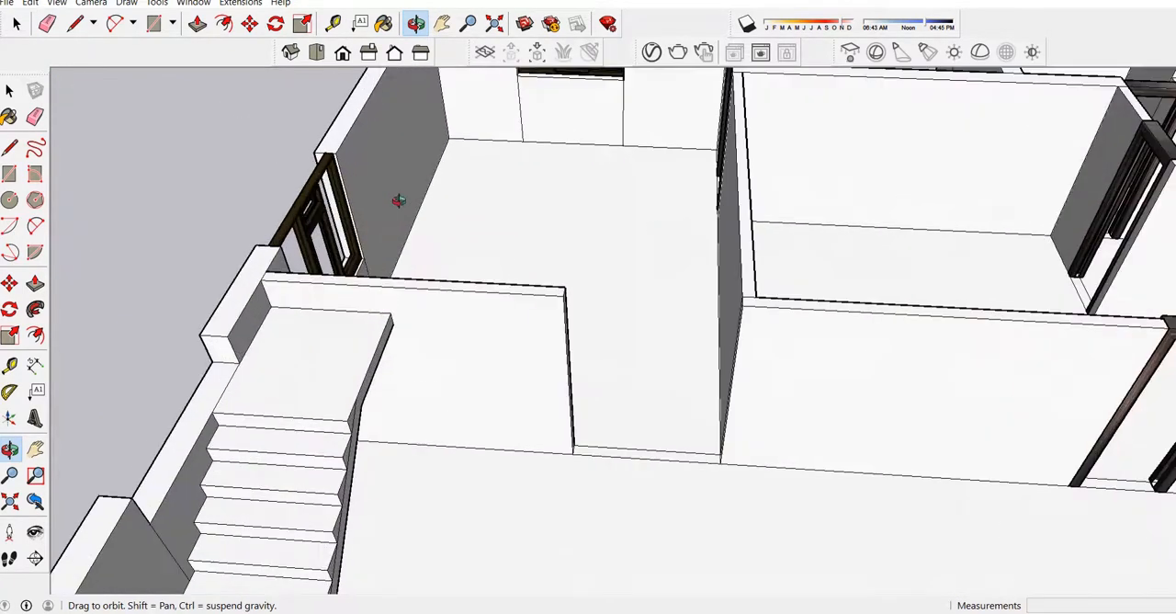
{"action": "scroll", "coordinate": [398, 201], "scroll_direction": "down", "scroll_amount": 4}
{"action": "left_click_drag", "start_coordinate": [509, 245], "coordinate": [515, 155]}
{"action": "scroll", "coordinate": [559, 216], "scroll_direction": "up", "scroll_amount": 4}
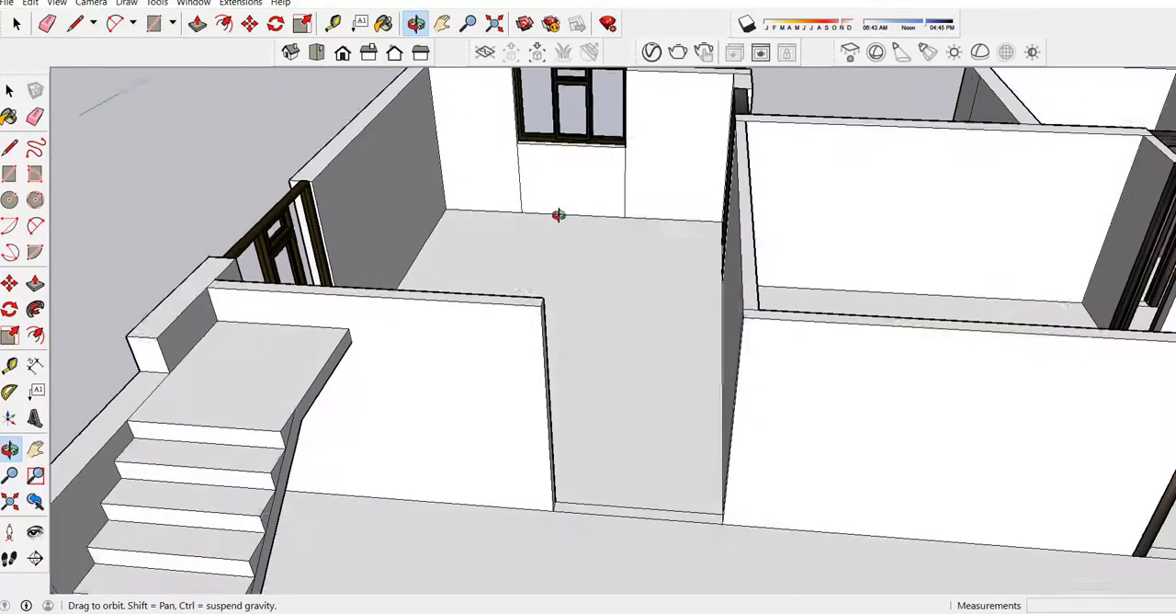
{"action": "left_click_drag", "start_coordinate": [558, 215], "coordinate": [559, 191]}
{"action": "scroll", "coordinate": [561, 190], "scroll_direction": "up", "scroll_amount": 4}
{"action": "left_click_drag", "start_coordinate": [629, 219], "coordinate": [562, 216]}
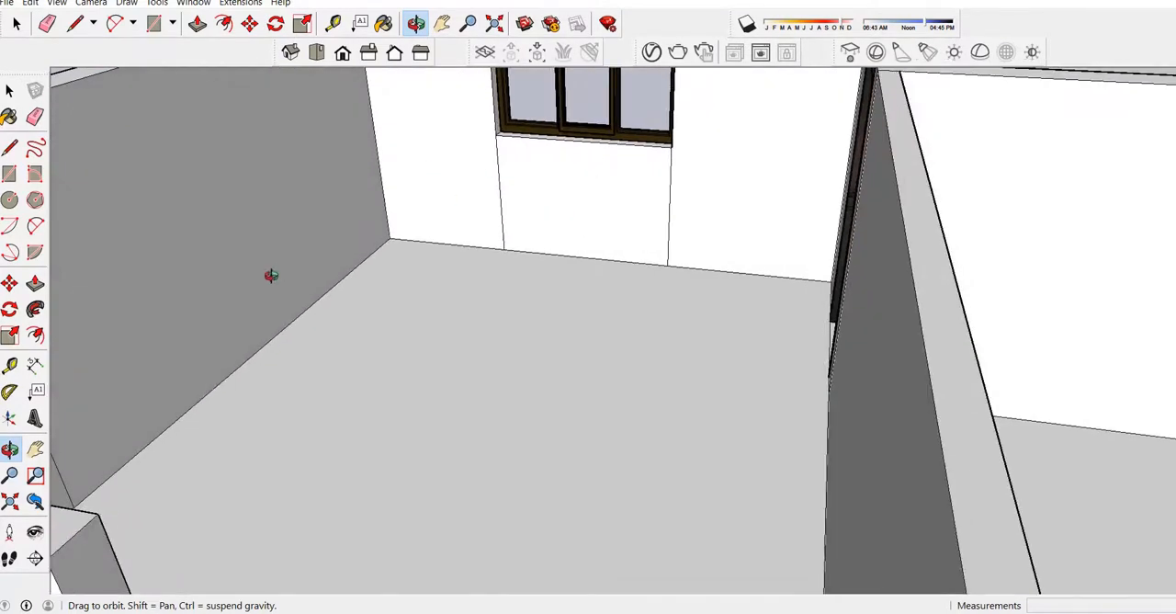
{"action": "scroll", "coordinate": [367, 242], "scroll_direction": "down", "scroll_amount": 8}
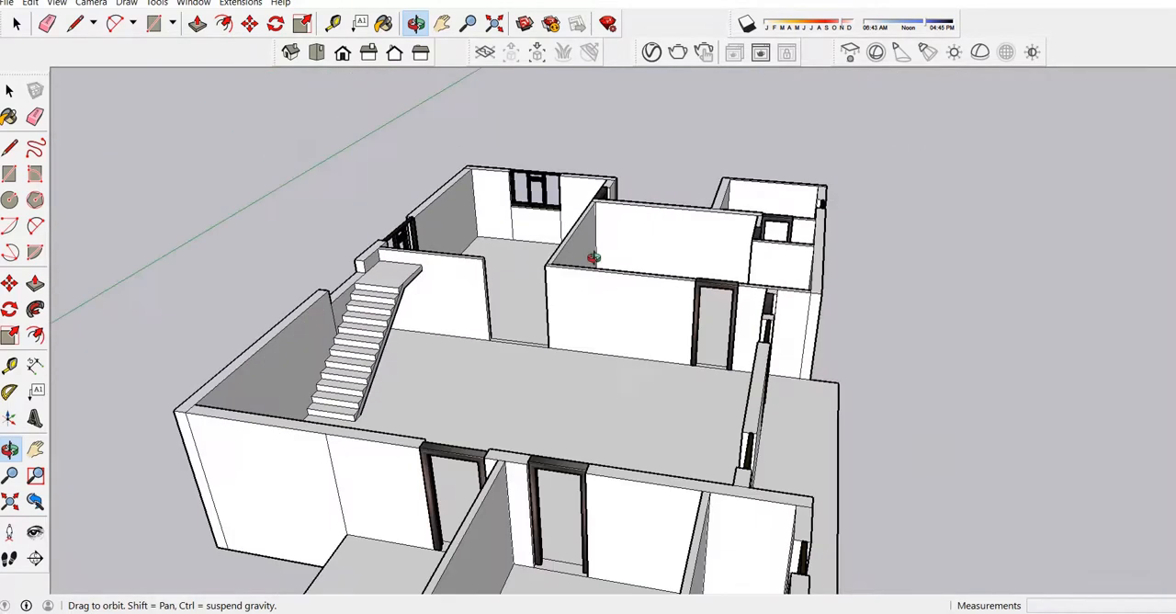
{"action": "left_click_drag", "start_coordinate": [555, 358], "coordinate": [515, 427]}
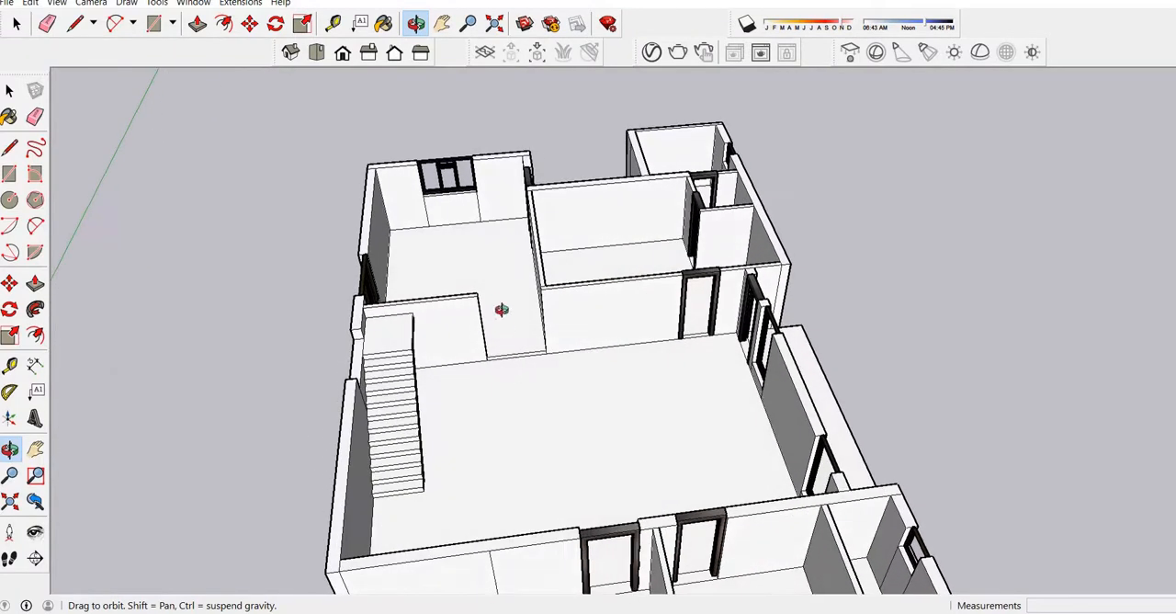
{"action": "left_click_drag", "start_coordinate": [530, 251], "coordinate": [552, 360]}
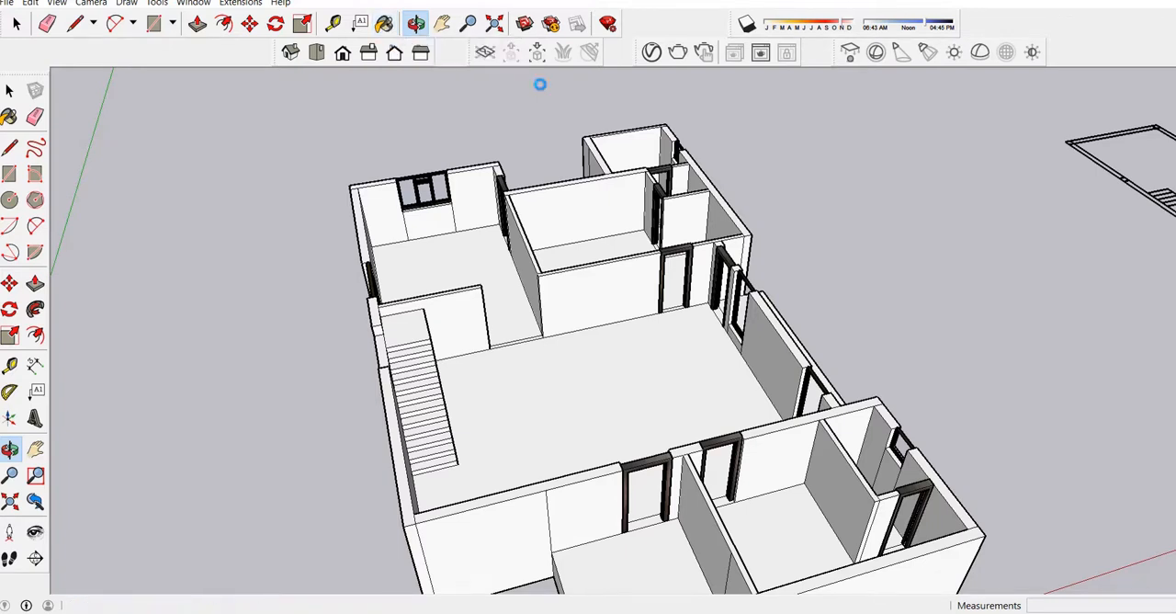
Paint the large central hall floor with Tile Ceramic Natural from the Tile materials.
{"action": "key", "text": "b"}
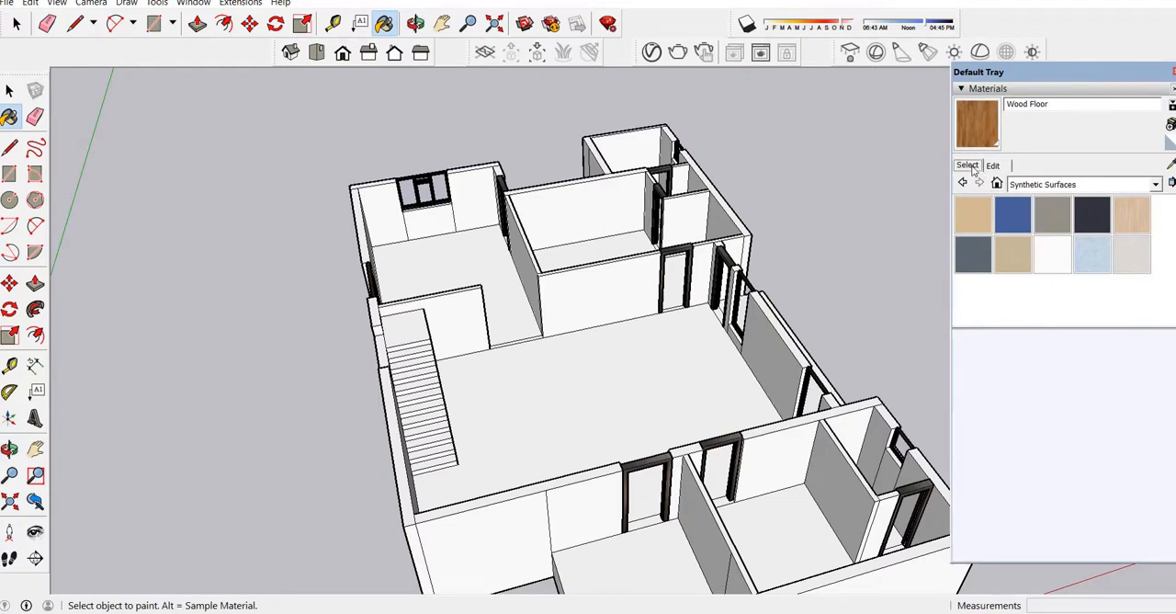
{"action": "left_click", "coordinate": [1108, 185]}
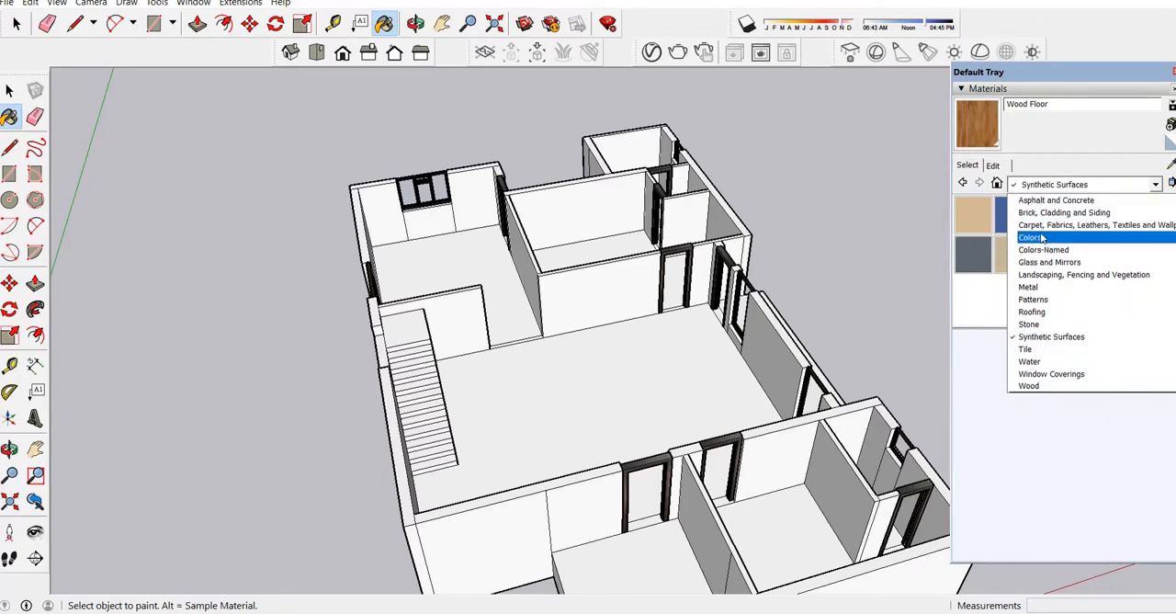
{"action": "left_click", "coordinate": [1027, 350]}
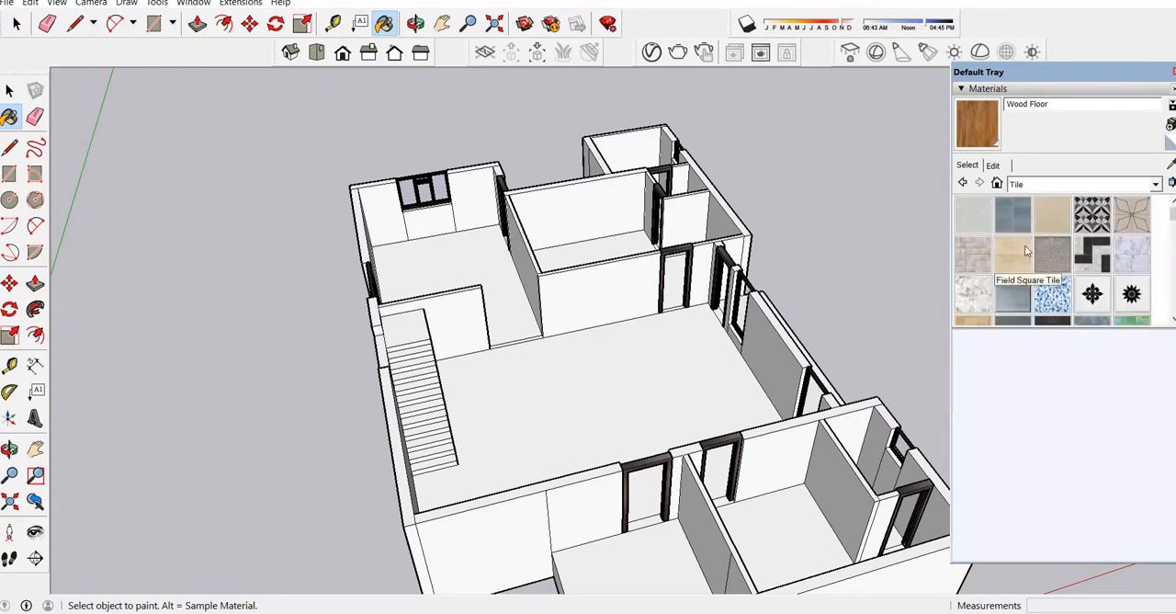
{"action": "scroll", "coordinate": [1024, 241], "scroll_direction": "down", "scroll_amount": 2}
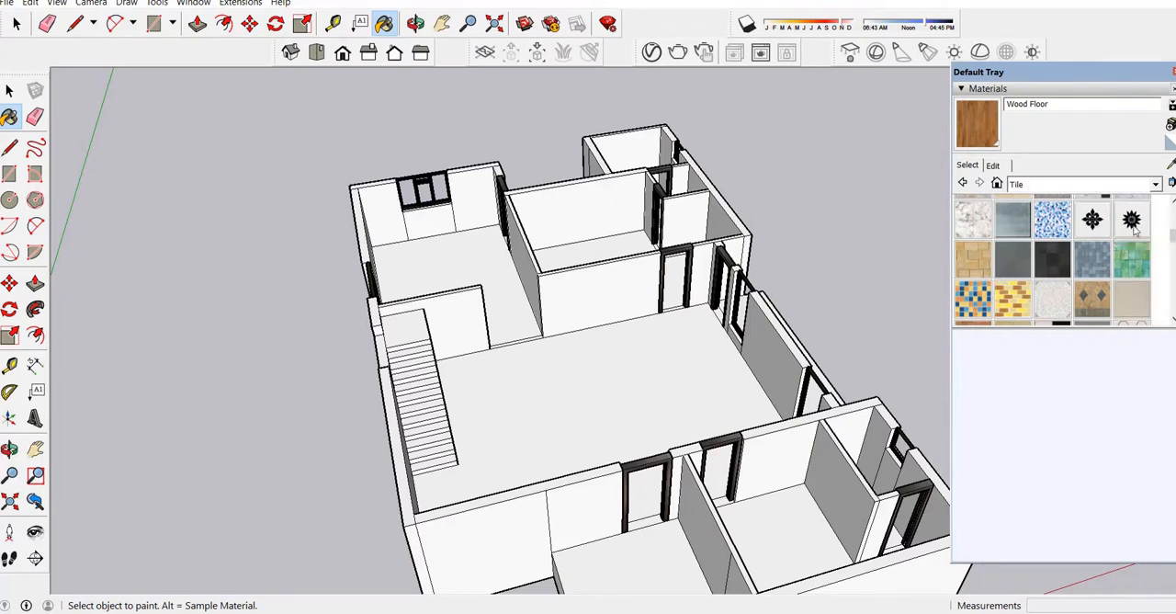
{"action": "scroll", "coordinate": [1138, 262], "scroll_direction": "down", "scroll_amount": 1}
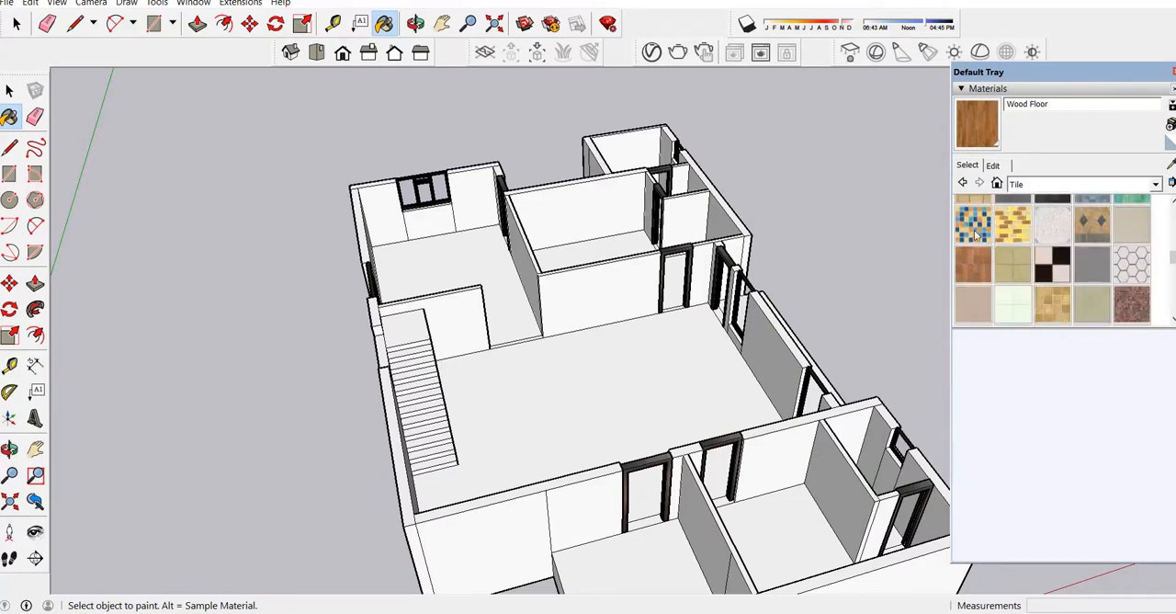
{"action": "left_click", "coordinate": [1017, 264]}
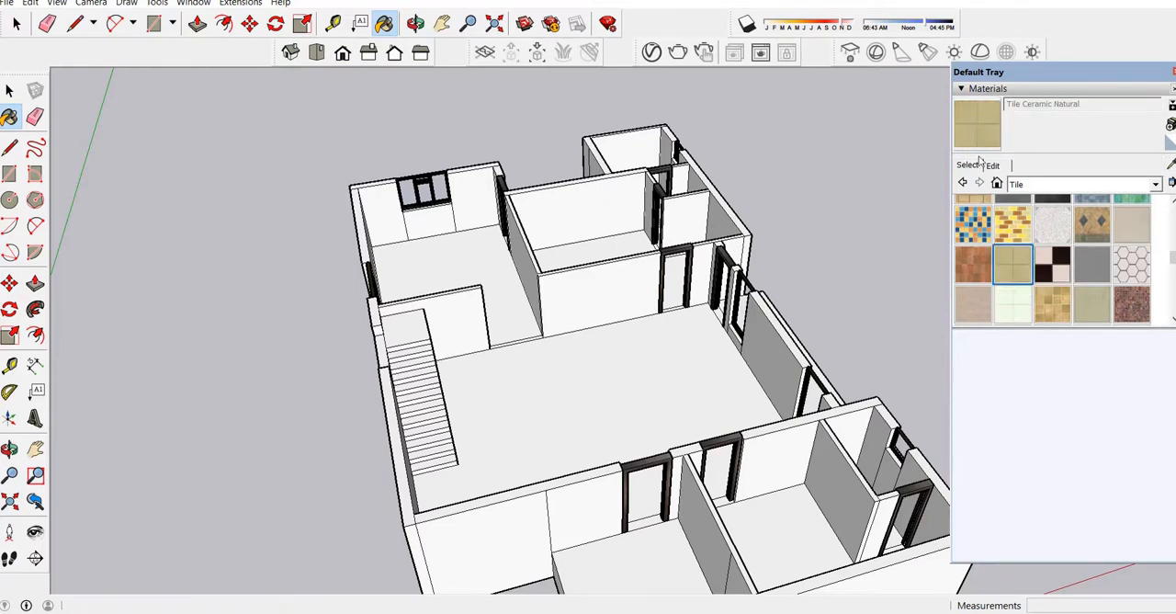
{"action": "left_click", "coordinate": [645, 380]}
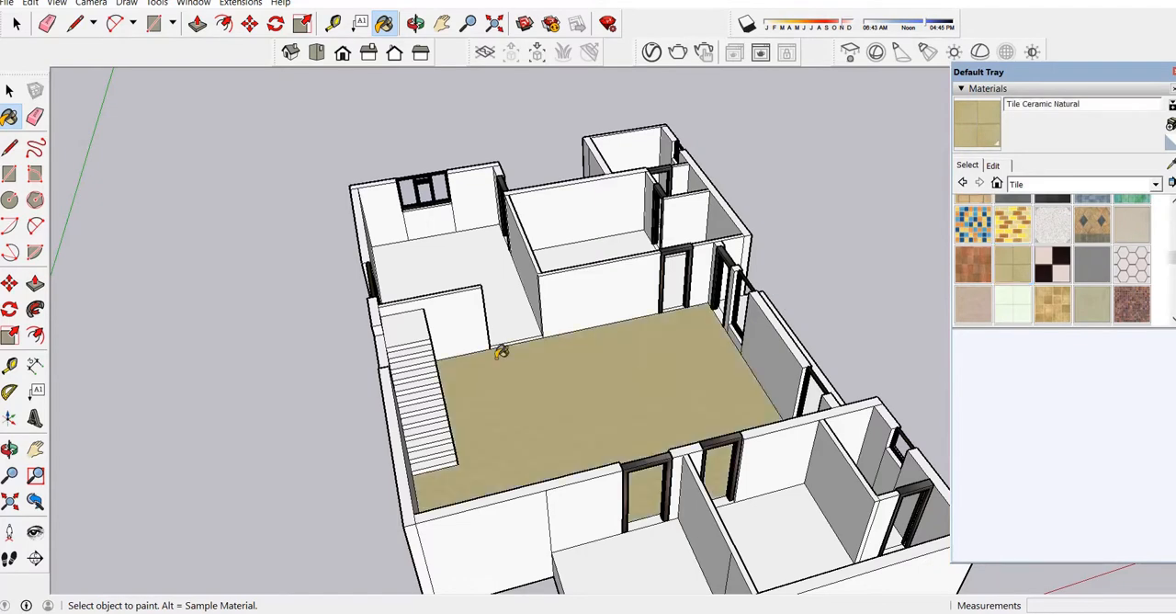
Apply the same ceramic tile to the floors of the room behind the stairs, the adjoining rear room and the front room.
{"action": "left_click", "coordinate": [441, 252]}
{"action": "left_click", "coordinate": [633, 263]}
{"action": "left_click", "coordinate": [813, 526]}
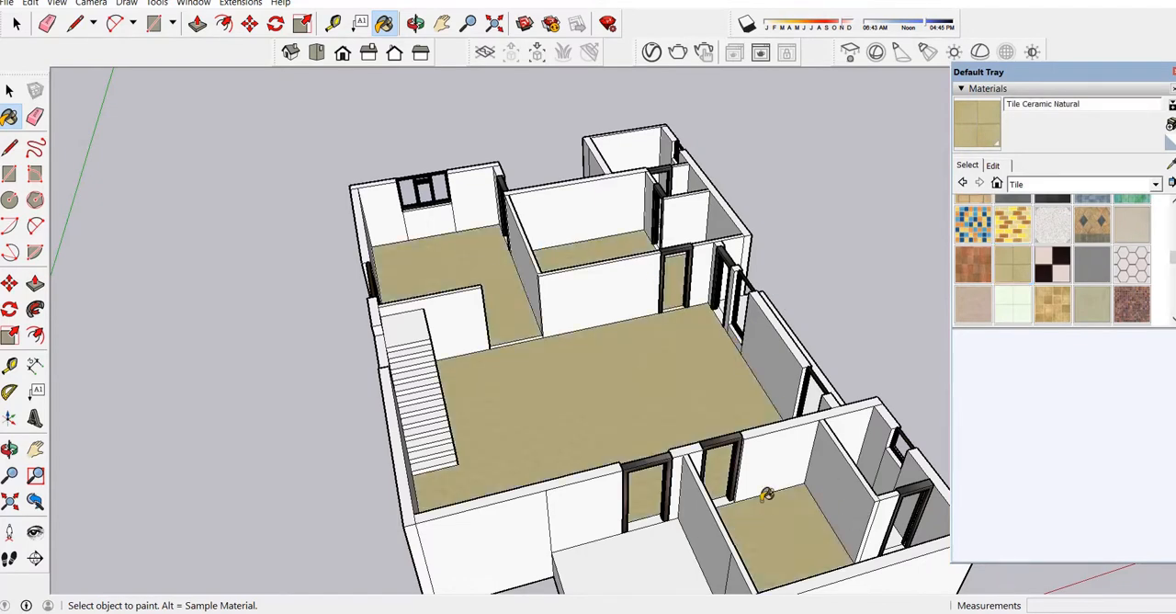
Paint the thresholds of the passage beside the stairs and the rear room's doorway with the ceramic tile.
{"action": "scroll", "coordinate": [526, 332], "scroll_direction": "up", "scroll_amount": 5}
{"action": "left_click", "coordinate": [526, 340]}
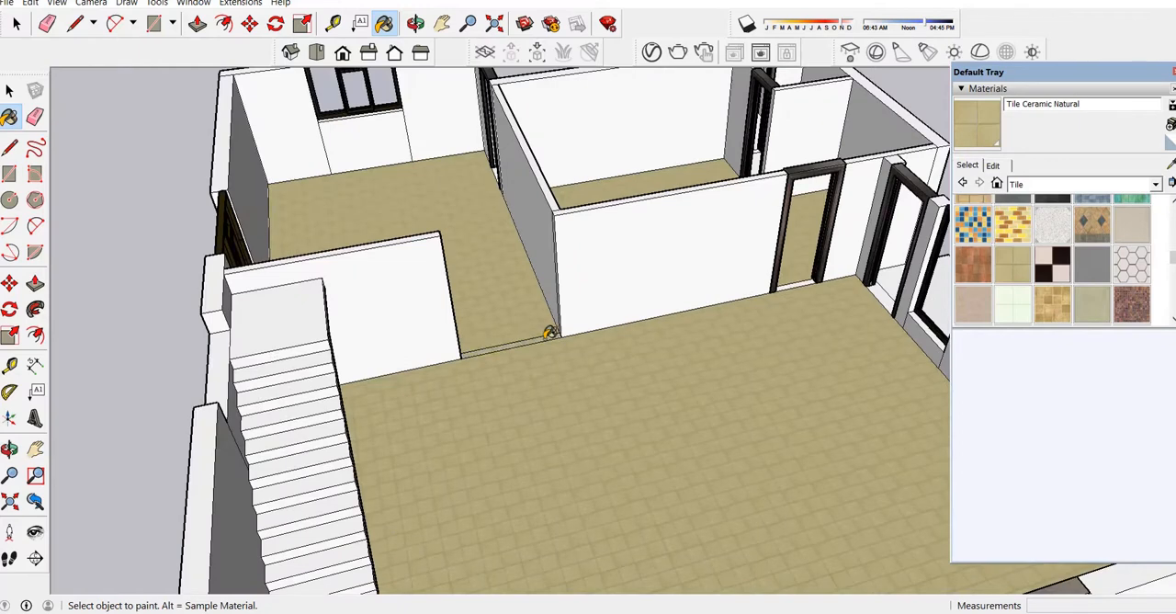
{"action": "scroll", "coordinate": [814, 278], "scroll_direction": "up", "scroll_amount": 3}
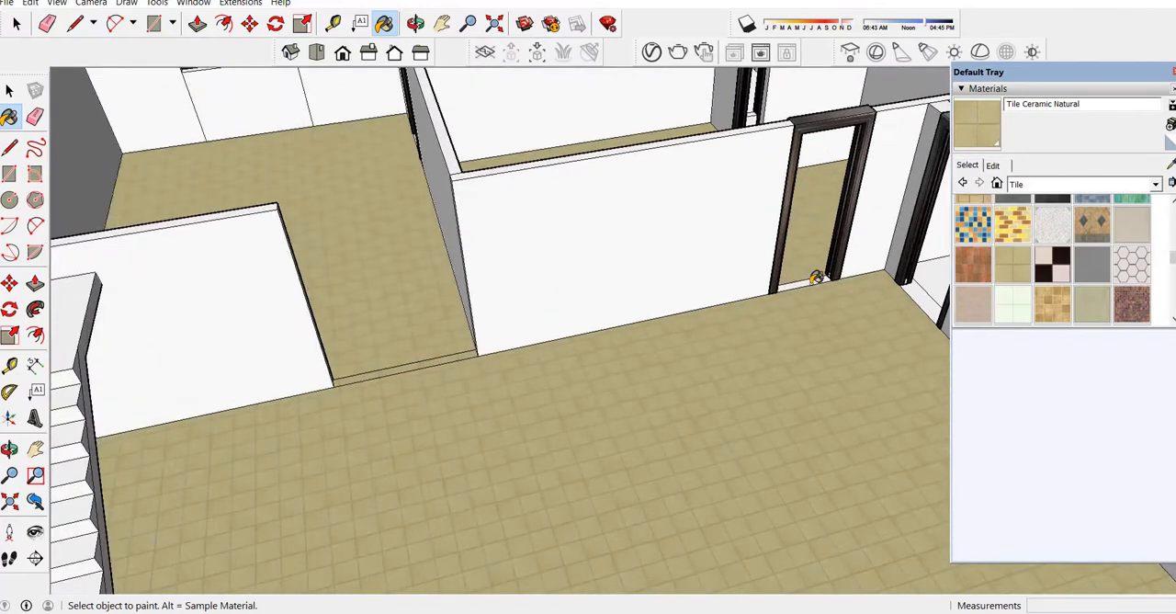
{"action": "left_click", "coordinate": [818, 276]}
Paint the floors of the front room's bathroom and the rear bathroom areas with Square Glass Tile 03.
{"action": "scroll", "coordinate": [372, 338], "scroll_direction": "down", "scroll_amount": 5}
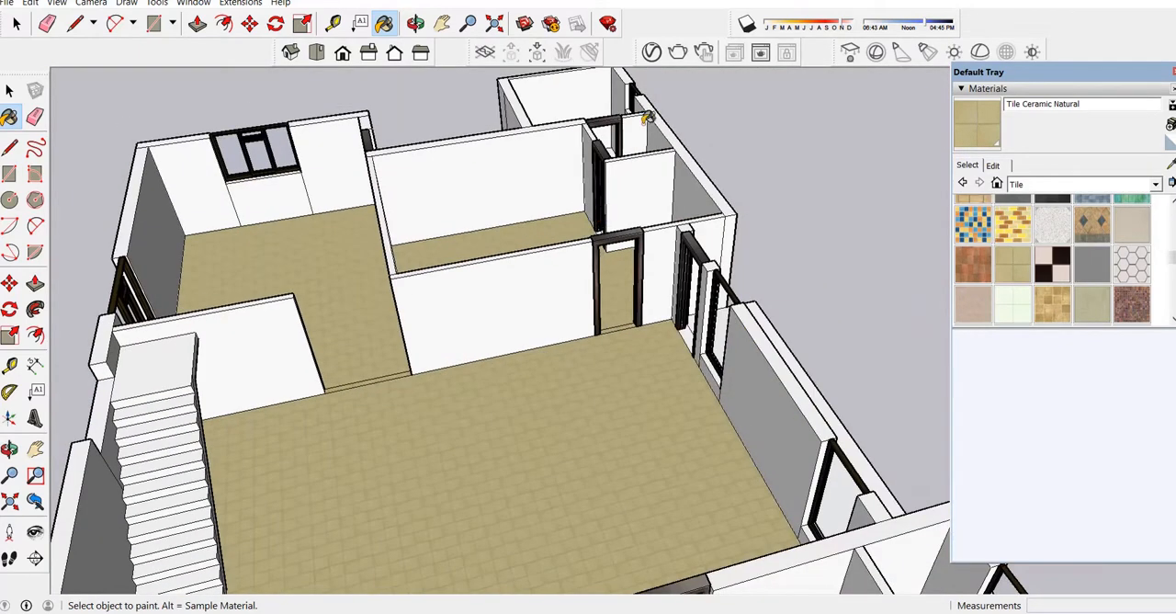
{"action": "scroll", "coordinate": [648, 124], "scroll_direction": "up", "scroll_amount": 5}
{"action": "scroll", "coordinate": [297, 257], "scroll_direction": "down", "scroll_amount": 8}
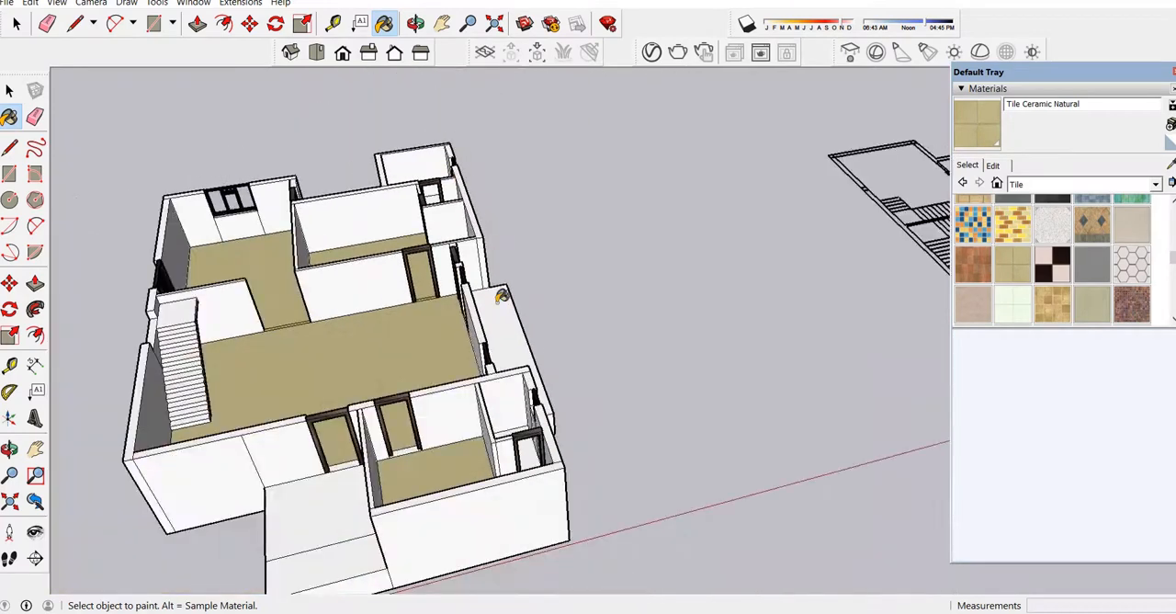
{"action": "scroll", "coordinate": [502, 455], "scroll_direction": "up", "scroll_amount": 2}
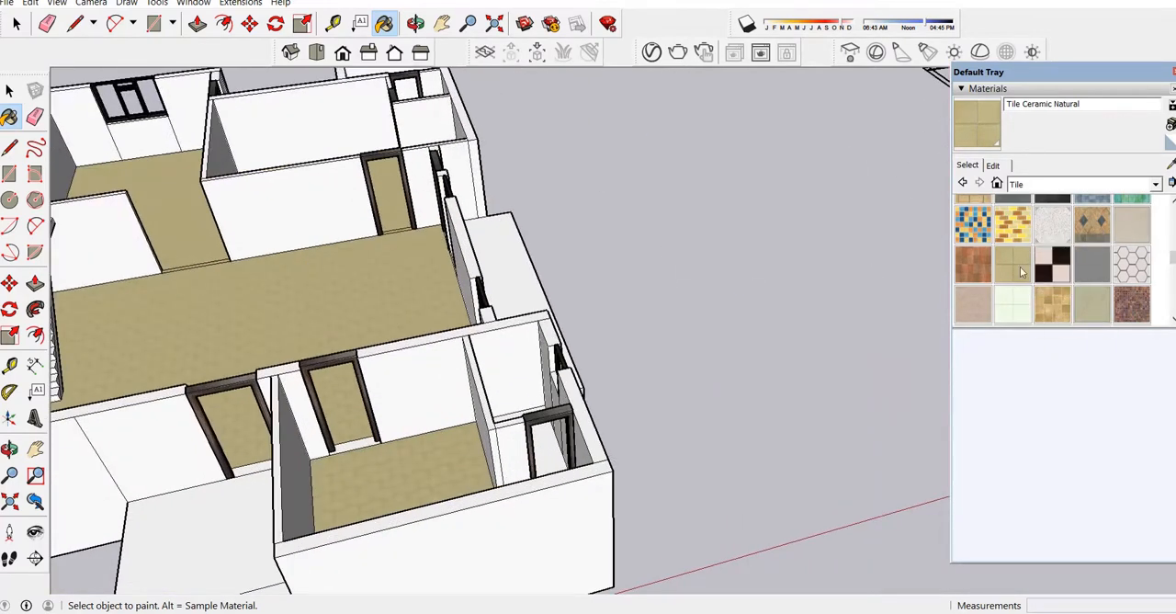
{"action": "left_click", "coordinate": [977, 227]}
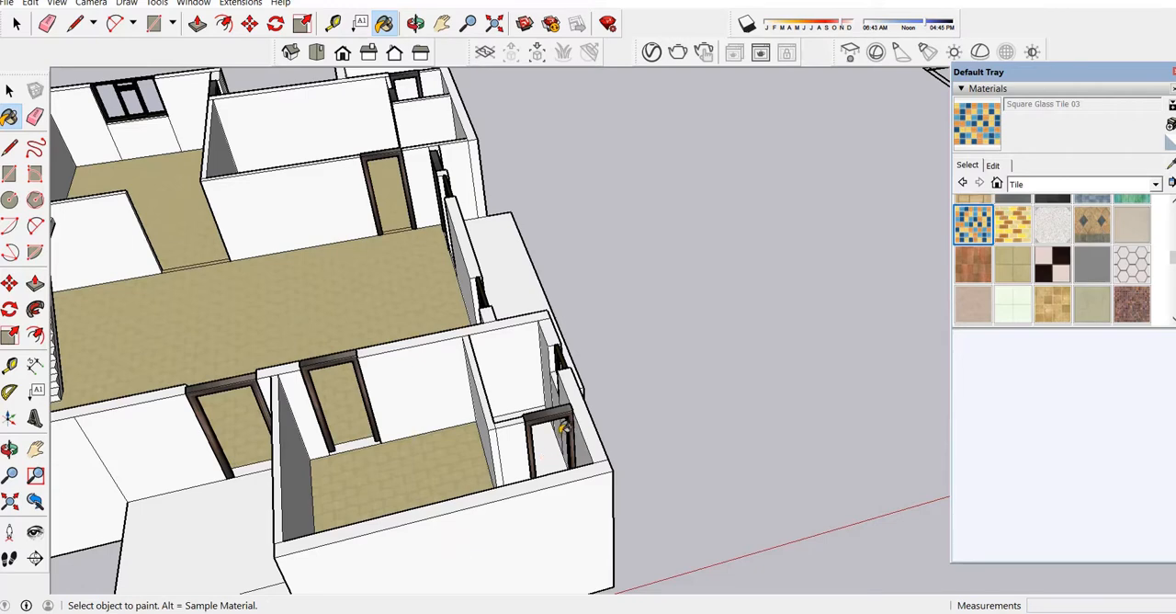
{"action": "left_click", "coordinate": [556, 447]}
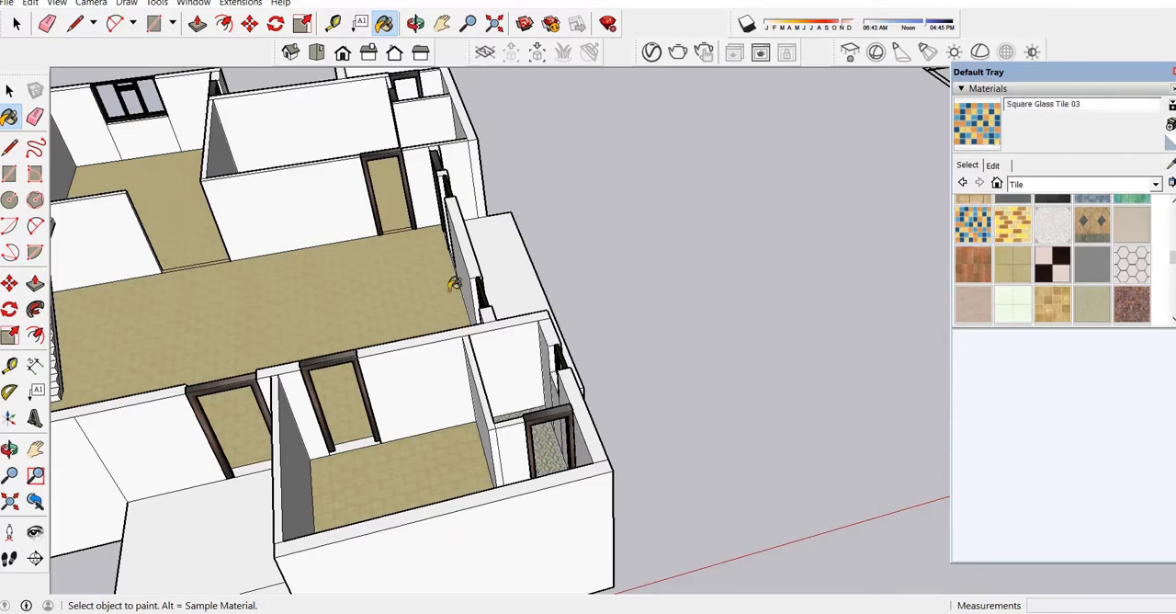
{"action": "scroll", "coordinate": [550, 472], "scroll_direction": "down", "scroll_amount": 3}
{"action": "scroll", "coordinate": [404, 276], "scroll_direction": "up", "scroll_amount": 4}
{"action": "middle_click_drag", "start_coordinate": [276, 276], "coordinate": [401, 379]}
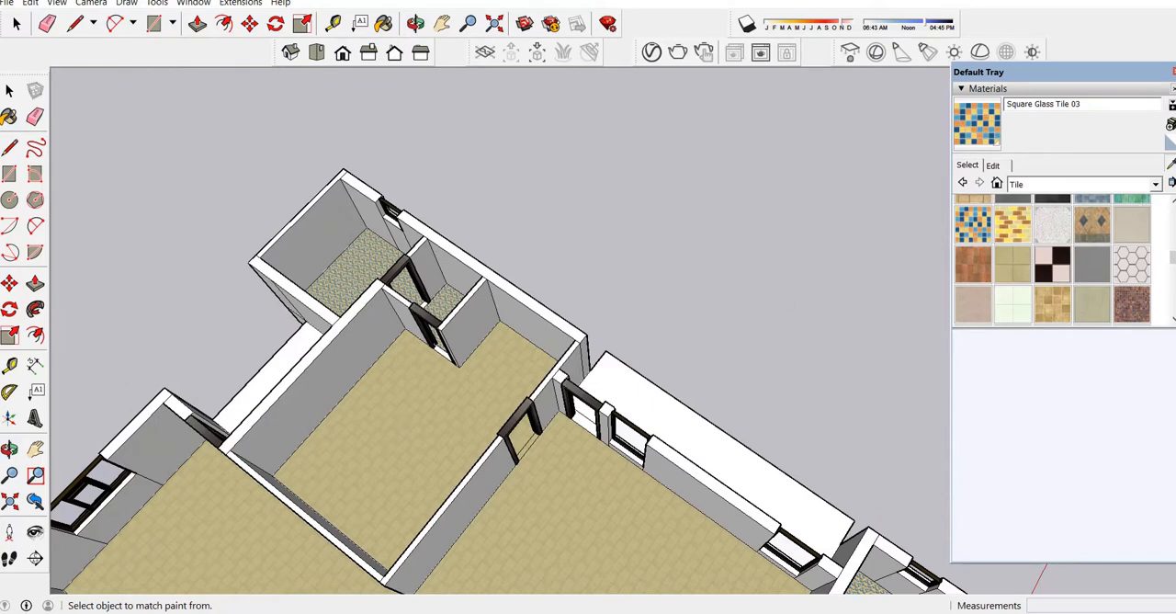
Sample Tile Ceramic Natural from the room floor and paint the outdoor strip beside the rear room with it.
{"action": "left_click", "coordinate": [1172, 167]}
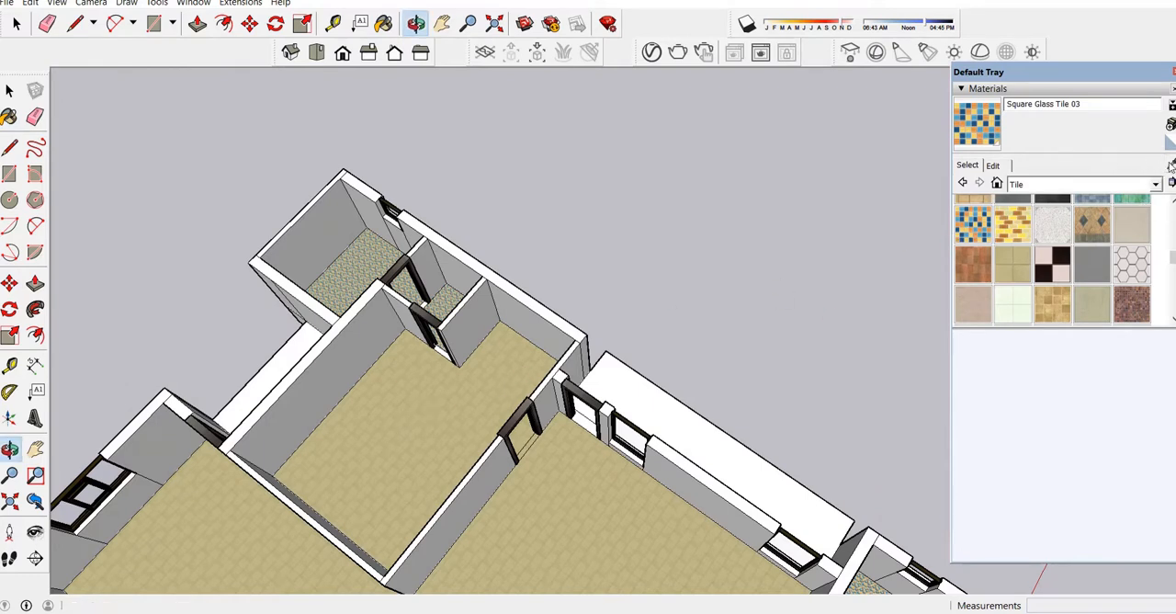
{"action": "left_click", "coordinate": [1172, 167]}
{"action": "left_click", "coordinate": [384, 421]}
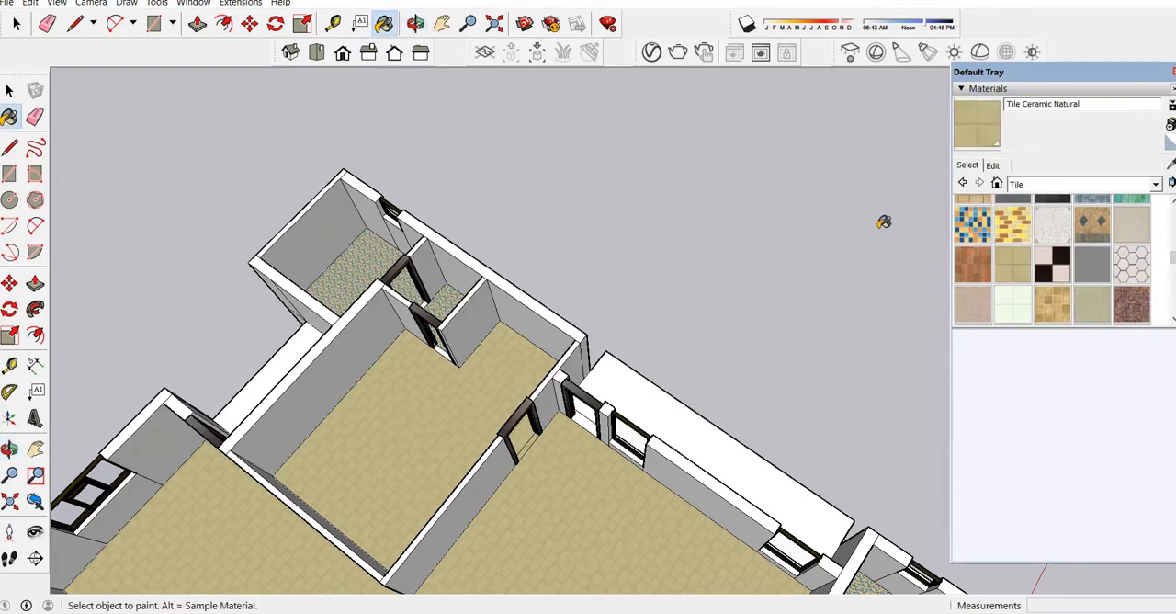
{"action": "scroll", "coordinate": [288, 351], "scroll_direction": "up", "scroll_amount": 4}
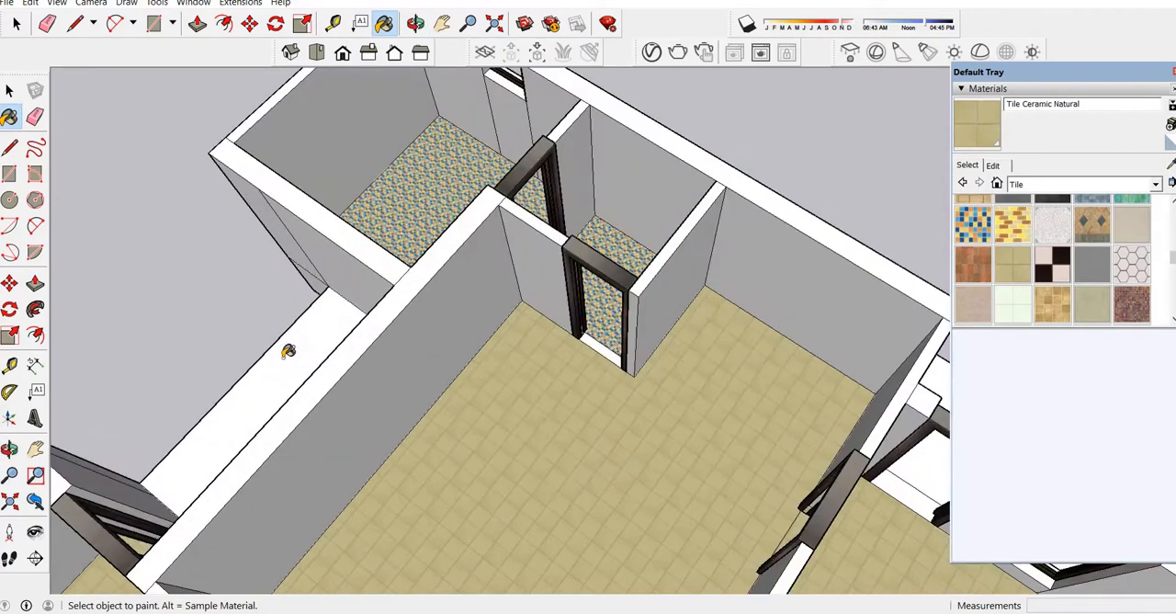
{"action": "scroll", "coordinate": [290, 352], "scroll_direction": "down", "scroll_amount": 4}
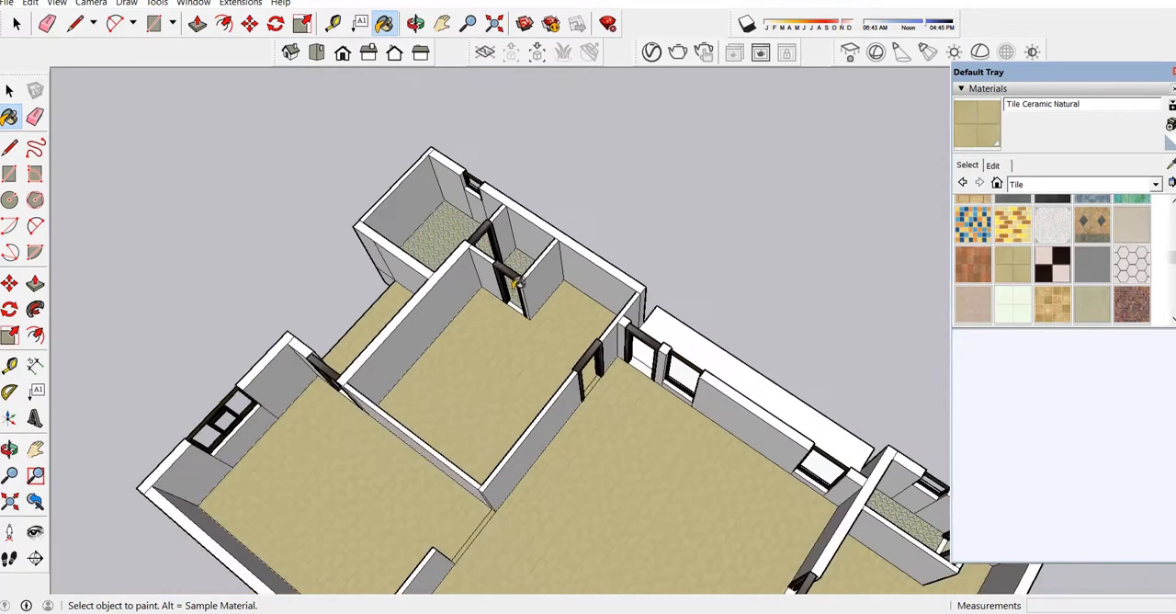
Set the texture size of the Tile Ceramic Natural material to 5' by 5'.
{"action": "left_click", "coordinate": [994, 164]}
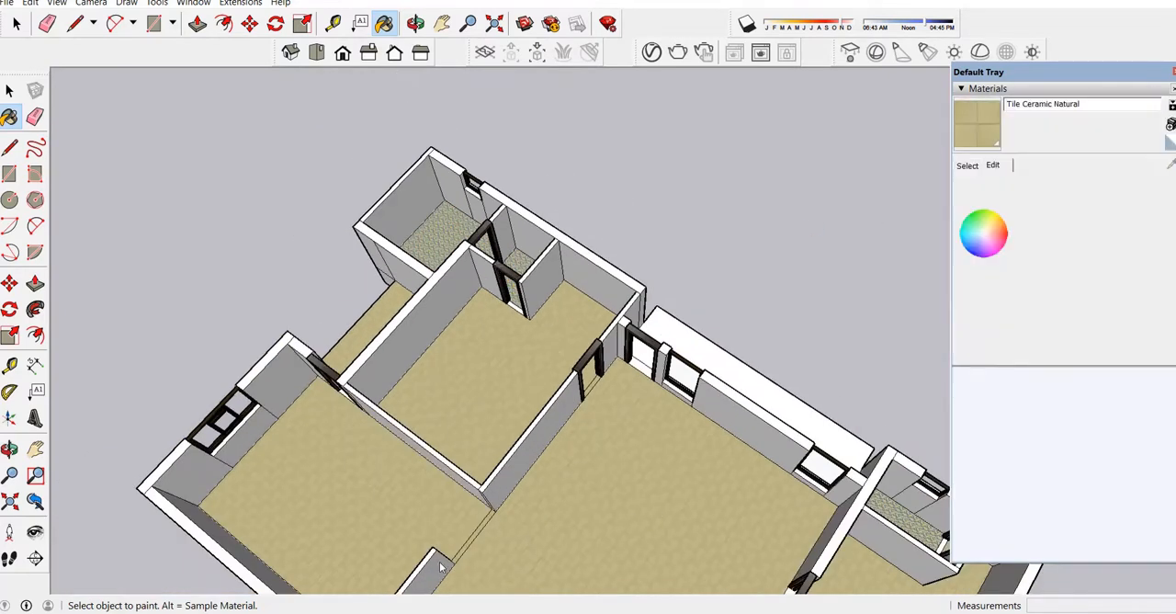
{"action": "scroll", "coordinate": [450, 533], "scroll_direction": "up", "scroll_amount": 4}
{"action": "scroll", "coordinate": [455, 529], "scroll_direction": "up", "scroll_amount": 4}
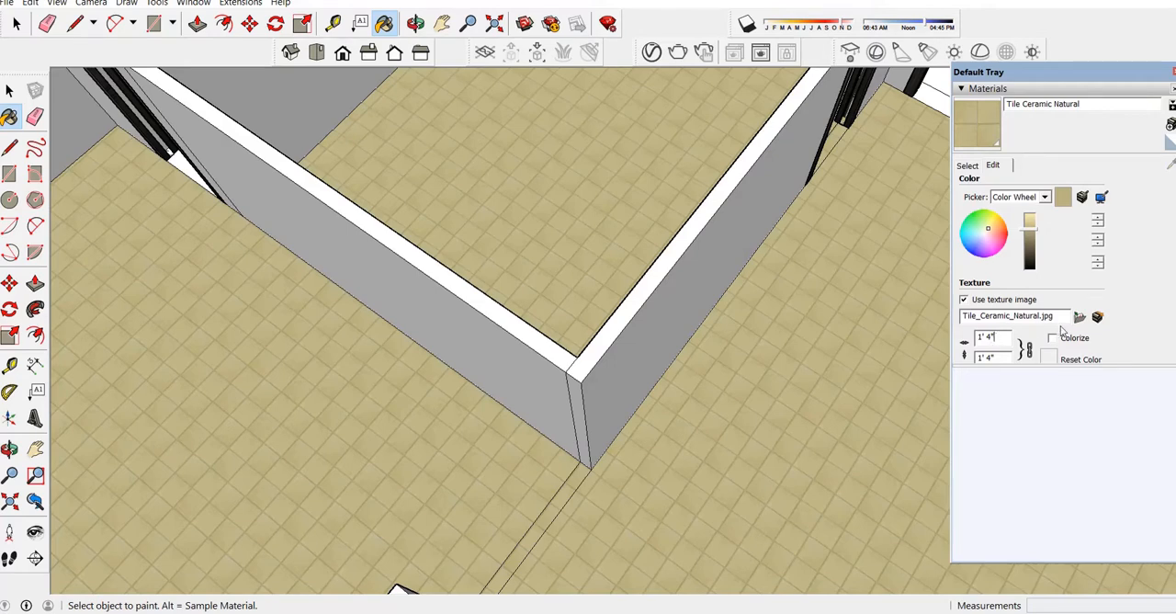
{"action": "key", "text": "BackSpace"}
{"action": "key", "text": "BackSpace"}
{"action": "key", "text": "BackSpace"}
{"action": "key", "text": "BackSpace"}
{"action": "key", "text": "BackSpace"}
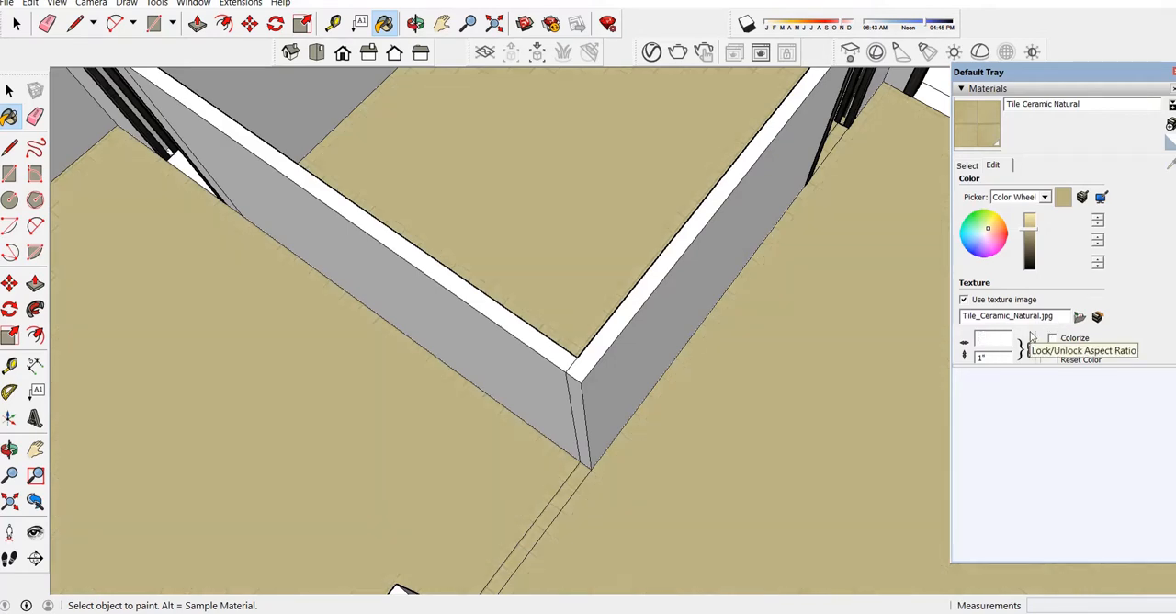
{"action": "type", "text": "2'"}
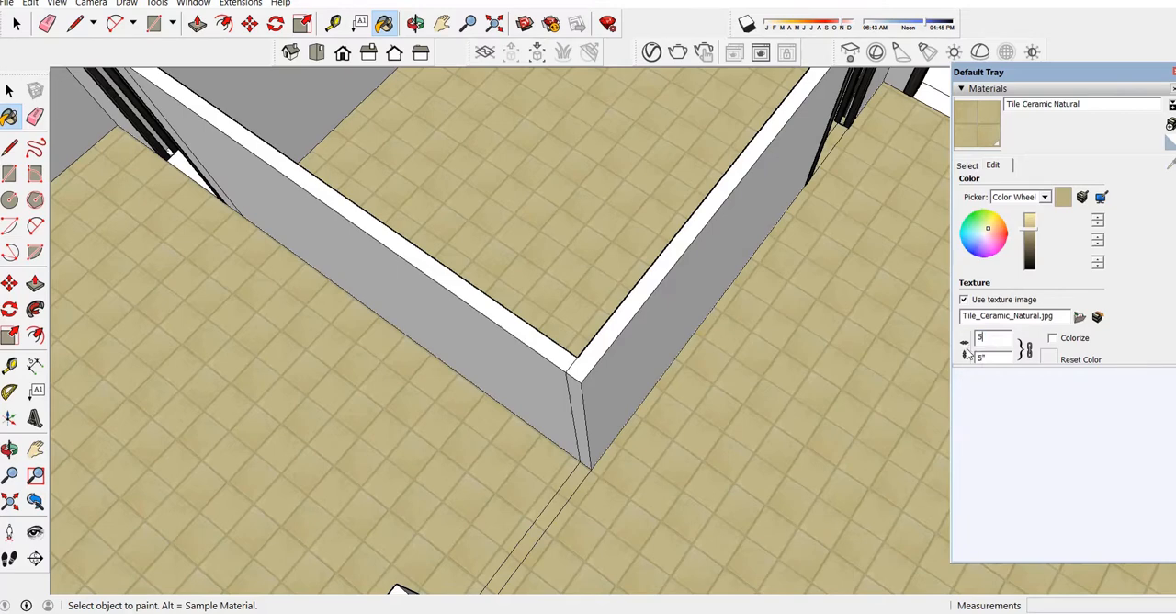
{"action": "key", "text": "Return"}
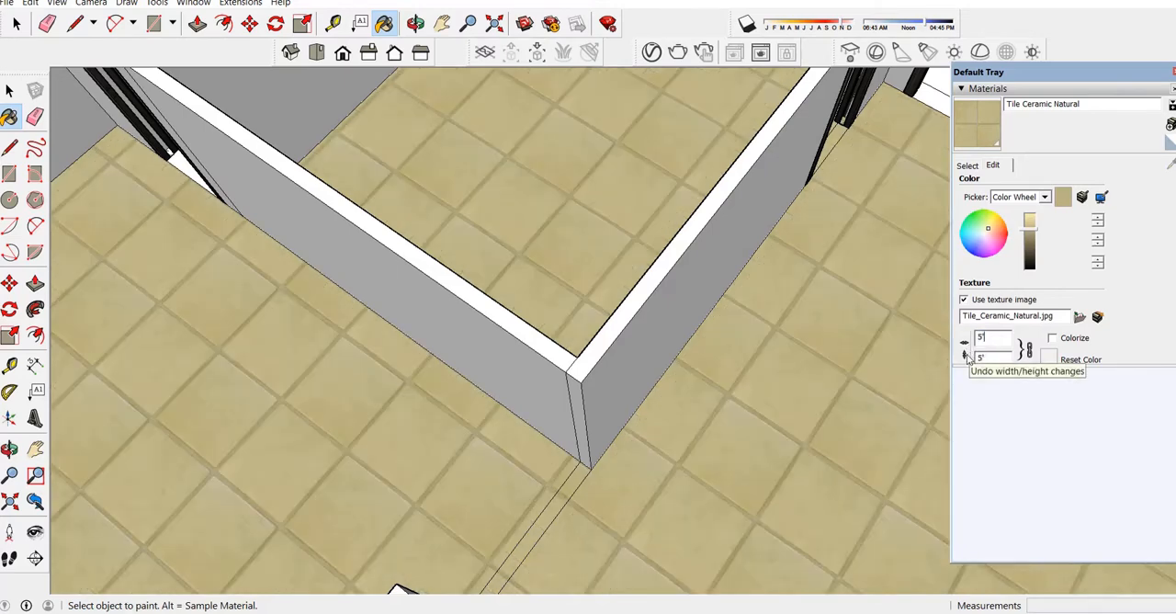
{"action": "scroll", "coordinate": [576, 328], "scroll_direction": "down", "scroll_amount": 10}
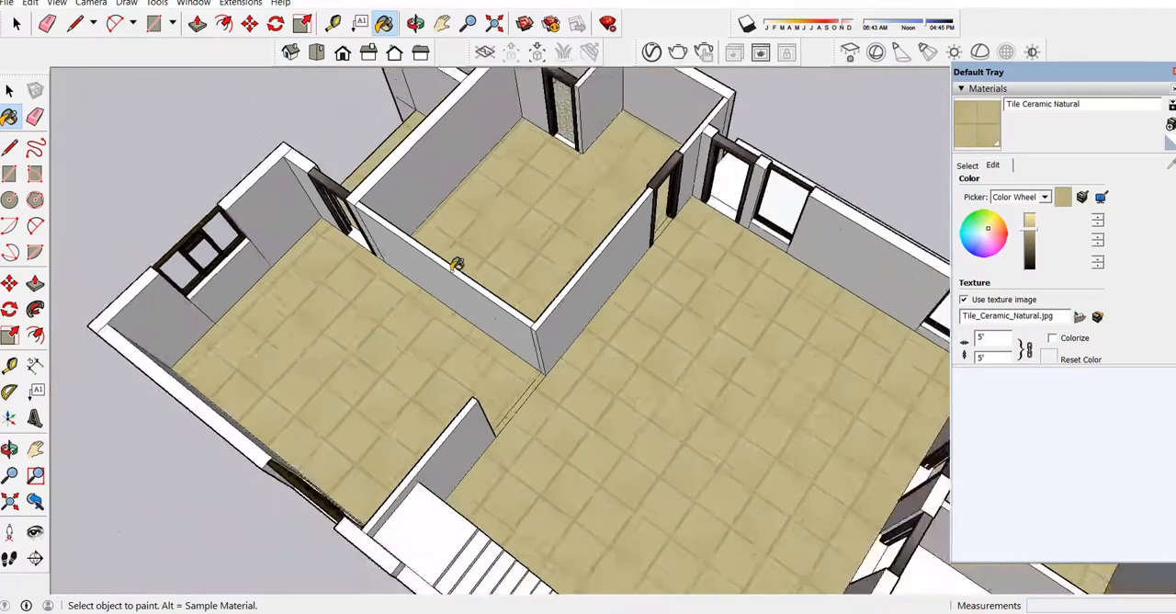
{"action": "scroll", "coordinate": [409, 287], "scroll_direction": "down", "scroll_amount": 2}
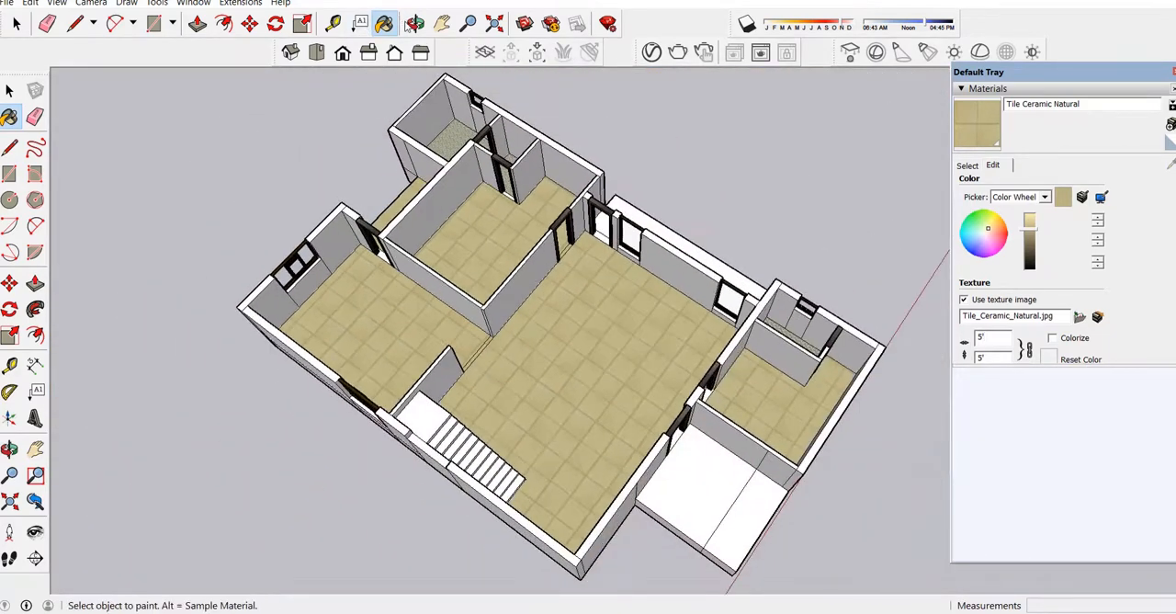
Adjust the brightness of the Tile Ceramic Natural material to a lighter, paler beige.
{"action": "left_click", "coordinate": [1031, 242]}
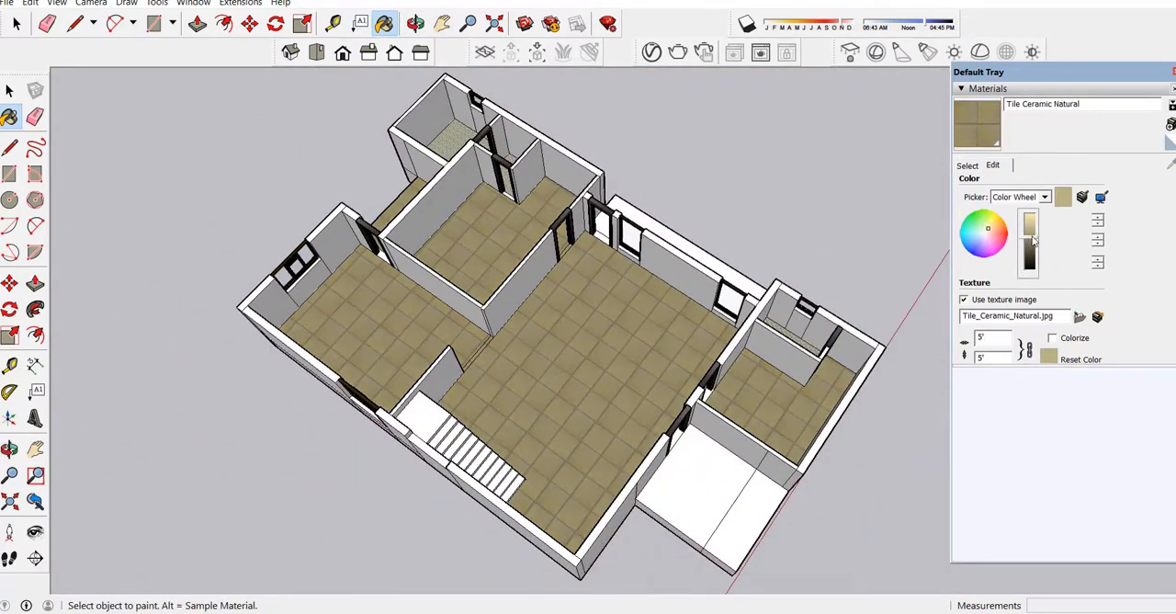
{"action": "mouse_move", "coordinate": [1034, 234]}
{"action": "left_mouse_down"}
{"action": "mouse_move", "coordinate": [1030, 220]}
{"action": "mouse_move", "coordinate": [1036, 239]}
{"action": "mouse_move", "coordinate": [985, 231]}
{"action": "mouse_move", "coordinate": [1033, 226]}
{"action": "left_mouse_up"}
{"action": "left_click", "coordinate": [1034, 241]}
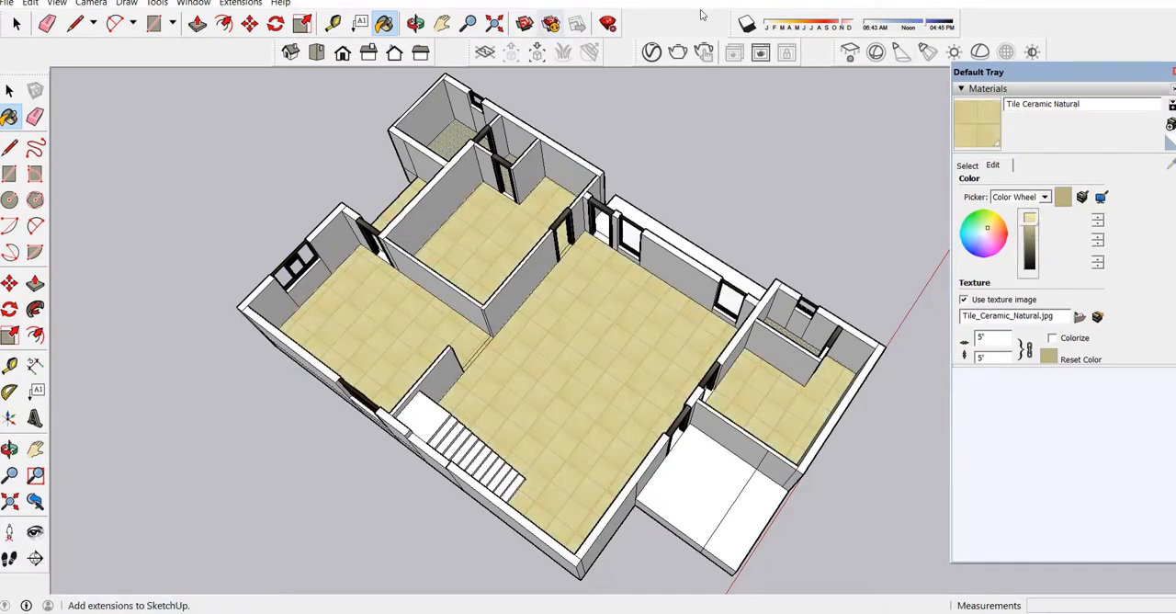
Sample Square Glass Tile 03 from the rear bathroom floor and set its texture width to 2'.
{"action": "left_click", "coordinate": [967, 166]}
{"action": "key", "text": "alt"}
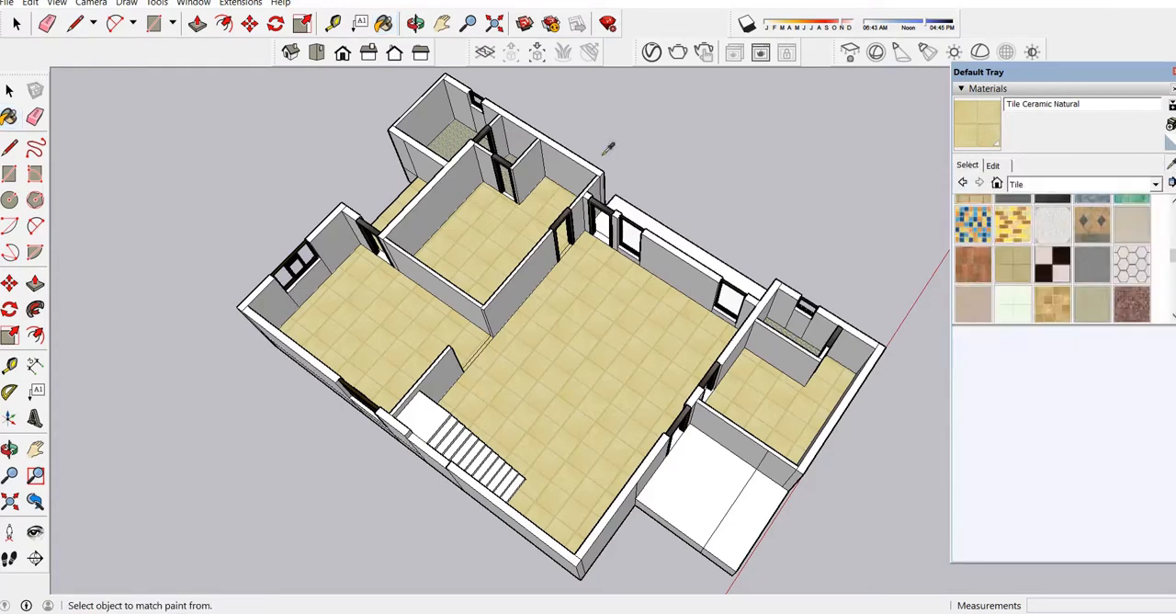
{"action": "scroll", "coordinate": [457, 123], "scroll_direction": "up", "scroll_amount": 6}
{"action": "left_click", "coordinate": [449, 193], "text": "alt"}
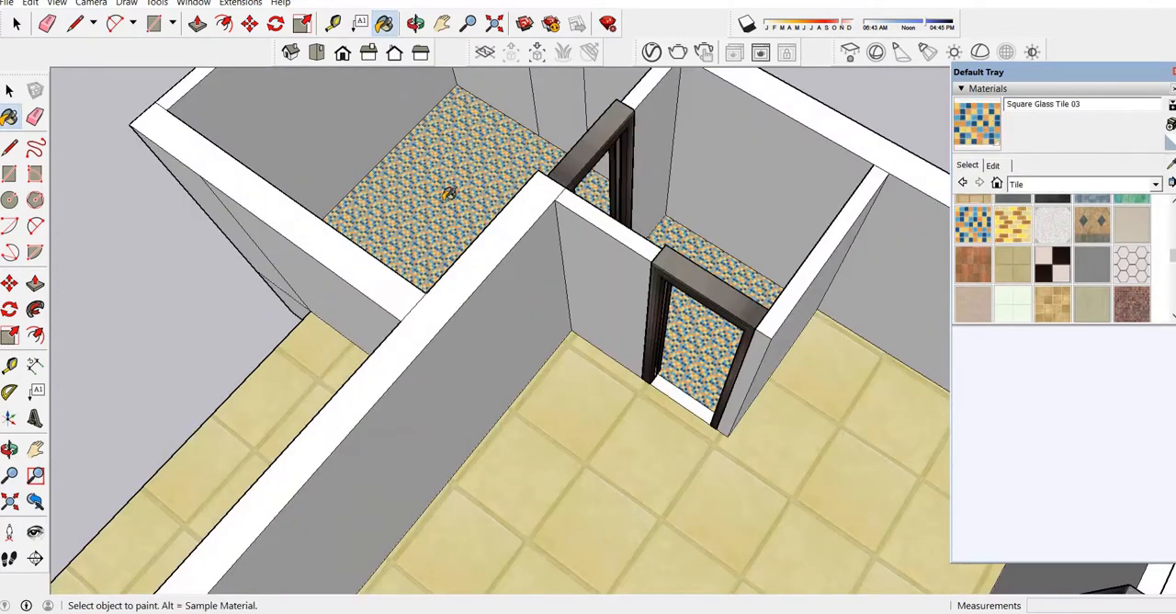
{"action": "left_click", "coordinate": [993, 166]}
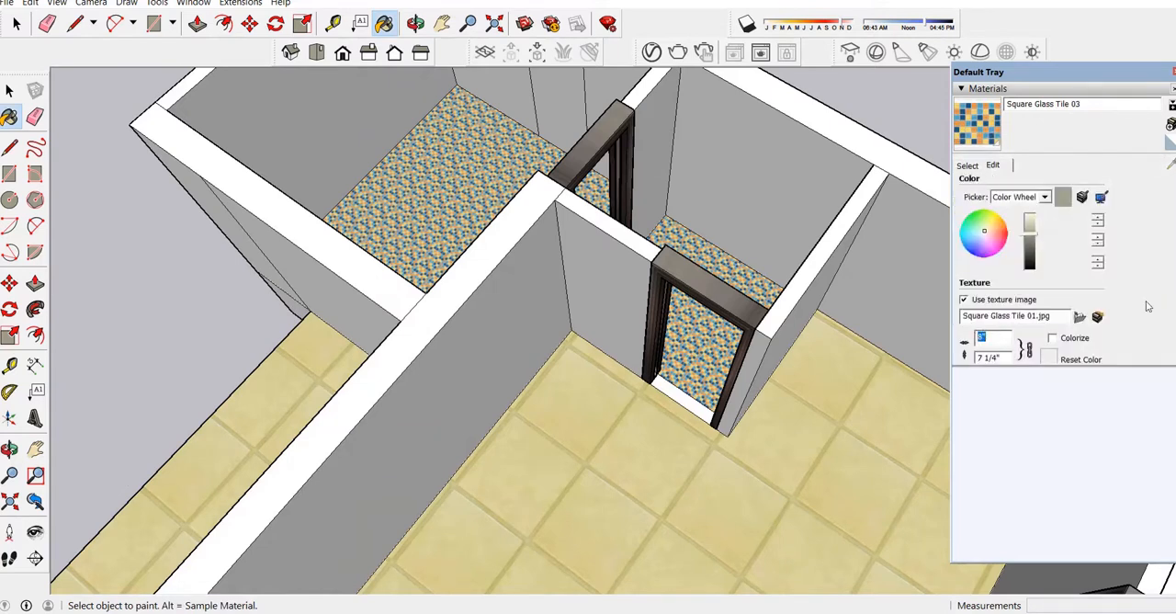
{"action": "type", "text": "2'"}
{"action": "key", "text": "Return"}
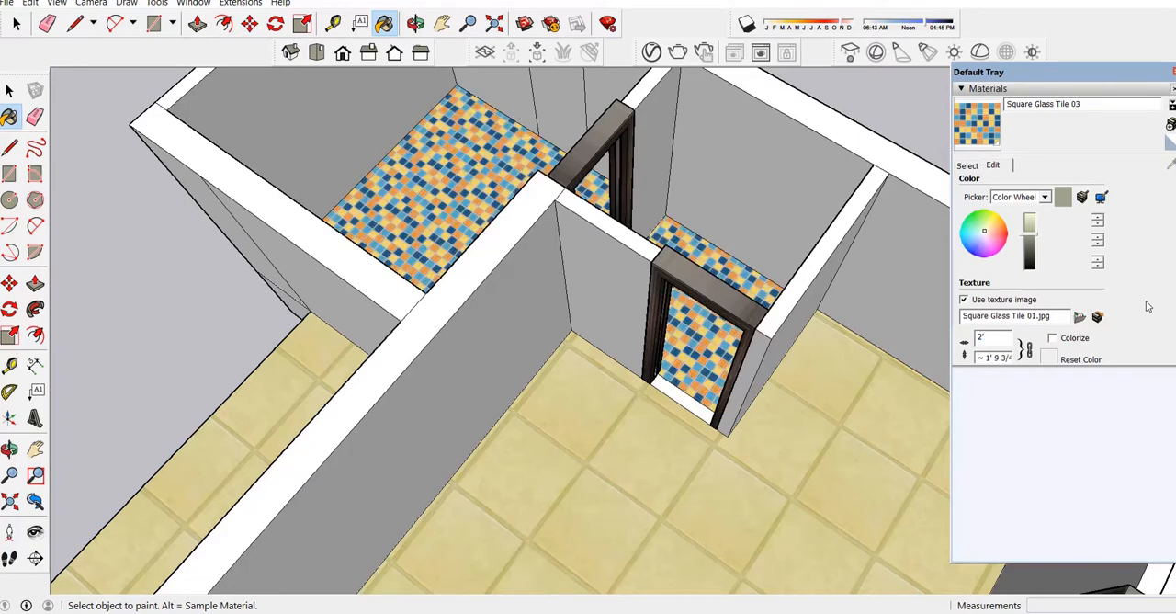
{"action": "scroll", "coordinate": [509, 268], "scroll_direction": "down", "scroll_amount": 5}
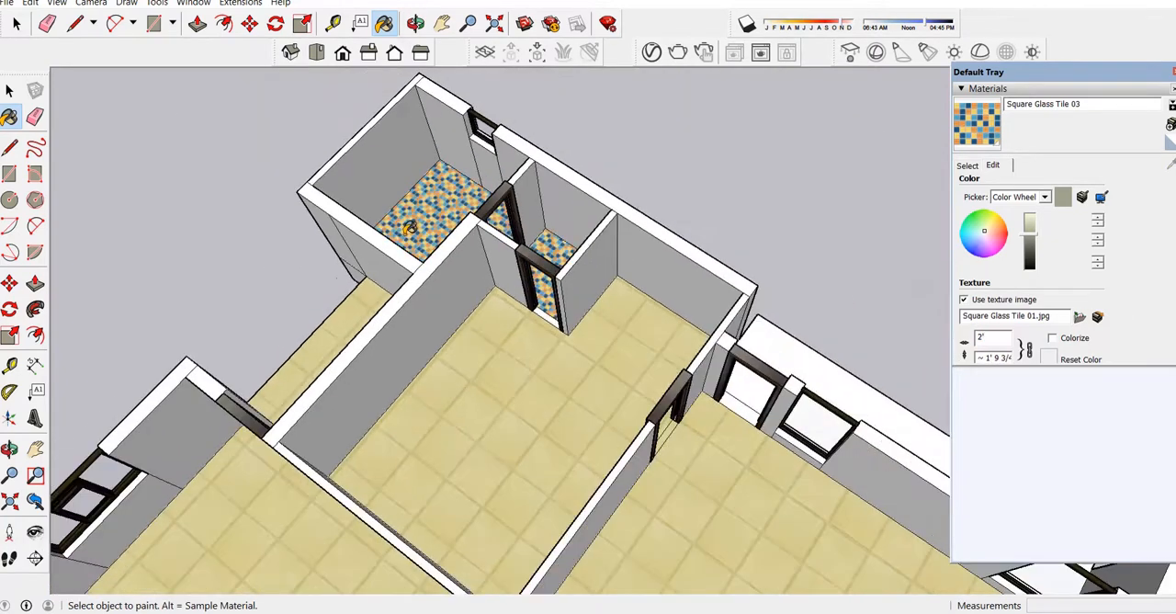
{"action": "scroll", "coordinate": [743, 446], "scroll_direction": "down", "scroll_amount": 3}
{"action": "scroll", "coordinate": [809, 479], "scroll_direction": "up", "scroll_amount": 5}
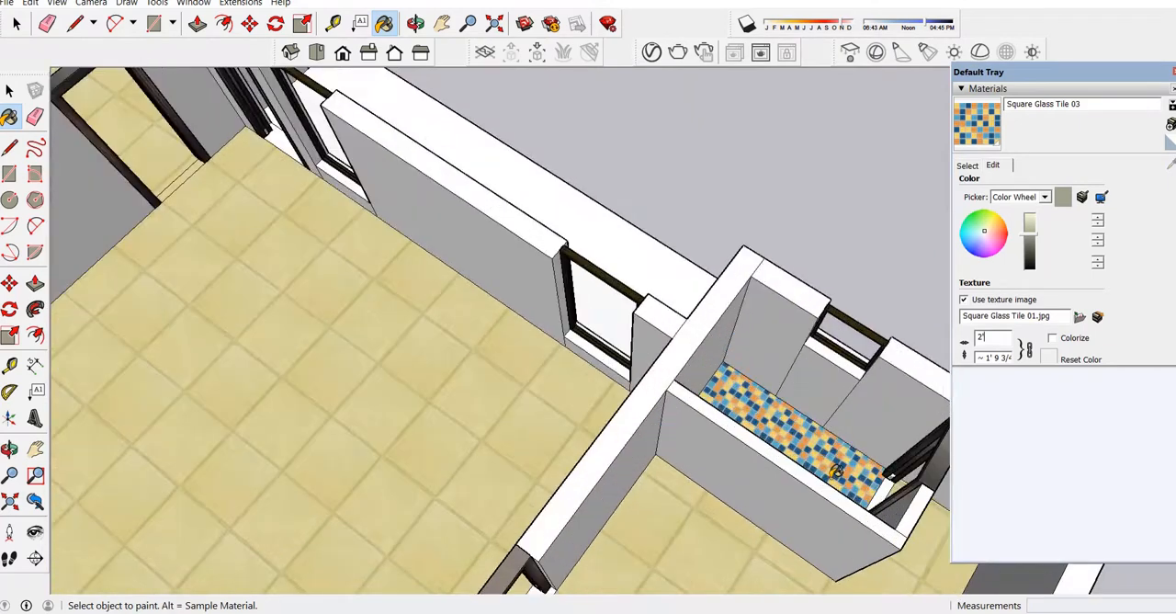
{"action": "scroll", "coordinate": [735, 413], "scroll_direction": "down", "scroll_amount": 1}
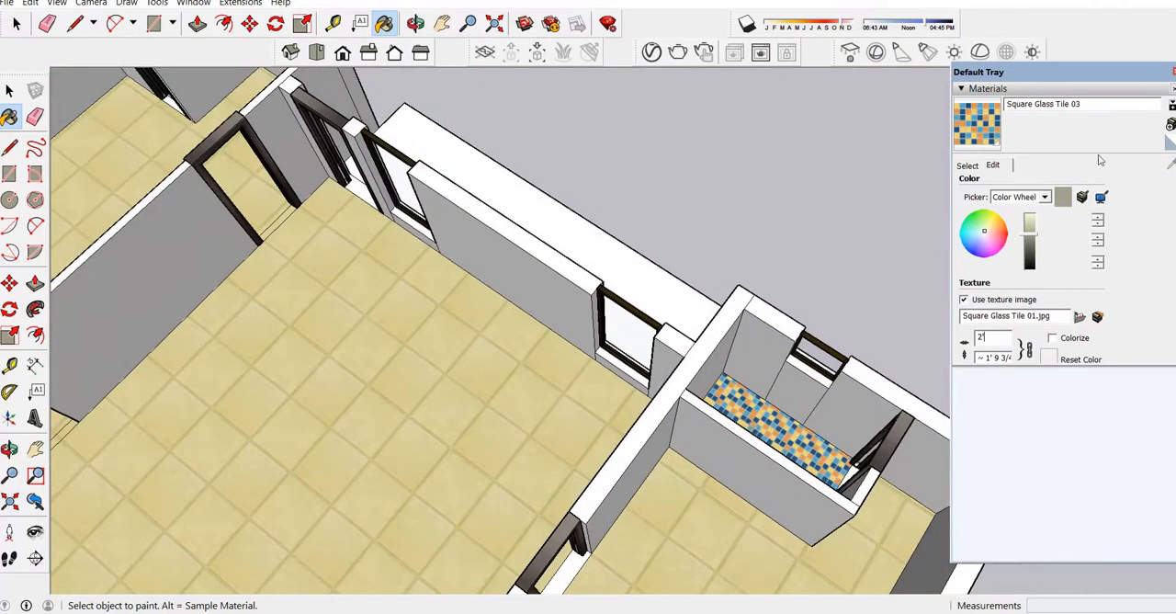
Paint the window-side wall faces of the front room's bathroom with Concrete Pavers Block Multi from the Tile materials.
{"action": "left_click", "coordinate": [967, 166]}
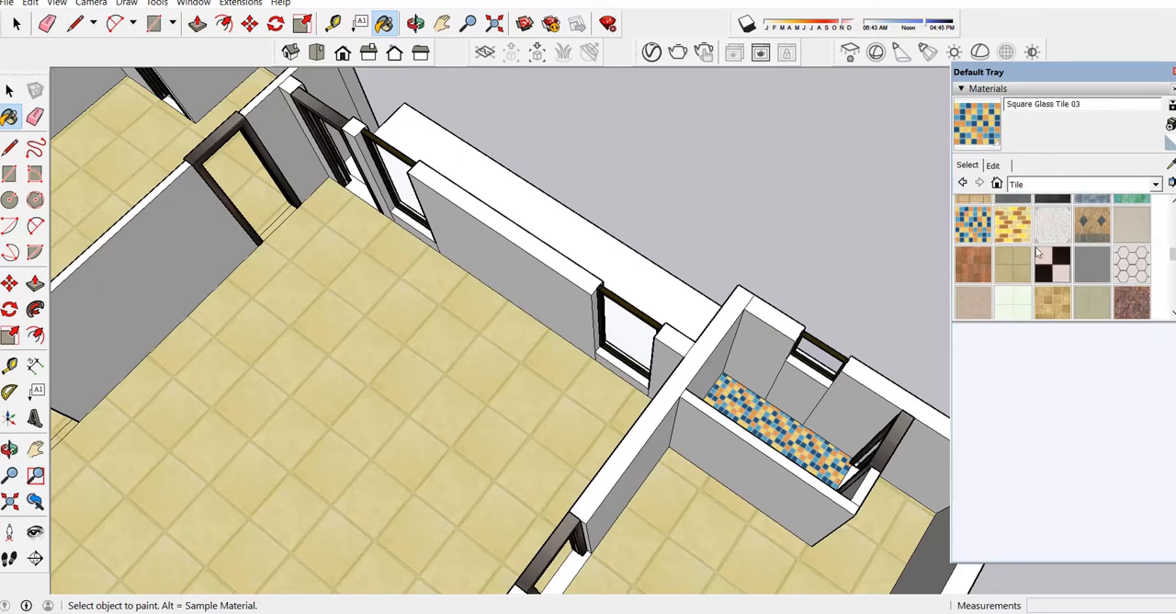
{"action": "scroll", "coordinate": [1105, 258], "scroll_direction": "up", "scroll_amount": 3}
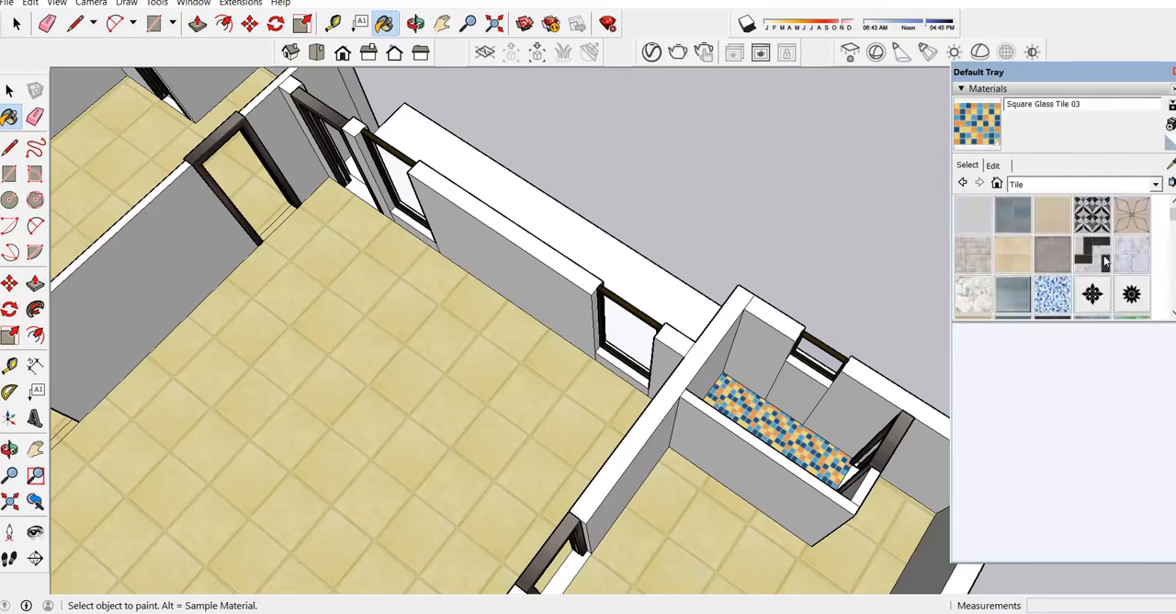
{"action": "left_click", "coordinate": [1018, 227]}
{"action": "left_click", "coordinate": [1172, 168]}
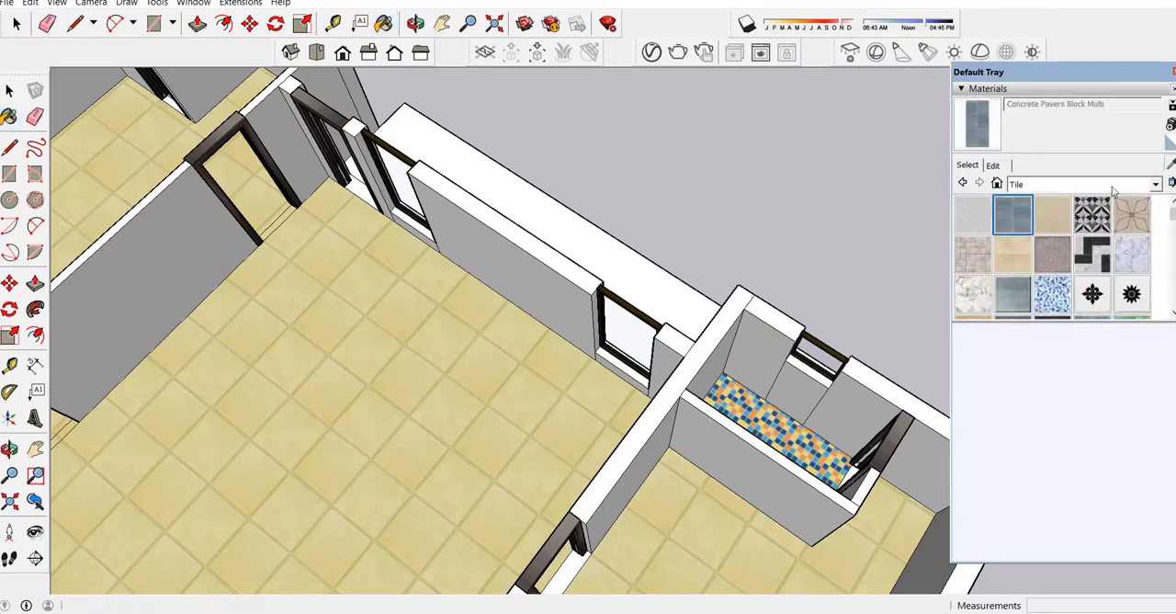
{"action": "left_click", "coordinate": [977, 127]}
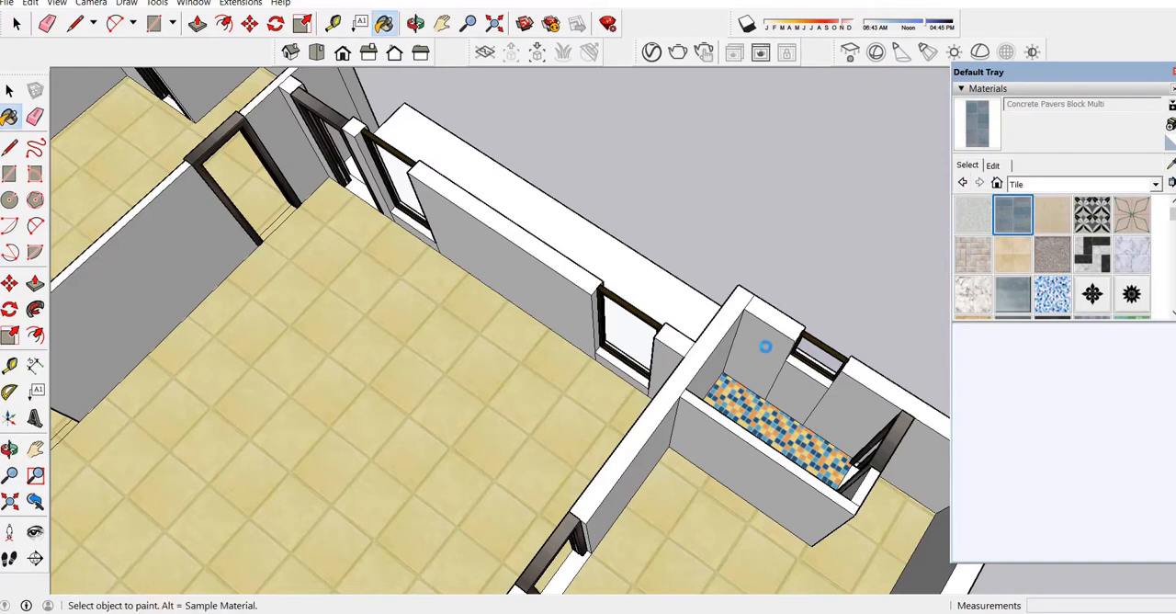
{"action": "left_click", "coordinate": [766, 346]}
{"action": "left_click", "coordinate": [804, 386]}
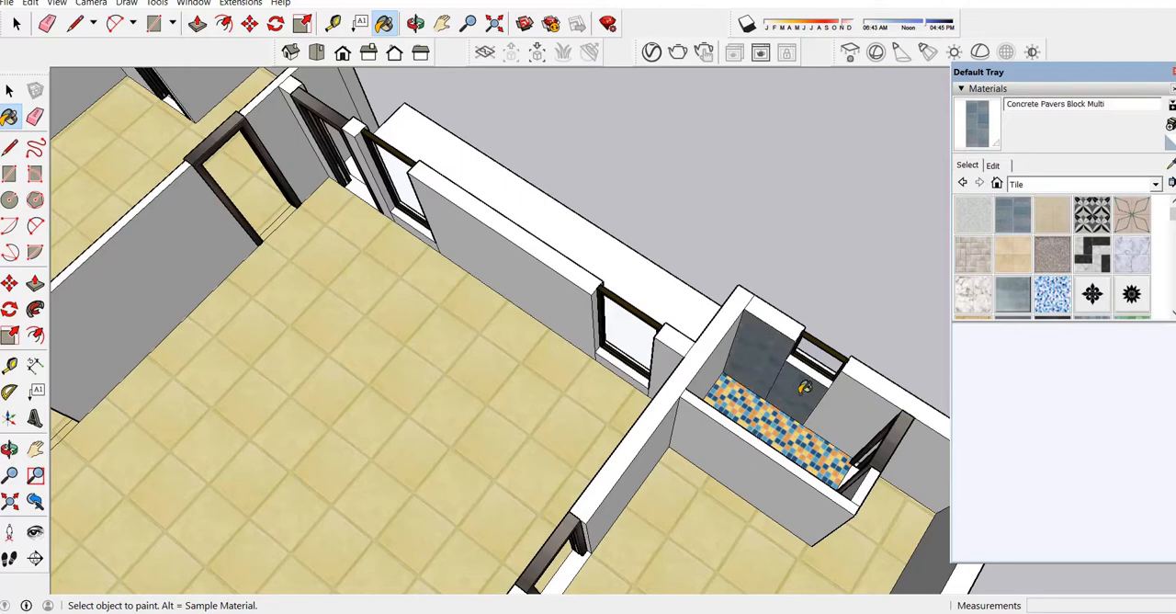
{"action": "left_click", "coordinate": [859, 397]}
Apply the same Concrete Pavers Block Multi material to the inner walls of the rear bathroom.
{"action": "left_click", "coordinate": [415, 23]}
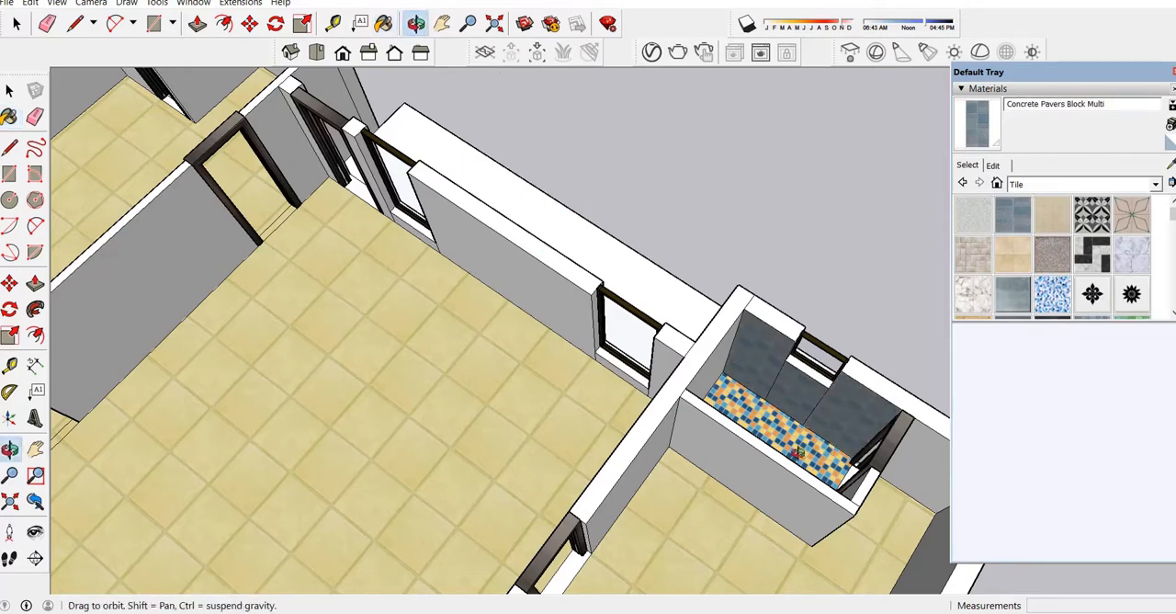
{"action": "left_click_drag", "start_coordinate": [795, 452], "coordinate": [372, 261]}
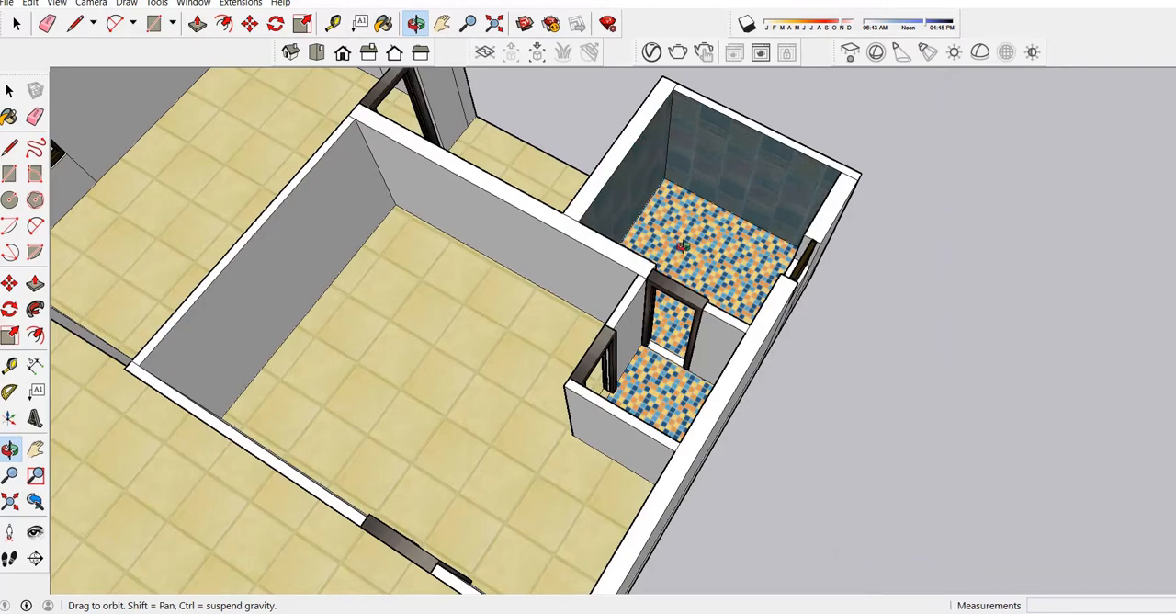
{"action": "scroll", "coordinate": [733, 229], "scroll_direction": "down", "scroll_amount": 10}
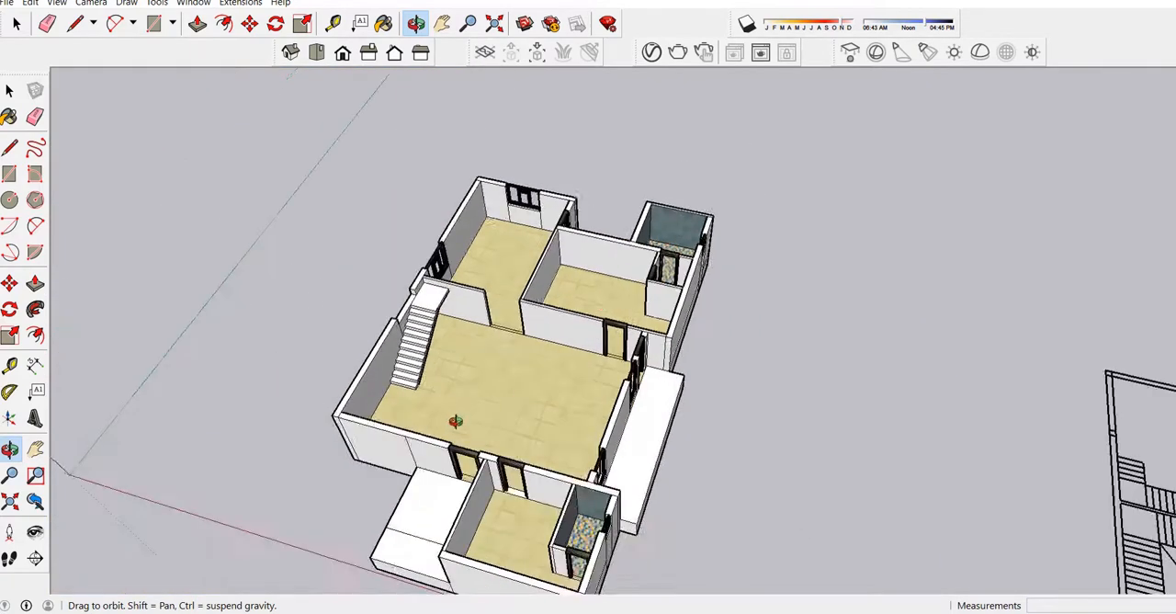
{"action": "scroll", "coordinate": [454, 432], "scroll_direction": "up", "scroll_amount": 12}
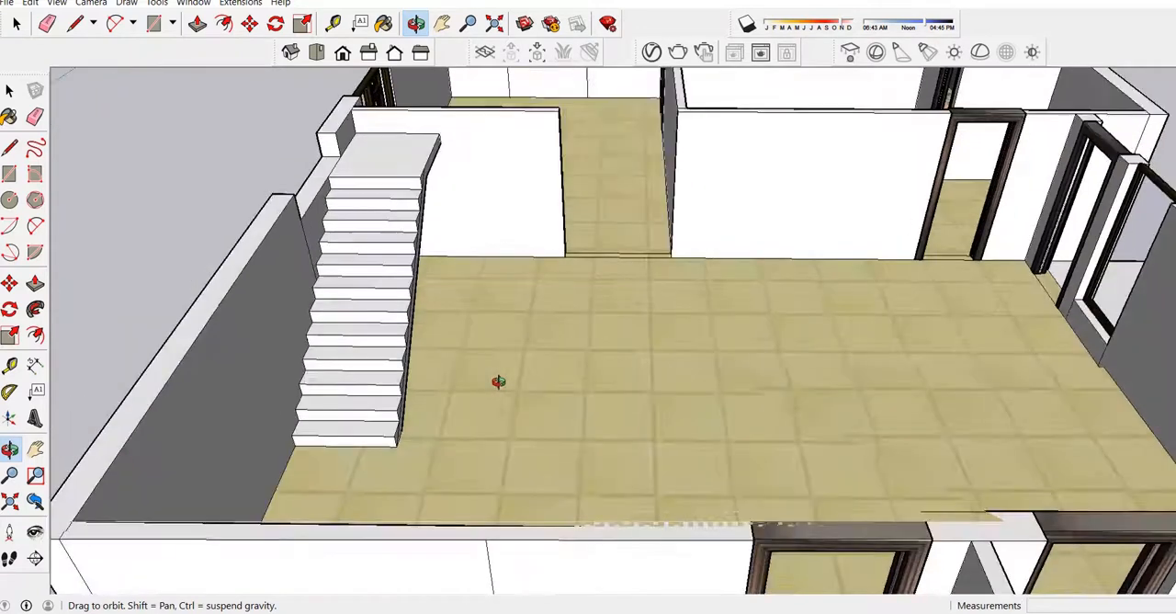
Paint the treads and risers of the staircase with Wood Floor Dark from the Wood materials.
{"action": "left_click_drag", "start_coordinate": [498, 381], "coordinate": [743, 139]}
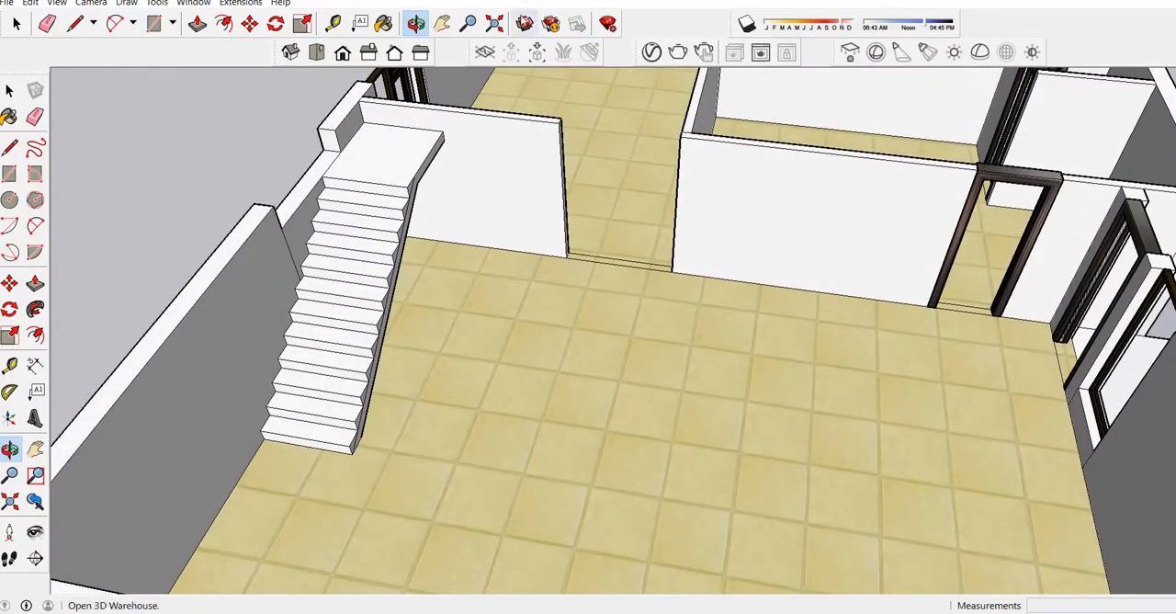
{"action": "left_click", "coordinate": [384, 23]}
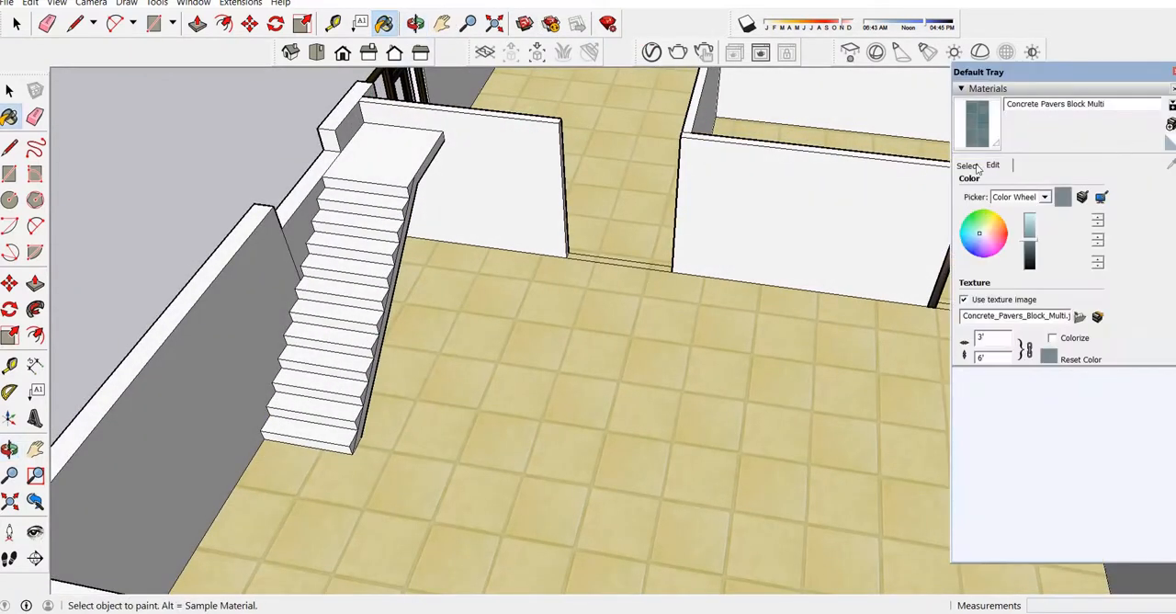
{"action": "left_click", "coordinate": [968, 165]}
{"action": "left_click", "coordinate": [1126, 186]}
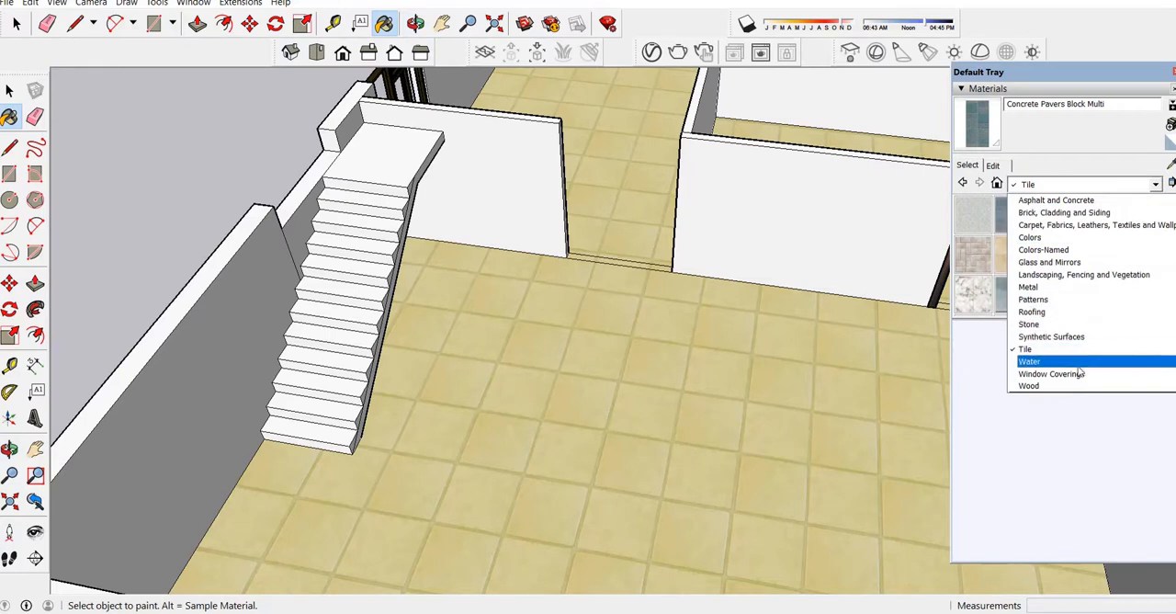
{"action": "left_click", "coordinate": [1050, 387]}
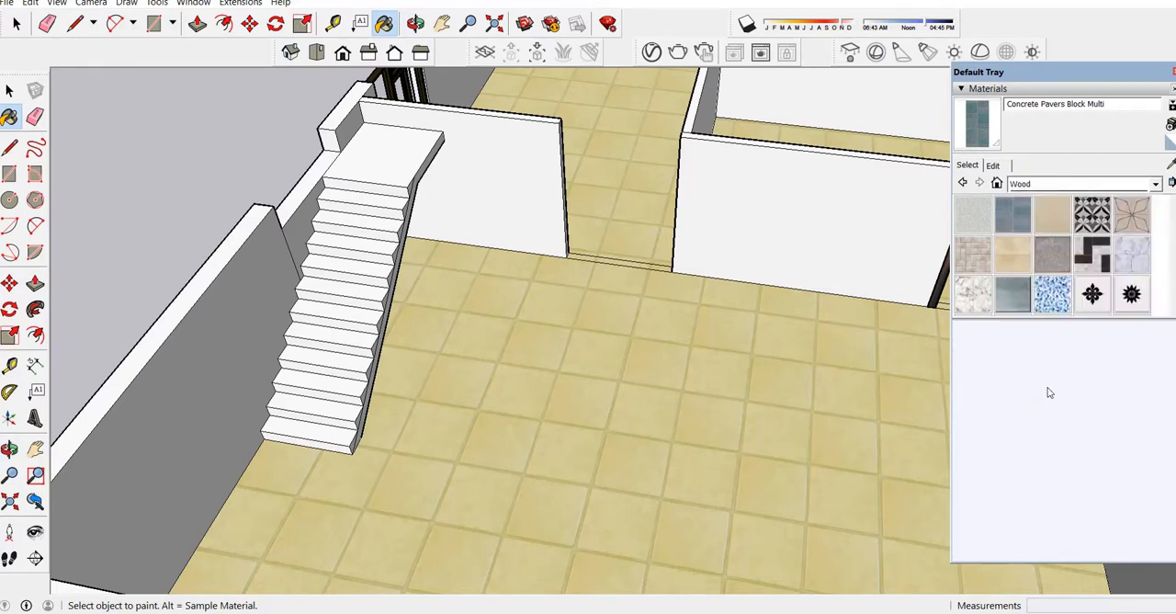
{"action": "left_click", "coordinate": [1133, 218]}
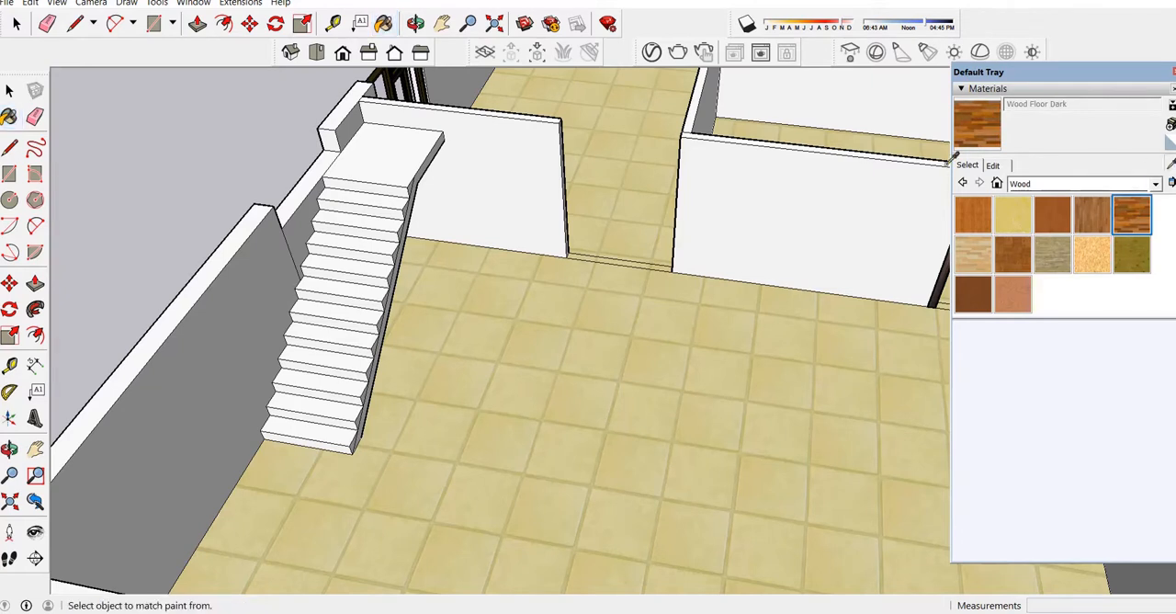
{"action": "left_click", "coordinate": [324, 432]}
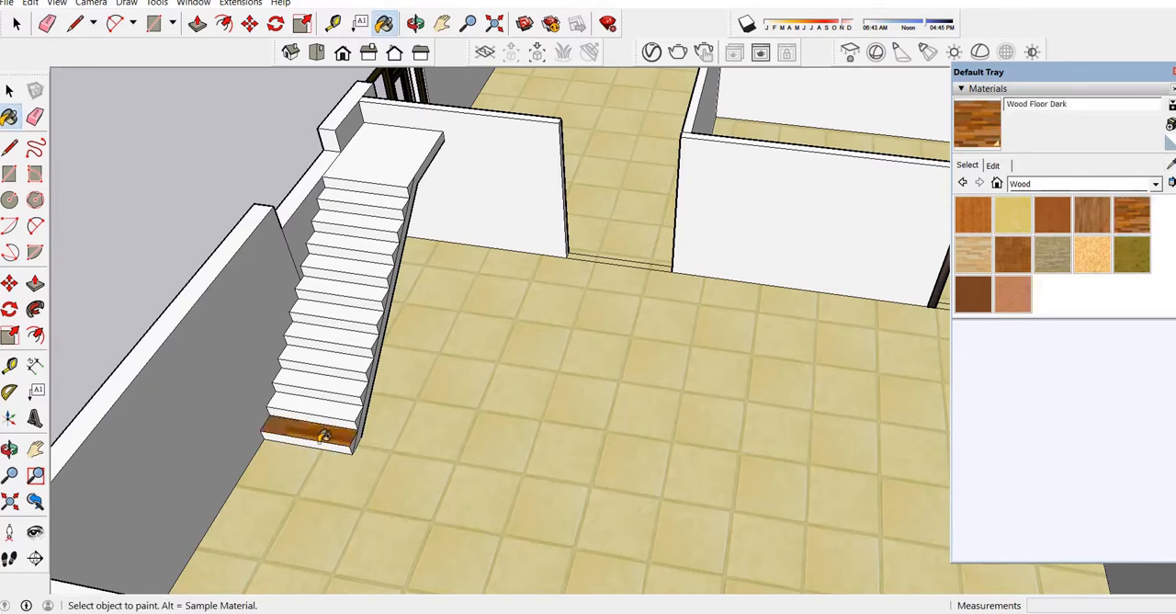
{"action": "left_click", "coordinate": [340, 406]}
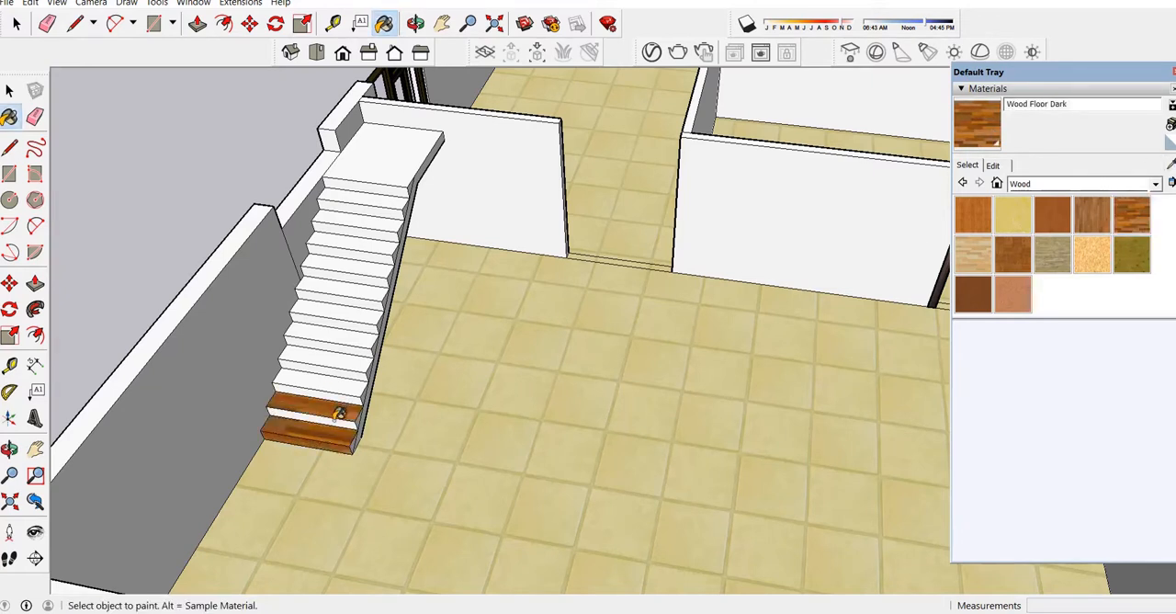
{"action": "left_click", "coordinate": [342, 407]}
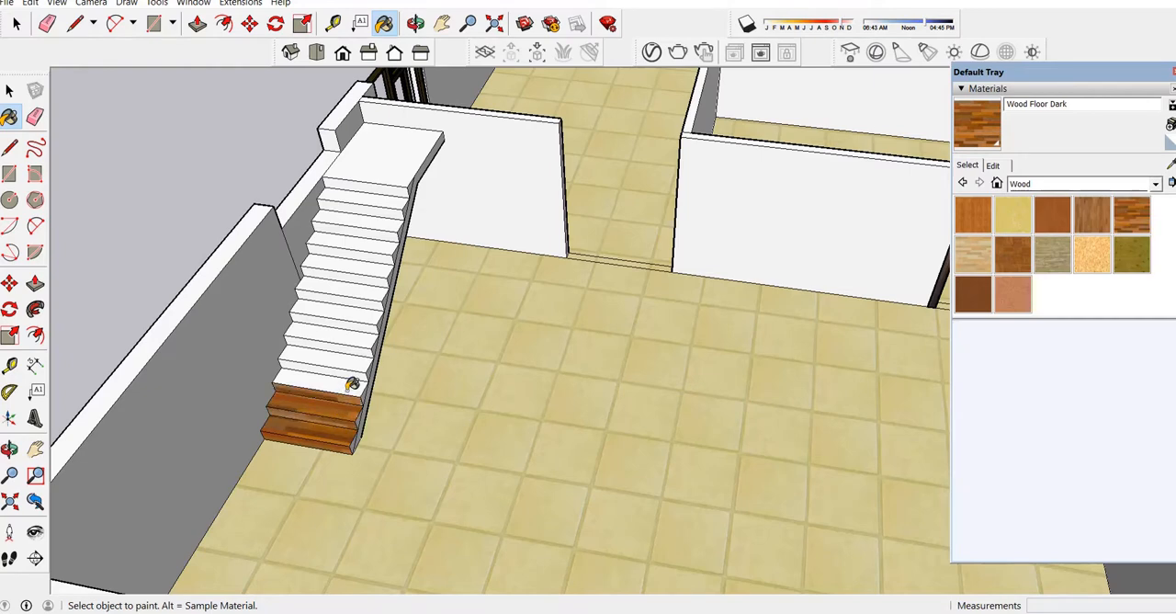
{"action": "left_click", "coordinate": [352, 385]}
{"action": "left_click", "coordinate": [358, 357]}
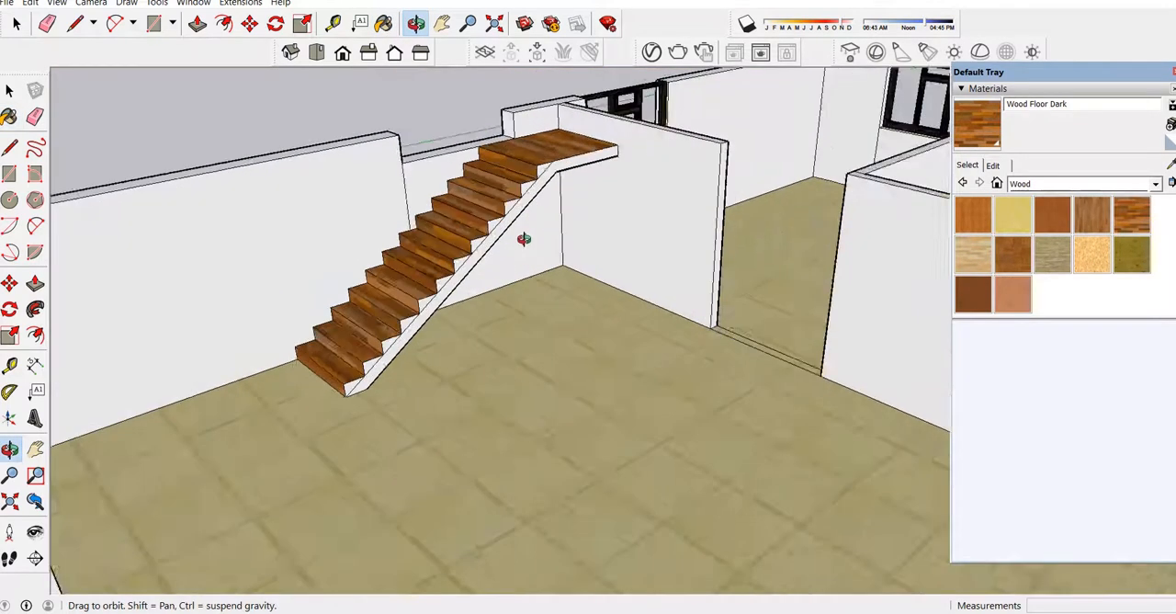
Examine the painted staircase and the whole house model from several angles.
{"action": "mouse_move", "coordinate": [524, 242]}
{"action": "middle_mouse_down"}
{"action": "mouse_move", "coordinate": [473, 266]}
{"action": "mouse_move", "coordinate": [515, 278]}
{"action": "middle_mouse_up"}
{"action": "scroll", "coordinate": [516, 278], "scroll_direction": "down", "scroll_amount": 5}
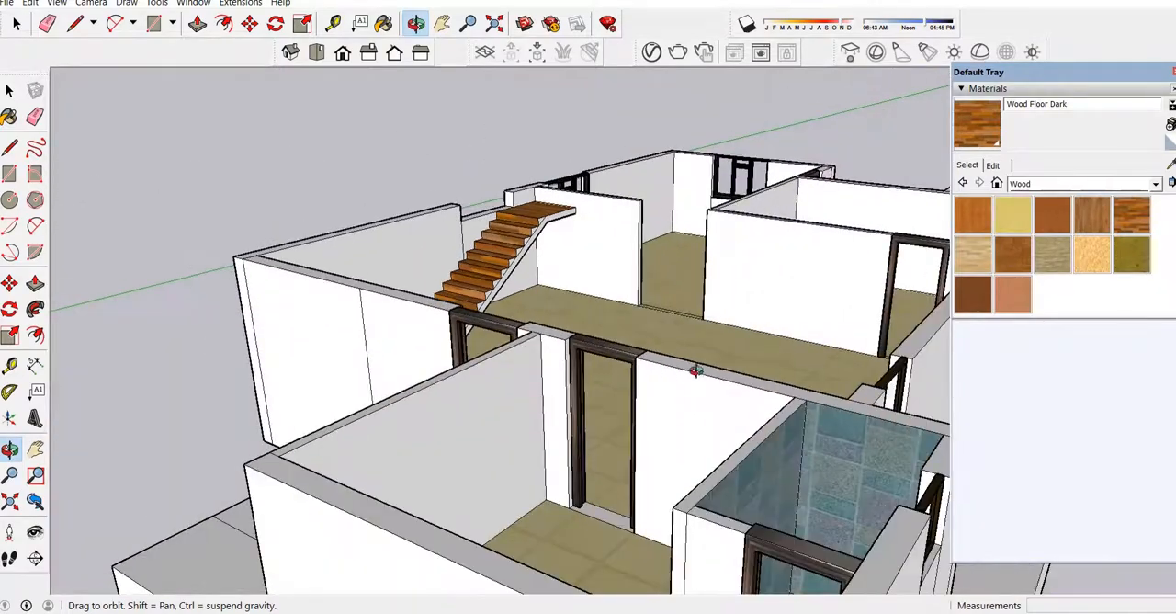
{"action": "middle_click_drag", "start_coordinate": [696, 371], "coordinate": [800, 404]}
{"action": "scroll", "coordinate": [615, 383], "scroll_direction": "down", "scroll_amount": 4}
{"action": "middle_click_drag", "start_coordinate": [615, 384], "coordinate": [621, 454]}
{"action": "scroll", "coordinate": [614, 371], "scroll_direction": "down", "scroll_amount": 2}
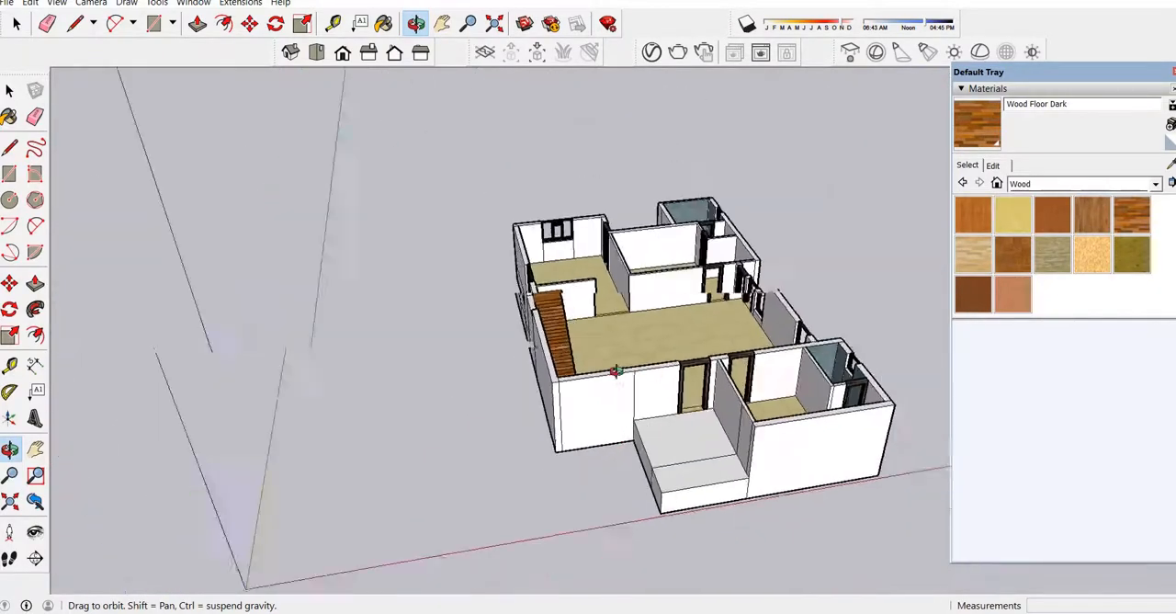
{"action": "mouse_move", "coordinate": [597, 372]}
{"action": "left_mouse_down"}
{"action": "mouse_move", "coordinate": [603, 475]}
{"action": "mouse_move", "coordinate": [659, 446]}
{"action": "left_mouse_up"}
{"action": "scroll", "coordinate": [630, 291], "scroll_direction": "up", "scroll_amount": 5}
{"action": "left_click_drag", "start_coordinate": [551, 316], "coordinate": [608, 251]}
{"action": "scroll", "coordinate": [554, 289], "scroll_direction": "down", "scroll_amount": 5}
{"action": "left_click_drag", "start_coordinate": [741, 371], "coordinate": [629, 405]}
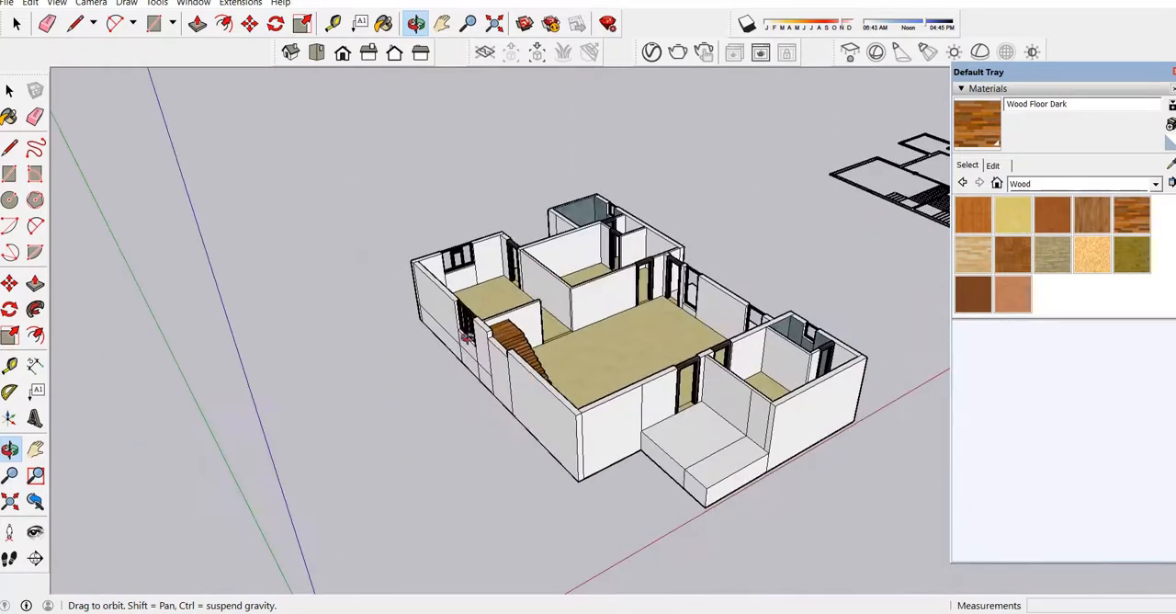
{"action": "scroll", "coordinate": [492, 319], "scroll_direction": "up", "scroll_amount": 5}
{"action": "scroll", "coordinate": [358, 300], "scroll_direction": "down", "scroll_amount": 5}
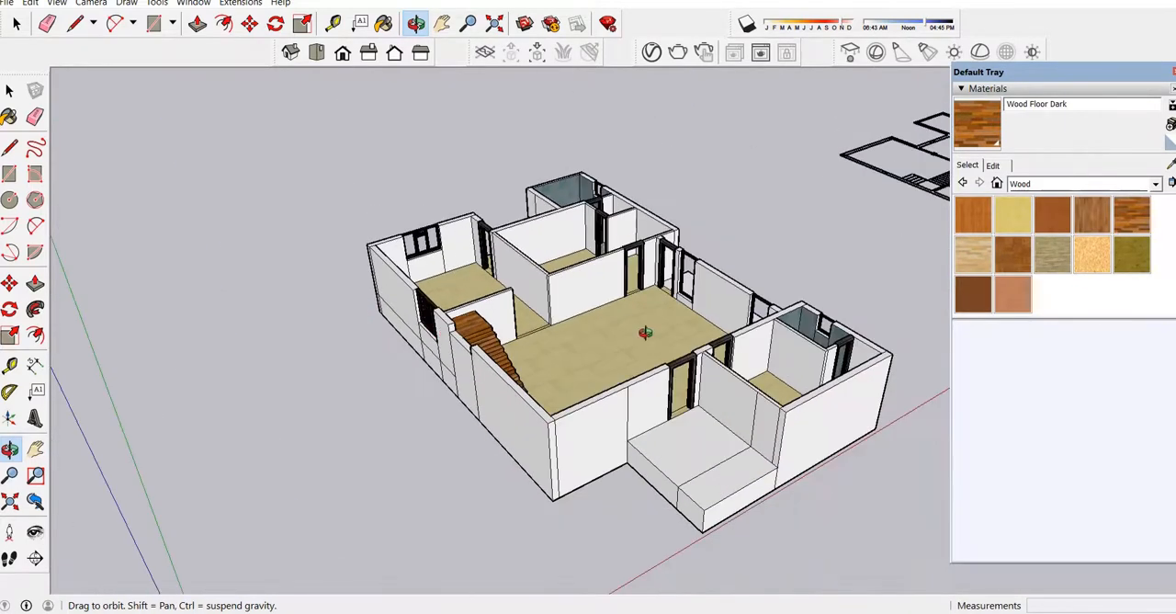
Copy the bed from the furniture collection to the open ground beside the rear rooms of the house.
{"action": "left_click_drag", "start_coordinate": [646, 334], "coordinate": [536, 392]}
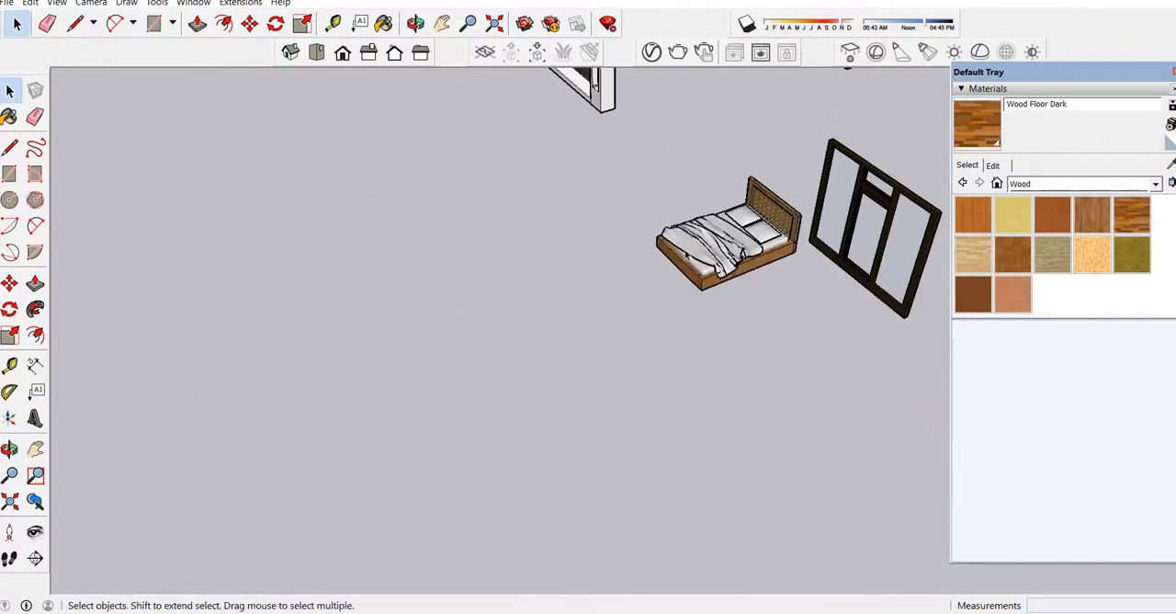
{"action": "left_click", "coordinate": [756, 251]}
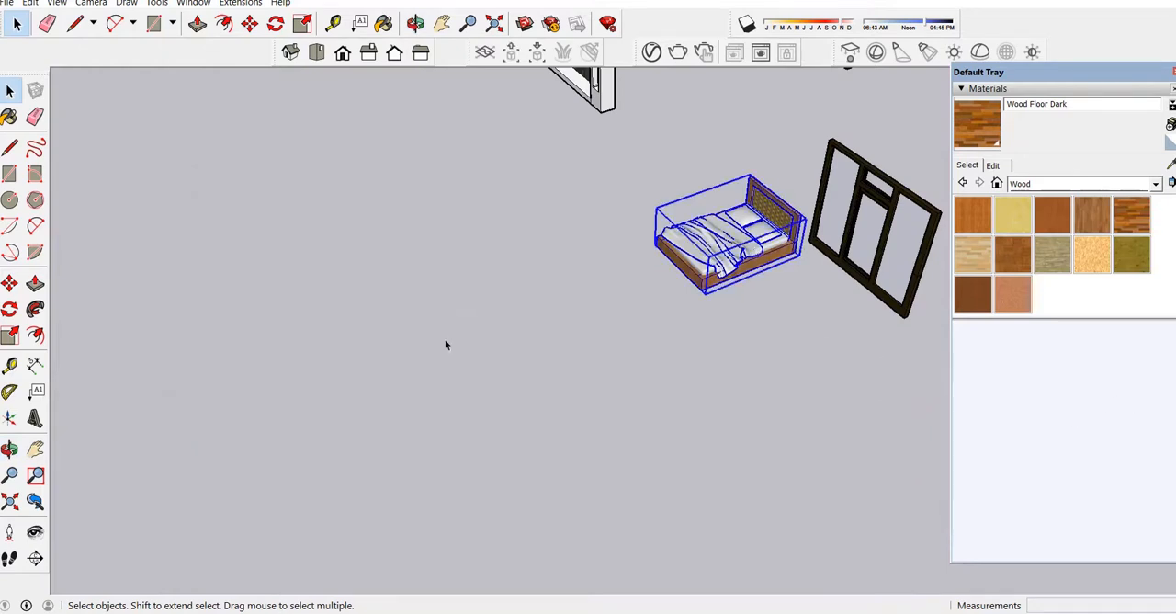
{"action": "left_click", "coordinate": [250, 25]}
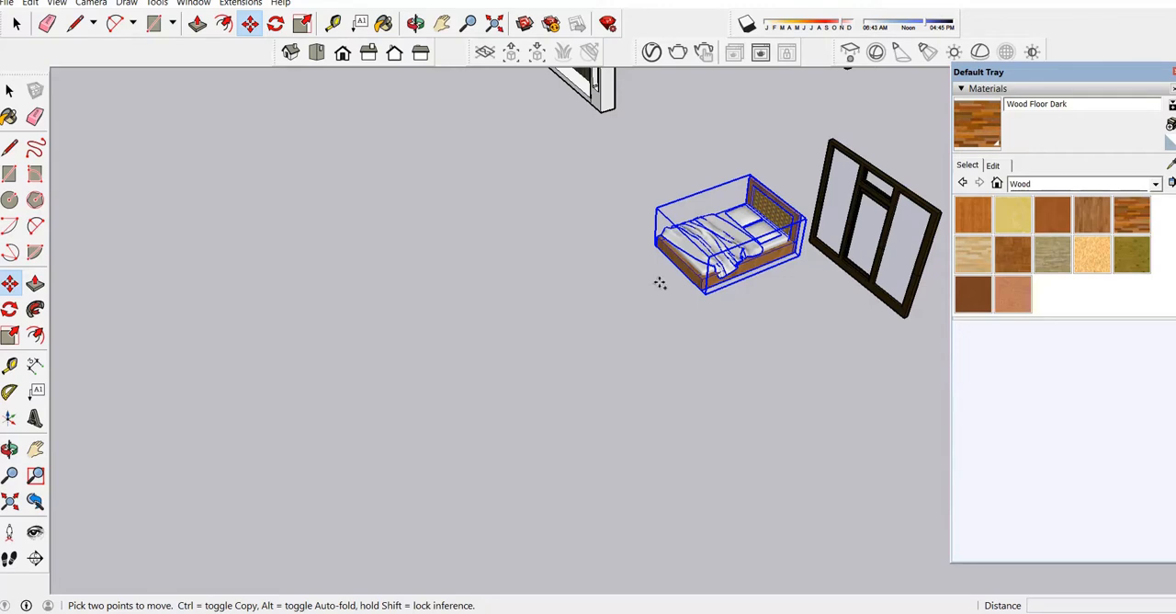
{"action": "key", "text": "ctrl"}
{"action": "left_click", "coordinate": [702, 290]}
{"action": "scroll", "coordinate": [726, 257], "scroll_direction": "down", "scroll_amount": 6}
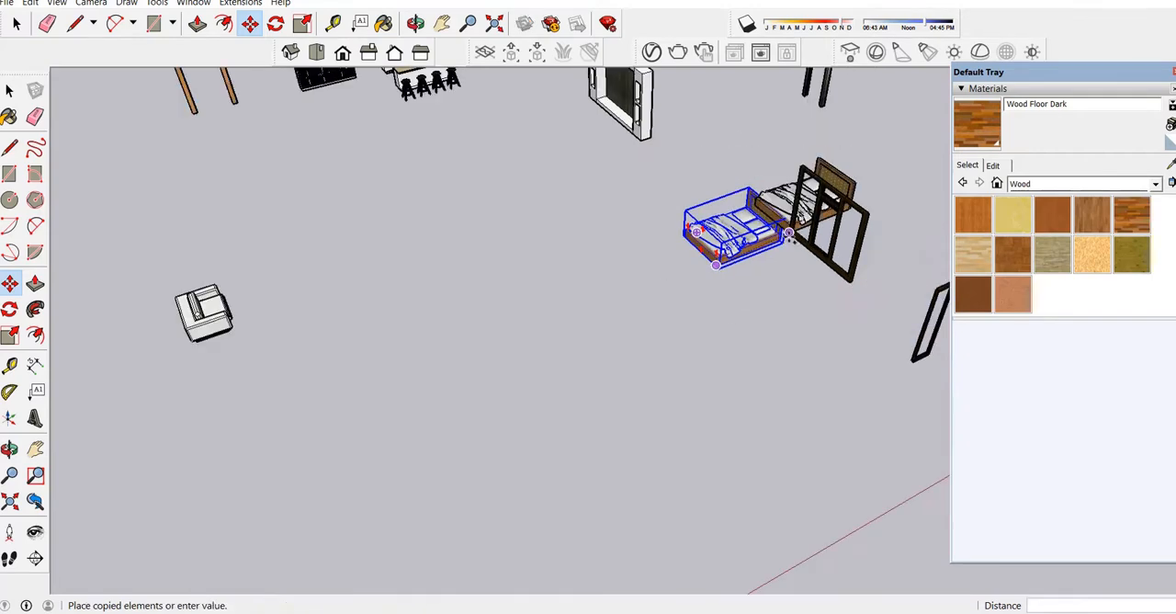
{"action": "scroll", "coordinate": [749, 241], "scroll_direction": "down", "scroll_amount": 8}
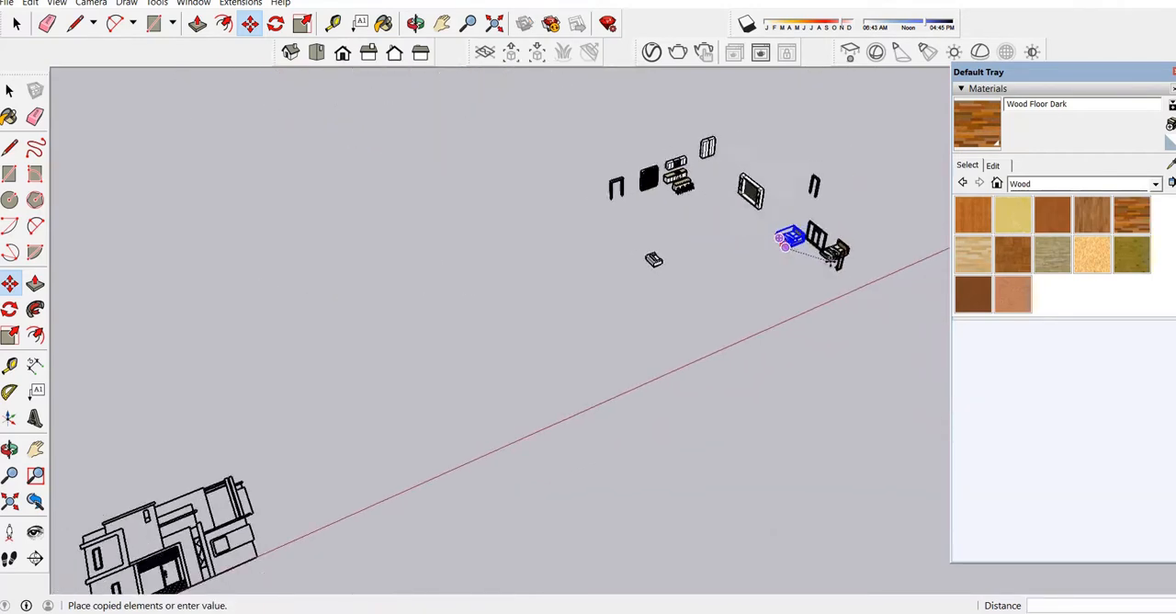
{"action": "scroll", "coordinate": [830, 260], "scroll_direction": "down", "scroll_amount": 5}
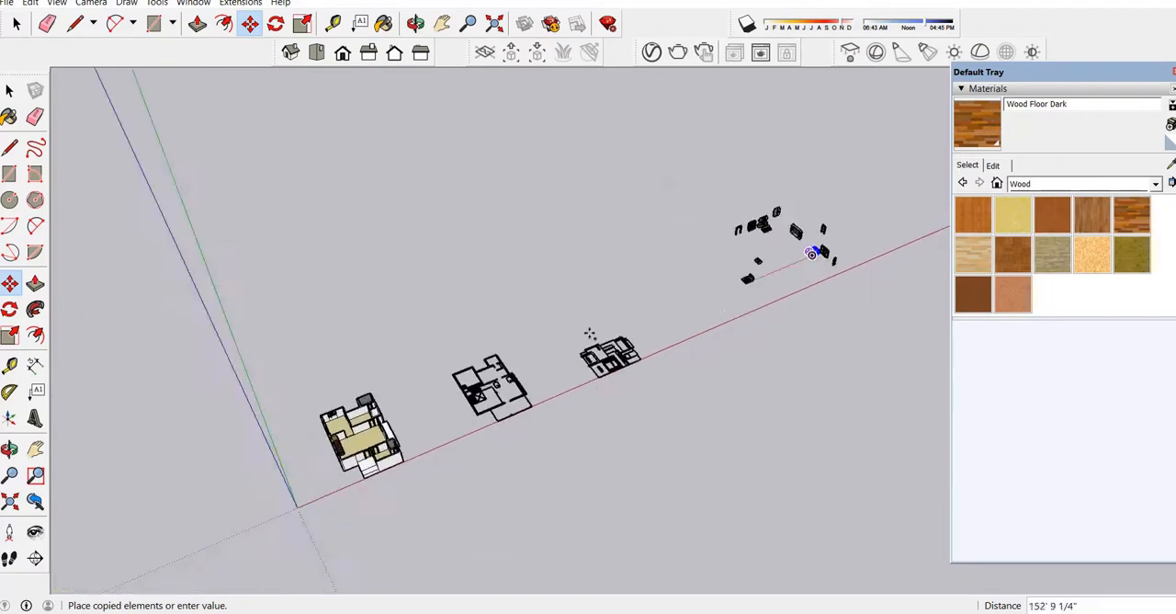
{"action": "scroll", "coordinate": [363, 395], "scroll_direction": "up", "scroll_amount": 4}
{"action": "scroll", "coordinate": [361, 391], "scroll_direction": "up", "scroll_amount": 6}
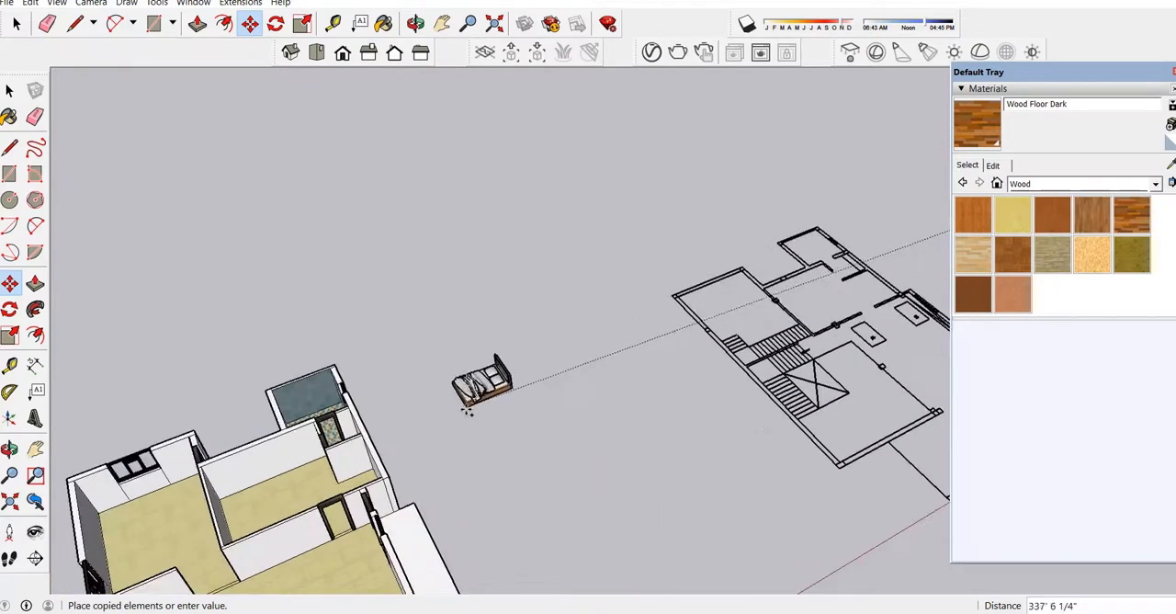
{"action": "left_click", "coordinate": [441, 444]}
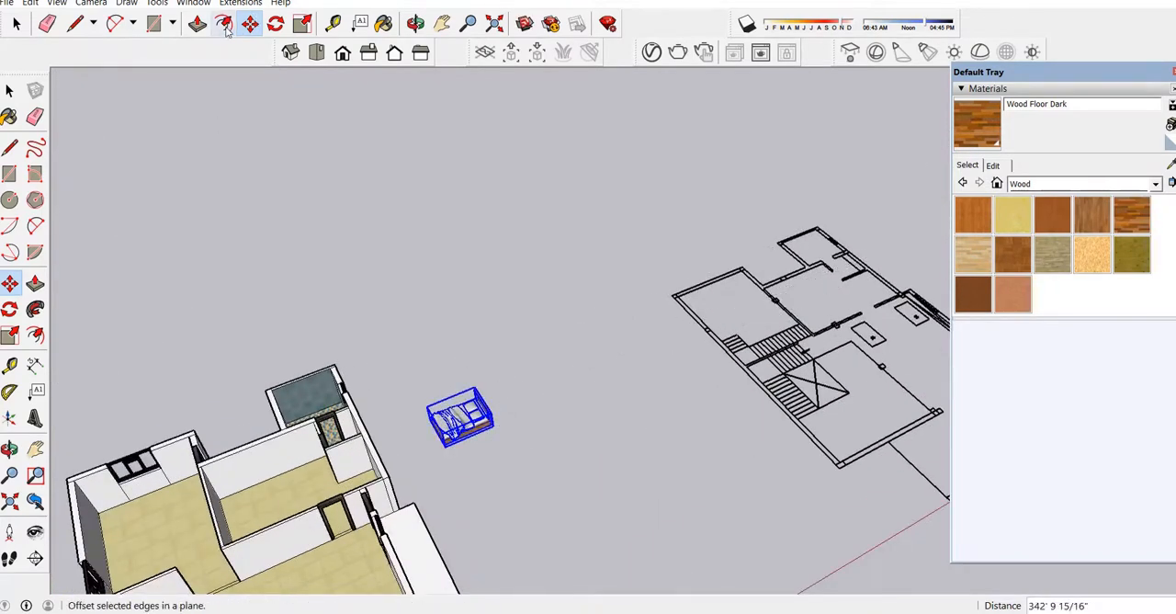
Rotate the copied bed 90 degrees in the horizontal plane.
{"action": "left_click", "coordinate": [276, 23]}
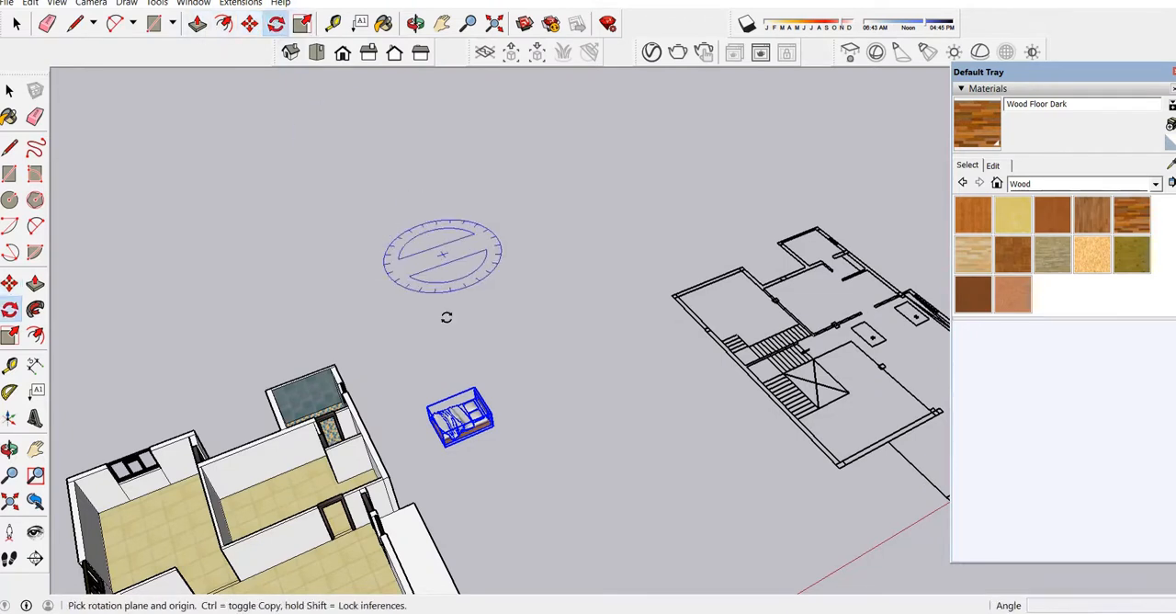
{"action": "left_click", "coordinate": [450, 401]}
{"action": "left_click", "coordinate": [525, 375]}
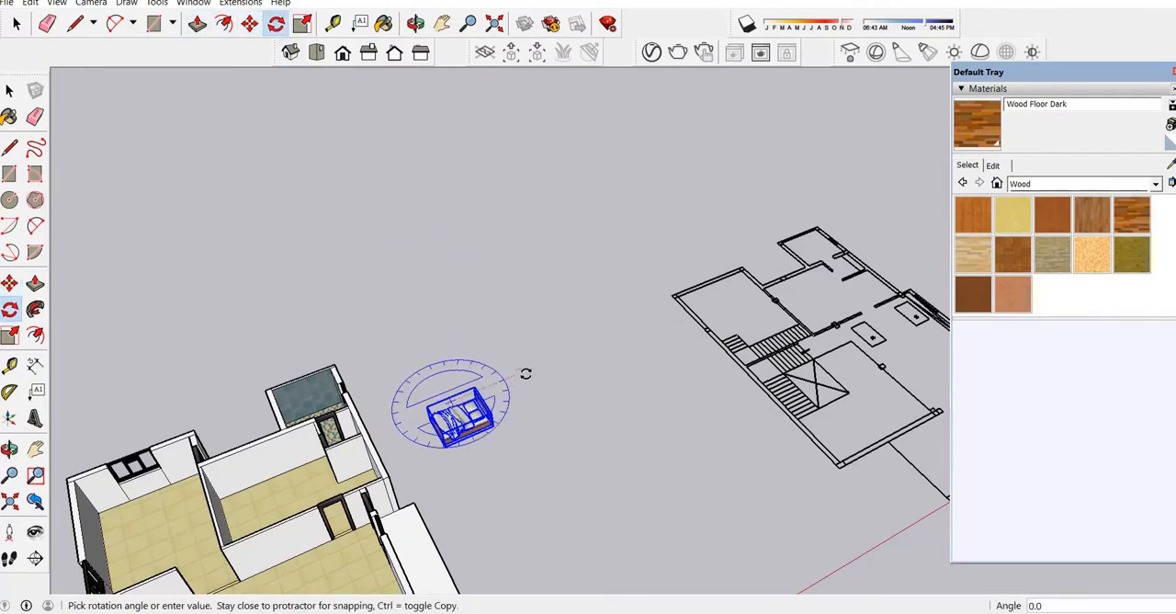
{"action": "left_click", "coordinate": [388, 296]}
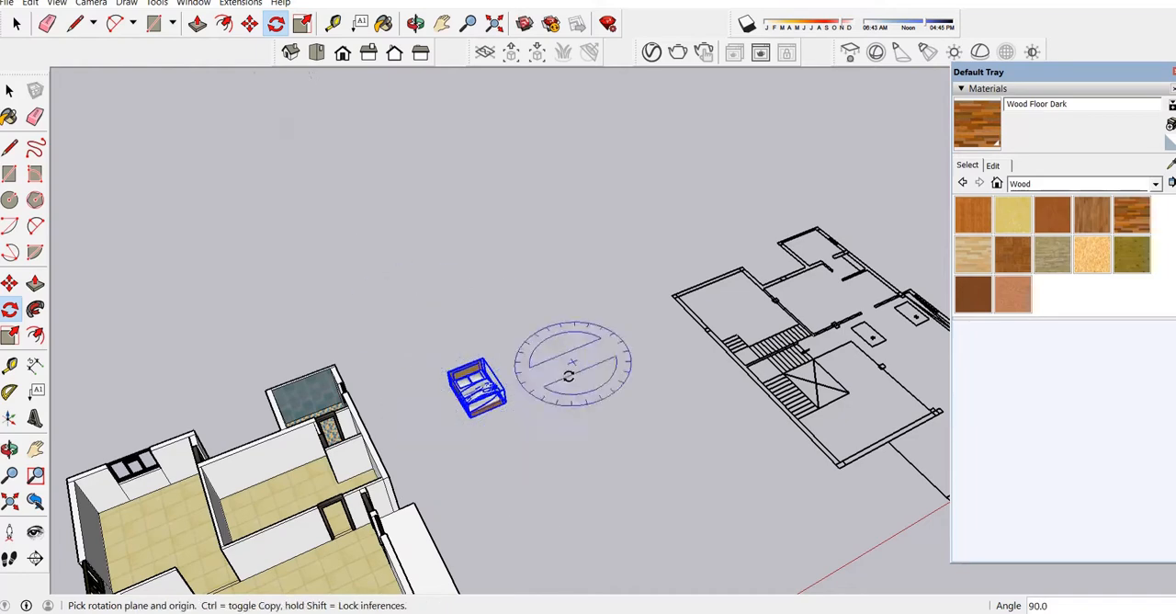
Move the bed by the lower corner at its headboard end into the middle bedroom, with the headboard towards the back wall.
{"action": "left_click", "coordinate": [250, 23]}
{"action": "scroll", "coordinate": [561, 409], "scroll_direction": "up", "scroll_amount": 8}
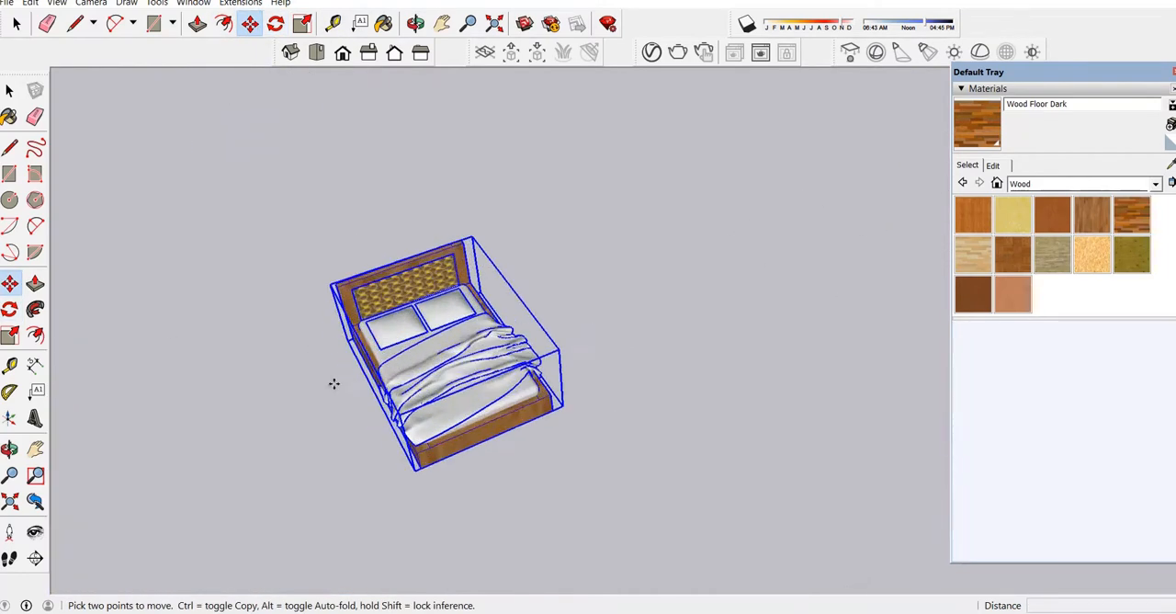
{"action": "scroll", "coordinate": [333, 383], "scroll_direction": "up", "scroll_amount": 8}
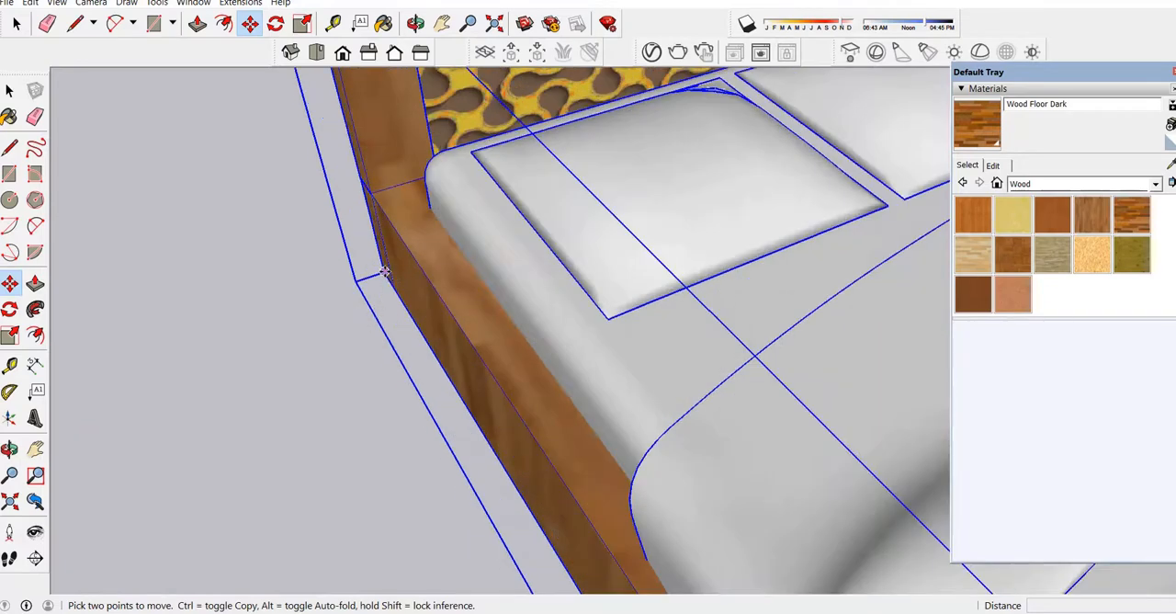
{"action": "left_click", "coordinate": [385, 272]}
{"action": "scroll", "coordinate": [633, 165], "scroll_direction": "down", "scroll_amount": 10}
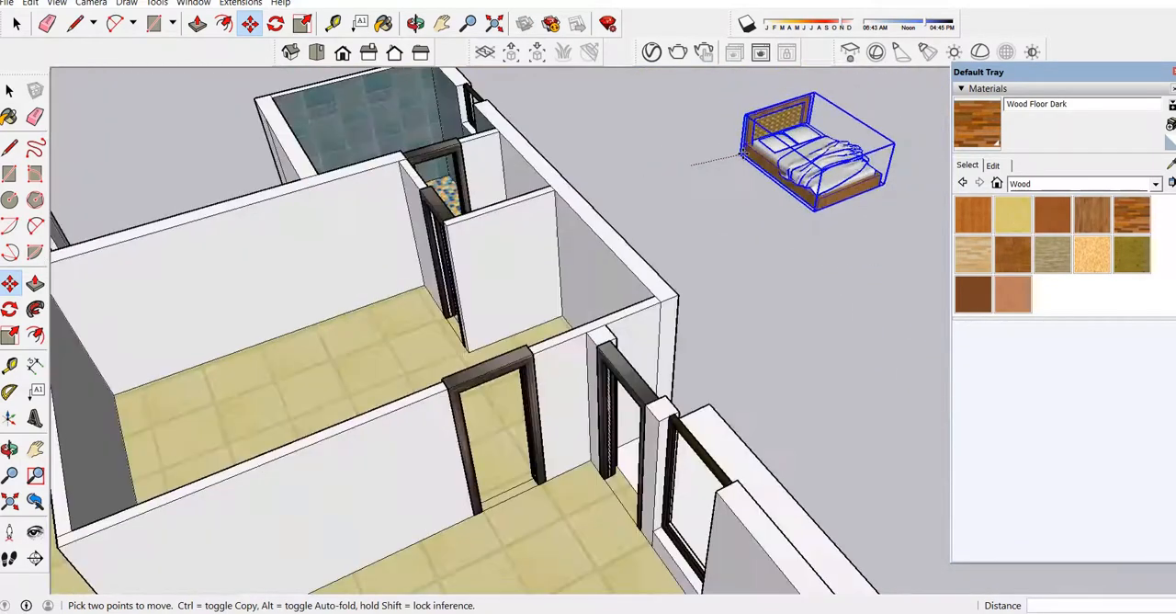
{"action": "scroll", "coordinate": [745, 154], "scroll_direction": "down", "scroll_amount": 3}
{"action": "scroll", "coordinate": [317, 294], "scroll_direction": "up", "scroll_amount": 2}
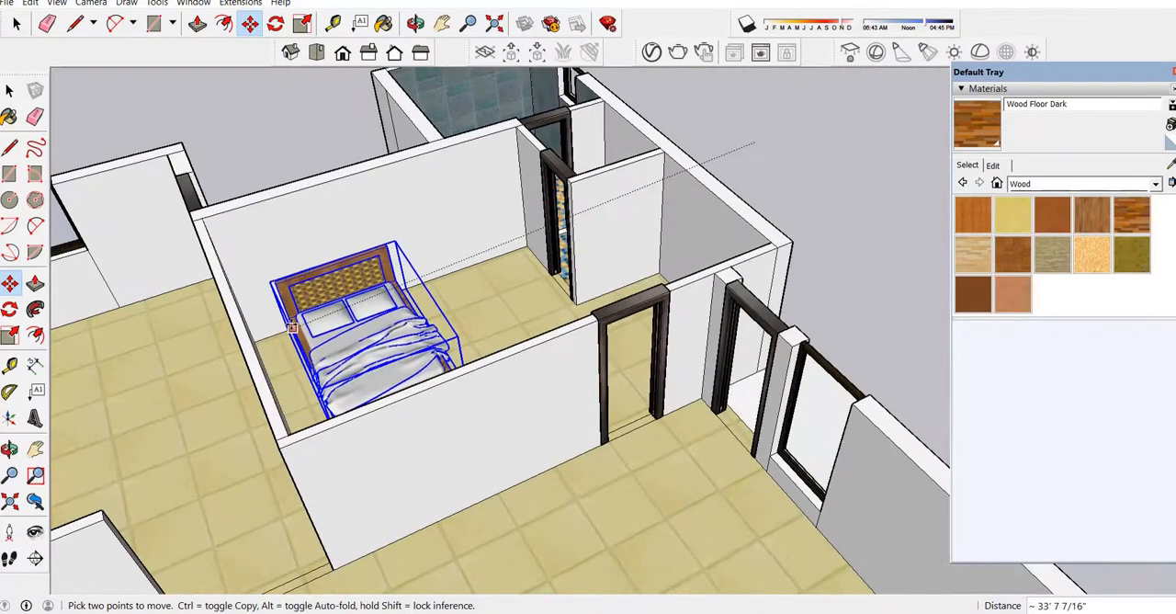
{"action": "left_click", "coordinate": [291, 327]}
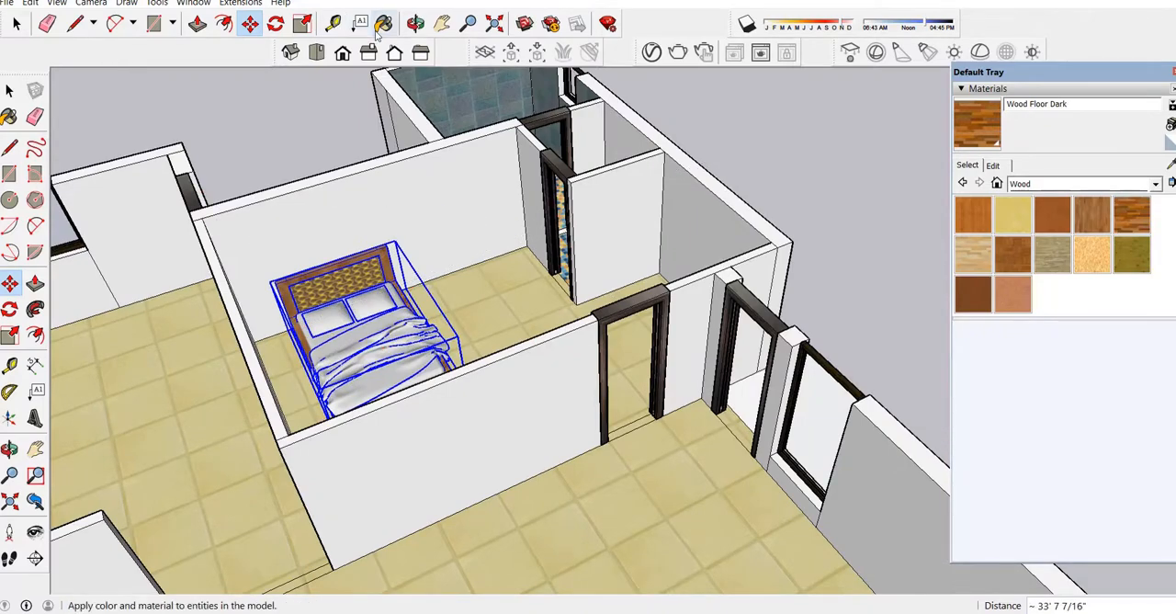
Check the bed's placement in the bedroom and shift it by about 5 7/8".
{"action": "left_click", "coordinate": [416, 23]}
{"action": "mouse_move", "coordinate": [533, 257]}
{"action": "left_mouse_down"}
{"action": "mouse_move", "coordinate": [576, 264]}
{"action": "mouse_move", "coordinate": [505, 293]}
{"action": "left_mouse_up"}
{"action": "mouse_move", "coordinate": [741, 223]}
{"action": "left_mouse_down"}
{"action": "mouse_move", "coordinate": [704, 258]}
{"action": "mouse_move", "coordinate": [695, 248]}
{"action": "left_mouse_up"}
{"action": "left_click_drag", "start_coordinate": [833, 364], "coordinate": [897, 363]}
{"action": "left_click_drag", "start_coordinate": [350, 373], "coordinate": [191, 454]}
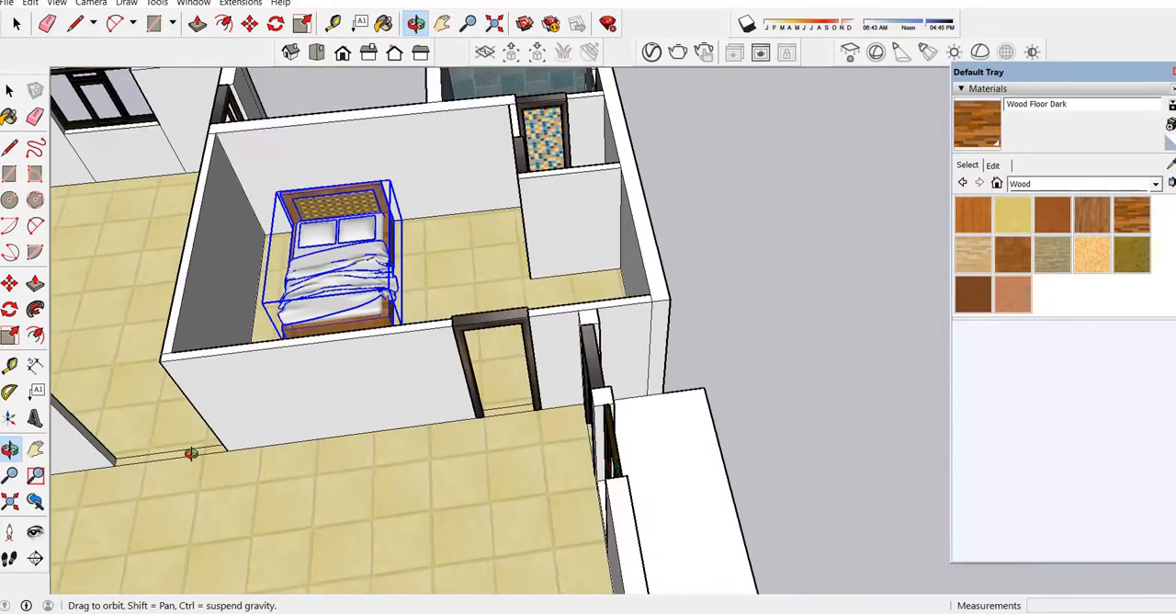
{"action": "left_click_drag", "start_coordinate": [635, 457], "coordinate": [524, 297]}
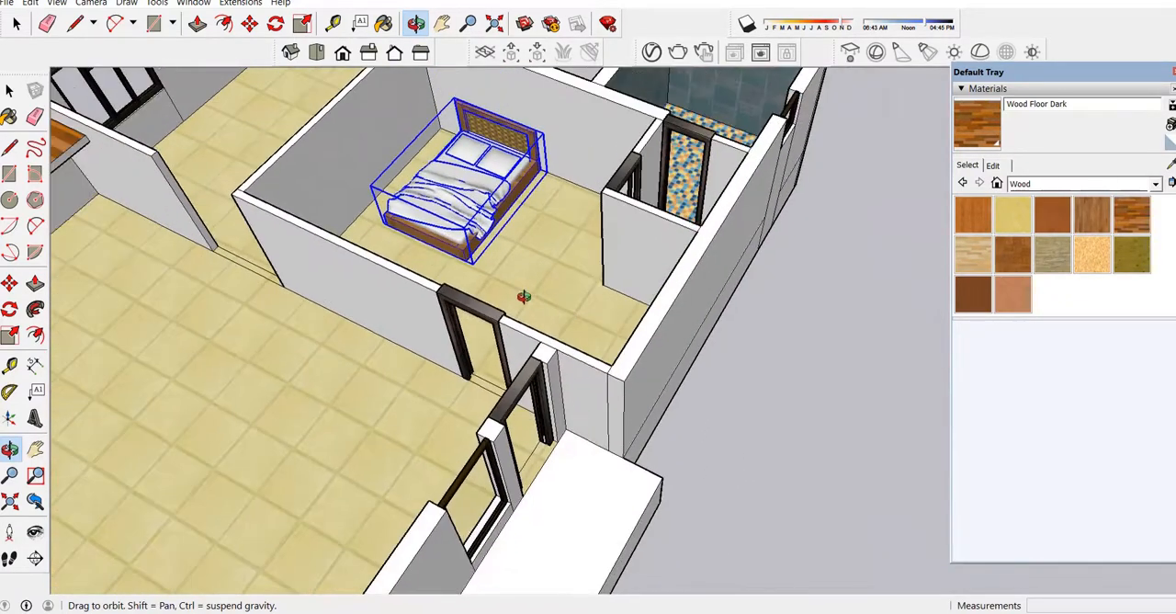
{"action": "left_click", "coordinate": [250, 23]}
{"action": "scroll", "coordinate": [601, 187], "scroll_direction": "up", "scroll_amount": 5}
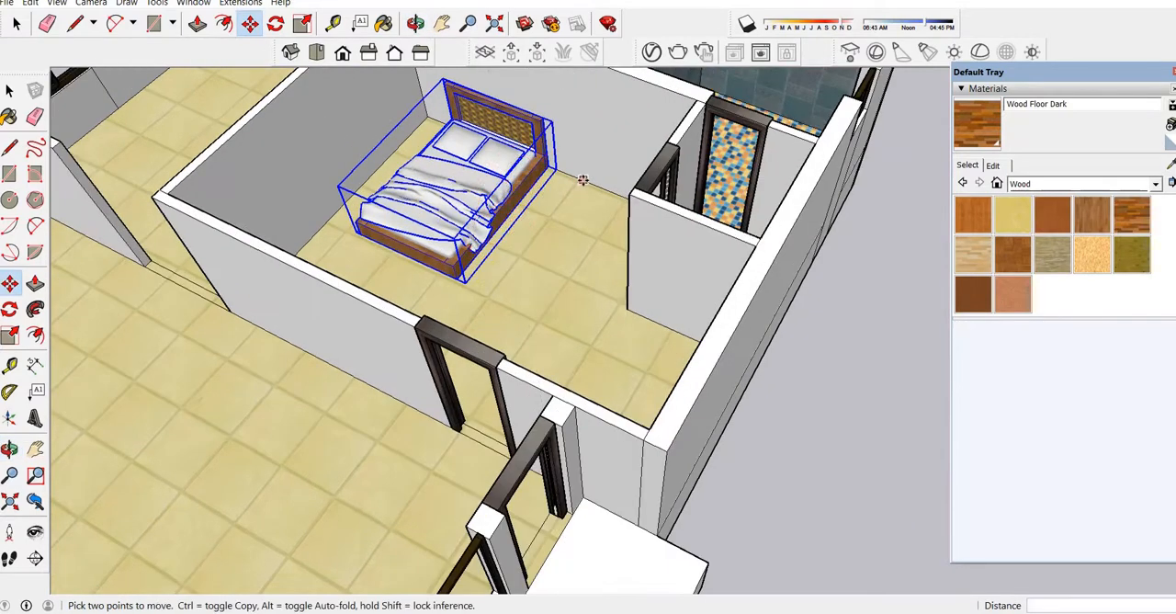
{"action": "left_click", "coordinate": [598, 184]}
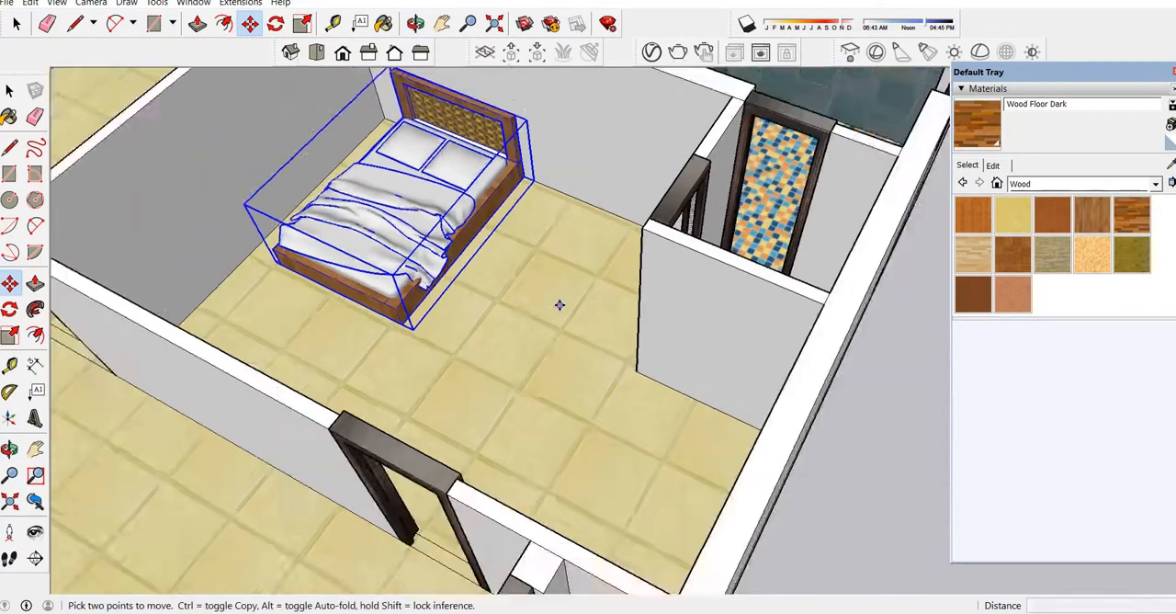
{"action": "scroll", "coordinate": [560, 305], "scroll_direction": "down", "scroll_amount": 2}
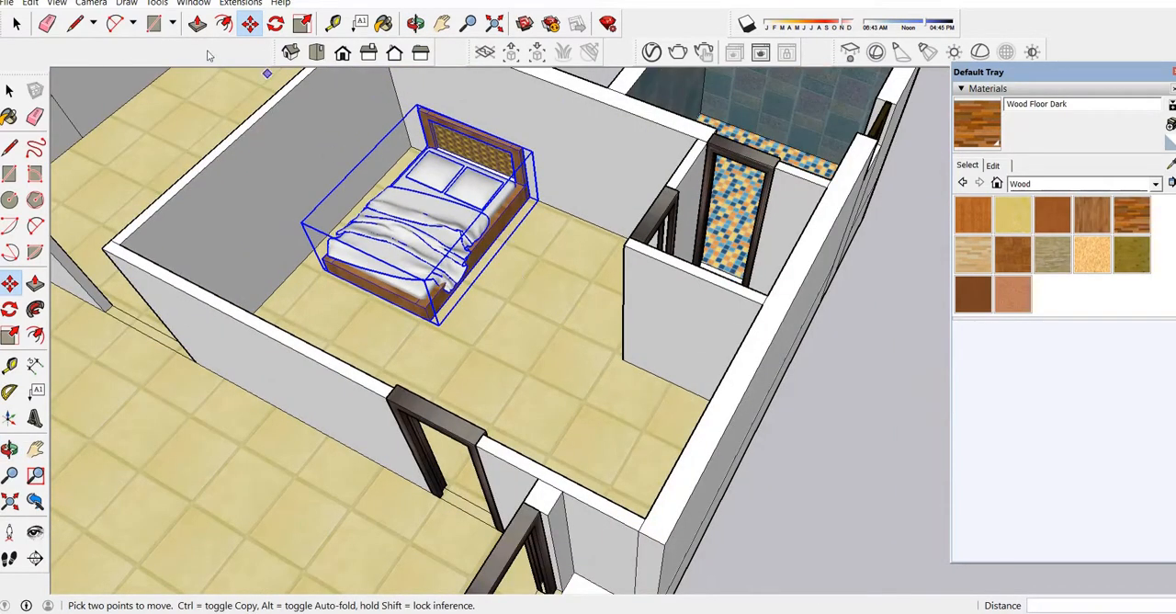
Scale the bed's width by 1.33 along the red axis, widening it away from the side wall.
{"action": "left_click", "coordinate": [9, 336]}
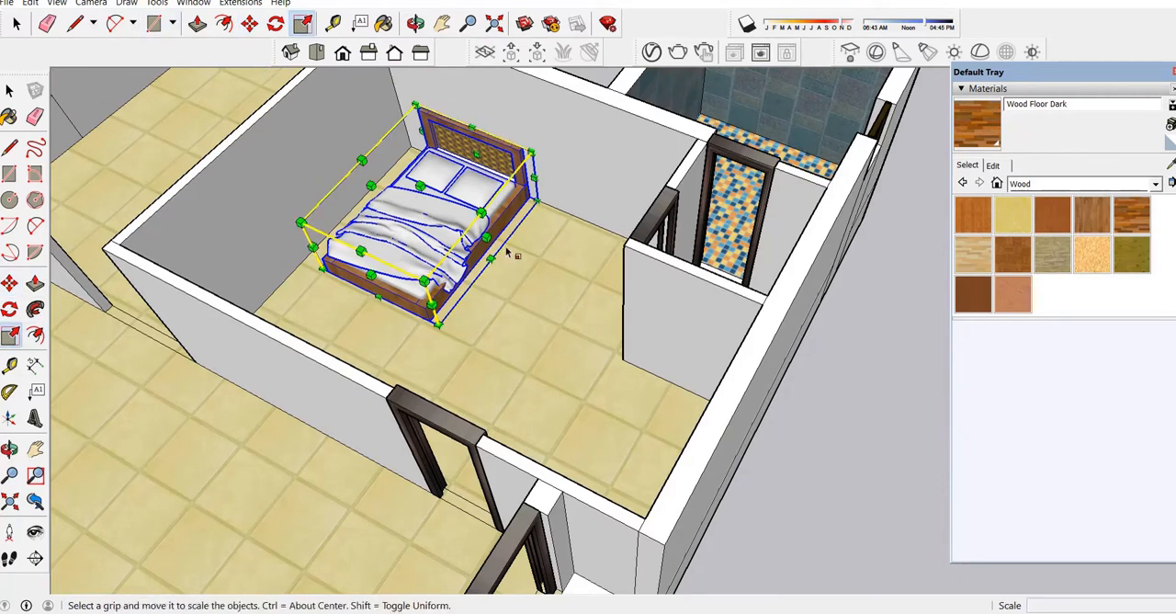
{"action": "left_click_drag", "start_coordinate": [485, 237], "coordinate": [528, 258]}
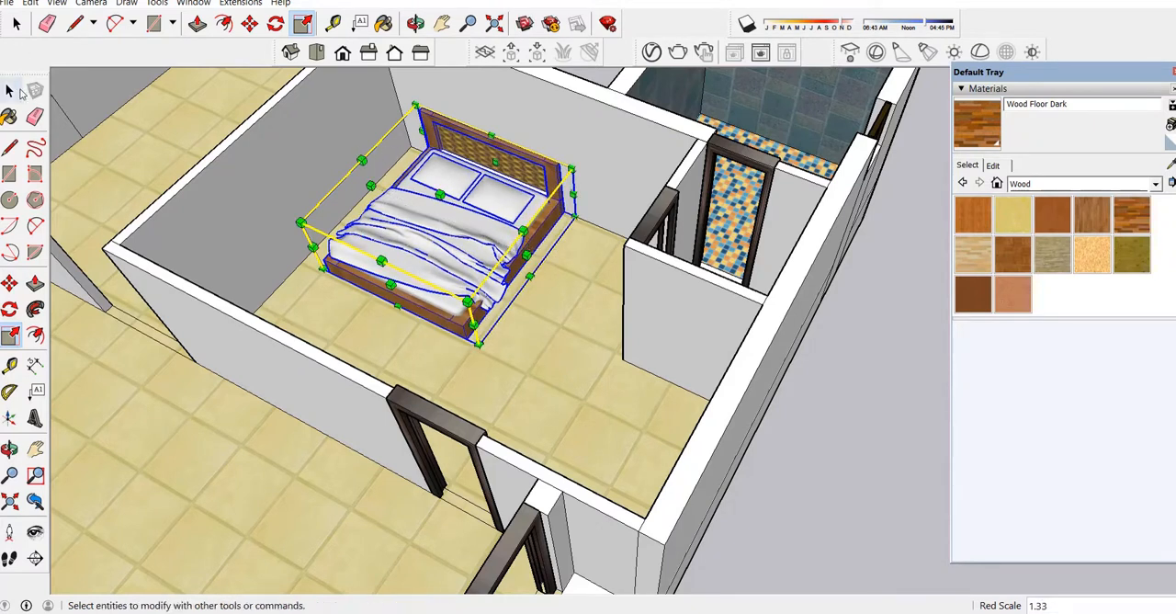
{"action": "left_click", "coordinate": [18, 92]}
{"action": "left_click", "coordinate": [886, 434]}
{"action": "scroll", "coordinate": [512, 199], "scroll_direction": "down", "scroll_amount": 3}
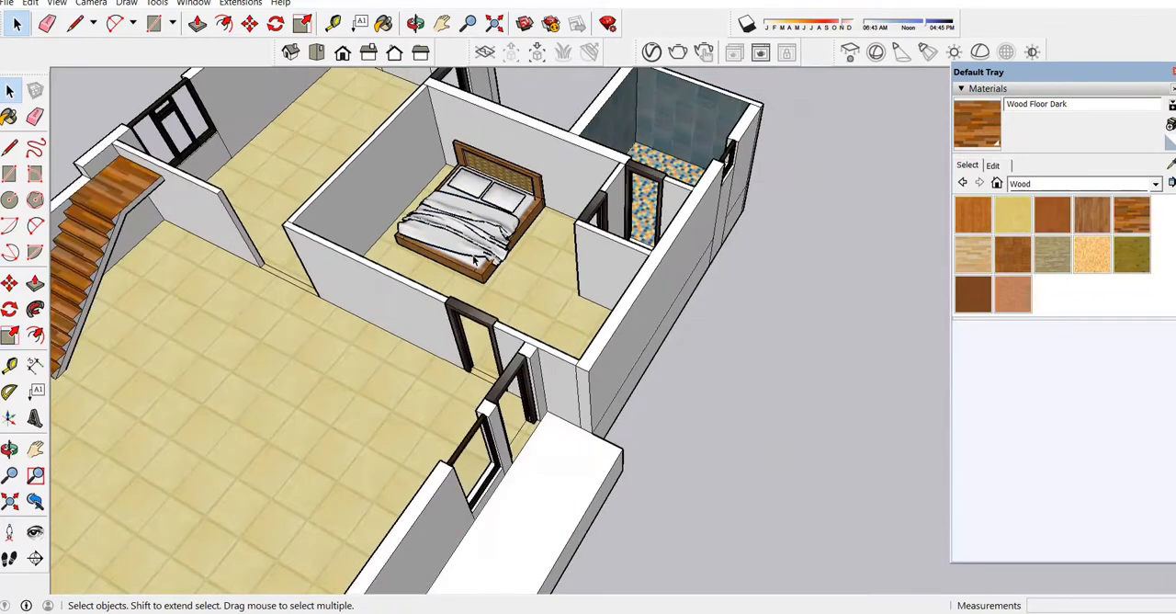
Copy the widened bed from the rear bedroom to the open ground beyond the long side terrace.
{"action": "left_click", "coordinate": [475, 261]}
{"action": "left_click", "coordinate": [249, 23]}
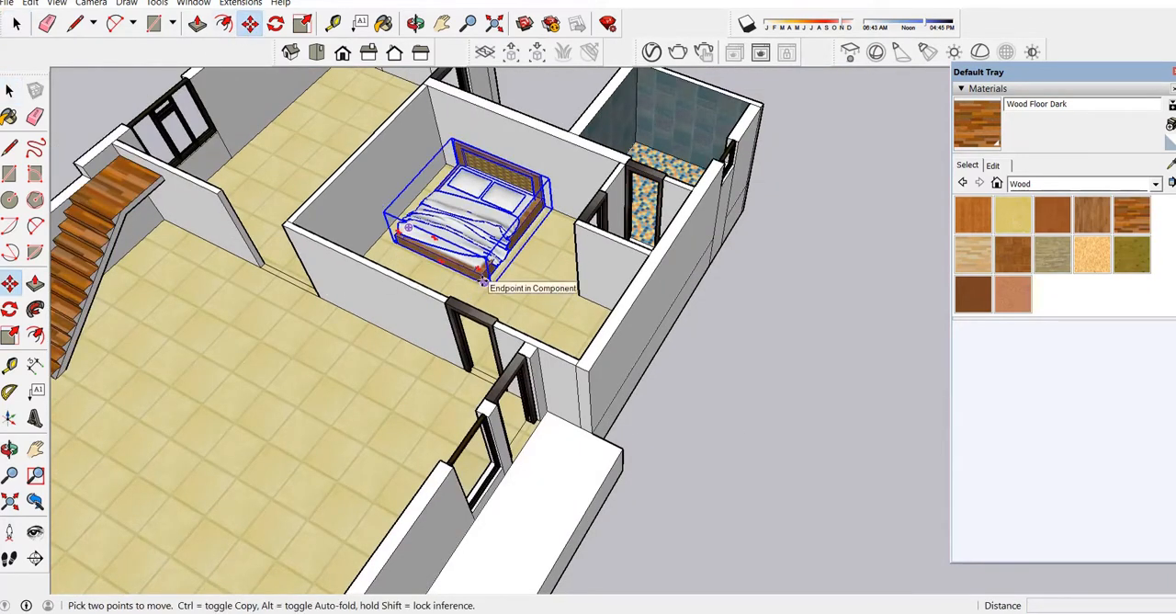
{"action": "left_click", "coordinate": [483, 281]}
{"action": "key", "text": "ctrl"}
{"action": "scroll", "coordinate": [377, 308], "scroll_direction": "down", "scroll_amount": 3}
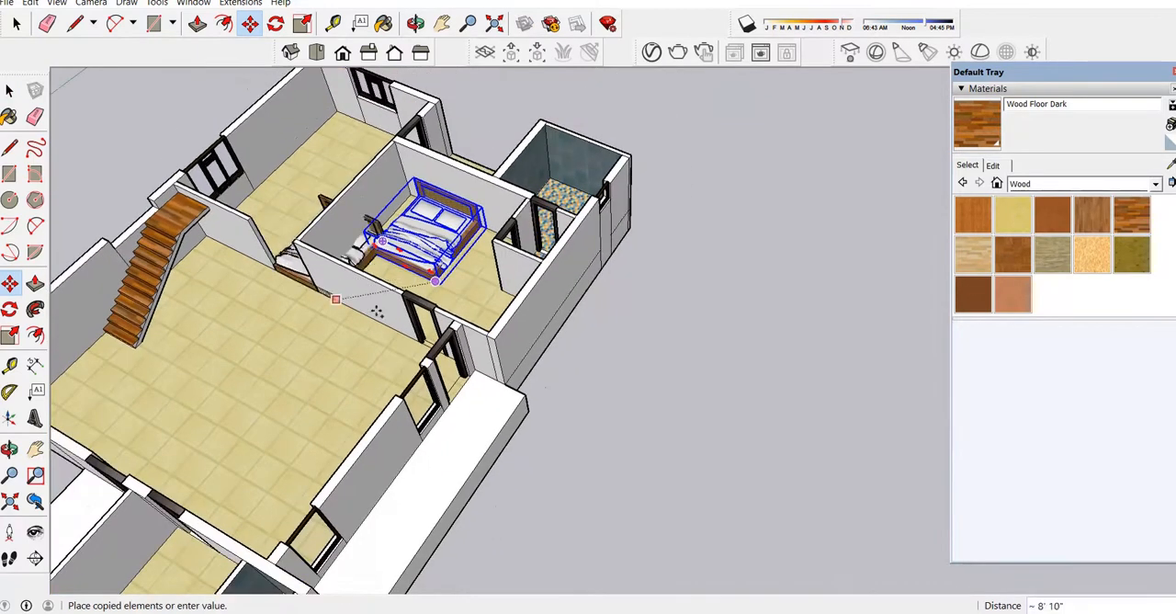
{"action": "left_click", "coordinate": [807, 440]}
{"action": "scroll", "coordinate": [508, 326], "scroll_direction": "down", "scroll_amount": 2}
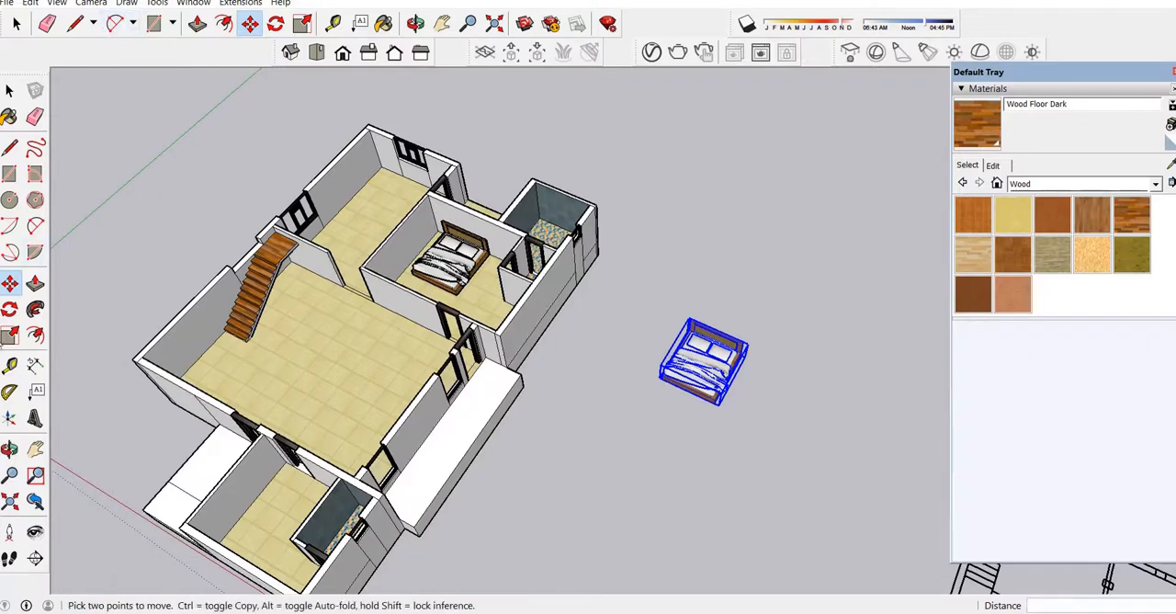
Rotate the copied bed in the horizontal plane so its headboard faces the opposite way.
{"action": "left_click", "coordinate": [10, 309]}
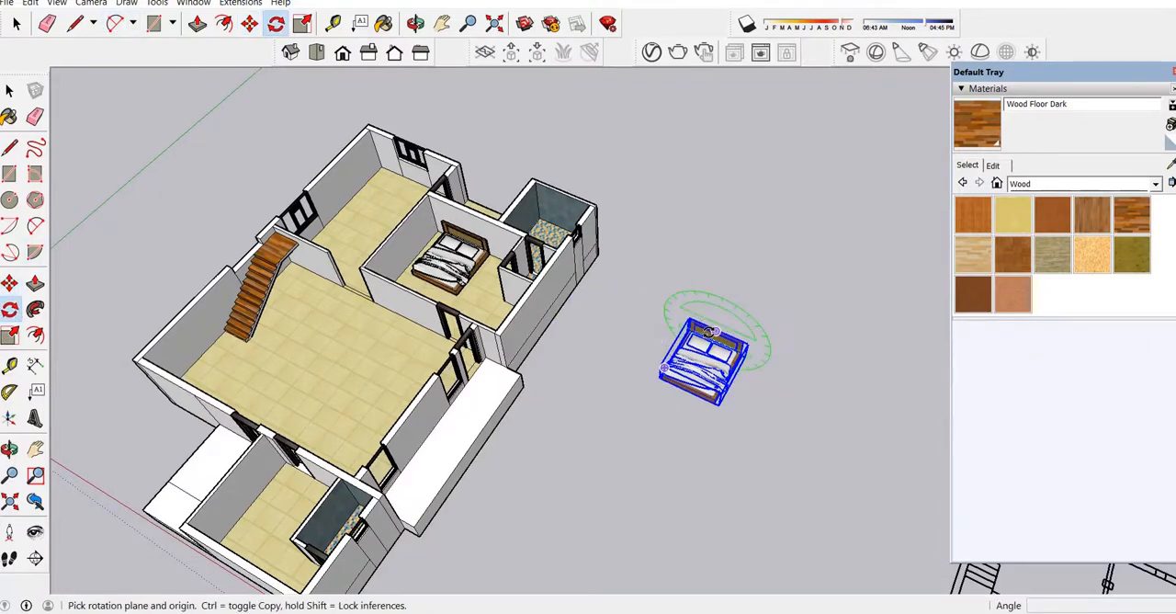
{"action": "key", "text": "m"}
{"action": "scroll", "coordinate": [672, 344], "scroll_direction": "up", "scroll_amount": 5}
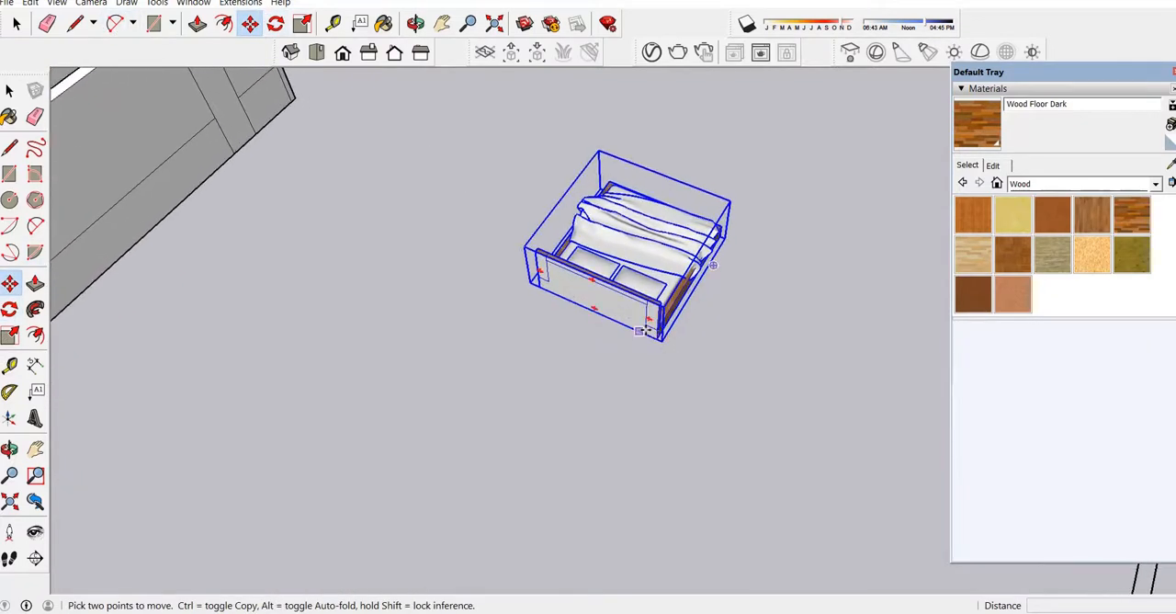
{"action": "scroll", "coordinate": [651, 336], "scroll_direction": "up", "scroll_amount": 3}
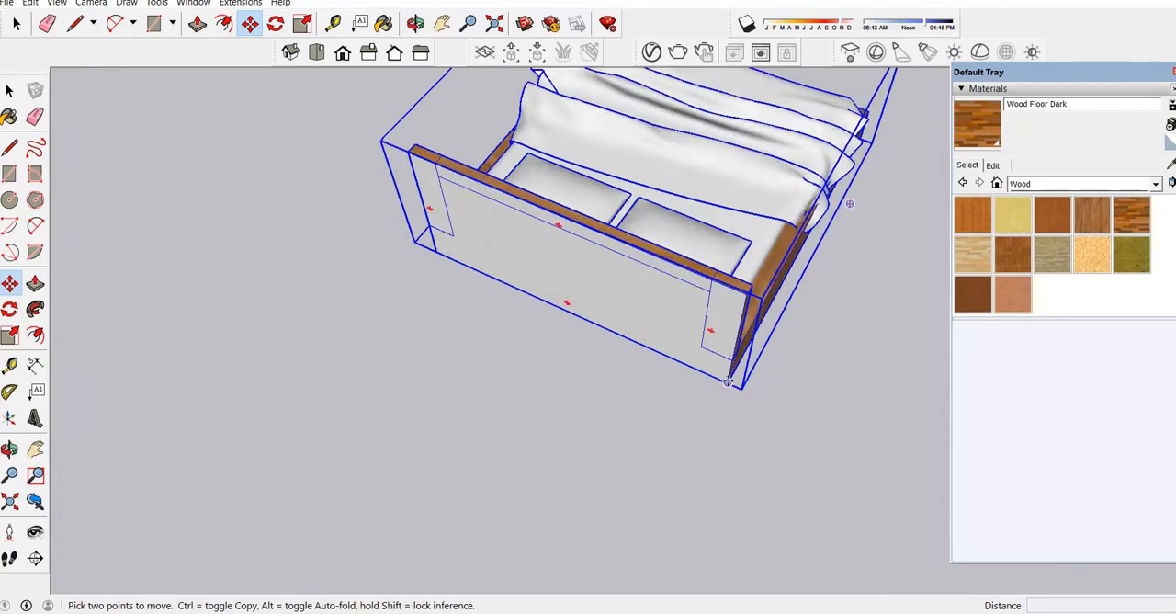
Move the bed copy by a lower headboard corner about 61' 11 1/4" into the front bedroom, with the headboard against the outer wall.
{"action": "left_click", "coordinate": [727, 381]}
{"action": "scroll", "coordinate": [638, 224], "scroll_direction": "down", "scroll_amount": 5}
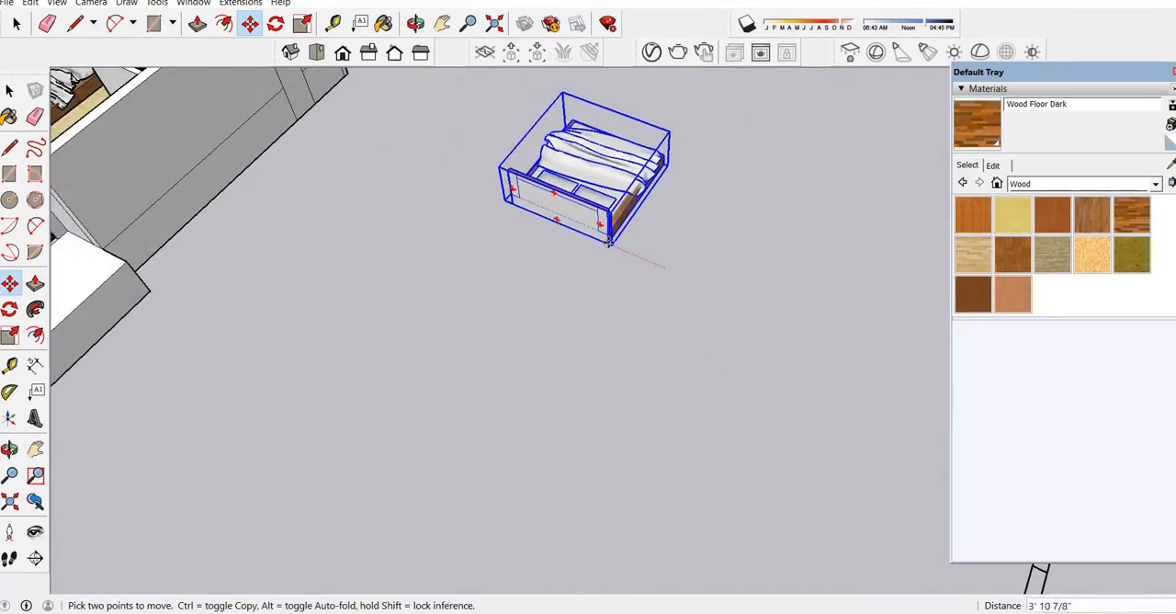
{"action": "scroll", "coordinate": [609, 241], "scroll_direction": "down", "scroll_amount": 3}
{"action": "left_click", "coordinate": [416, 23]}
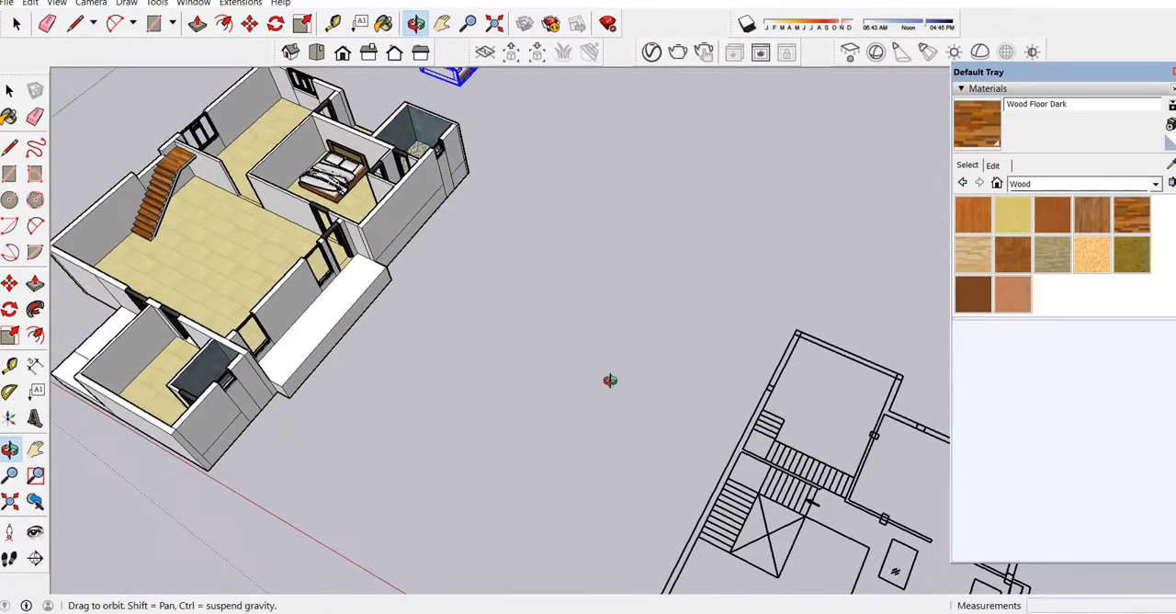
{"action": "left_click_drag", "start_coordinate": [610, 381], "coordinate": [323, 452]}
{"action": "scroll", "coordinate": [424, 502], "scroll_direction": "down", "scroll_amount": 1}
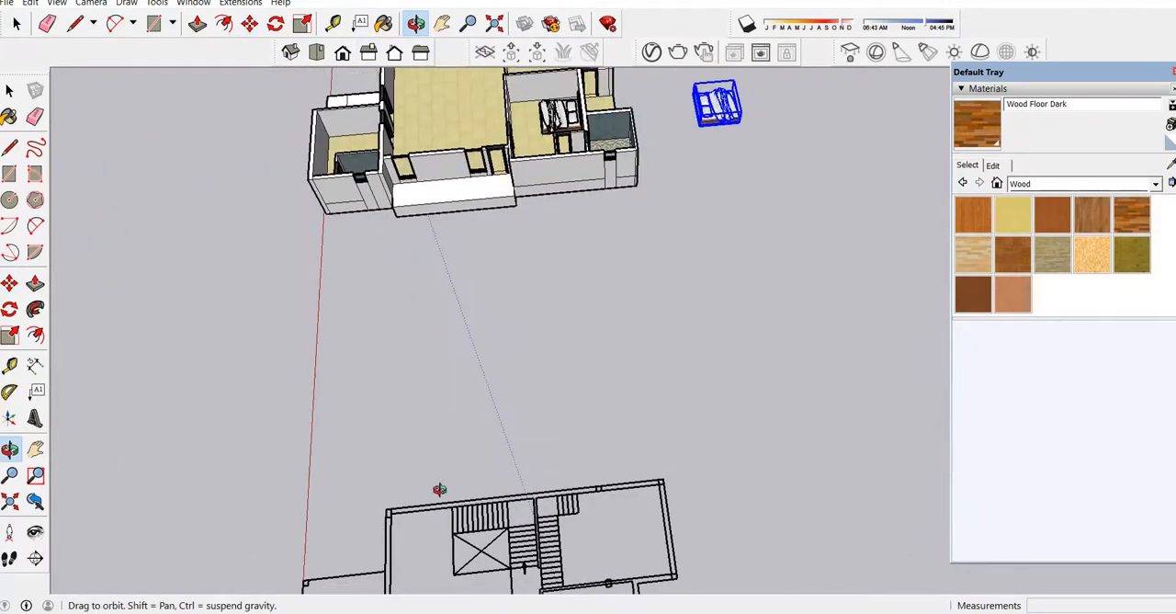
{"action": "scroll", "coordinate": [376, 189], "scroll_direction": "up", "scroll_amount": 10}
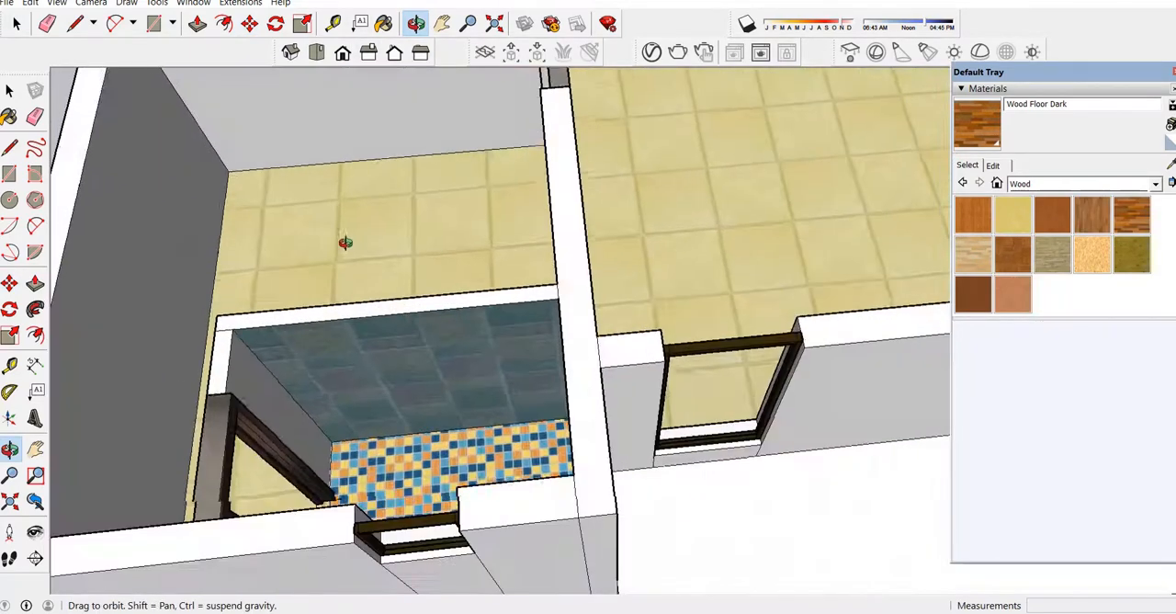
{"action": "left_click_drag", "start_coordinate": [345, 243], "coordinate": [284, 215]}
{"action": "scroll", "coordinate": [570, 387], "scroll_direction": "down", "scroll_amount": 4}
{"action": "scroll", "coordinate": [368, 384], "scroll_direction": "down", "scroll_amount": 2}
{"action": "scroll", "coordinate": [540, 213], "scroll_direction": "up", "scroll_amount": 3}
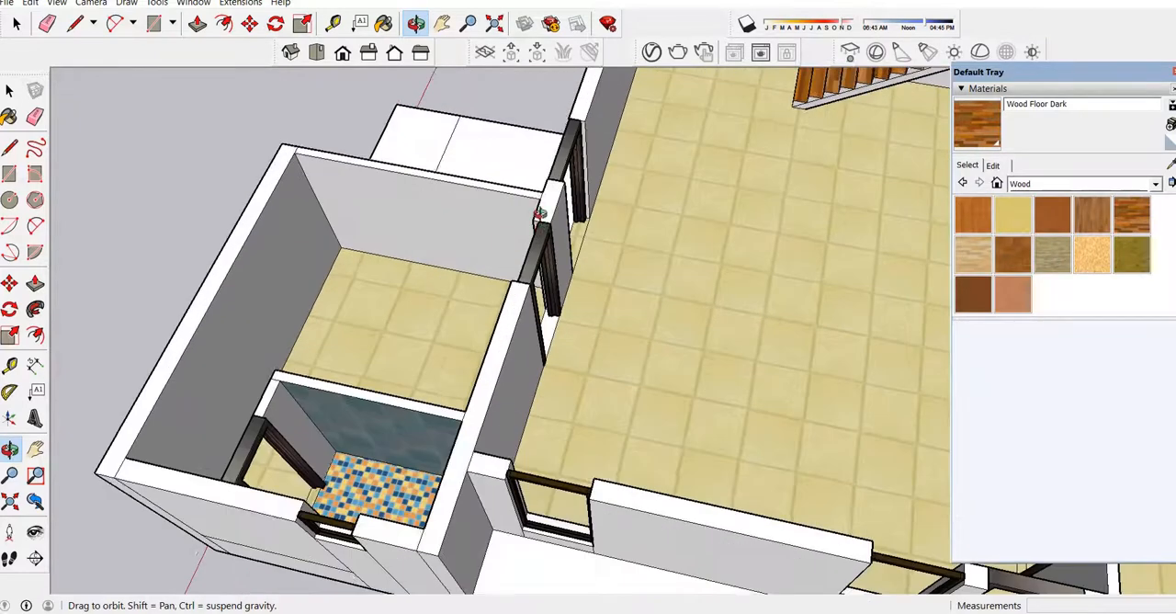
{"action": "left_click_drag", "start_coordinate": [539, 213], "coordinate": [468, 254]}
{"action": "key", "text": "ctrl+v"}
{"action": "scroll", "coordinate": [386, 276], "scroll_direction": "up", "scroll_amount": 2}
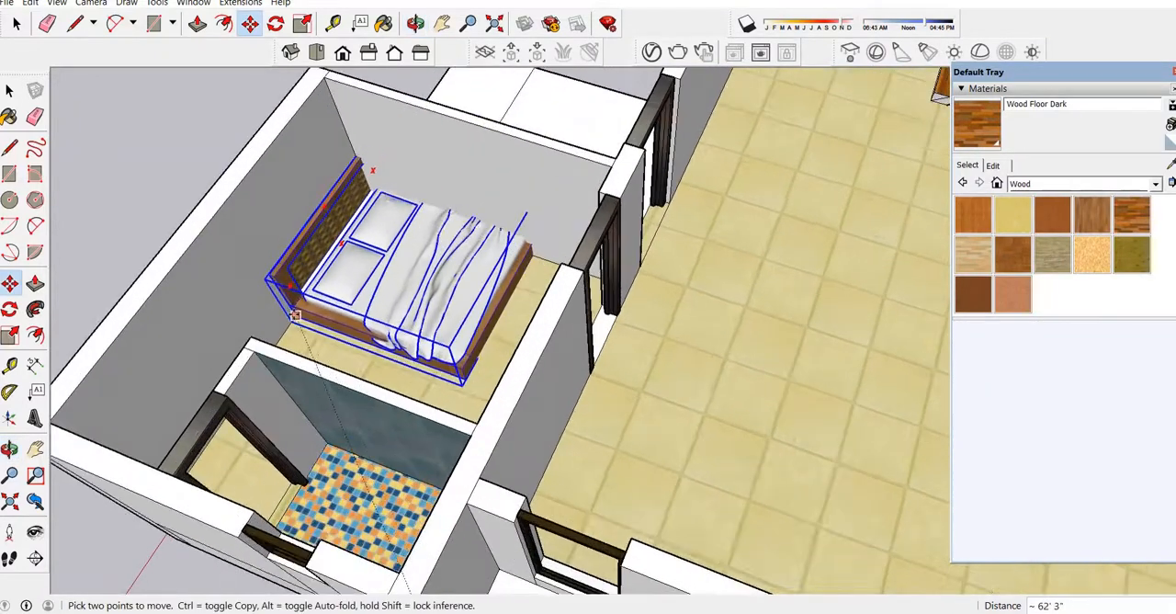
{"action": "left_click", "coordinate": [289, 324]}
{"action": "scroll", "coordinate": [321, 317], "scroll_direction": "down", "scroll_amount": 3}
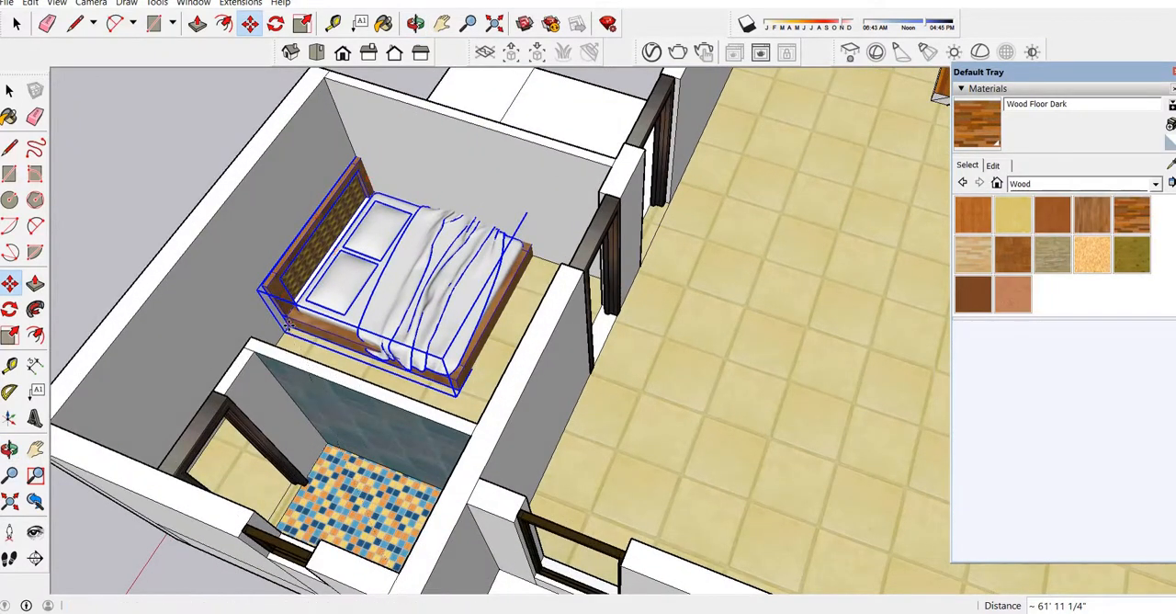
Shift the front bedroom's bed slightly towards the bathroom wall.
{"action": "scroll", "coordinate": [357, 308], "scroll_direction": "up", "scroll_amount": 3}
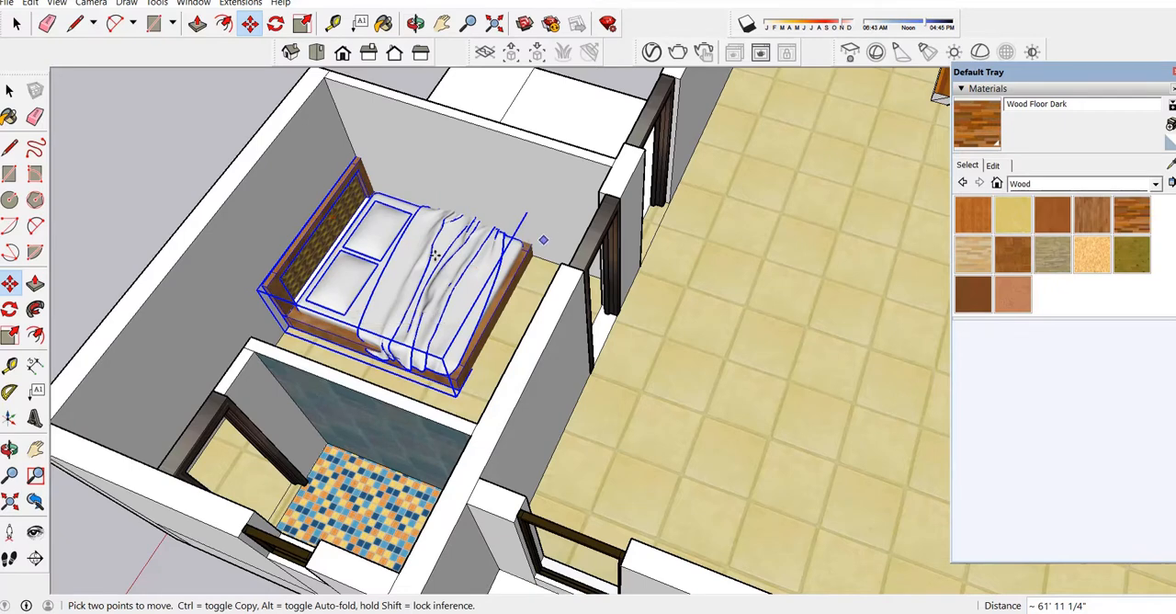
{"action": "scroll", "coordinate": [147, 380], "scroll_direction": "up", "scroll_amount": 2}
{"action": "left_click", "coordinate": [640, 254]}
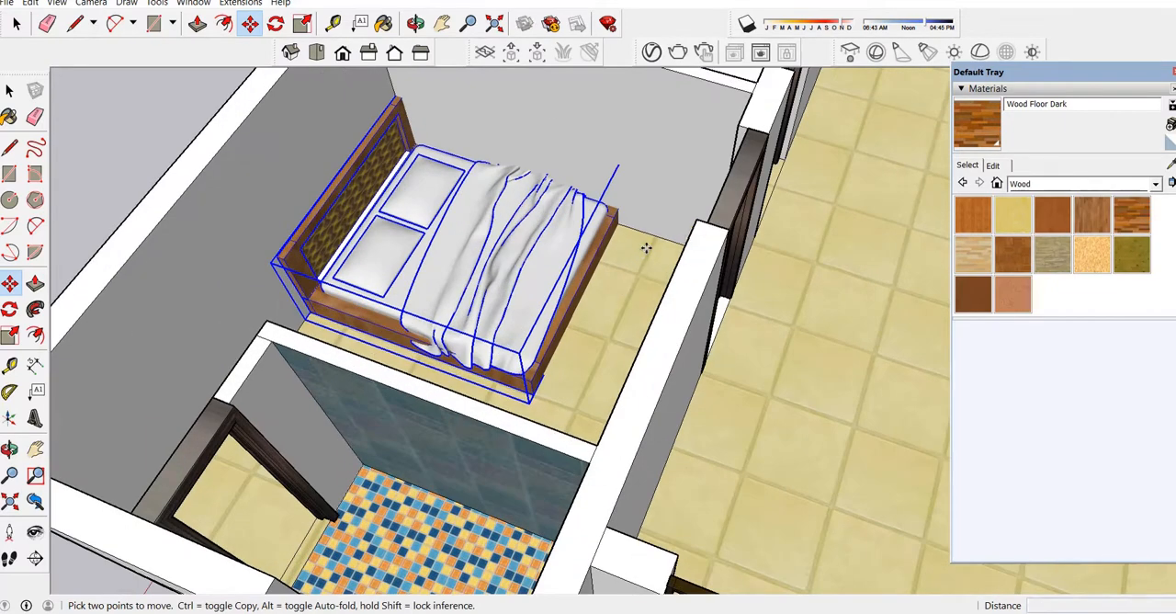
{"action": "left_click", "coordinate": [637, 265]}
{"action": "scroll", "coordinate": [662, 169], "scroll_direction": "down", "scroll_amount": 3}
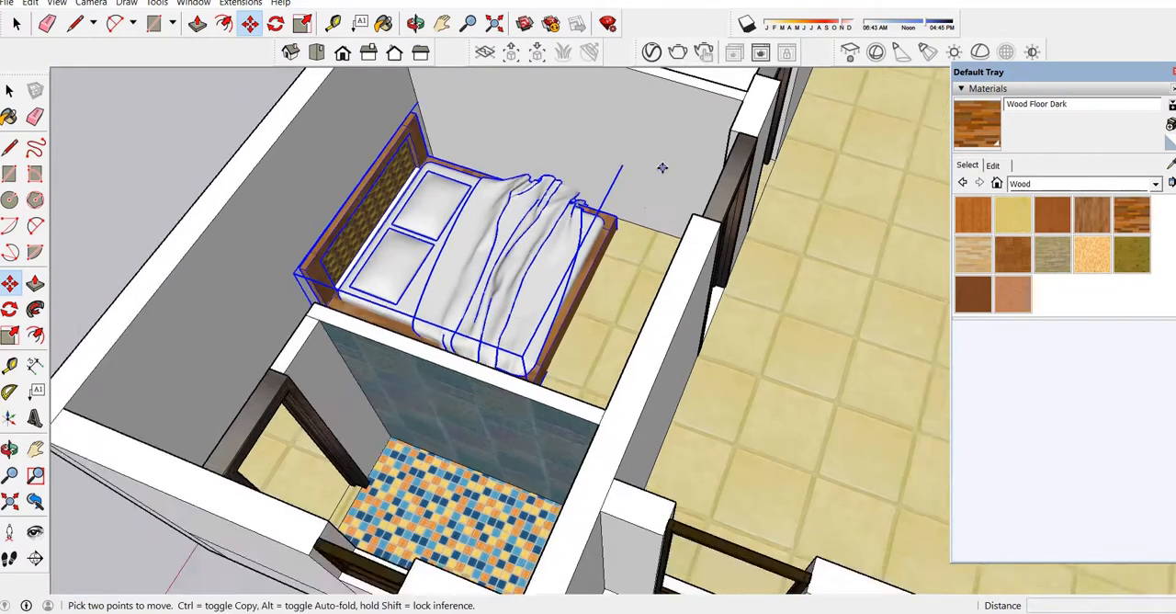
{"action": "left_click", "coordinate": [416, 24]}
{"action": "left_click_drag", "start_coordinate": [515, 202], "coordinate": [286, 302]}
{"action": "scroll", "coordinate": [286, 301], "scroll_direction": "down", "scroll_amount": 2}
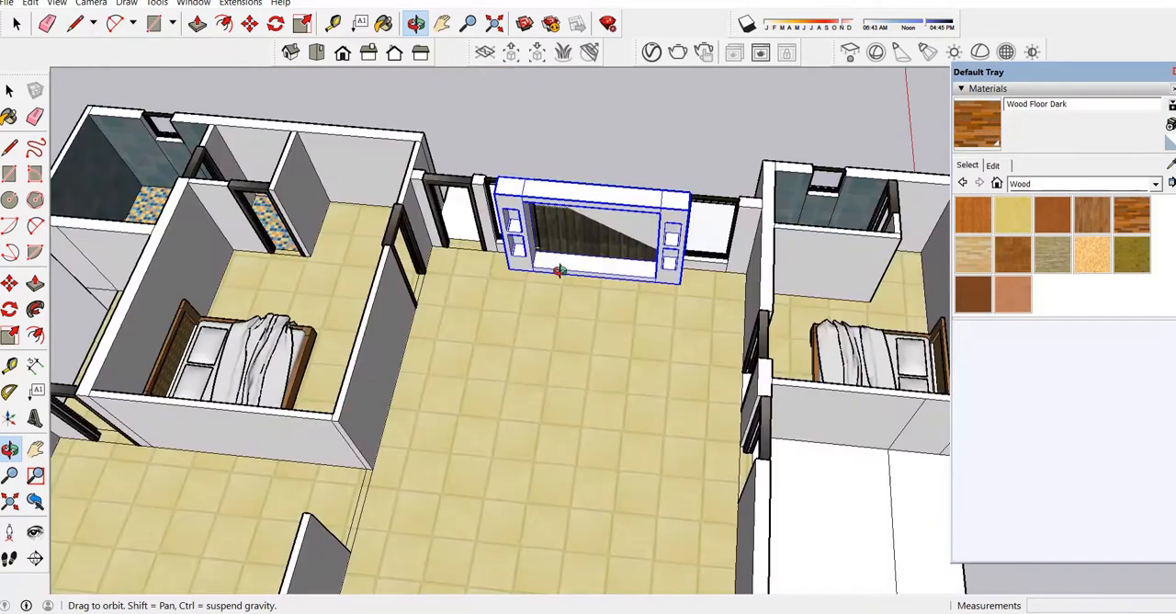
Scale the living room's TV wall unit narrower at its side to clear the adjacent window, and reduce its height.
{"action": "scroll", "coordinate": [681, 288], "scroll_direction": "up", "scroll_amount": 3}
{"action": "scroll", "coordinate": [693, 281], "scroll_direction": "down", "scroll_amount": 3}
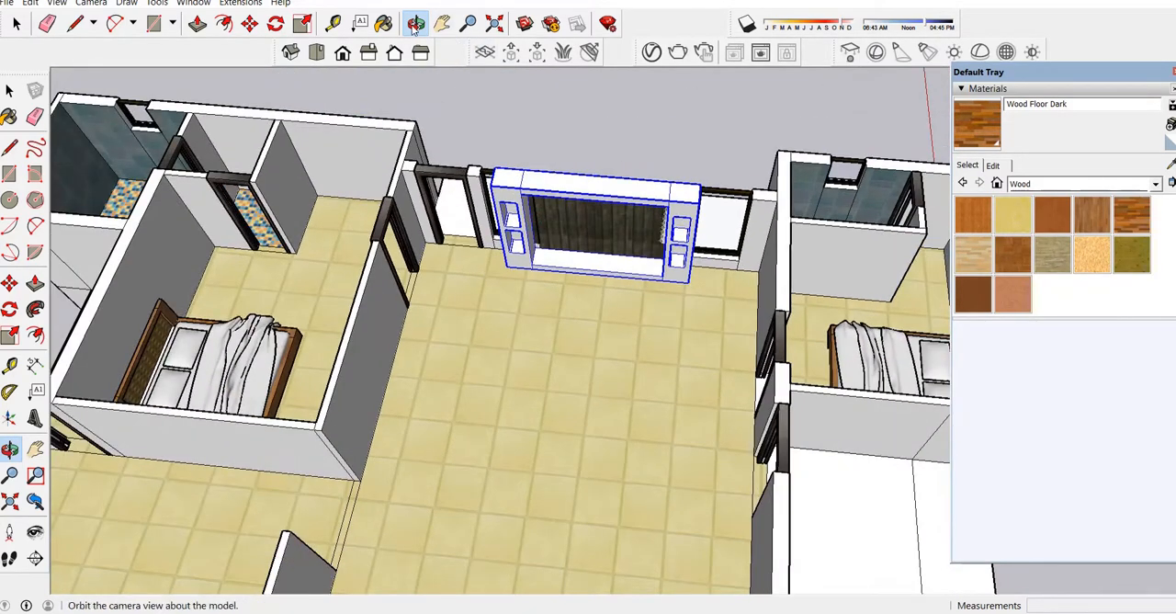
{"action": "left_click_drag", "start_coordinate": [501, 177], "coordinate": [636, 207]}
{"action": "scroll", "coordinate": [473, 273], "scroll_direction": "up", "scroll_amount": 5}
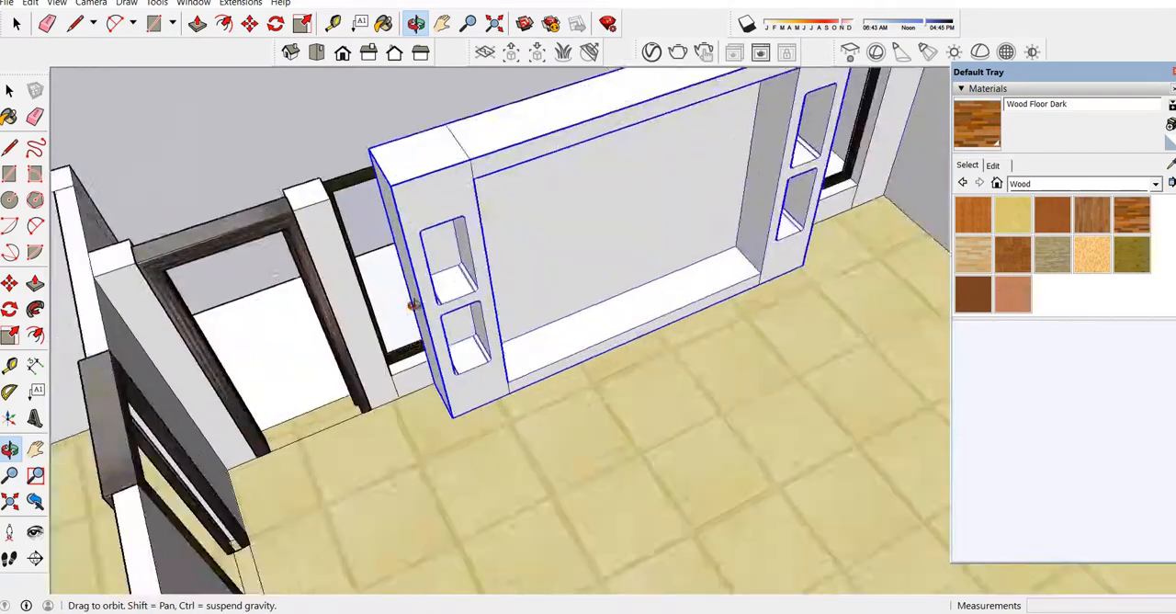
{"action": "scroll", "coordinate": [390, 317], "scroll_direction": "up", "scroll_amount": 2}
{"action": "scroll", "coordinate": [511, 239], "scroll_direction": "down", "scroll_amount": 2}
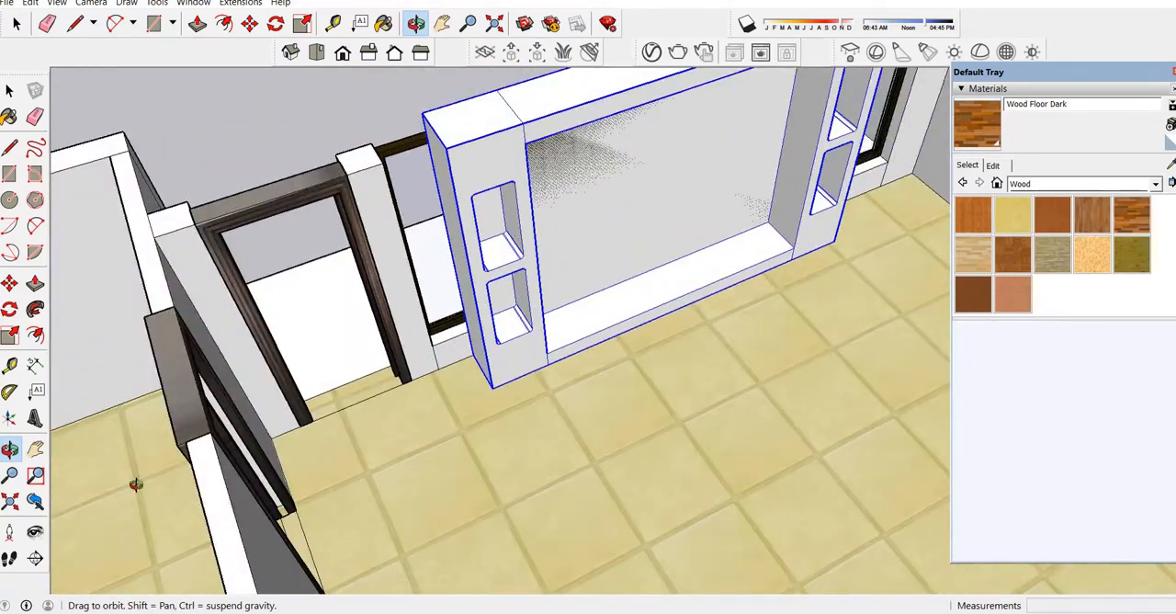
{"action": "left_click", "coordinate": [10, 334]}
{"action": "left_click_drag", "start_coordinate": [464, 266], "coordinate": [539, 242]}
{"action": "scroll", "coordinate": [483, 224], "scroll_direction": "down", "scroll_amount": 2}
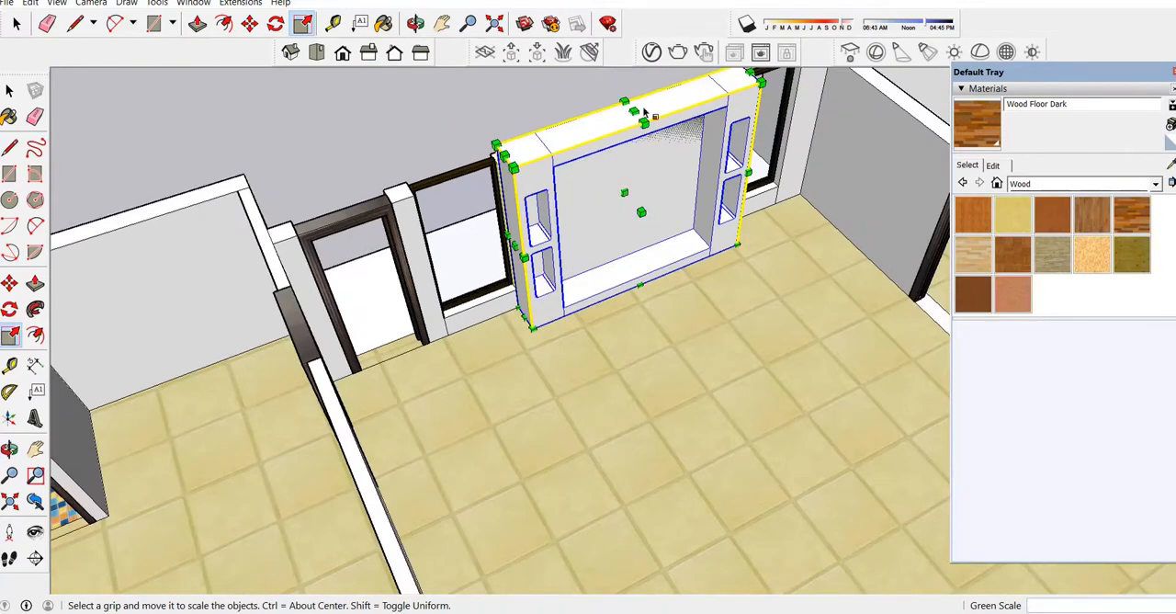
{"action": "left_click_drag", "start_coordinate": [634, 111], "coordinate": [634, 133]}
{"action": "left_click", "coordinate": [414, 25]}
{"action": "scroll", "coordinate": [560, 229], "scroll_direction": "down", "scroll_amount": 3}
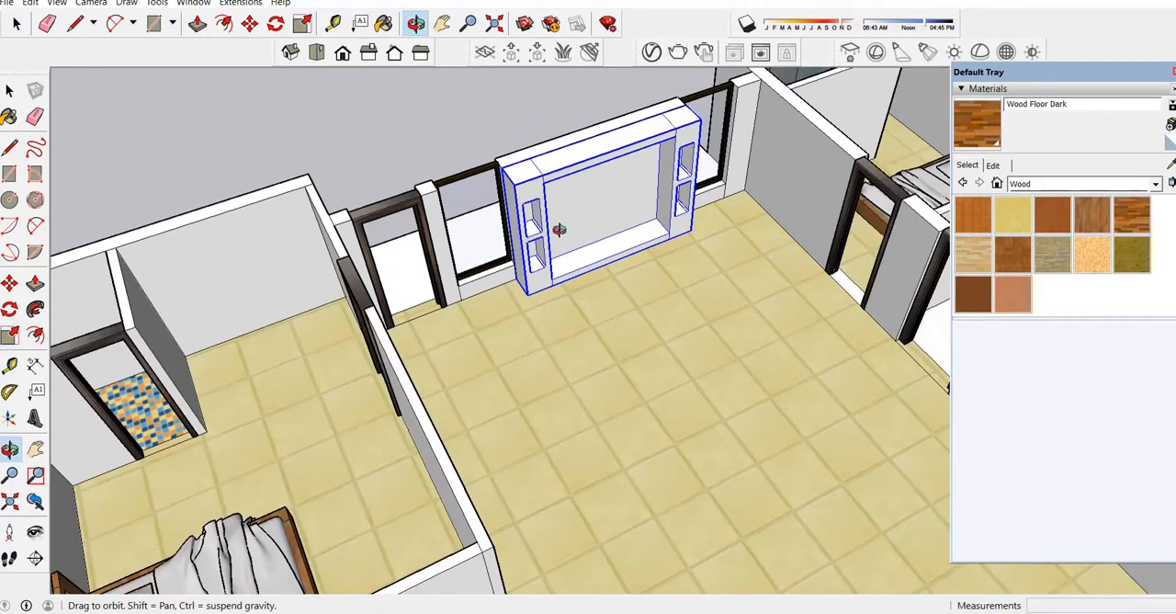
Examine the TV wall unit and the overall room layout from the living room and from outside the house.
{"action": "left_click_drag", "start_coordinate": [559, 229], "coordinate": [432, 124]}
{"action": "scroll", "coordinate": [501, 230], "scroll_direction": "down", "scroll_amount": 4}
{"action": "scroll", "coordinate": [563, 200], "scroll_direction": "up", "scroll_amount": 3}
{"action": "left_click_drag", "start_coordinate": [565, 200], "coordinate": [396, 243]}
{"action": "scroll", "coordinate": [581, 223], "scroll_direction": "up", "scroll_amount": 5}
{"action": "scroll", "coordinate": [582, 222], "scroll_direction": "down", "scroll_amount": 5}
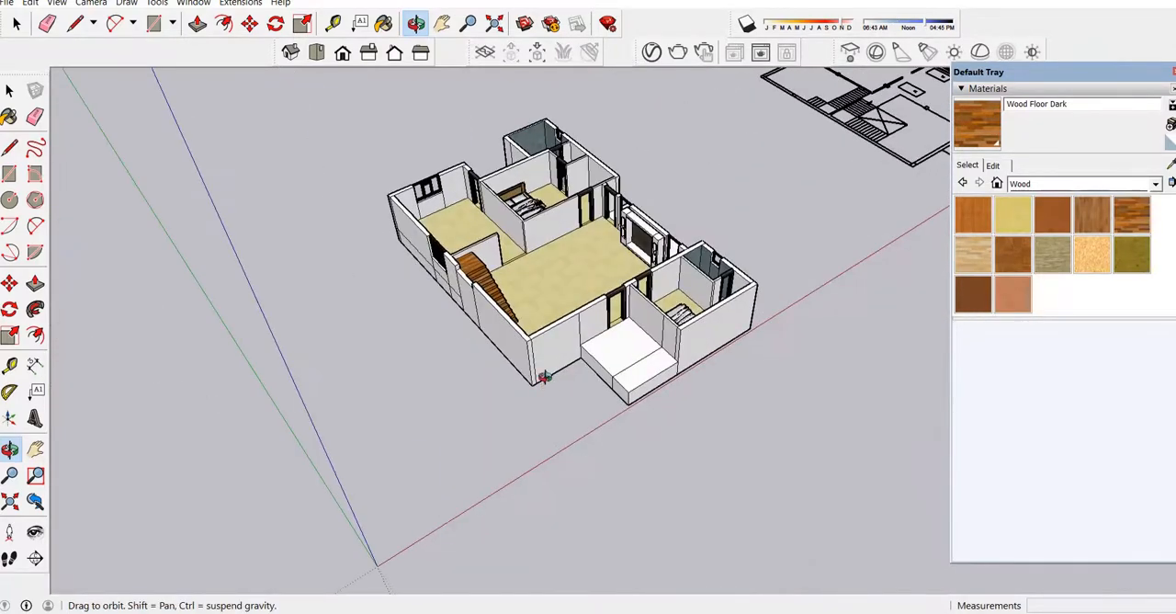
{"action": "scroll", "coordinate": [573, 268], "scroll_direction": "up", "scroll_amount": 4}
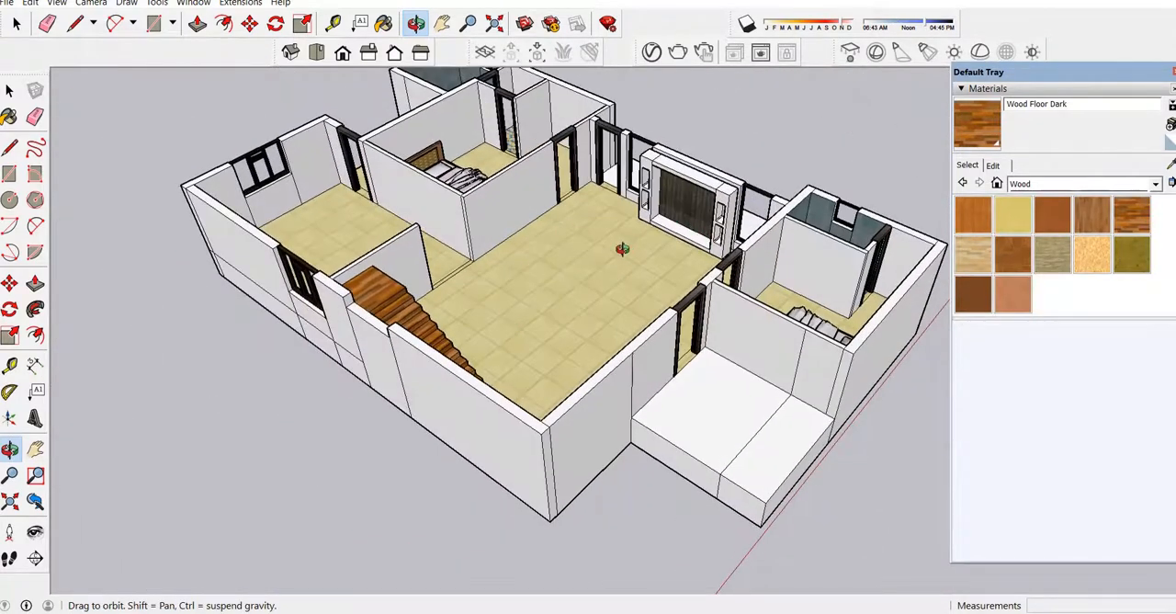
{"action": "scroll", "coordinate": [614, 260], "scroll_direction": "up", "scroll_amount": 2}
{"action": "scroll", "coordinate": [567, 252], "scroll_direction": "down", "scroll_amount": 10}
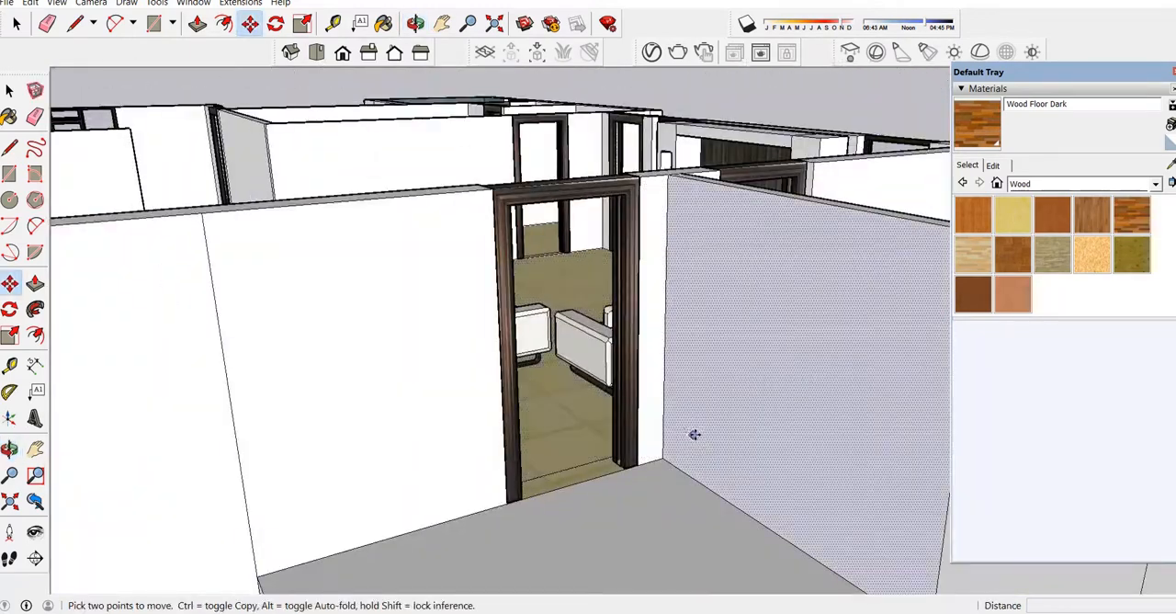
{"action": "scroll", "coordinate": [694, 435], "scroll_direction": "down", "scroll_amount": 4}
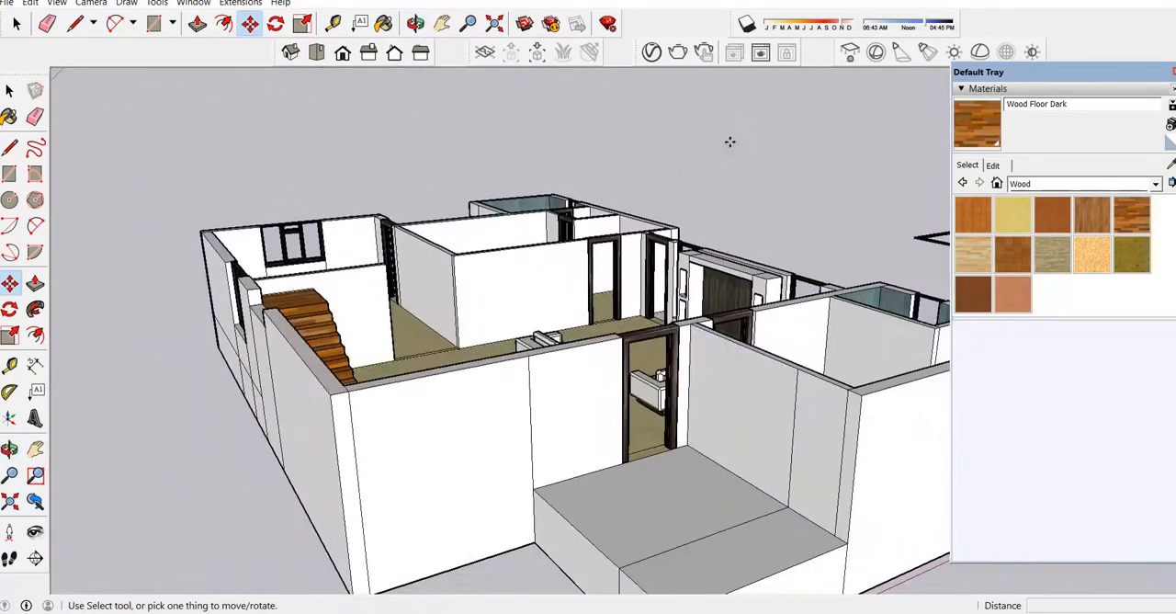
Examine the sofa arrangement in the living room in front of the TV wall unit.
{"action": "left_click", "coordinate": [416, 23]}
{"action": "scroll", "coordinate": [488, 132], "scroll_direction": "down", "scroll_amount": 6}
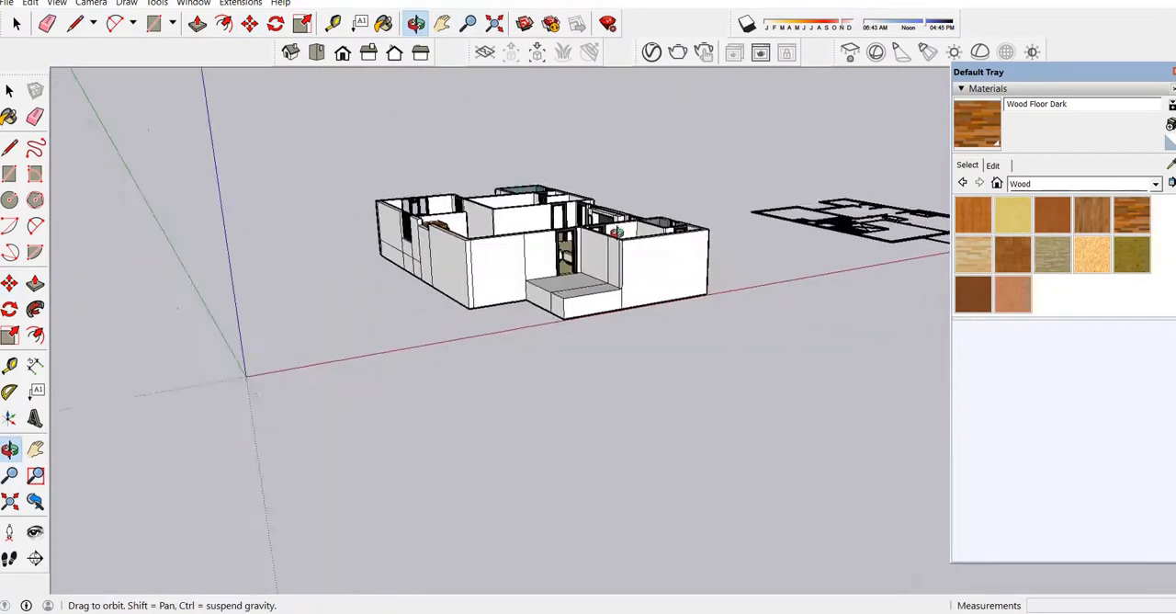
{"action": "left_click_drag", "start_coordinate": [488, 131], "coordinate": [588, 386]}
{"action": "scroll", "coordinate": [580, 327], "scroll_direction": "up", "scroll_amount": 10}
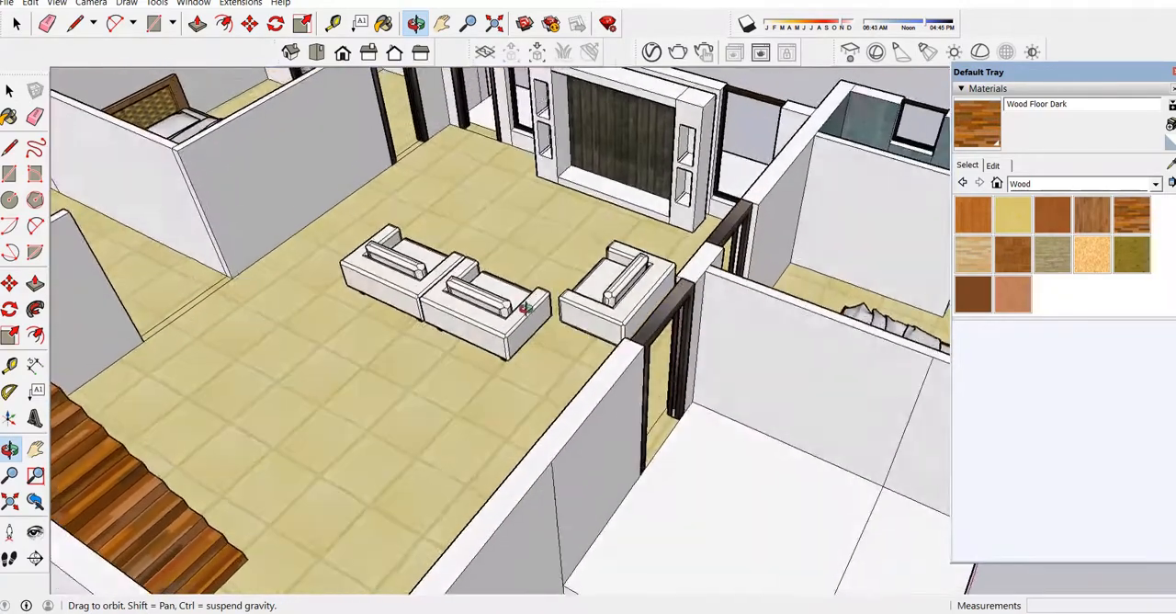
{"action": "left_click_drag", "start_coordinate": [283, 421], "coordinate": [321, 375]}
{"action": "left_click_drag", "start_coordinate": [520, 384], "coordinate": [432, 343]}
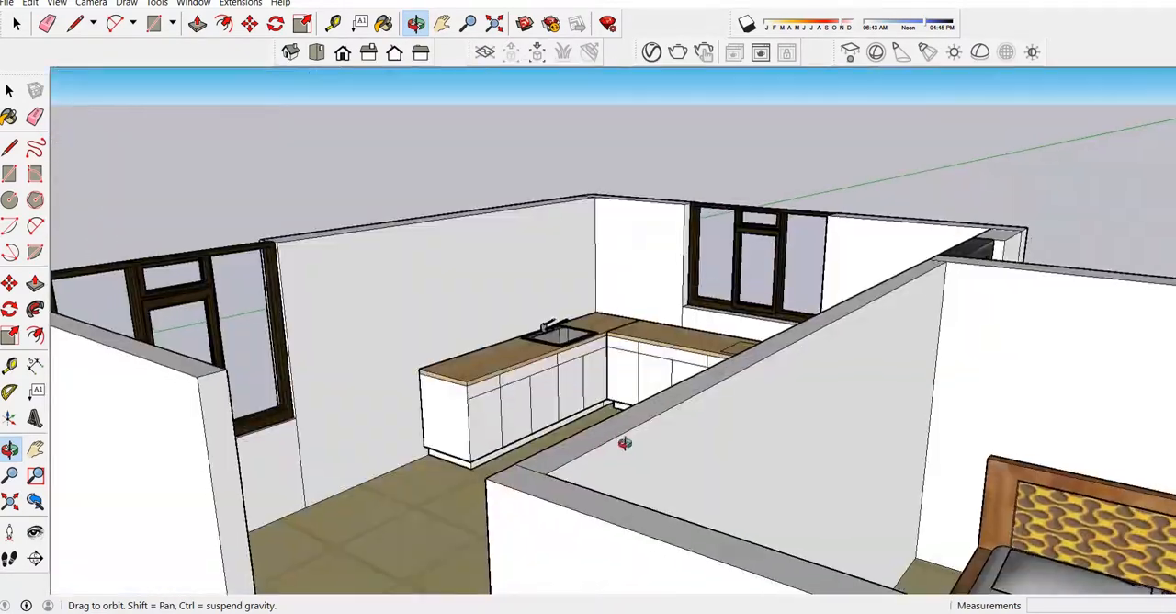
Examine the kitchen's counters and cabinets and the furnished rooms around it from several angles.
{"action": "left_click_drag", "start_coordinate": [625, 443], "coordinate": [707, 453]}
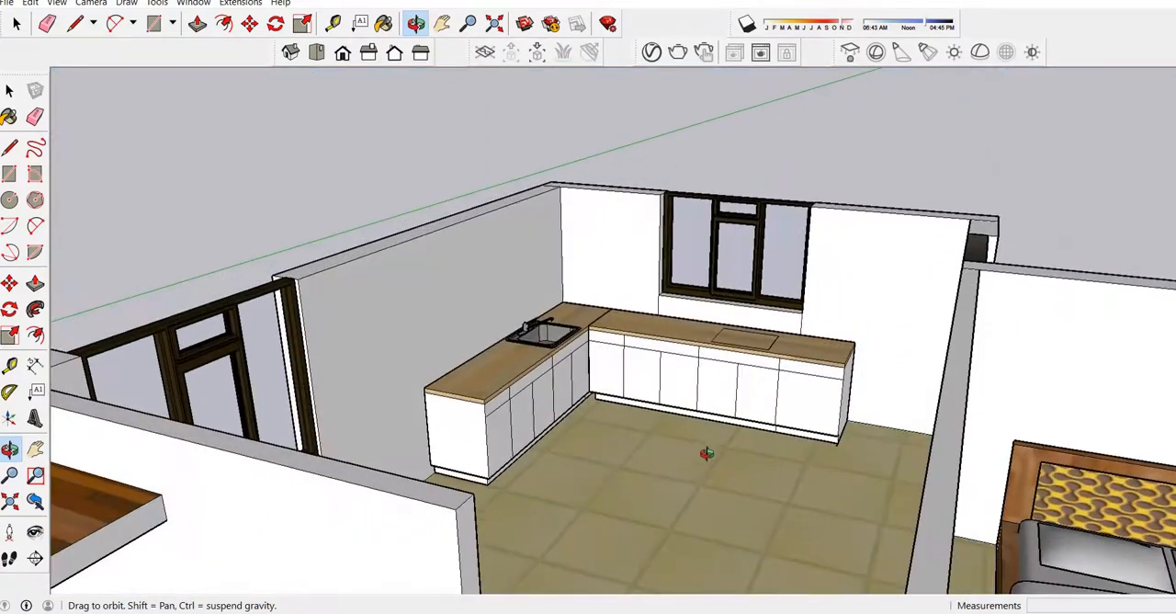
{"action": "scroll", "coordinate": [625, 407], "scroll_direction": "up", "scroll_amount": 4}
{"action": "scroll", "coordinate": [637, 395], "scroll_direction": "down", "scroll_amount": 3}
{"action": "left_click_drag", "start_coordinate": [638, 395], "coordinate": [620, 409]}
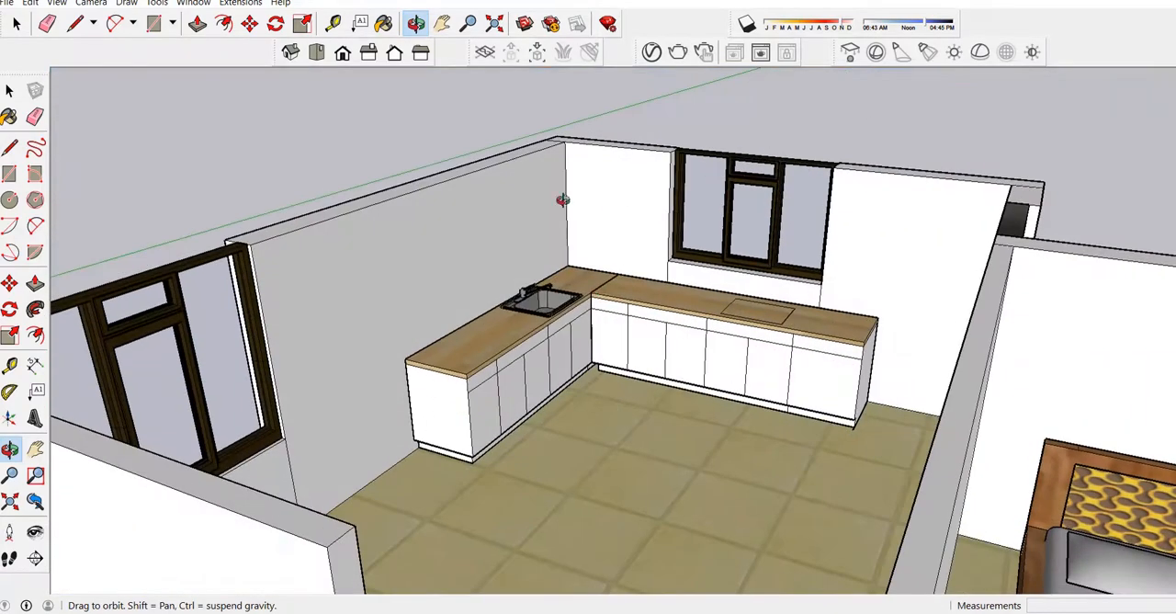
{"action": "left_click_drag", "start_coordinate": [425, 271], "coordinate": [695, 280]}
{"action": "left_click_drag", "start_coordinate": [499, 329], "coordinate": [654, 414]}
{"action": "scroll", "coordinate": [359, 296], "scroll_direction": "down", "scroll_amount": 2}
{"action": "left_click_drag", "start_coordinate": [350, 296], "coordinate": [470, 326]}
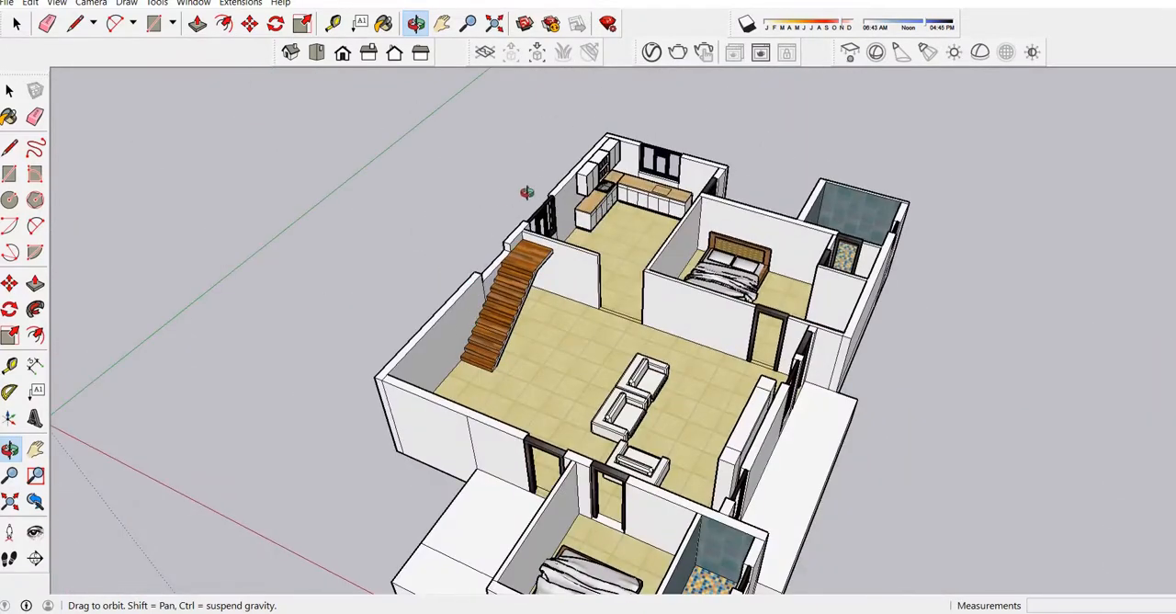
{"action": "scroll", "coordinate": [526, 192], "scroll_direction": "up", "scroll_amount": 5}
{"action": "scroll", "coordinate": [675, 230], "scroll_direction": "down", "scroll_amount": 3}
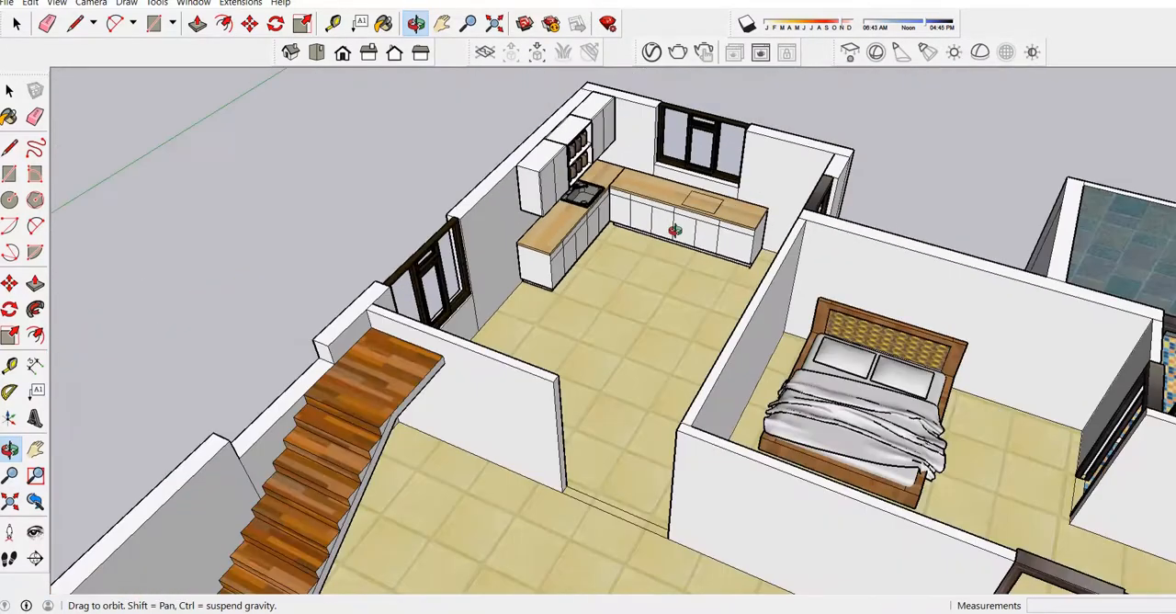
Examine the tall cabinet in the kitchen and the matching wardrobe in the adjoining bedroom, along with the overall room layout.
{"action": "scroll", "coordinate": [743, 312], "scroll_direction": "down", "scroll_amount": 3}
{"action": "mouse_move", "coordinate": [699, 326]}
{"action": "left_mouse_down"}
{"action": "mouse_move", "coordinate": [612, 341]}
{"action": "mouse_move", "coordinate": [487, 274]}
{"action": "left_mouse_up"}
{"action": "scroll", "coordinate": [486, 272], "scroll_direction": "down", "scroll_amount": 5}
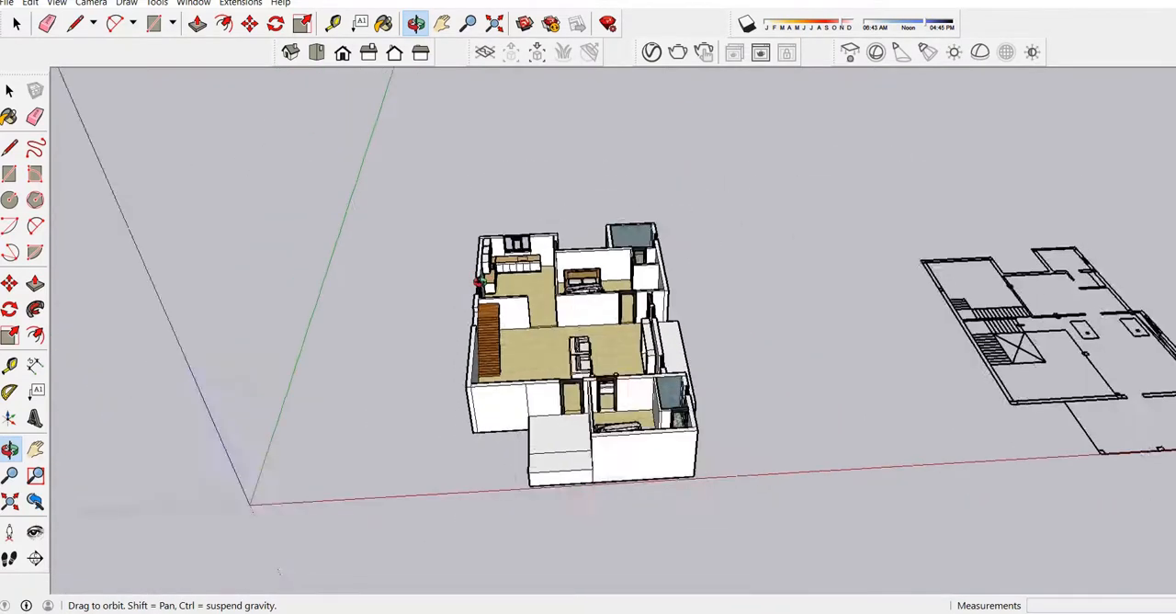
{"action": "scroll", "coordinate": [463, 304], "scroll_direction": "up", "scroll_amount": 8}
{"action": "left_click_drag", "start_coordinate": [574, 299], "coordinate": [699, 282]}
{"action": "scroll", "coordinate": [472, 271], "scroll_direction": "up", "scroll_amount": 5}
{"action": "scroll", "coordinate": [472, 271], "scroll_direction": "down", "scroll_amount": 6}
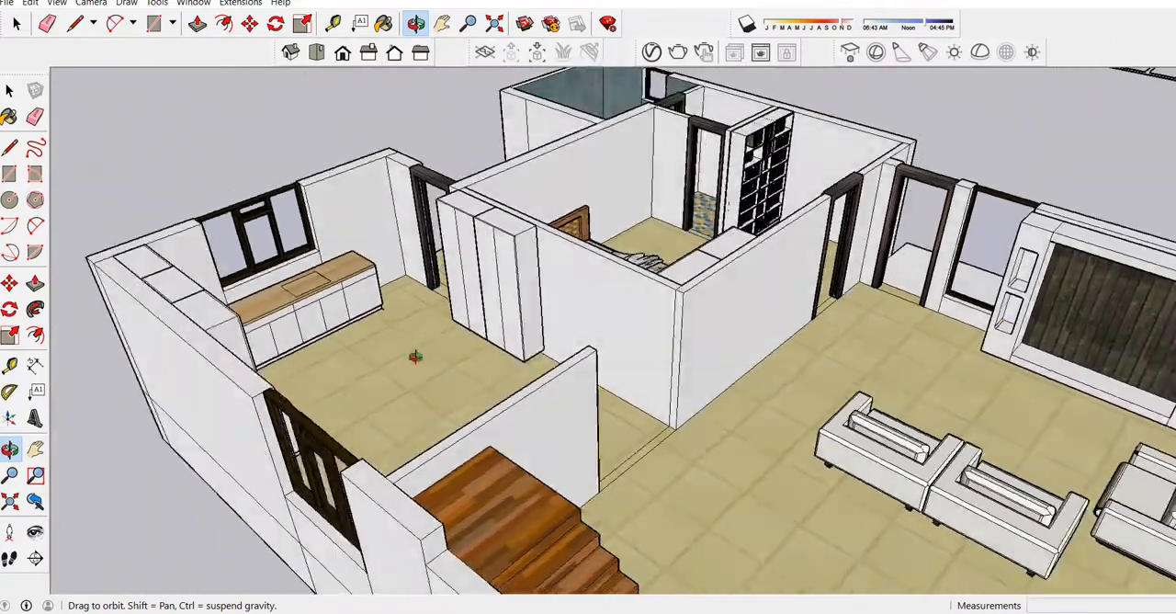
{"action": "left_click_drag", "start_coordinate": [416, 357], "coordinate": [955, 284]}
{"action": "mouse_move", "coordinate": [632, 239]}
{"action": "left_mouse_down"}
{"action": "mouse_move", "coordinate": [651, 457]}
{"action": "mouse_move", "coordinate": [614, 407]}
{"action": "left_mouse_up"}
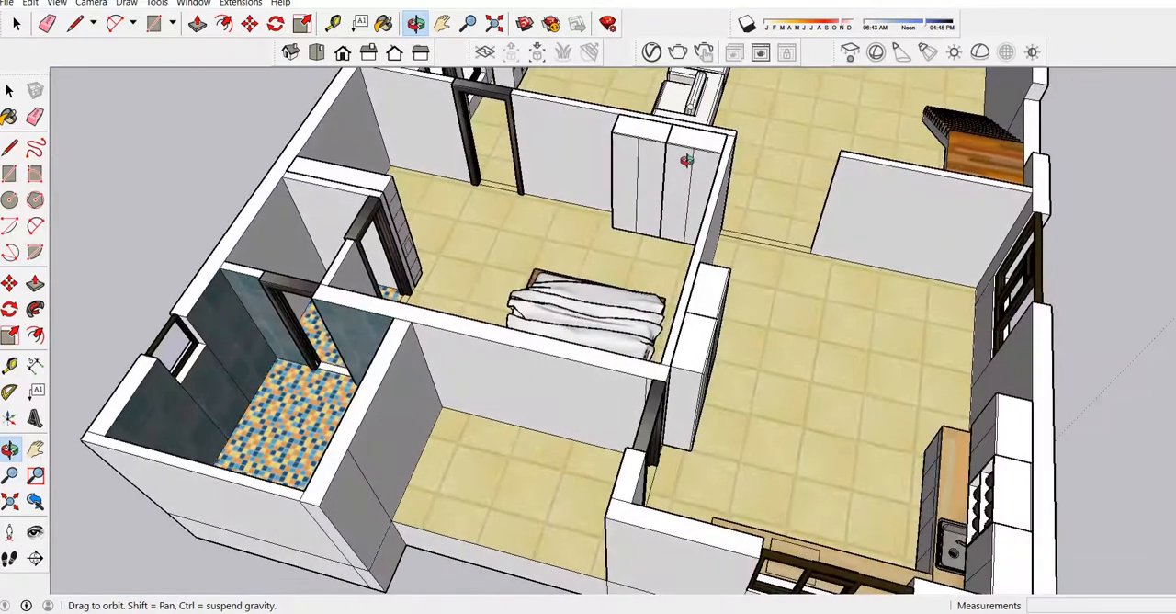
{"action": "scroll", "coordinate": [687, 160], "scroll_direction": "down", "scroll_amount": 8}
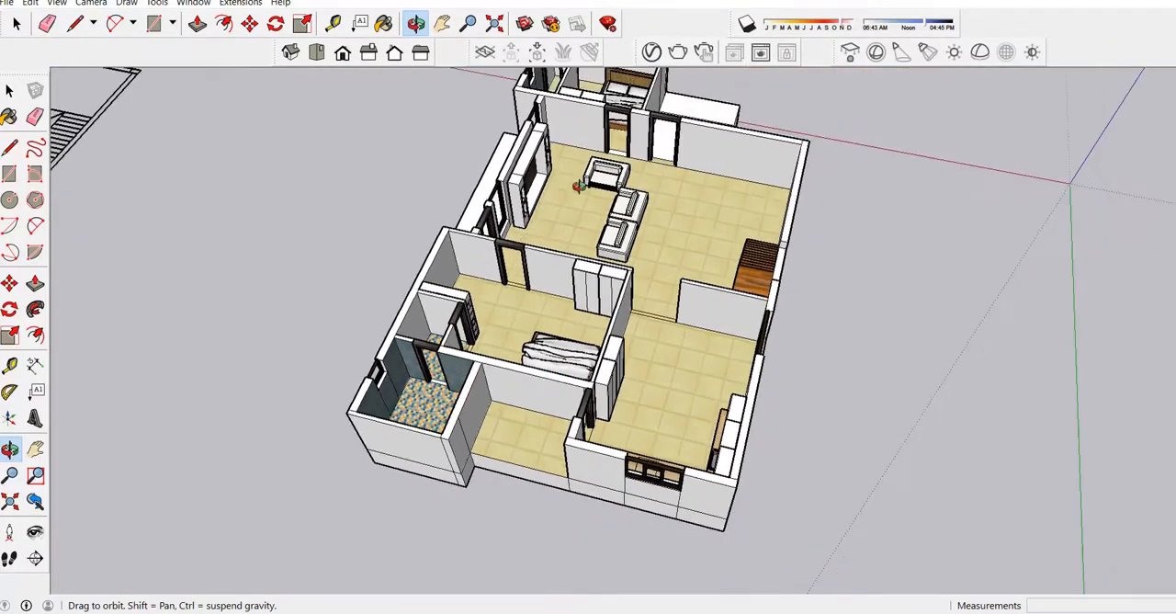
Examine the bedroom beside the kitchen, including its bed, wardrobe and bookshelf, from above and from the living room side.
{"action": "mouse_move", "coordinate": [733, 241]}
{"action": "left_mouse_down"}
{"action": "mouse_move", "coordinate": [404, 318]}
{"action": "mouse_move", "coordinate": [342, 313]}
{"action": "left_mouse_up"}
{"action": "scroll", "coordinate": [643, 183], "scroll_direction": "up", "scroll_amount": 3}
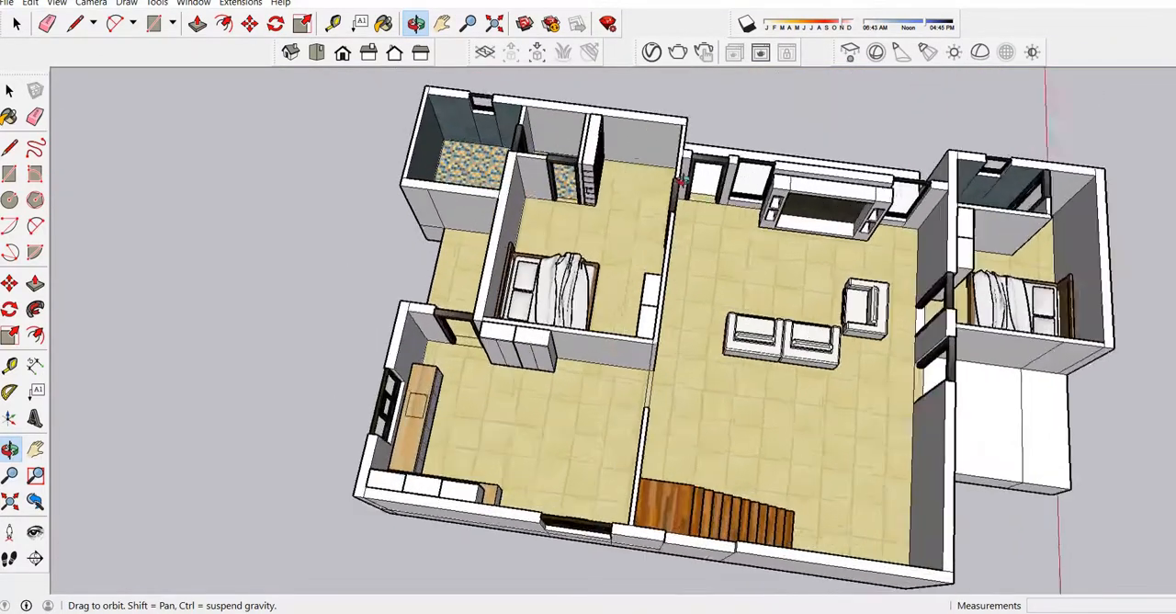
{"action": "scroll", "coordinate": [680, 182], "scroll_direction": "up", "scroll_amount": 3}
{"action": "left_click_drag", "start_coordinate": [603, 267], "coordinate": [546, 185]}
{"action": "scroll", "coordinate": [617, 149], "scroll_direction": "up", "scroll_amount": 4}
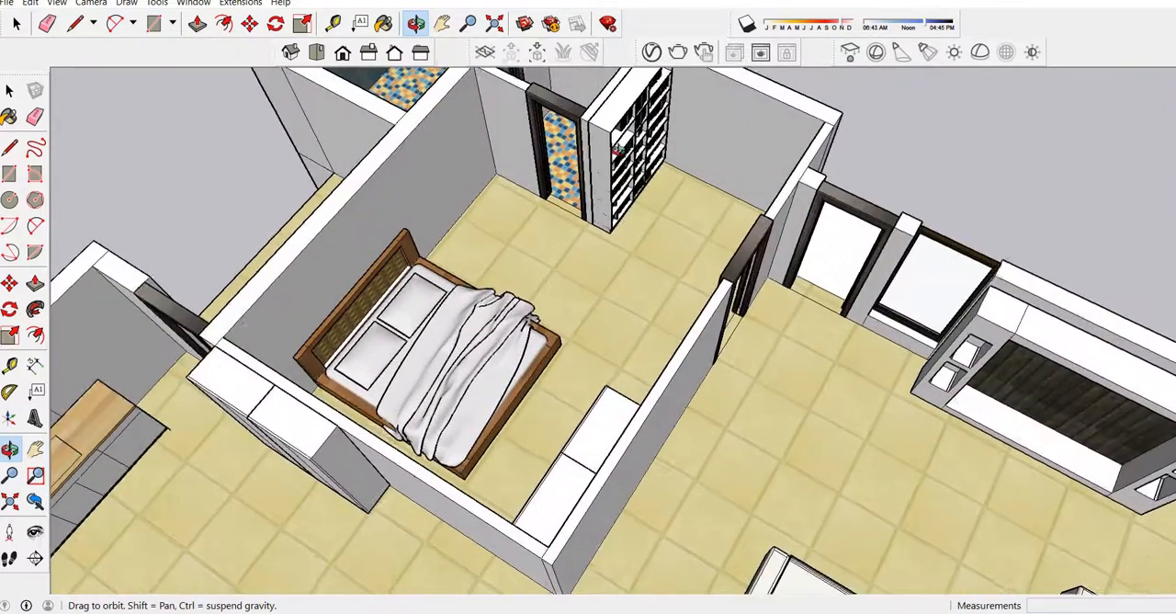
{"action": "mouse_move", "coordinate": [617, 149]}
{"action": "left_mouse_down"}
{"action": "mouse_move", "coordinate": [714, 210]}
{"action": "mouse_move", "coordinate": [622, 163]}
{"action": "left_mouse_up"}
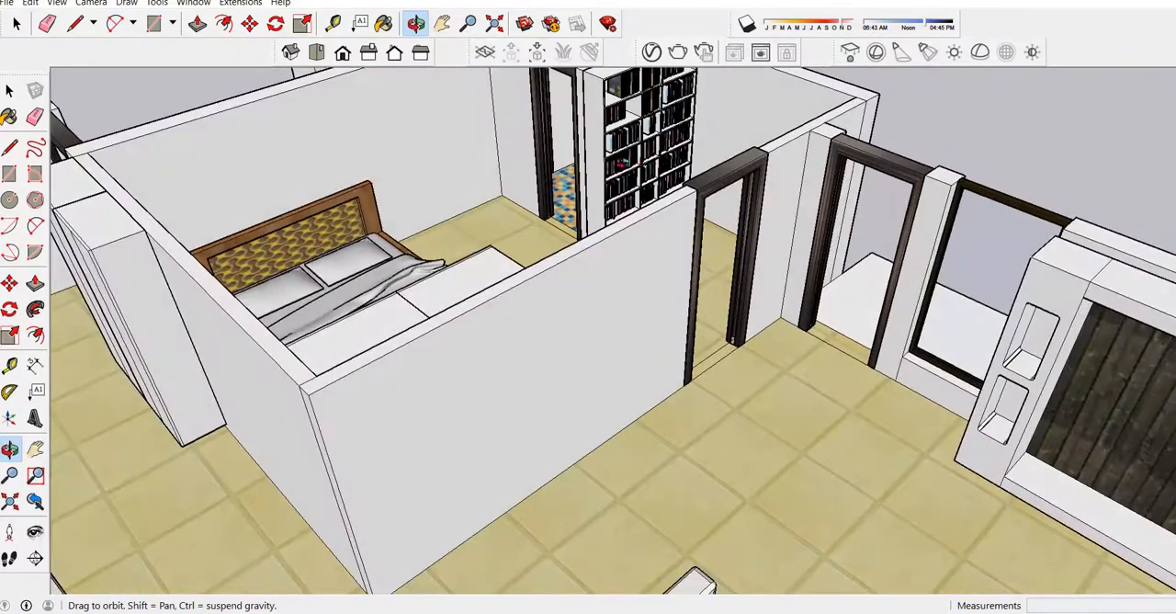
{"action": "scroll", "coordinate": [622, 163], "scroll_direction": "down", "scroll_amount": 5}
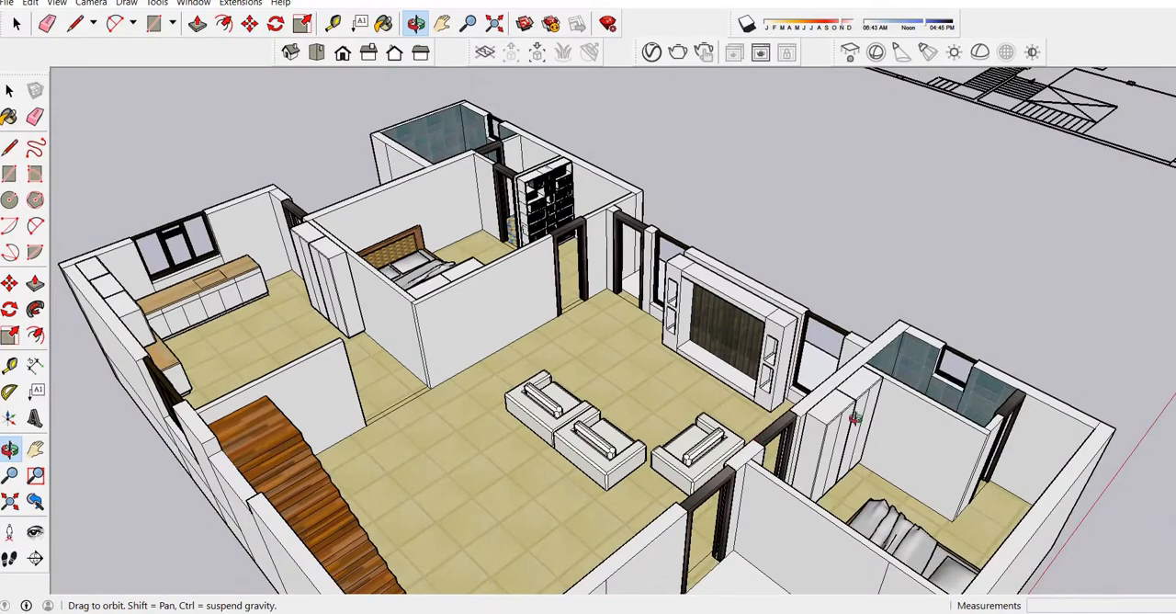
Examine the other bedroom's wardrobe and the furnished living room, kitchen and staircase from outside the house.
{"action": "scroll", "coordinate": [854, 418], "scroll_direction": "up", "scroll_amount": 3}
{"action": "mouse_move", "coordinate": [876, 482]}
{"action": "left_mouse_down"}
{"action": "mouse_move", "coordinate": [809, 410]}
{"action": "mouse_move", "coordinate": [848, 525]}
{"action": "left_mouse_up"}
{"action": "scroll", "coordinate": [848, 525], "scroll_direction": "down", "scroll_amount": 3}
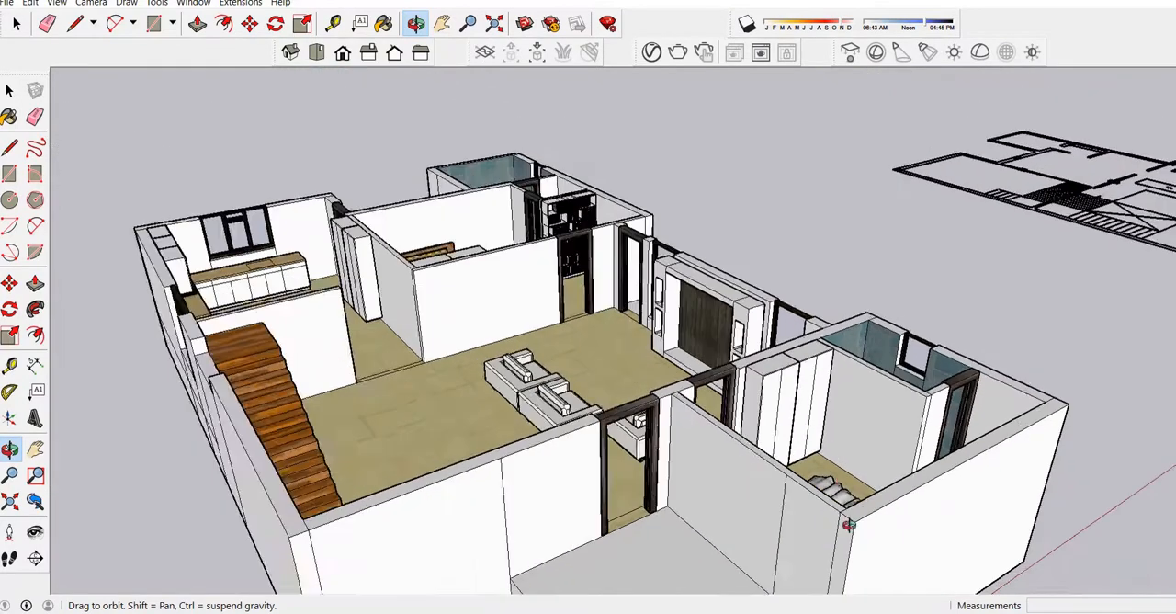
{"action": "scroll", "coordinate": [764, 499], "scroll_direction": "down", "scroll_amount": 2}
{"action": "left_click_drag", "start_coordinate": [603, 449], "coordinate": [664, 470]}
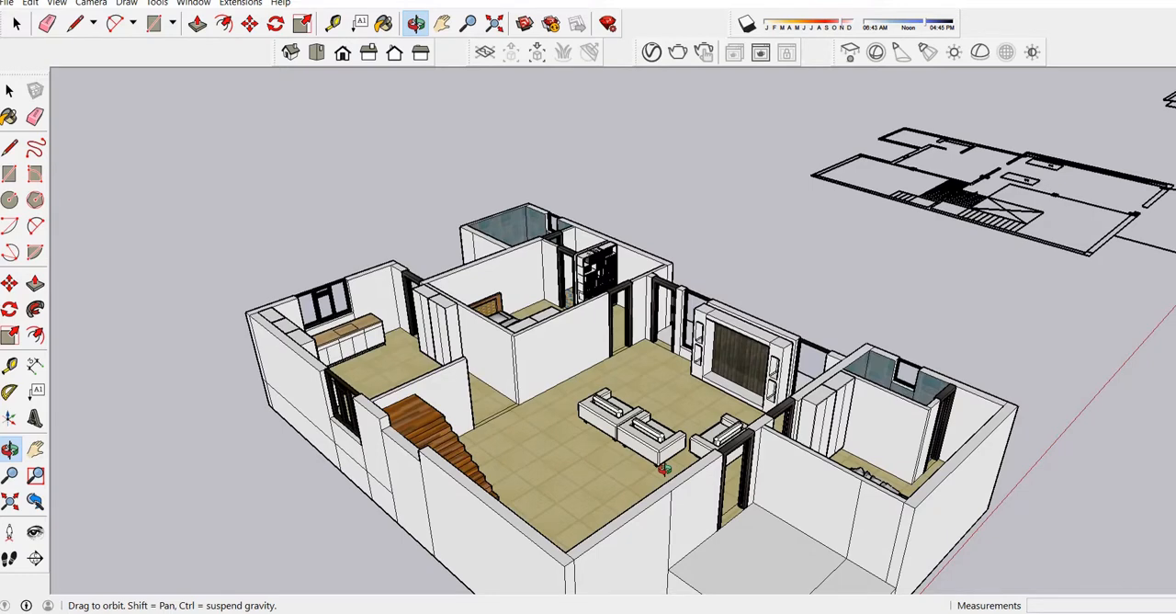
{"action": "scroll", "coordinate": [386, 311], "scroll_direction": "up", "scroll_amount": 4}
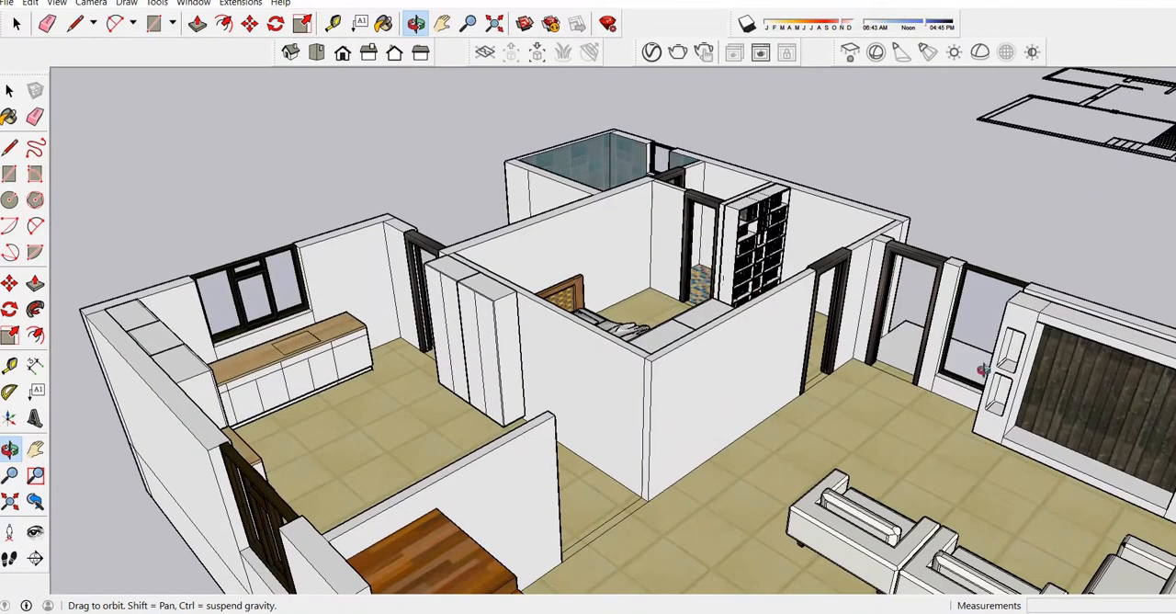
{"action": "scroll", "coordinate": [883, 384], "scroll_direction": "down", "scroll_amount": 2}
{"action": "scroll", "coordinate": [649, 344], "scroll_direction": "down", "scroll_amount": 2}
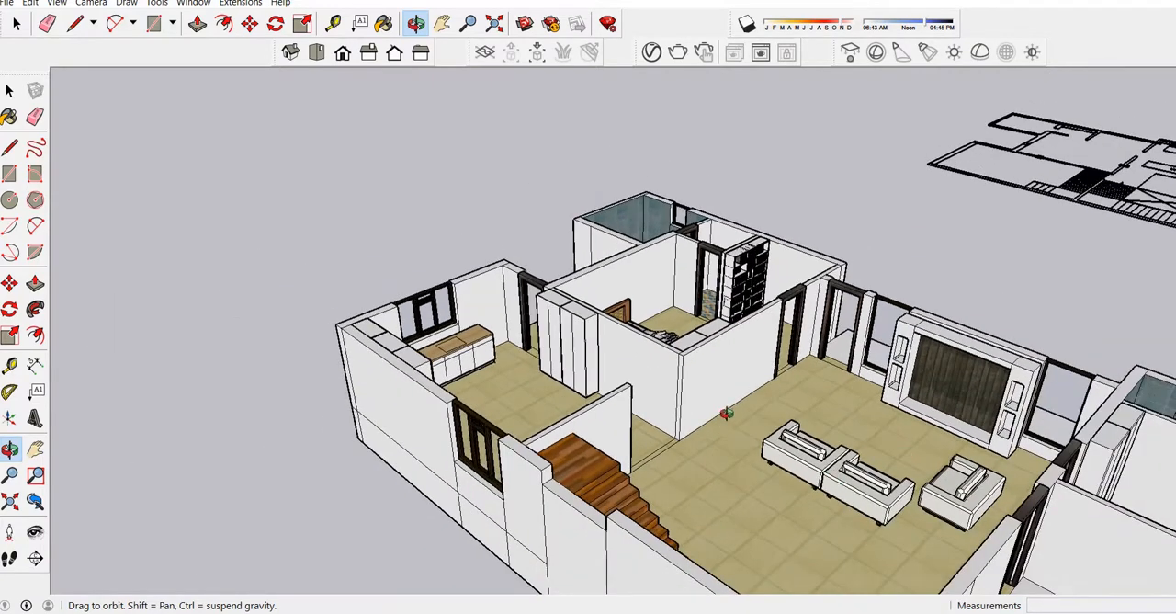
{"action": "left_click_drag", "start_coordinate": [727, 413], "coordinate": [907, 367]}
{"action": "scroll", "coordinate": [647, 351], "scroll_direction": "up", "scroll_amount": 5}
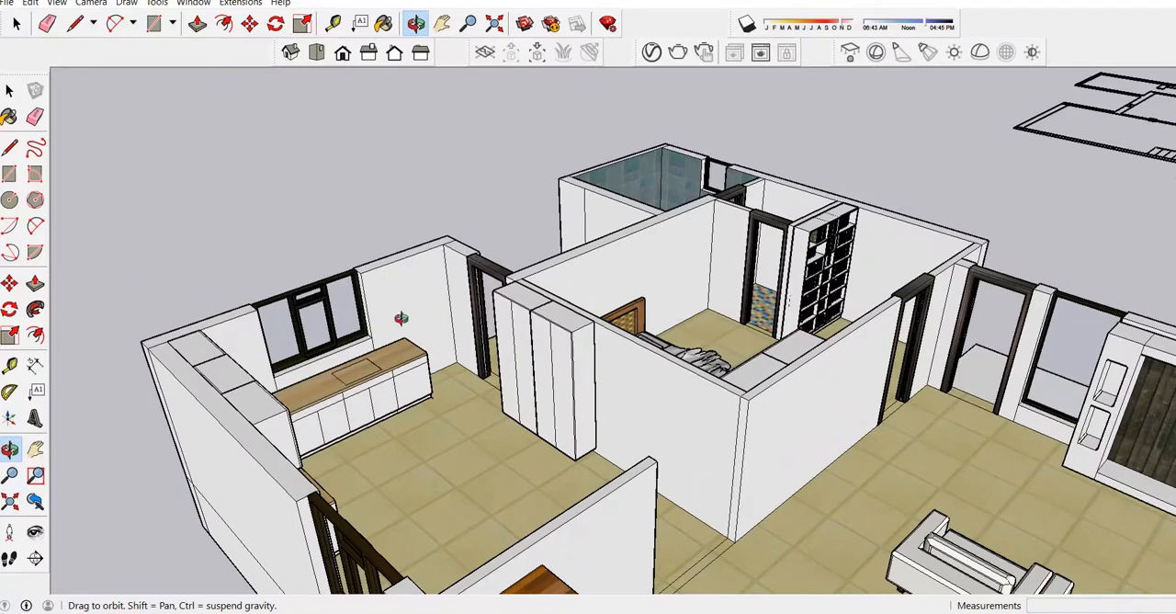
Try painting both halves of the kitchen's tall cabinet component with the Wood Floor Dark material.
{"action": "left_click", "coordinate": [10, 89]}
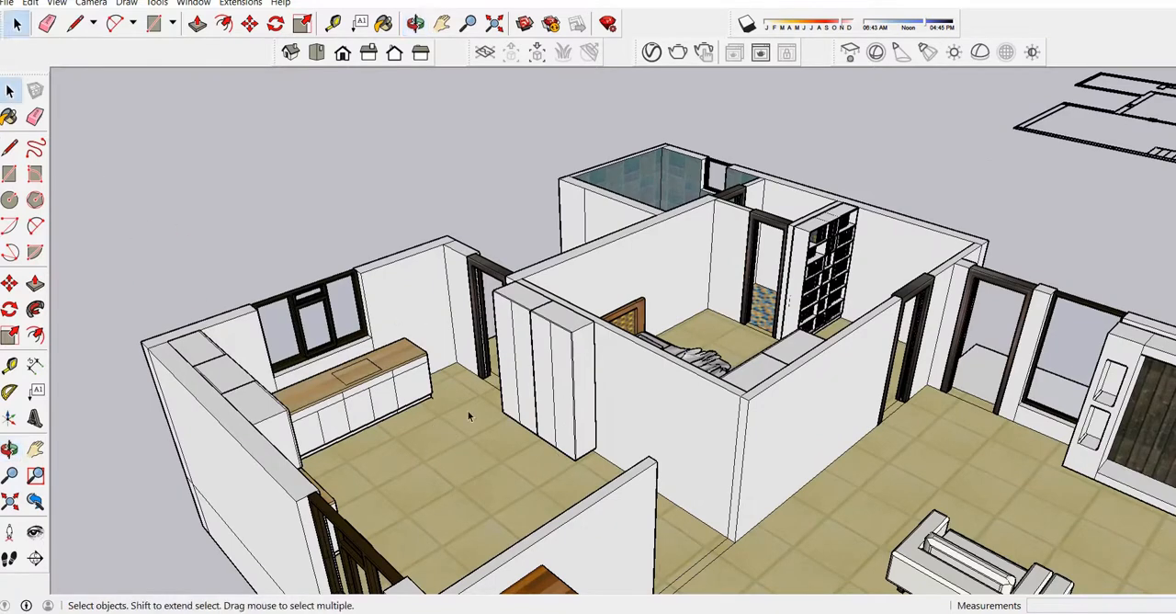
{"action": "left_click", "coordinate": [544, 361]}
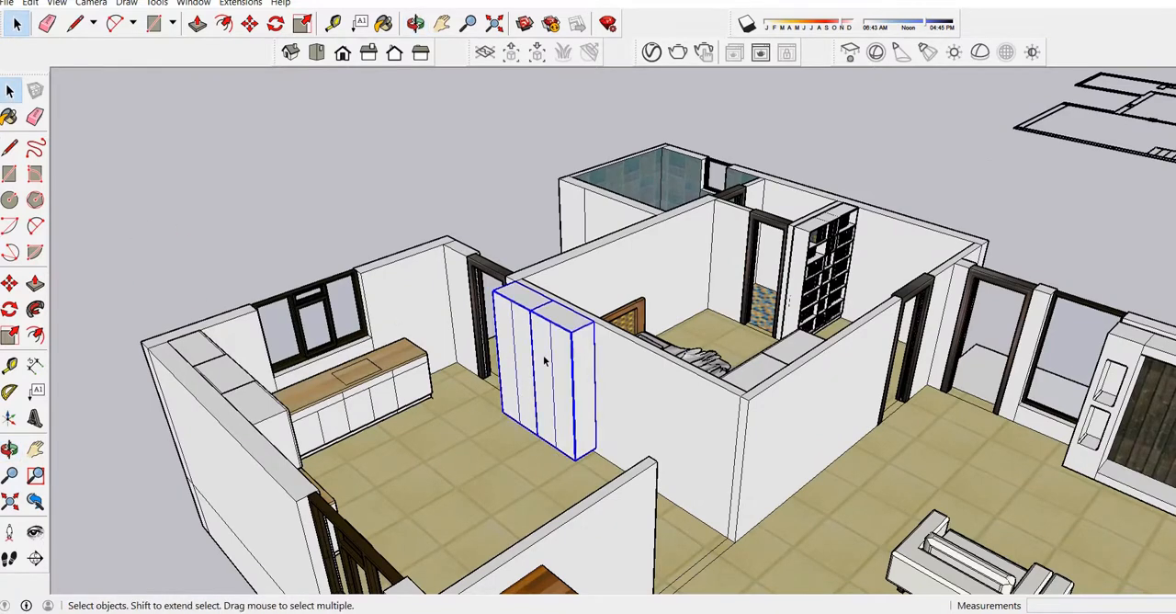
{"action": "right_click", "coordinate": [544, 362]}
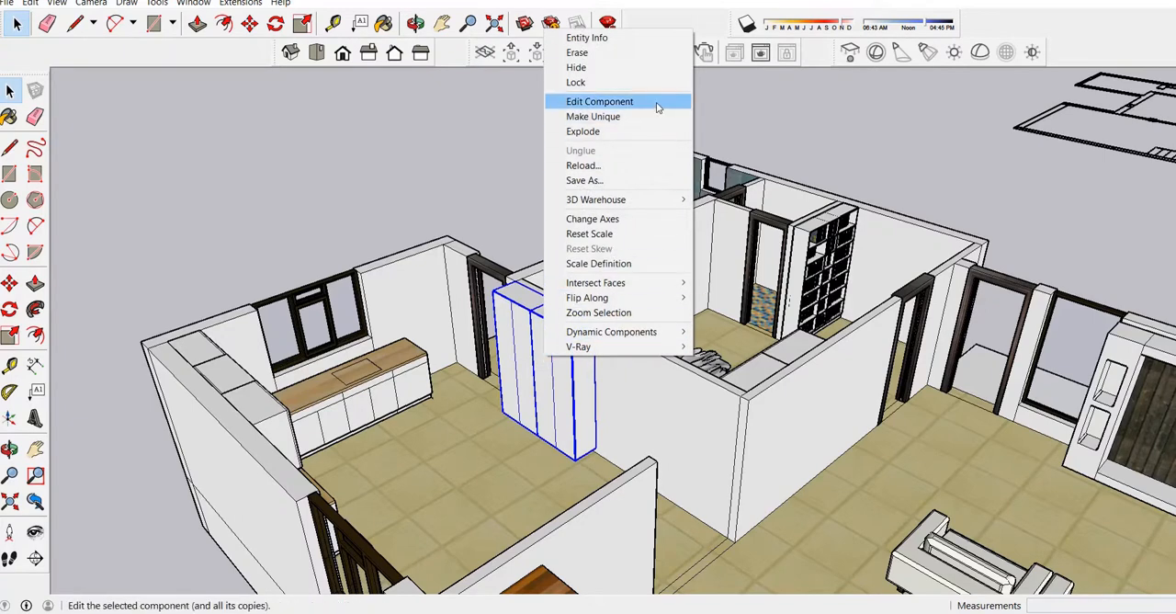
{"action": "left_click", "coordinate": [657, 104]}
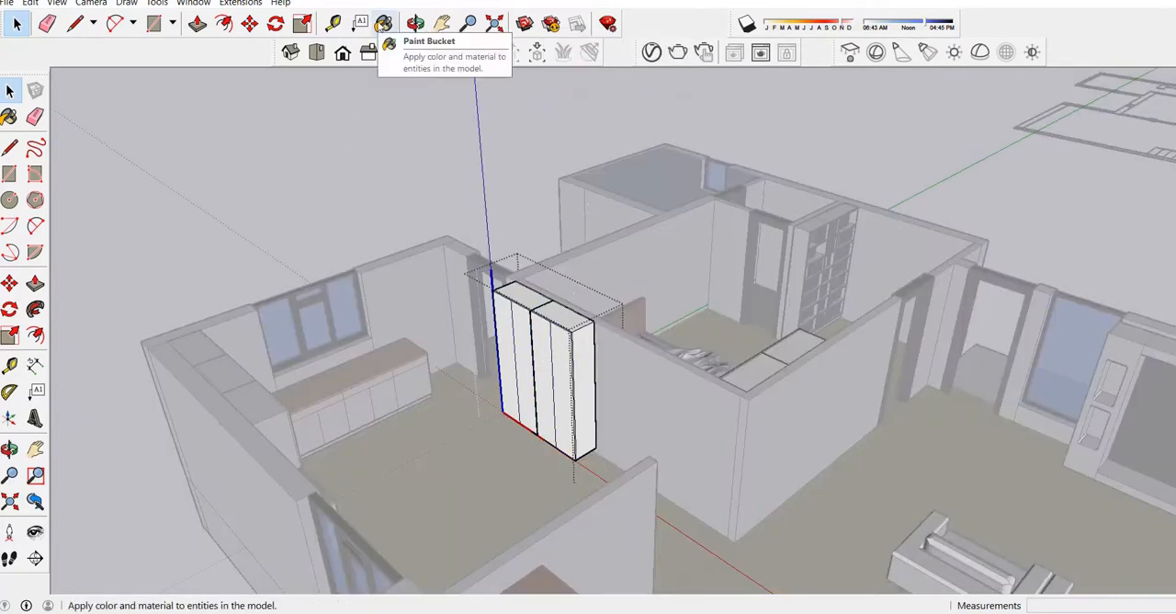
{"action": "left_click", "coordinate": [383, 23]}
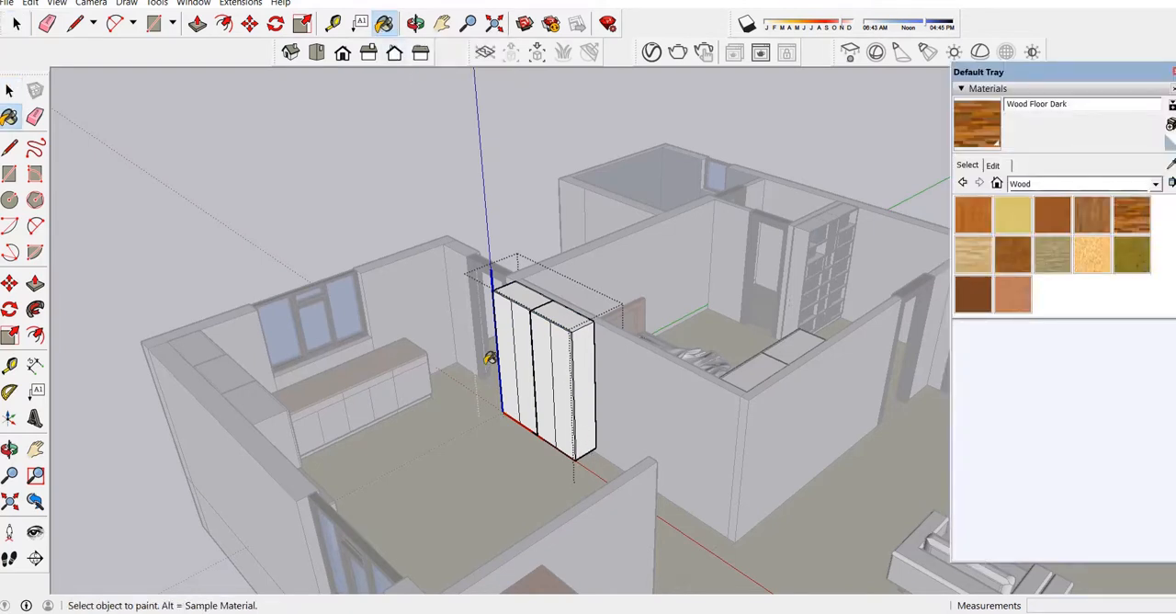
{"action": "key", "text": "alt"}
{"action": "left_click", "coordinate": [520, 324]}
{"action": "left_click", "coordinate": [558, 357]}
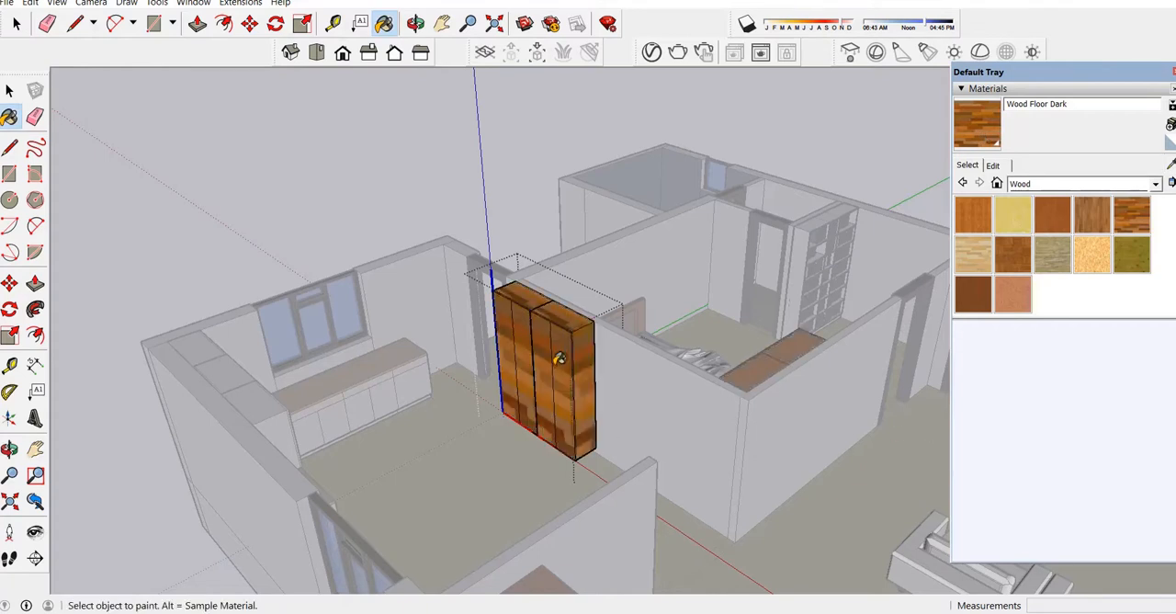
{"action": "scroll", "coordinate": [539, 255], "scroll_direction": "down", "scroll_amount": 3}
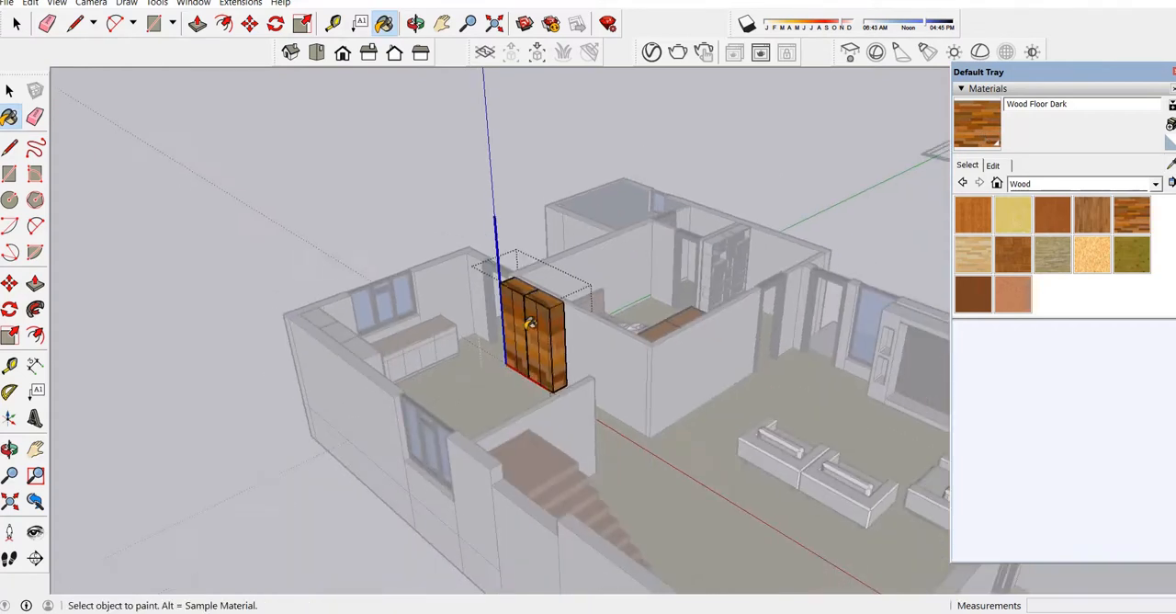
{"action": "scroll", "coordinate": [662, 402], "scroll_direction": "down", "scroll_amount": 1}
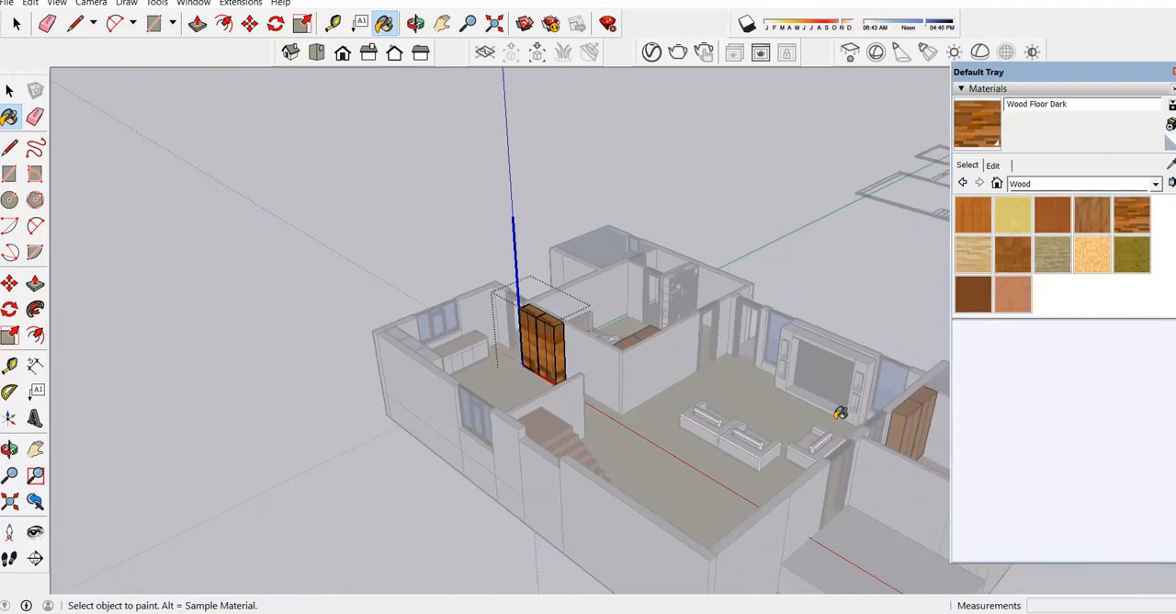
{"action": "scroll", "coordinate": [813, 362], "scroll_direction": "up", "scroll_amount": 1}
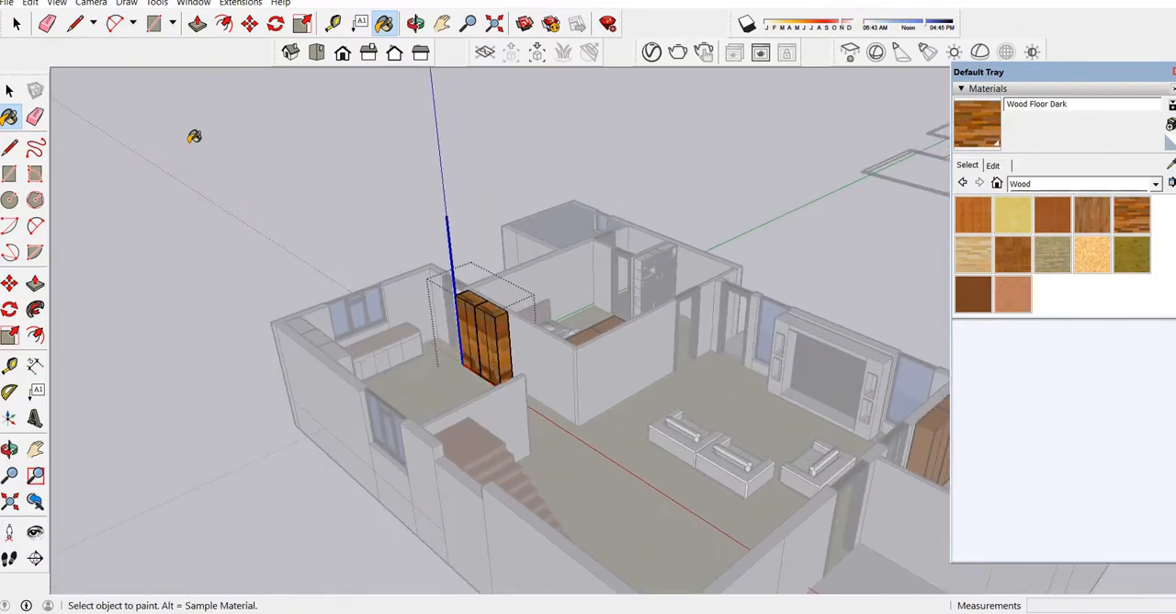
Undo both wood fills on the tall cabinet and leave component editing.
{"action": "key", "text": "ctrl+z"}
{"action": "key", "text": "z"}
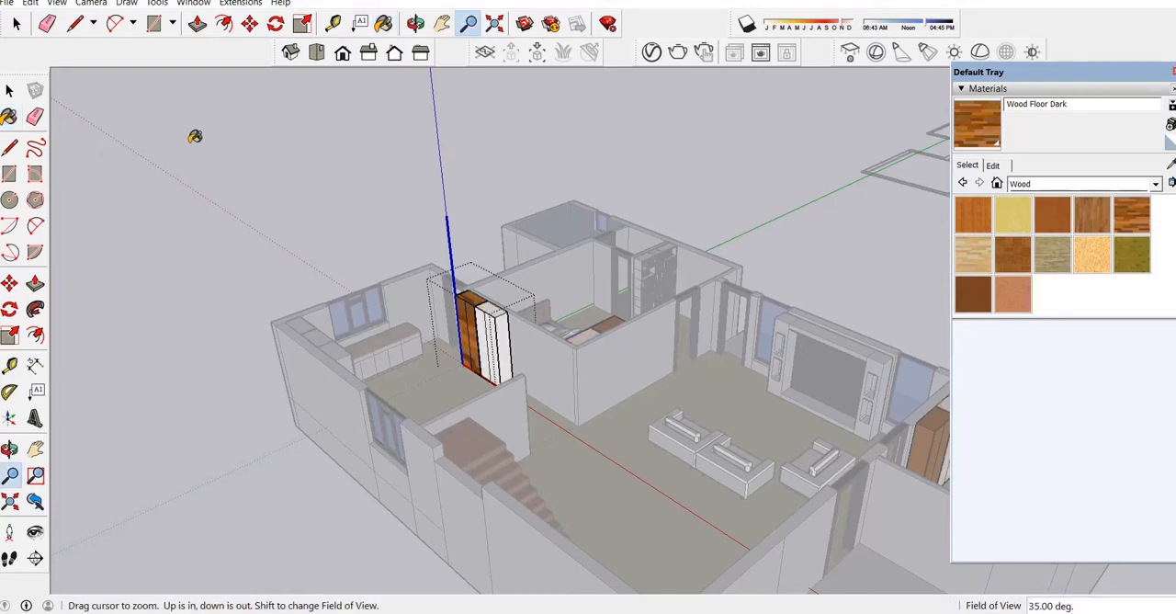
{"action": "key", "text": "ctrl+z"}
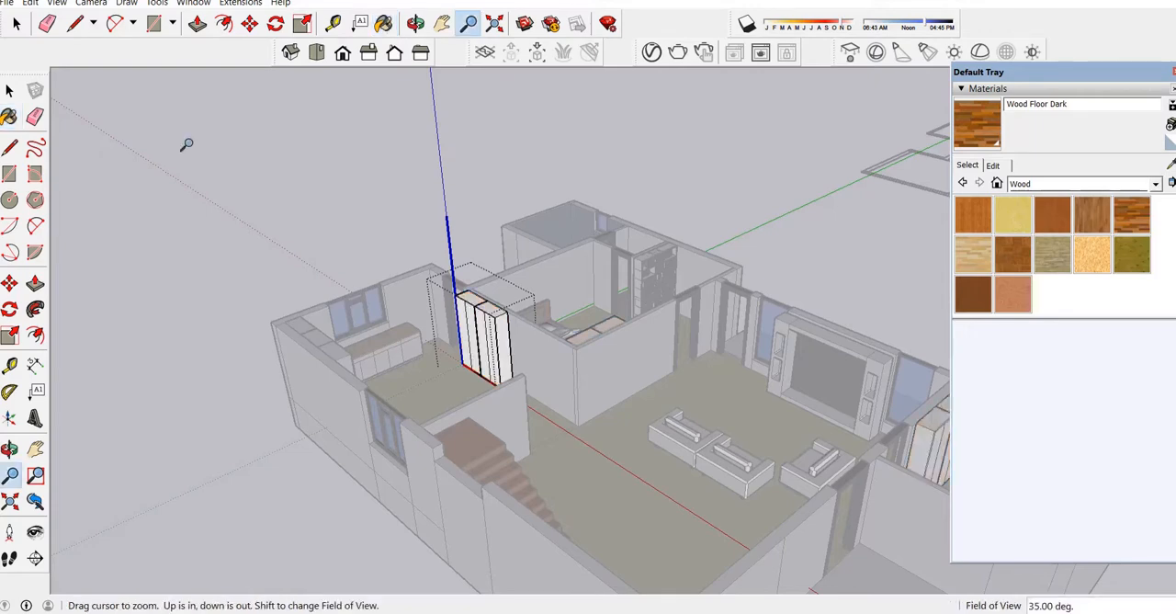
{"action": "left_click", "coordinate": [9, 93]}
{"action": "left_click", "coordinate": [225, 141]}
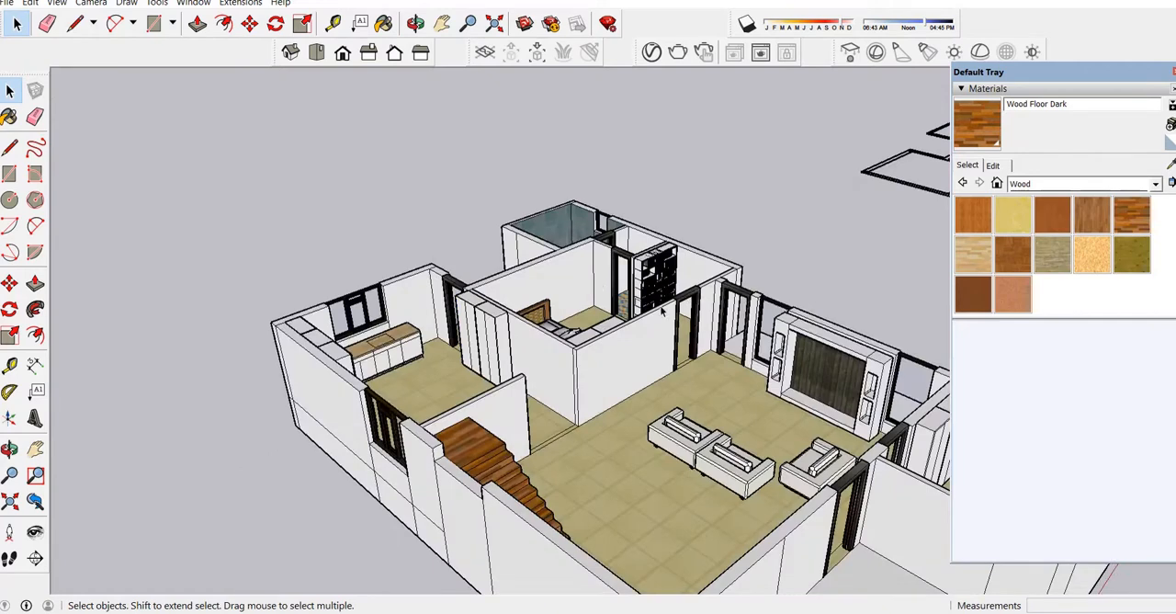
{"action": "scroll", "coordinate": [460, 312], "scroll_direction": "up", "scroll_amount": 6}
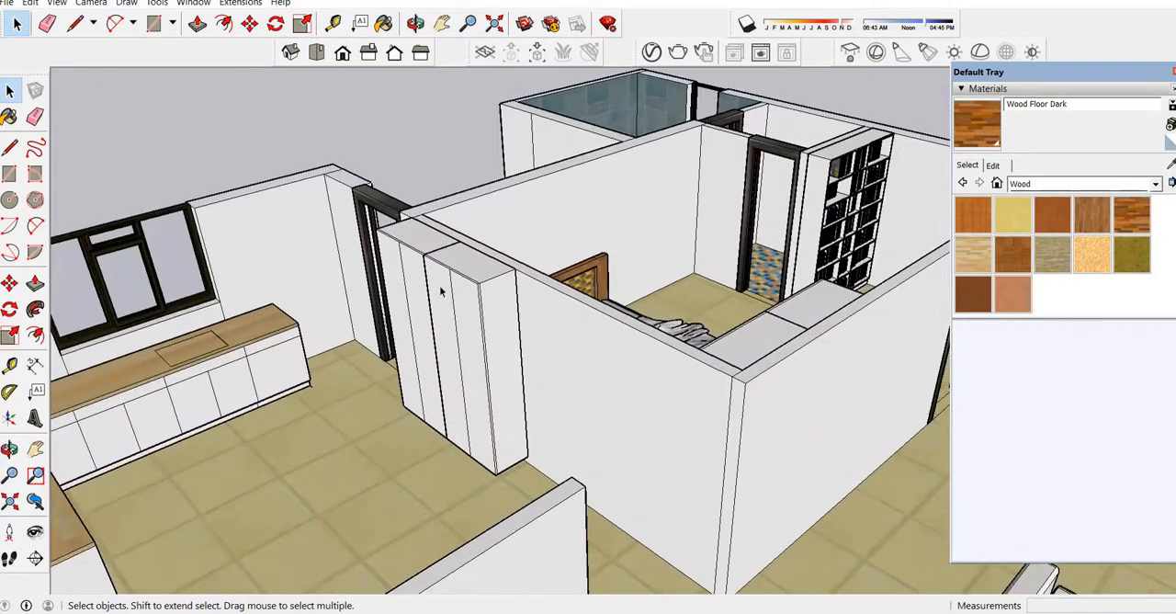
{"action": "scroll", "coordinate": [453, 331], "scroll_direction": "up", "scroll_amount": 2}
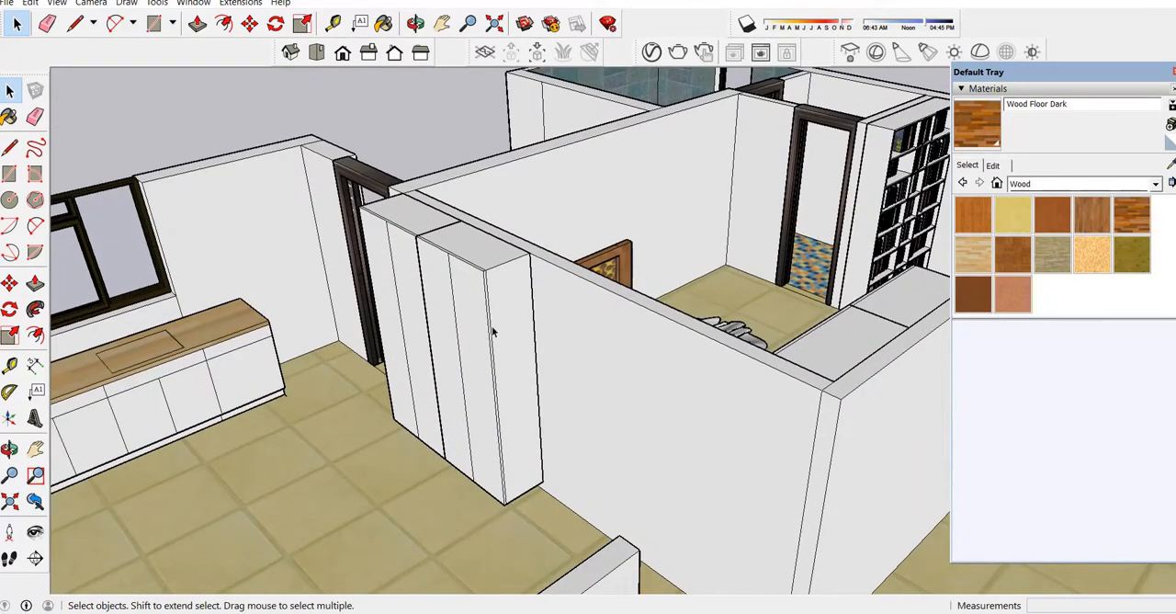
{"action": "scroll", "coordinate": [488, 383], "scroll_direction": "up", "scroll_amount": 2}
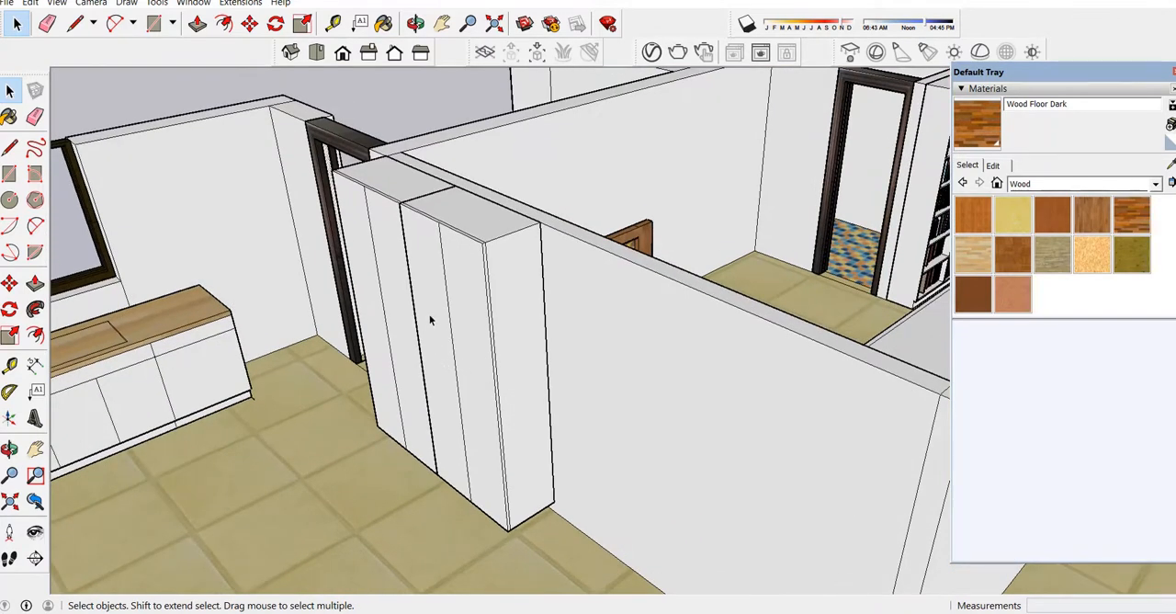
Examine the kitchen, the bedroom beside it and the living room sofas from above within the whole house.
{"action": "scroll", "coordinate": [430, 320], "scroll_direction": "down", "scroll_amount": 8}
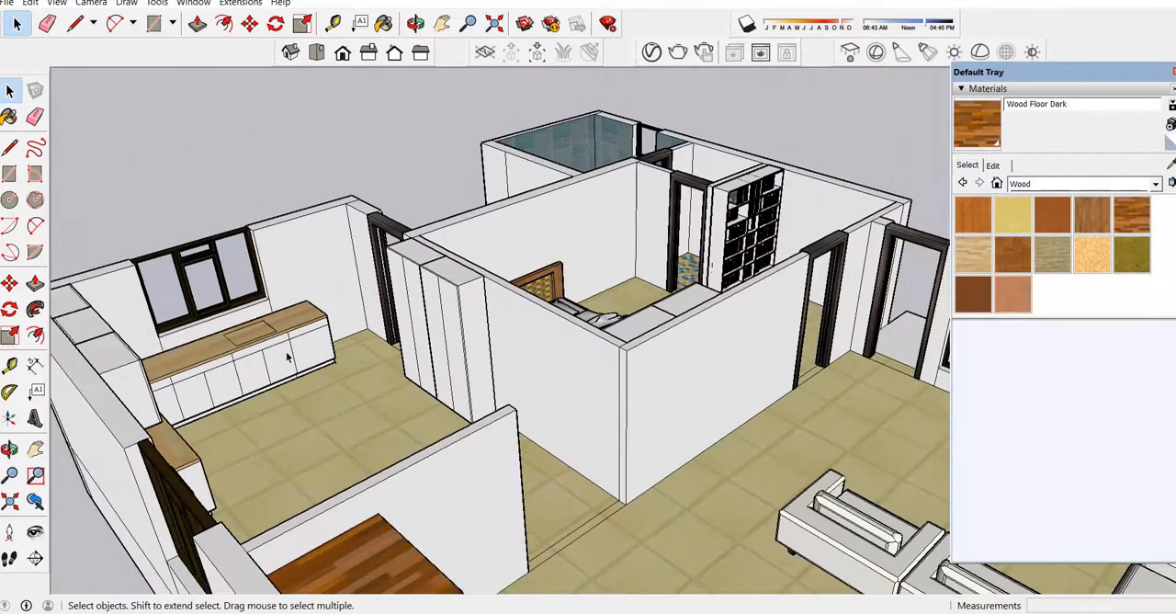
{"action": "scroll", "coordinate": [277, 356], "scroll_direction": "down", "scroll_amount": 2}
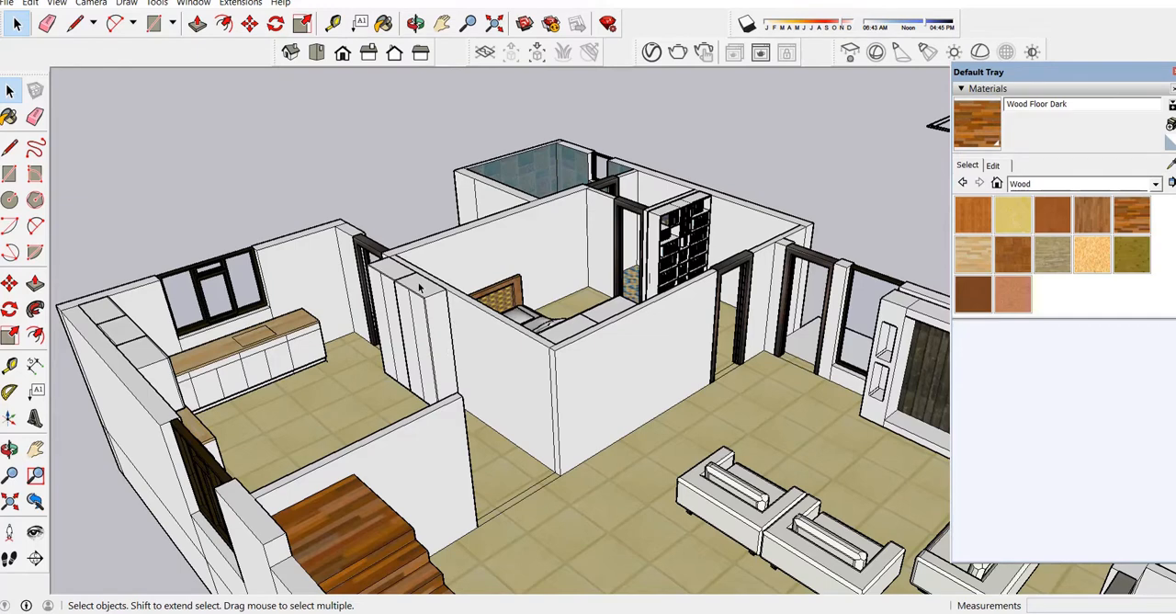
{"action": "scroll", "coordinate": [299, 513], "scroll_direction": "down", "scroll_amount": 3}
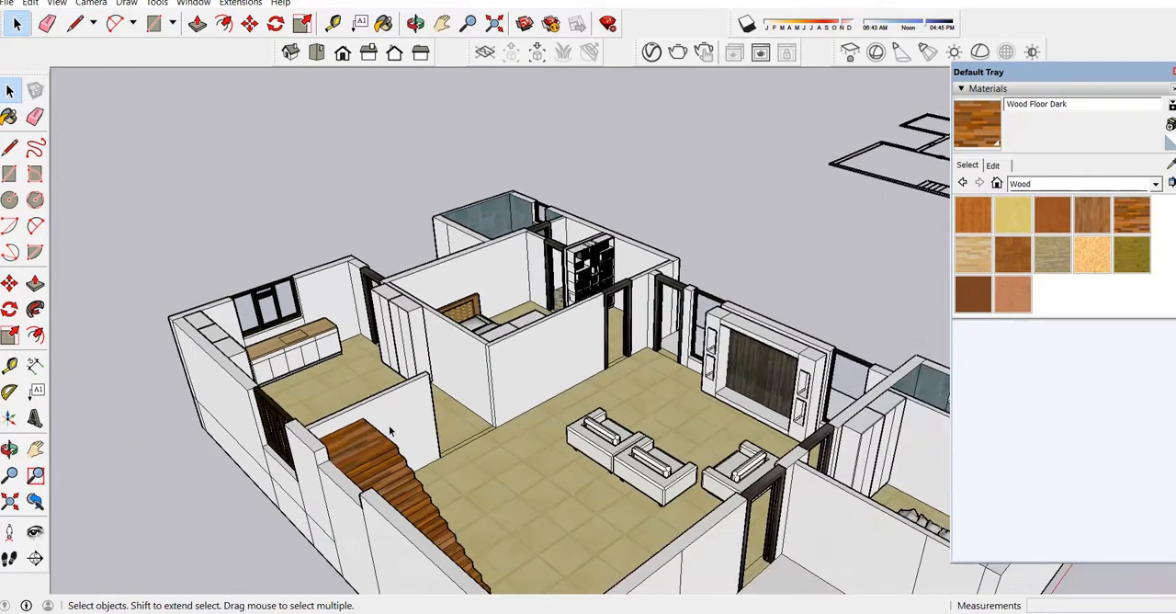
{"action": "scroll", "coordinate": [390, 432], "scroll_direction": "down", "scroll_amount": 4}
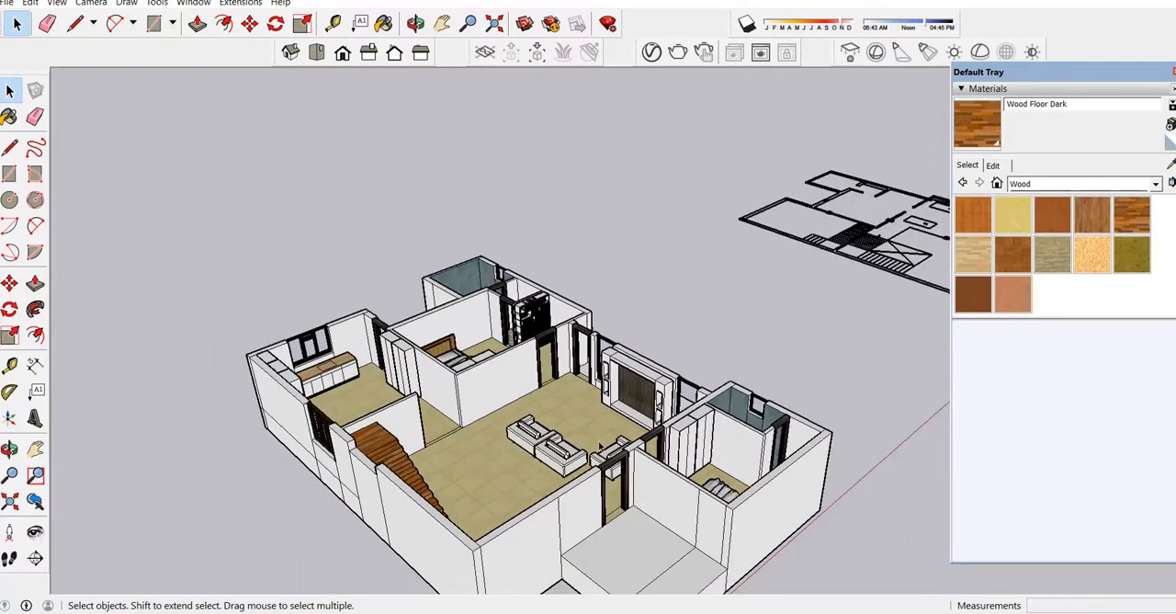
{"action": "scroll", "coordinate": [600, 446], "scroll_direction": "down", "scroll_amount": 3}
{"action": "left_click", "coordinate": [416, 23]}
{"action": "left_click_drag", "start_coordinate": [478, 368], "coordinate": [553, 421]}
{"action": "scroll", "coordinate": [557, 423], "scroll_direction": "up", "scroll_amount": 5}
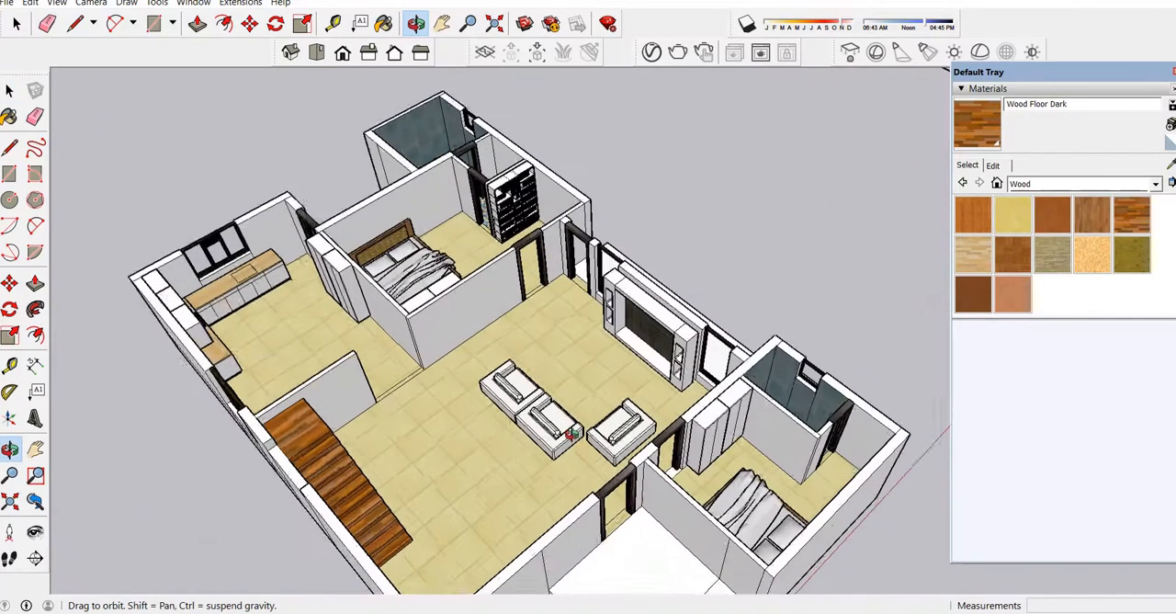
{"action": "scroll", "coordinate": [571, 432], "scroll_direction": "up", "scroll_amount": 8}
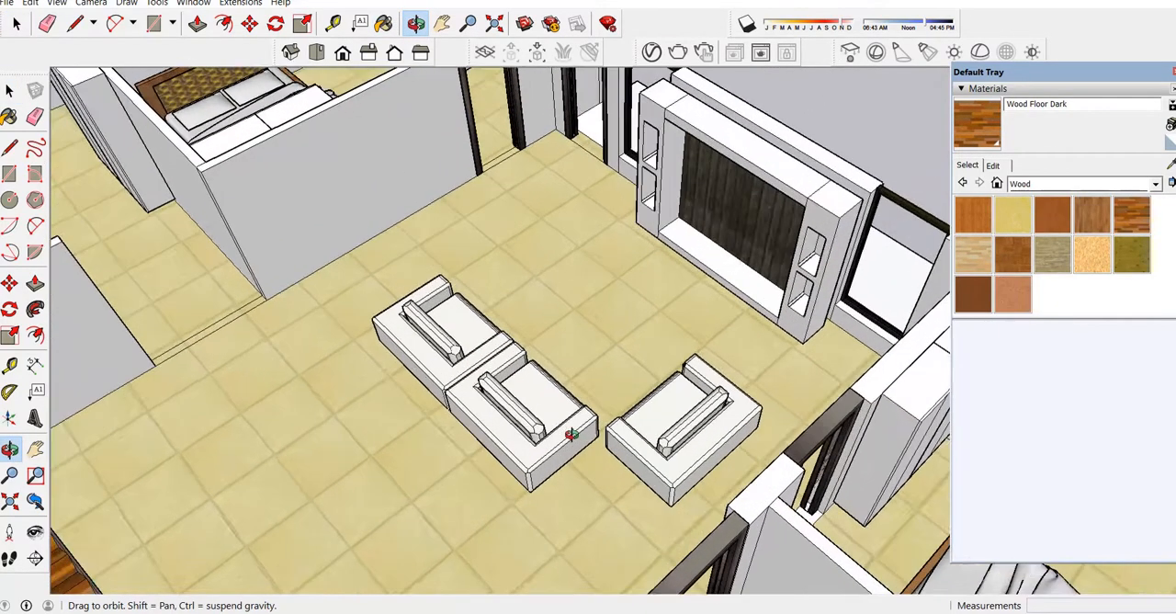
Examine the TV wall unit, the other bedroom's wardrobe and its bathroom, and then the complete furnished house from above.
{"action": "scroll", "coordinate": [590, 317], "scroll_direction": "down", "scroll_amount": 6}
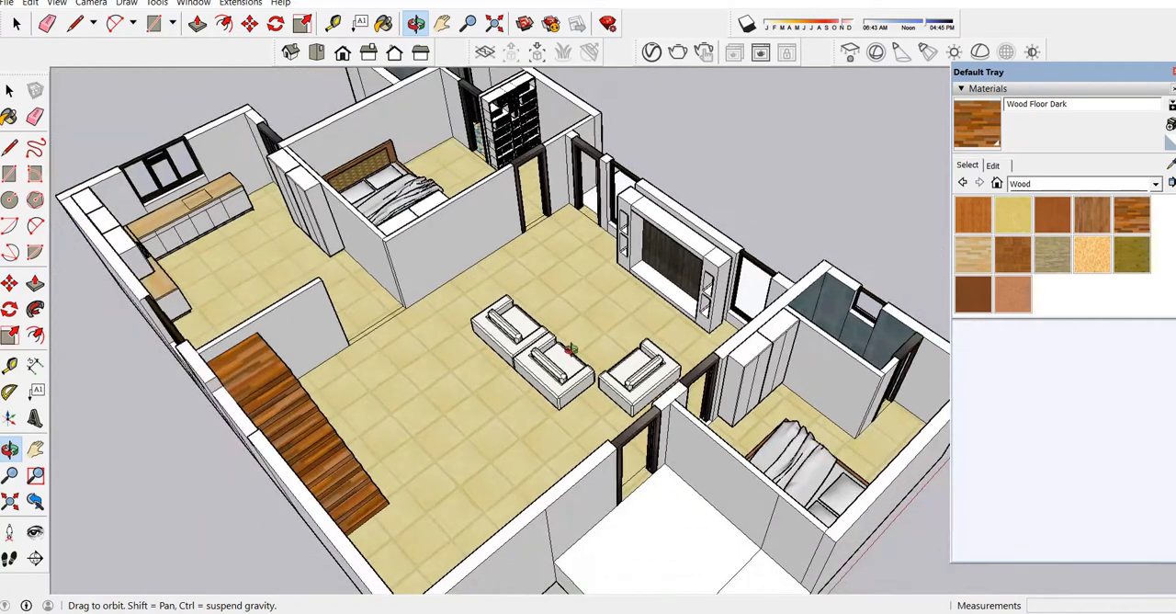
{"action": "left_click_drag", "start_coordinate": [456, 287], "coordinate": [485, 377]}
{"action": "scroll", "coordinate": [791, 333], "scroll_direction": "up", "scroll_amount": 8}
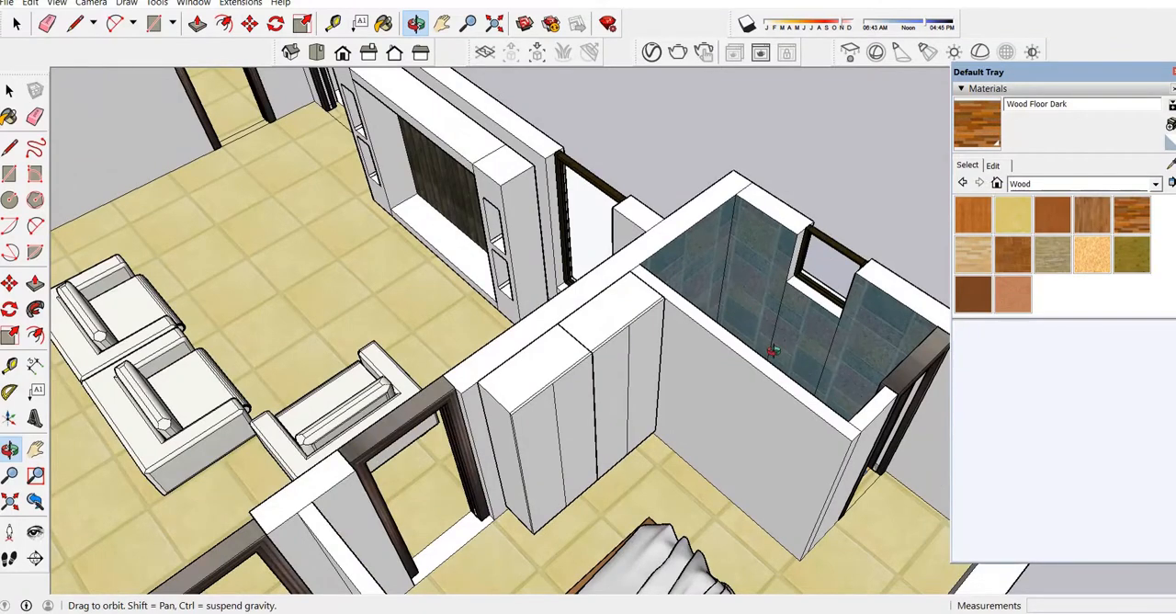
{"action": "scroll", "coordinate": [685, 340], "scroll_direction": "down", "scroll_amount": 6}
{"action": "left_click_drag", "start_coordinate": [519, 356], "coordinate": [625, 412]}
{"action": "scroll", "coordinate": [721, 374], "scroll_direction": "down", "scroll_amount": 3}
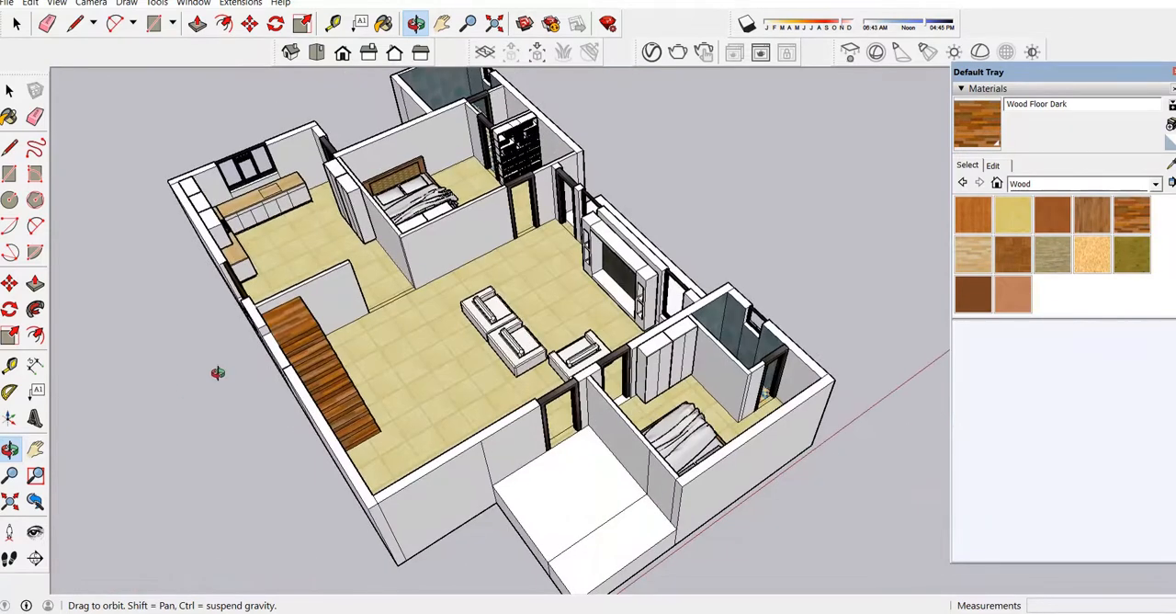
{"action": "left_click_drag", "start_coordinate": [517, 320], "coordinate": [457, 337]}
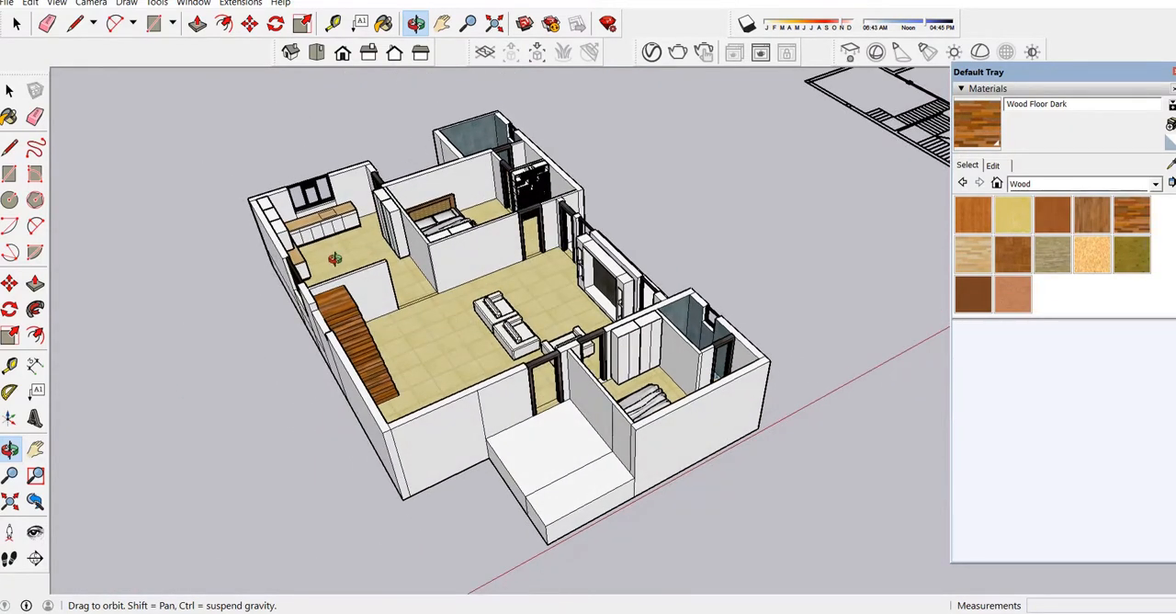
Paint the partition by the stairs and the bedroom wall sections facing the living room with yellow Color E05.
{"action": "scroll", "coordinate": [335, 259], "scroll_direction": "up", "scroll_amount": 5}
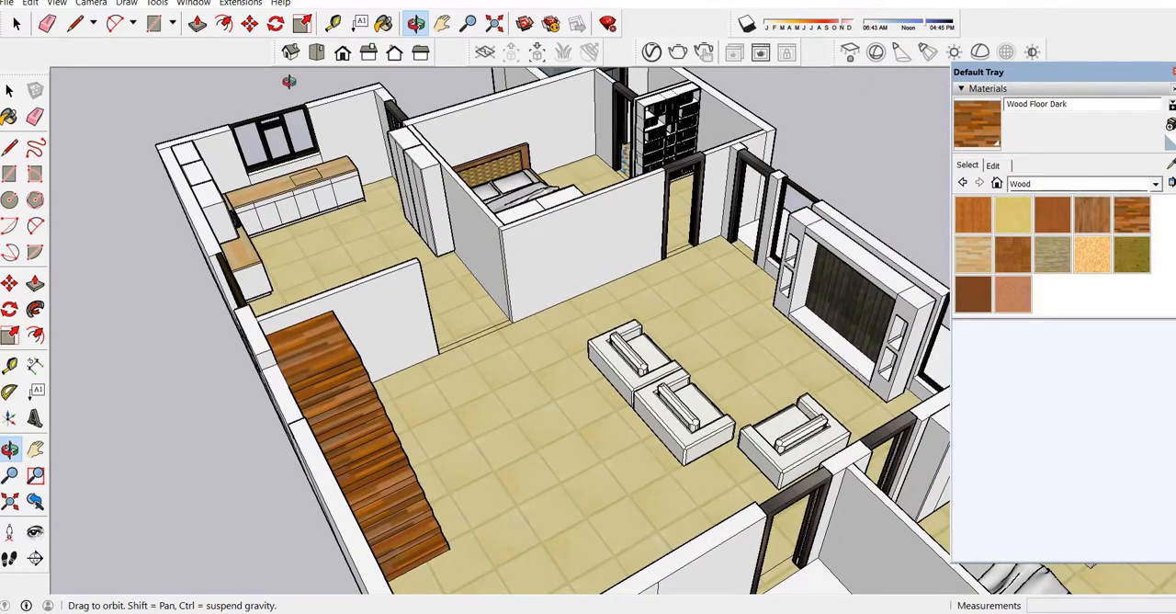
{"action": "left_click", "coordinate": [1027, 183]}
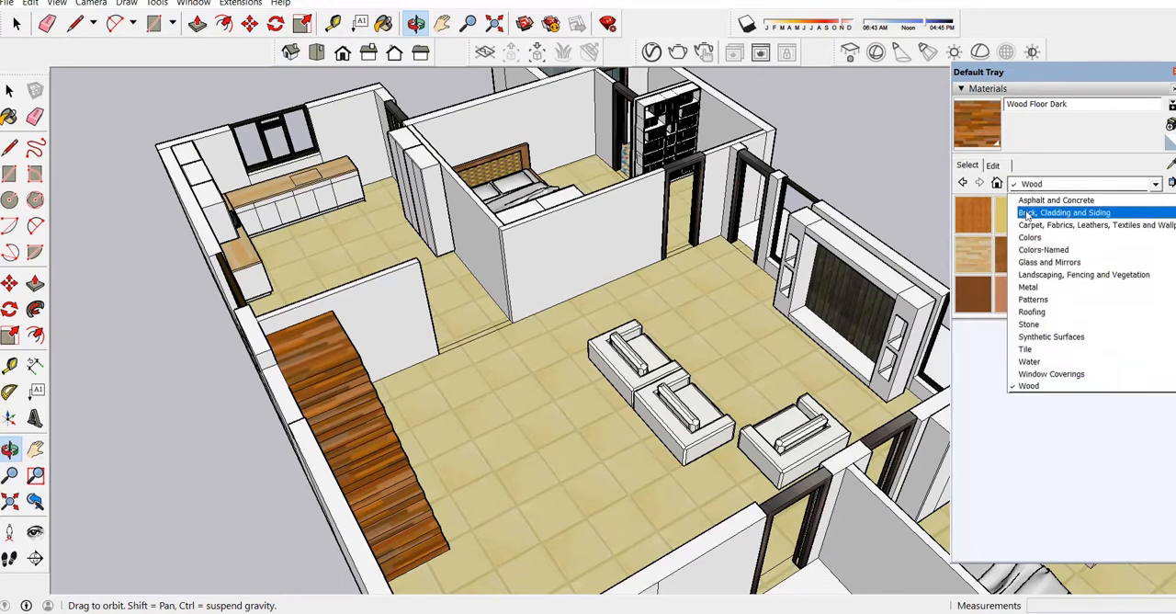
{"action": "left_click", "coordinate": [1037, 238]}
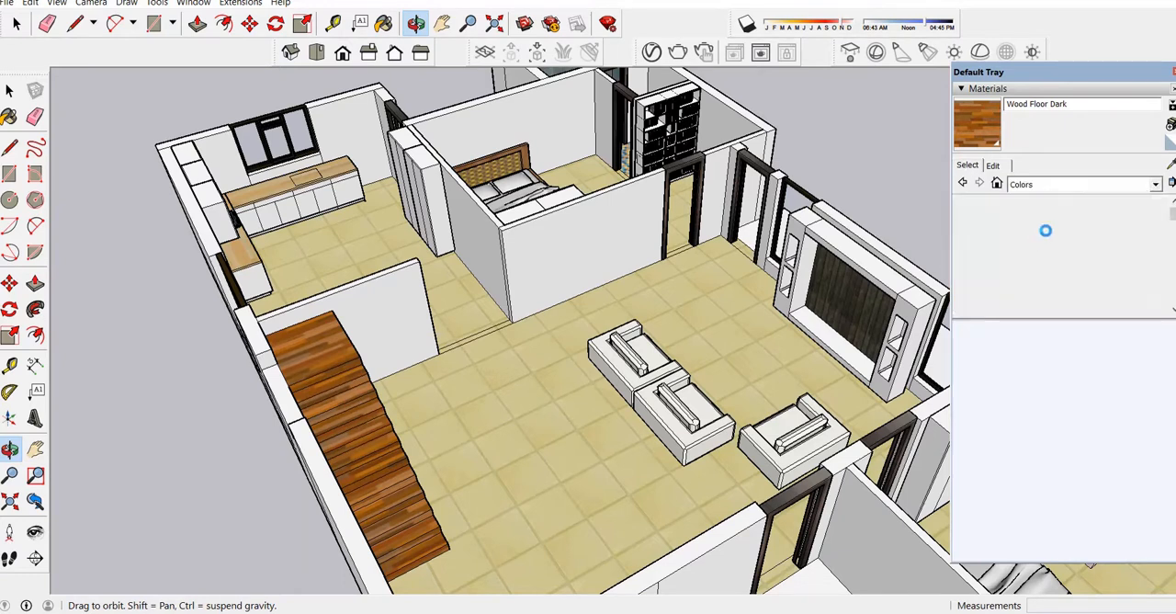
{"action": "scroll", "coordinate": [1034, 262], "scroll_direction": "down", "scroll_amount": 5}
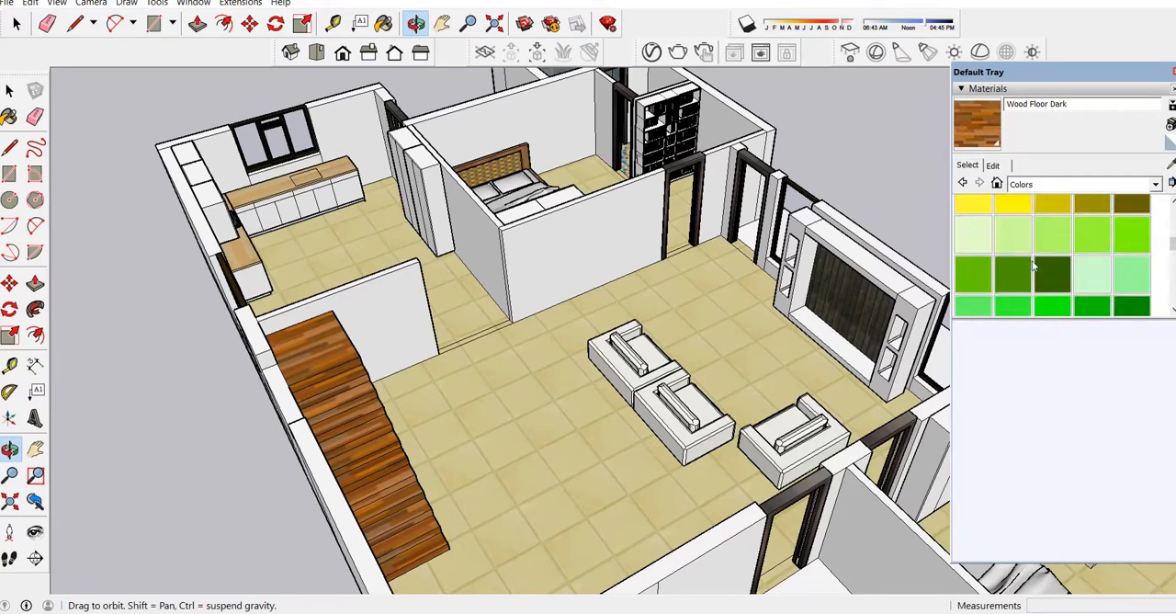
{"action": "scroll", "coordinate": [1032, 260], "scroll_direction": "up", "scroll_amount": 2}
{"action": "left_click", "coordinate": [1029, 267]}
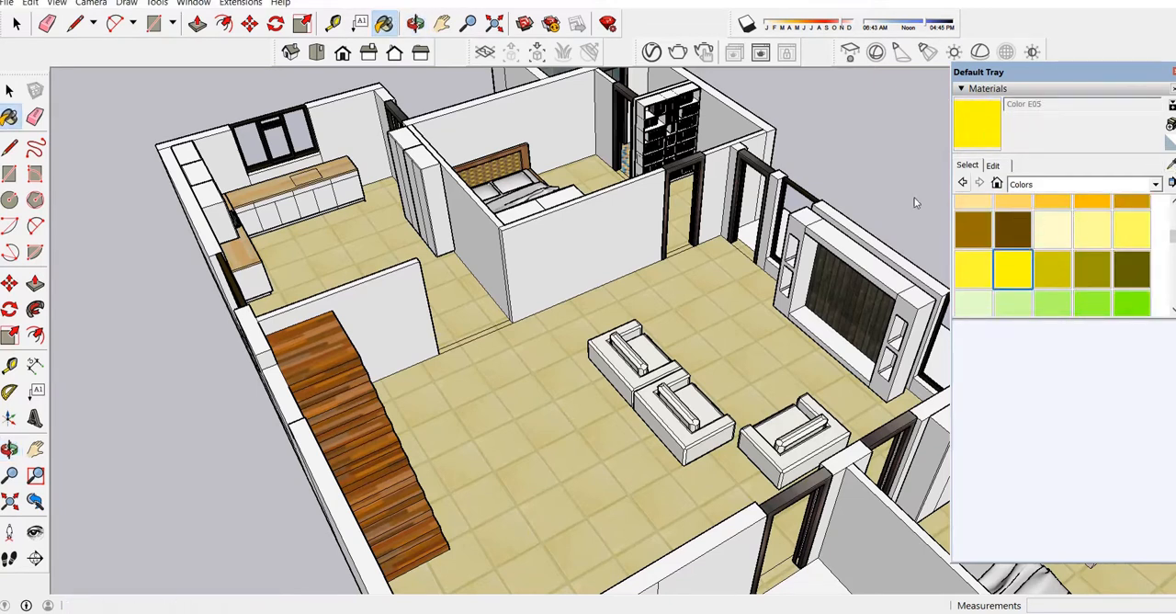
{"action": "left_click", "coordinate": [551, 243]}
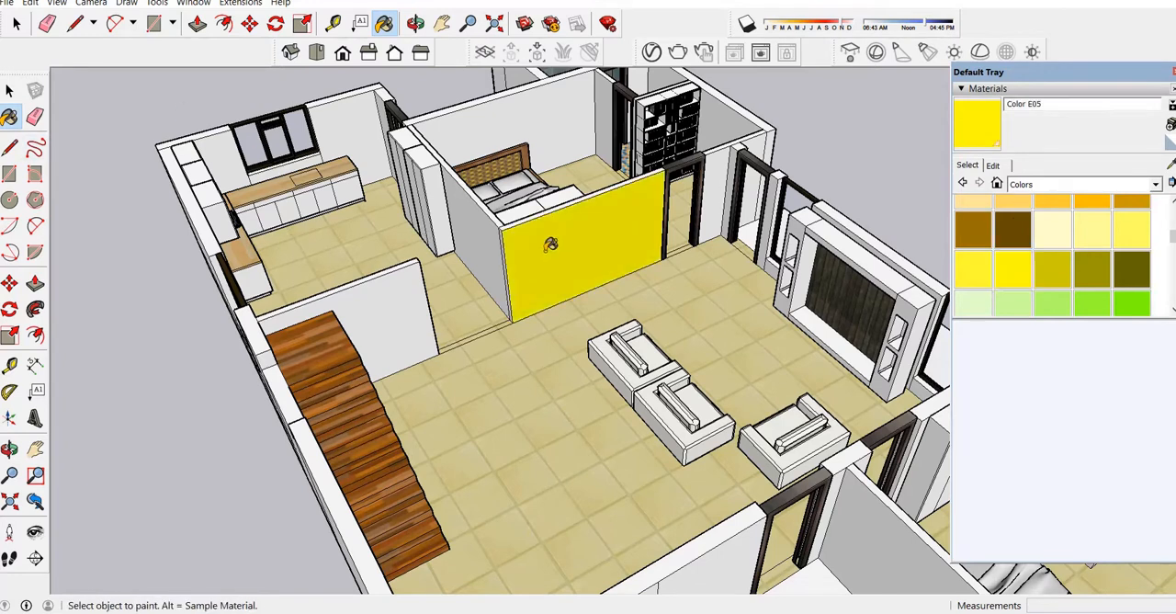
{"action": "left_click", "coordinate": [418, 290]}
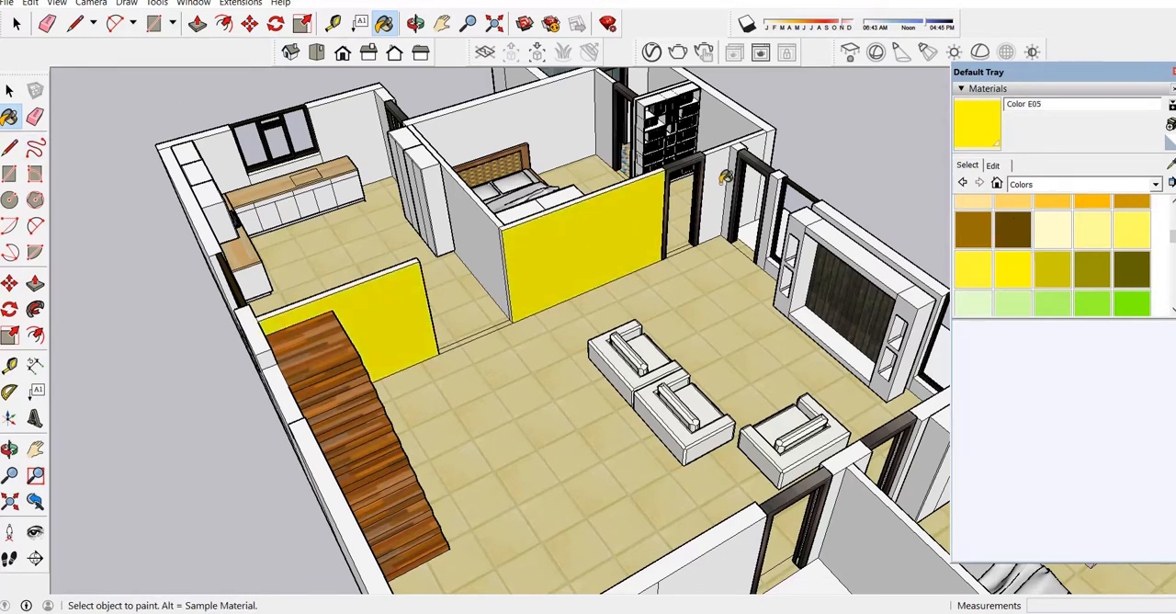
{"action": "left_click", "coordinate": [722, 181]}
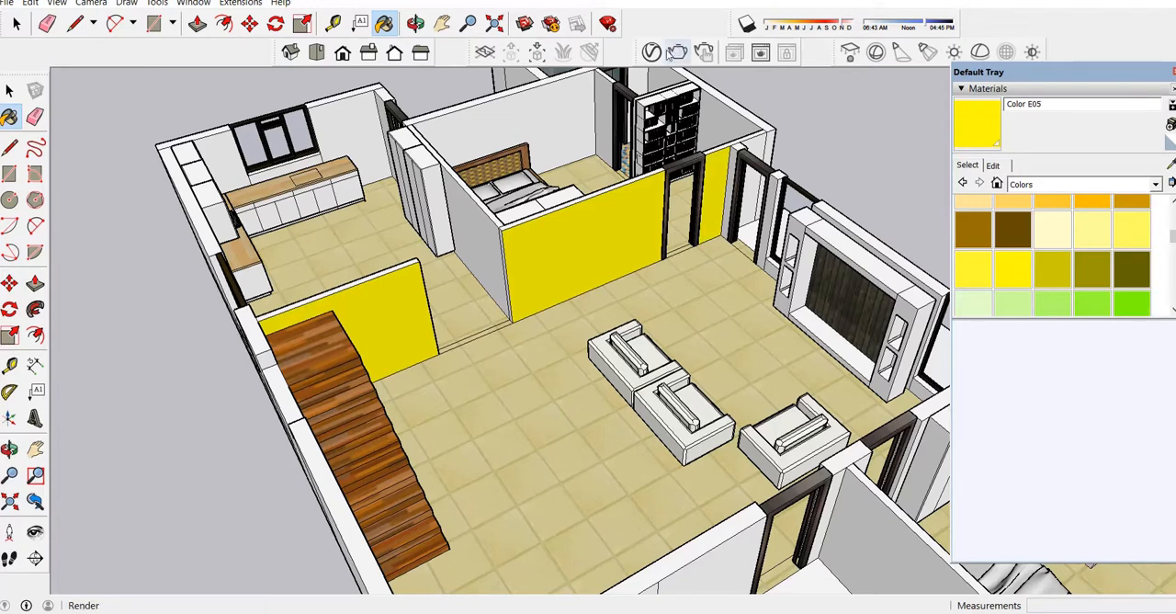
Paint the wall behind the bed in the bedroom beside the kitchen with purple Color J03.
{"action": "scroll", "coordinate": [1030, 254], "scroll_direction": "up", "scroll_amount": 3}
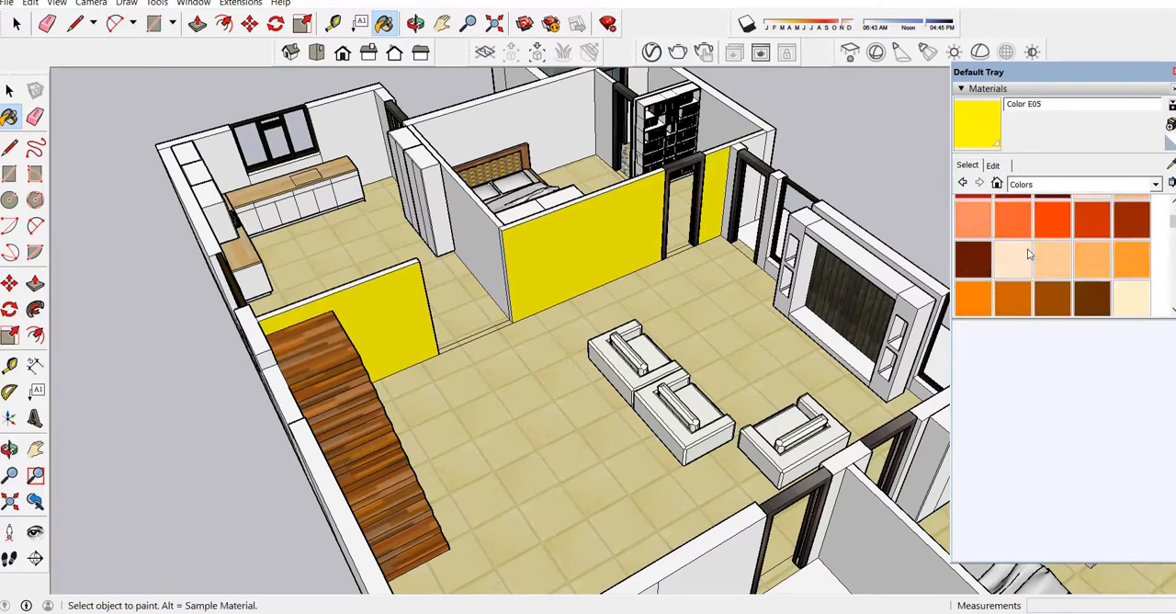
{"action": "scroll", "coordinate": [1030, 254], "scroll_direction": "down", "scroll_amount": 8}
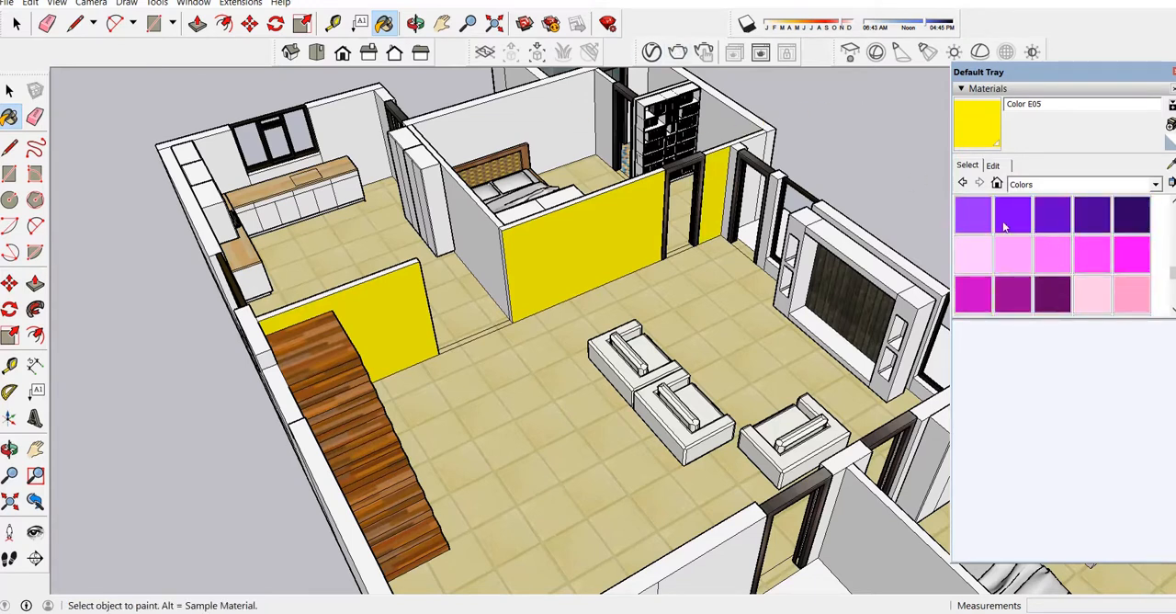
{"action": "scroll", "coordinate": [994, 234], "scroll_direction": "up", "scroll_amount": 2}
{"action": "scroll", "coordinate": [1029, 247], "scroll_direction": "down", "scroll_amount": 2}
{"action": "scroll", "coordinate": [1093, 243], "scroll_direction": "up", "scroll_amount": 2}
{"action": "left_click", "coordinate": [1132, 252]}
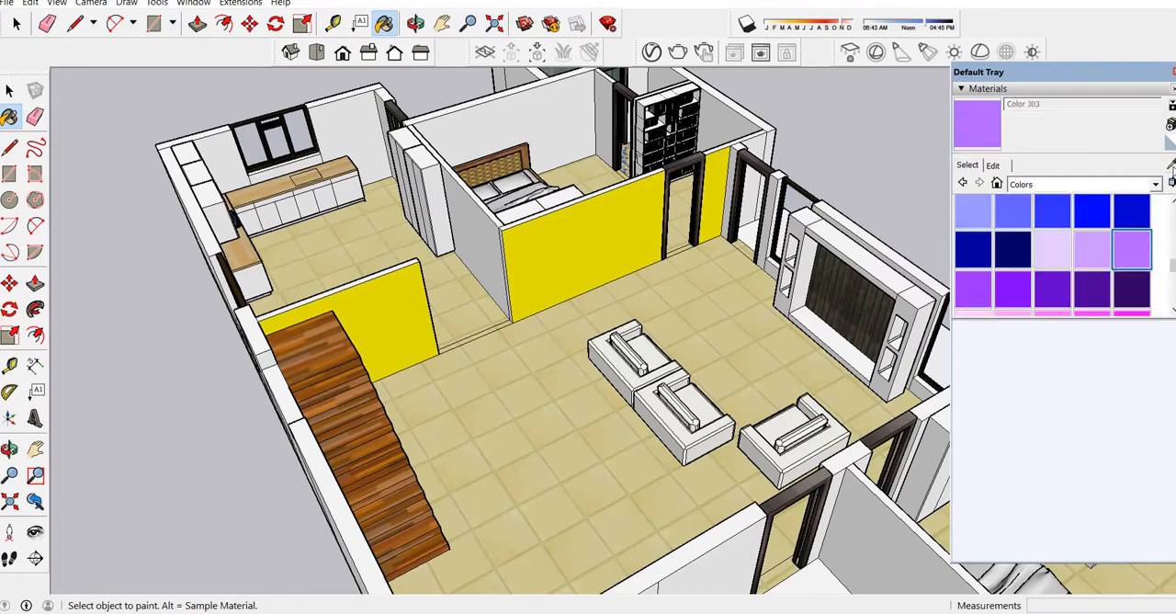
{"action": "left_click", "coordinate": [497, 125]}
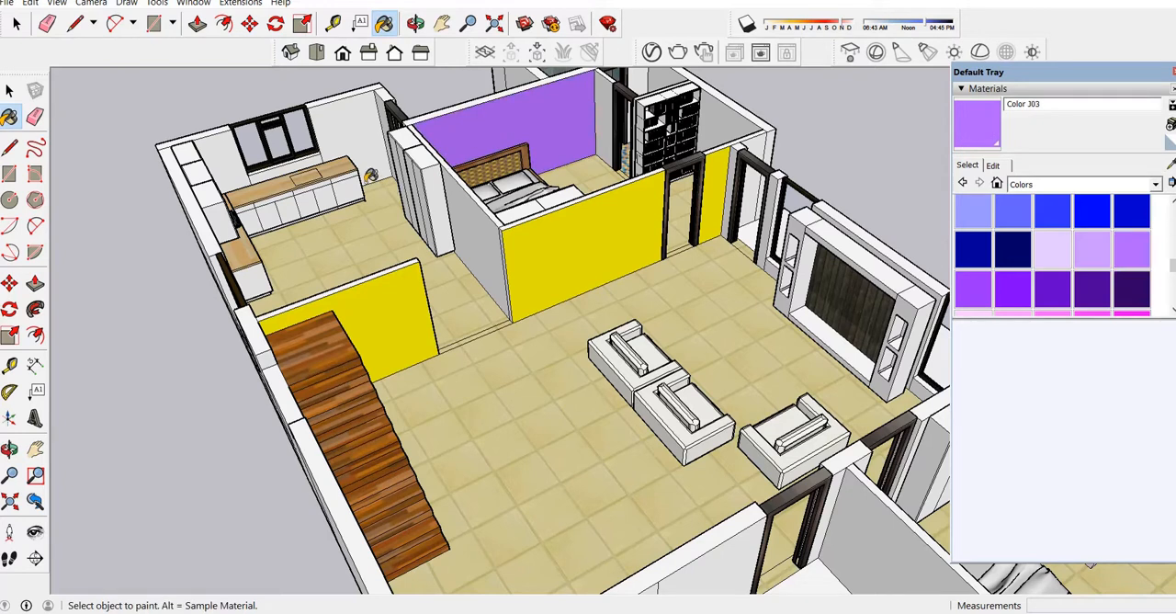
Repaint the wall behind the bed with Color J02 and paint the bedroom wall beside the bookshelf with Color J01.
{"action": "left_click", "coordinate": [1089, 243]}
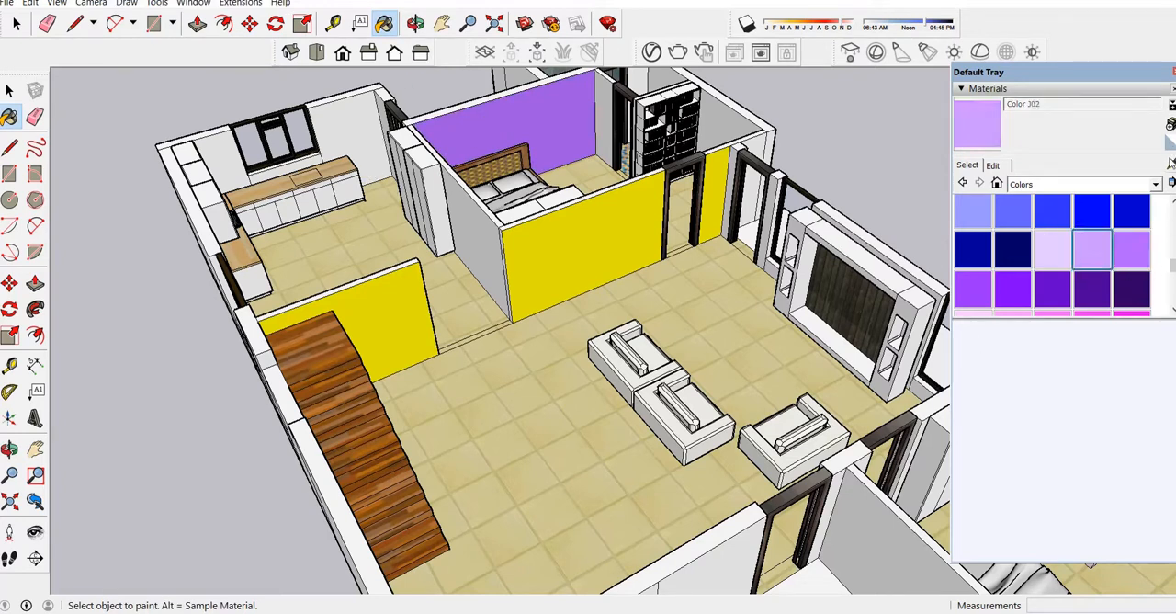
{"action": "left_click", "coordinate": [568, 121]}
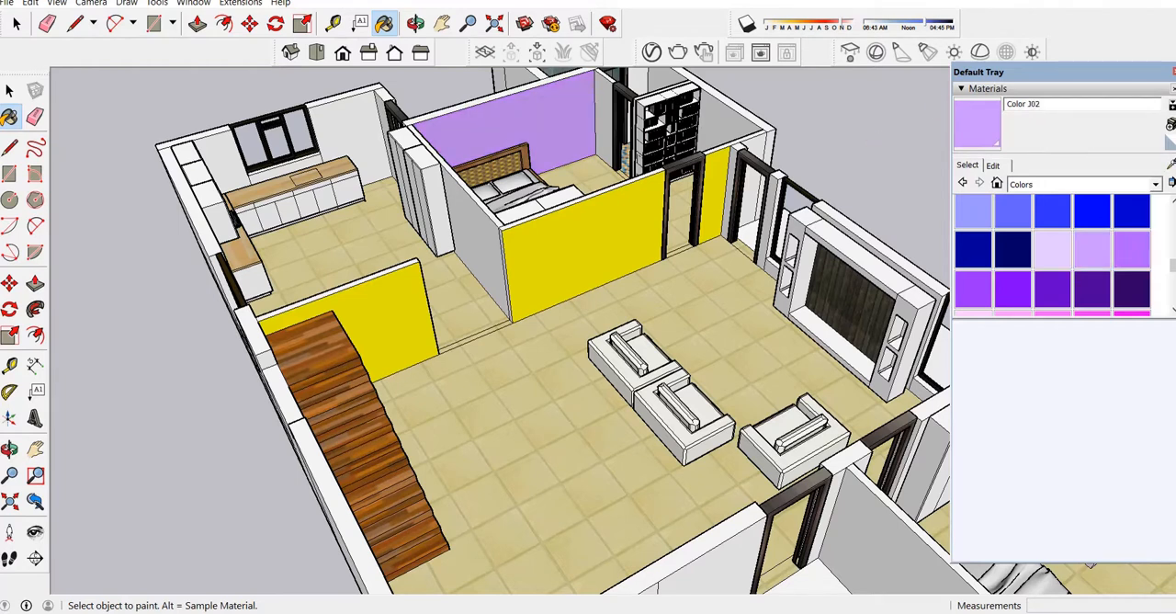
{"action": "left_click", "coordinate": [1067, 246]}
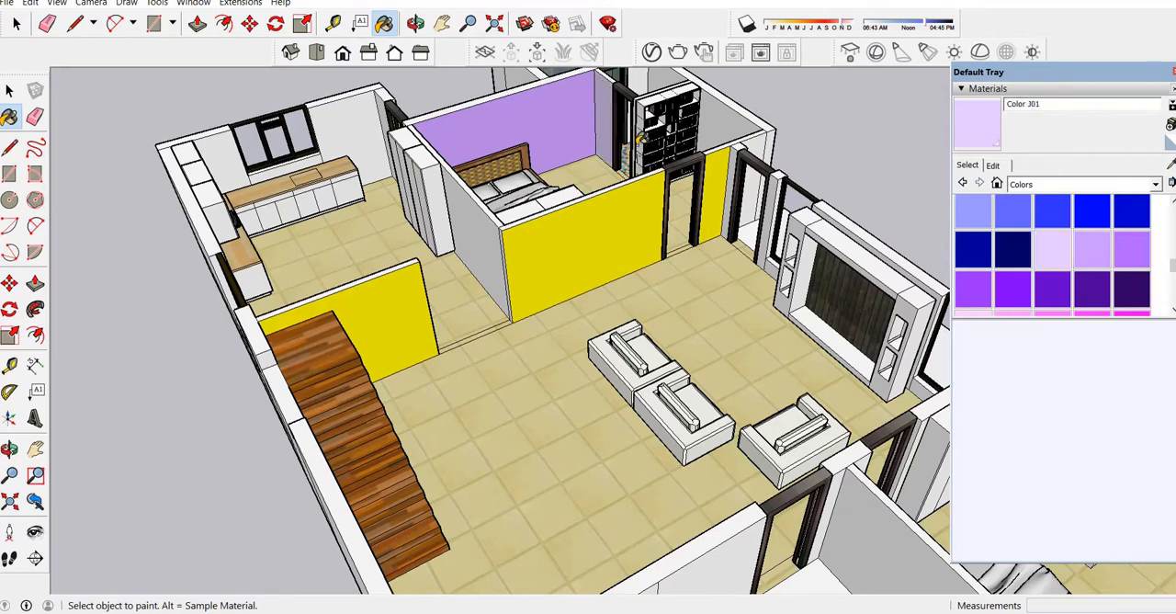
{"action": "scroll", "coordinate": [643, 115], "scroll_direction": "up", "scroll_amount": 4}
{"action": "left_click", "coordinate": [818, 101]}
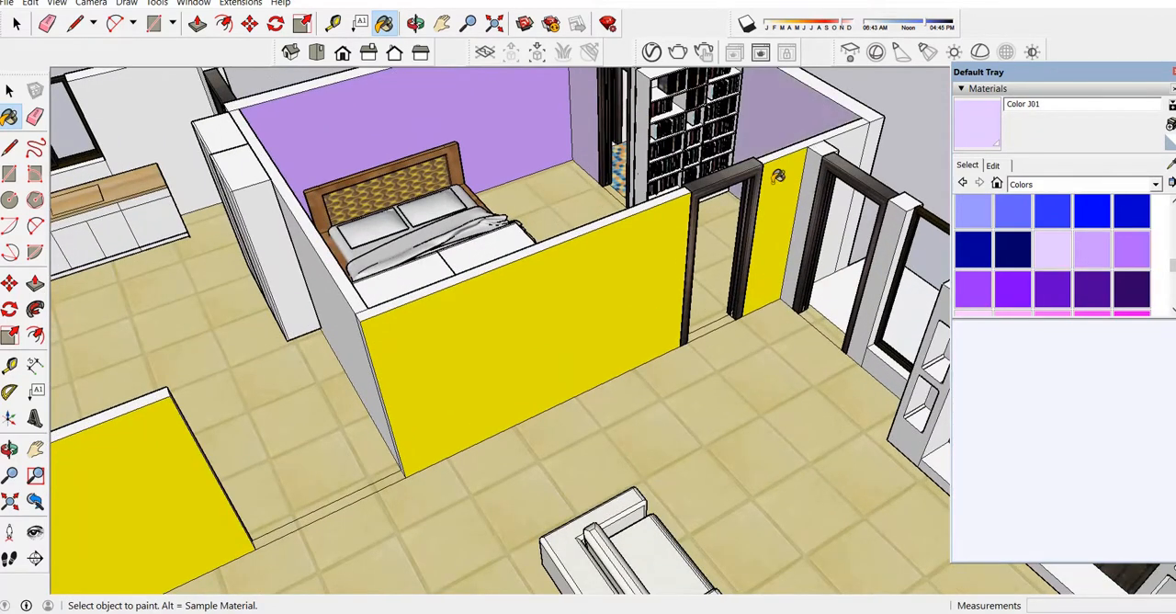
Paint the inner side wall of the same bedroom, on the kitchen side of the bed, with Color J01.
{"action": "left_click", "coordinate": [416, 23]}
{"action": "left_click_drag", "start_coordinate": [572, 212], "coordinate": [523, 141]}
{"action": "scroll", "coordinate": [524, 141], "scroll_direction": "up", "scroll_amount": 2}
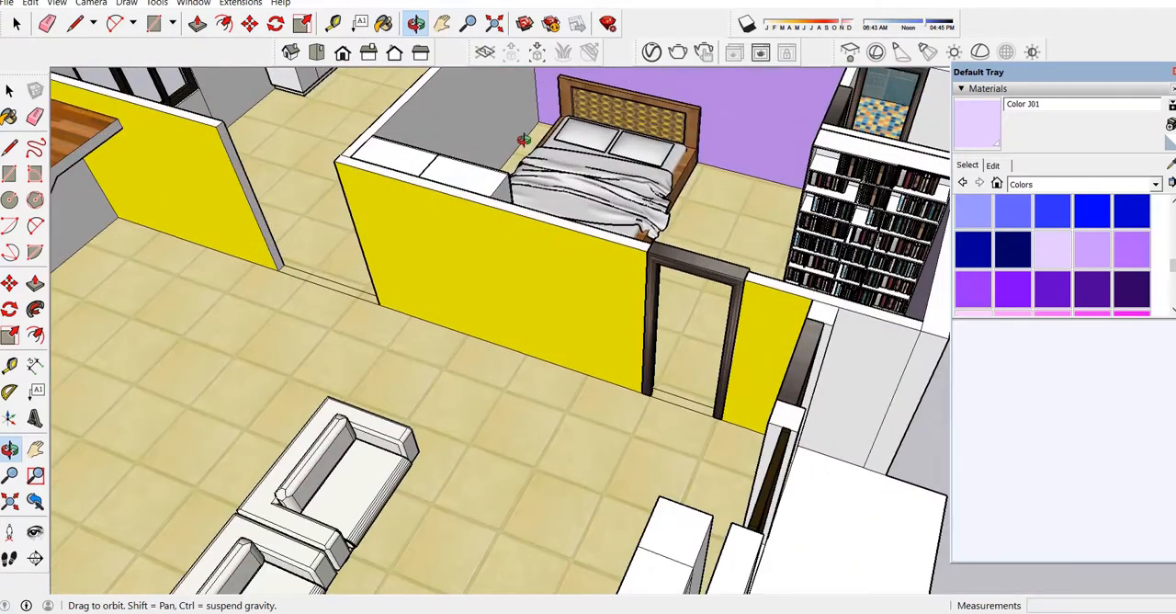
{"action": "key", "text": "b"}
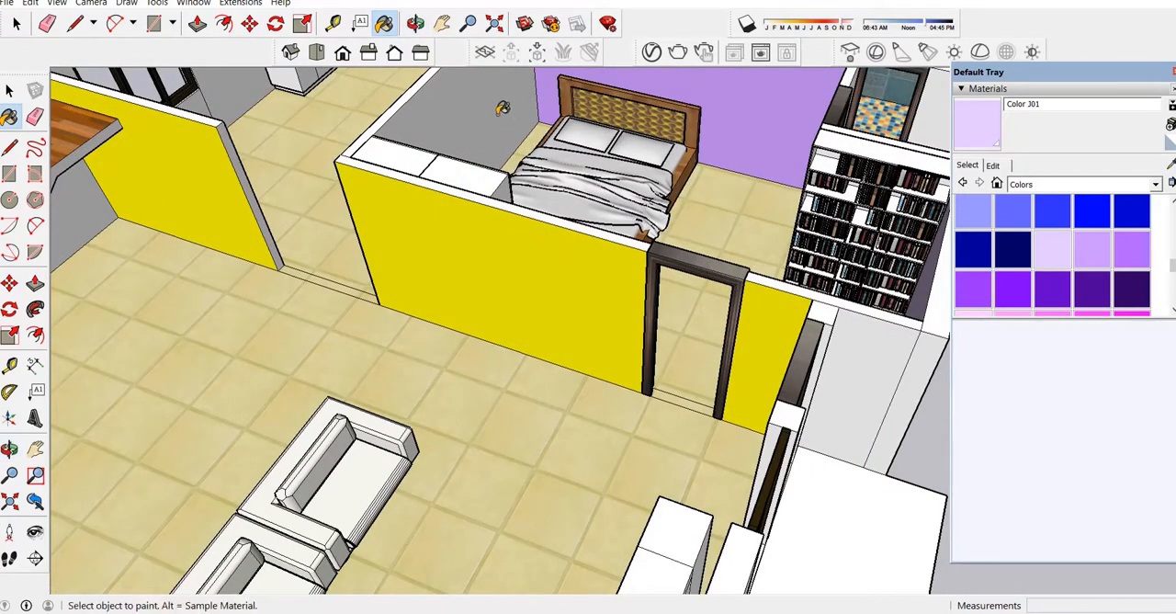
{"action": "left_click", "coordinate": [504, 109]}
{"action": "scroll", "coordinate": [563, 189], "scroll_direction": "down", "scroll_amount": 2}
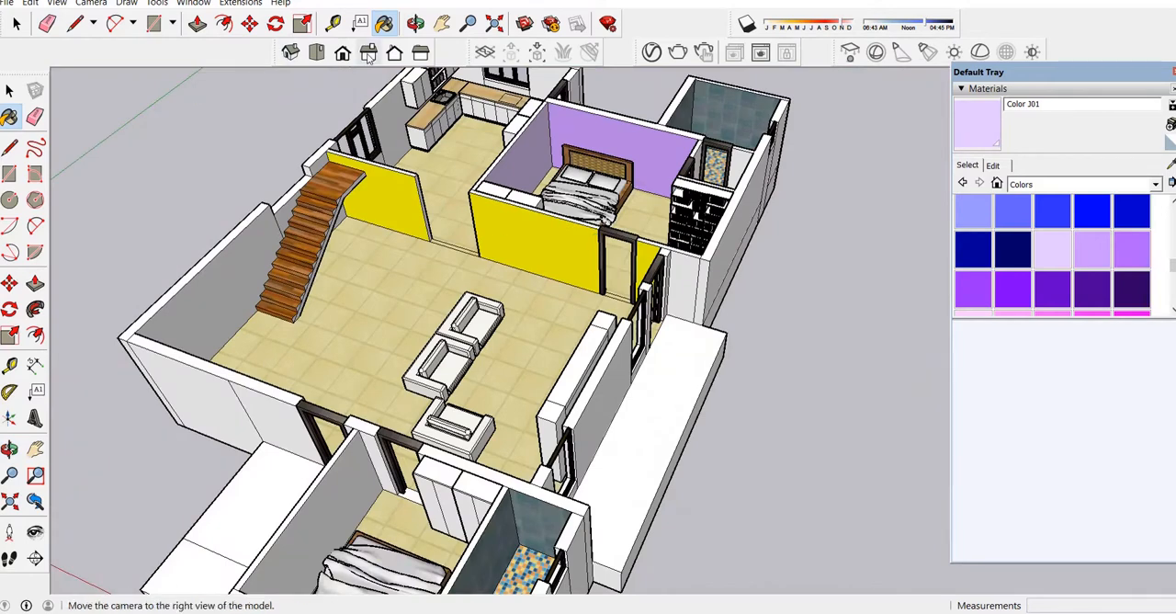
Repaint the yellow bedroom wall facing the living room and the partition by the stairs with Color J01.
{"action": "left_click", "coordinate": [418, 25]}
{"action": "left_click_drag", "start_coordinate": [368, 276], "coordinate": [485, 120]}
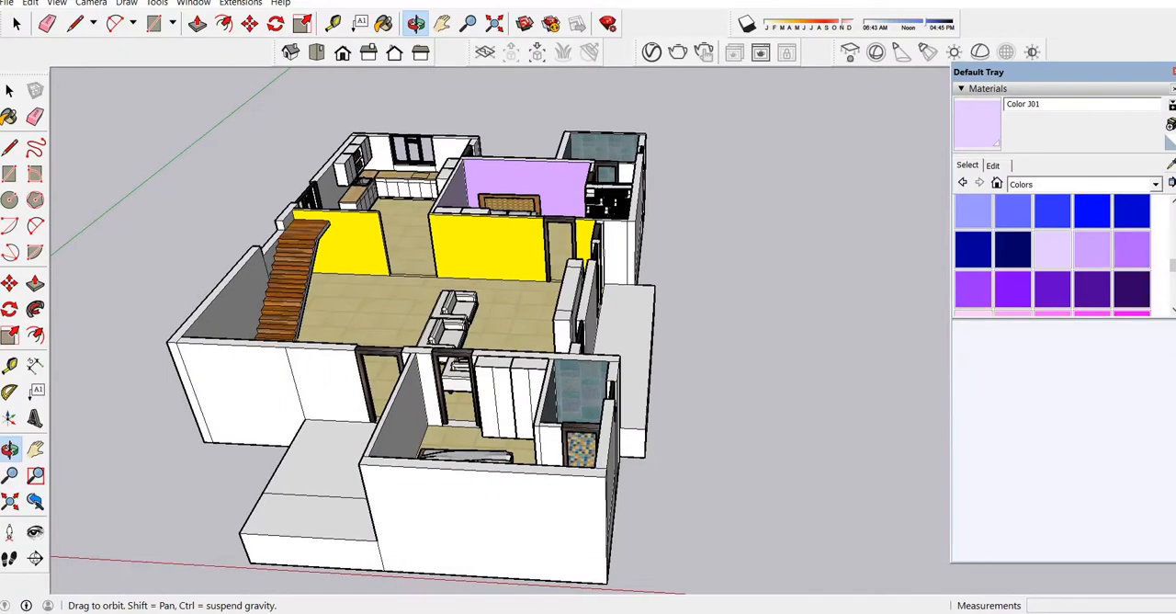
{"action": "left_click", "coordinate": [977, 125]}
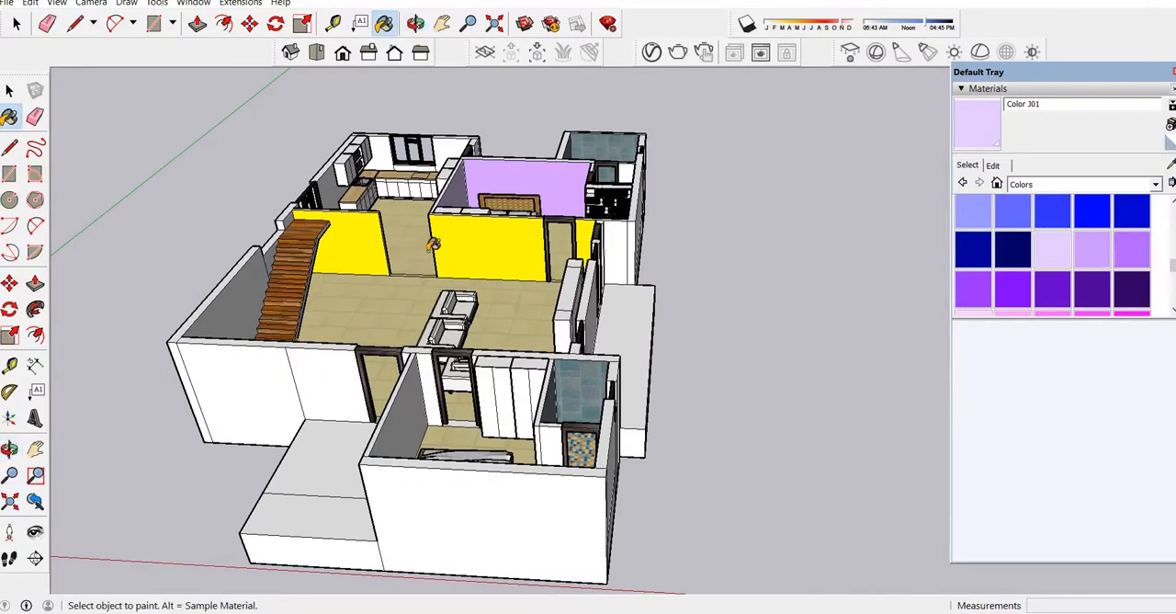
{"action": "left_click", "coordinate": [476, 229]}
{"action": "left_click", "coordinate": [393, 233]}
Paint the outer side wall of the bedroom, facing the kitchen passage beside the cabinets, with Color J01.
{"action": "scroll", "coordinate": [595, 241], "scroll_direction": "up", "scroll_amount": 2}
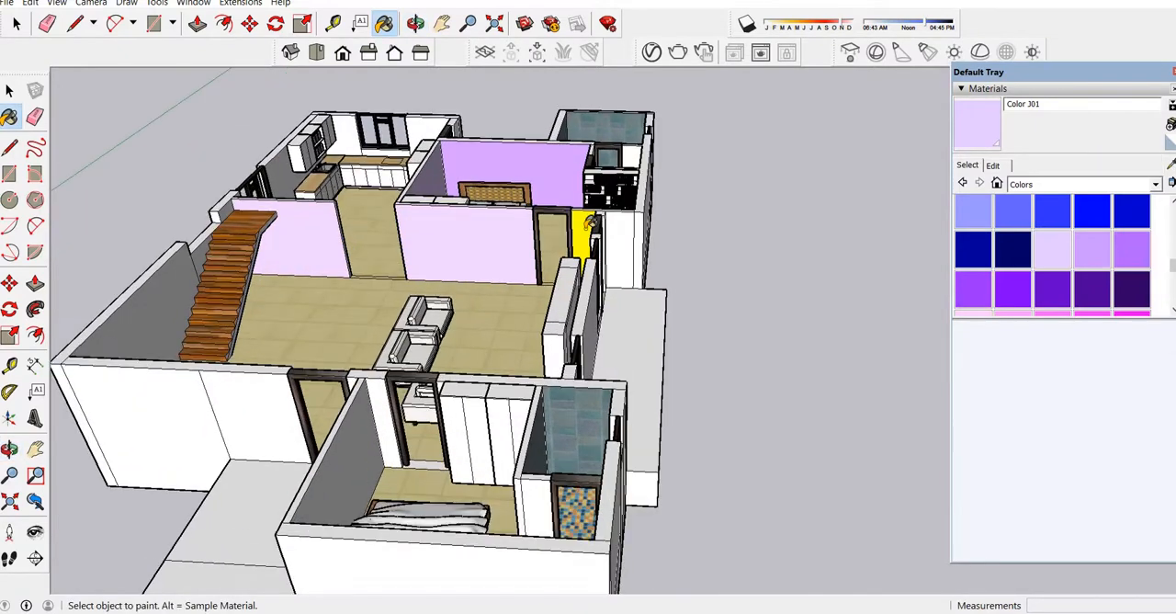
{"action": "left_click", "coordinate": [415, 23]}
{"action": "mouse_move", "coordinate": [405, 304]}
{"action": "left_mouse_down"}
{"action": "mouse_move", "coordinate": [417, 361]}
{"action": "mouse_move", "coordinate": [493, 328]}
{"action": "left_mouse_up"}
{"action": "scroll", "coordinate": [494, 330], "scroll_direction": "up", "scroll_amount": 4}
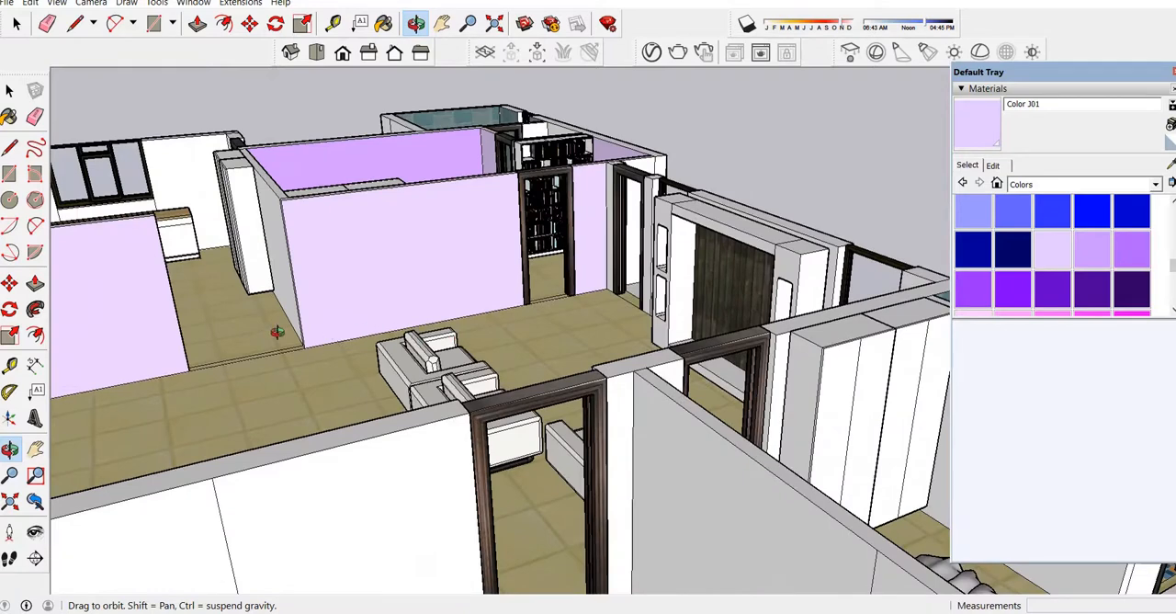
{"action": "left_click_drag", "start_coordinate": [276, 332], "coordinate": [374, 283]}
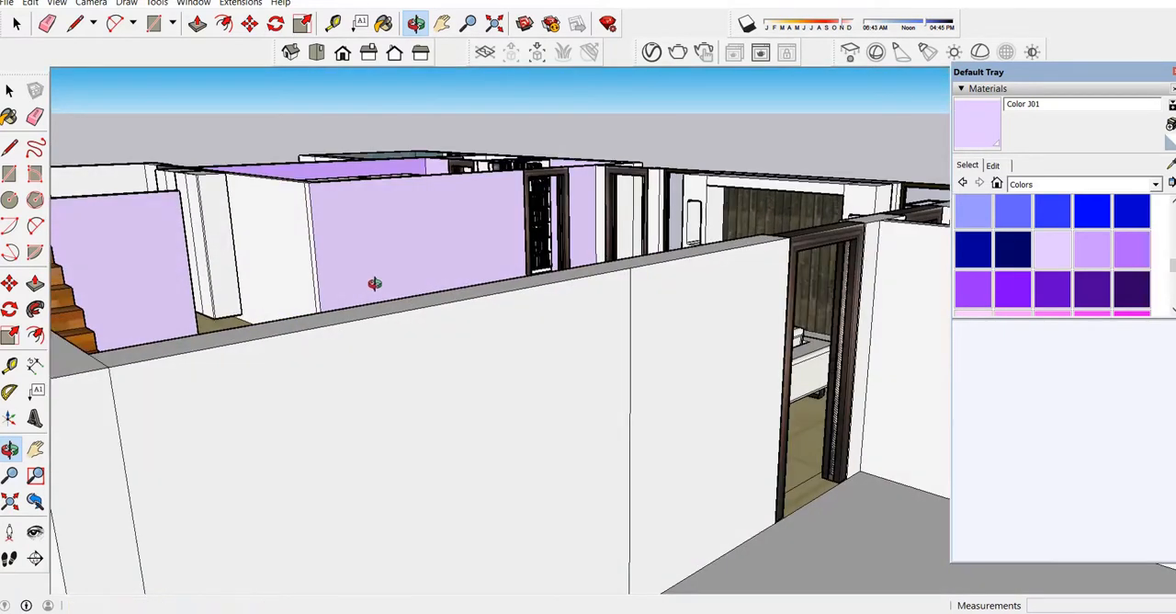
{"action": "key", "text": "b"}
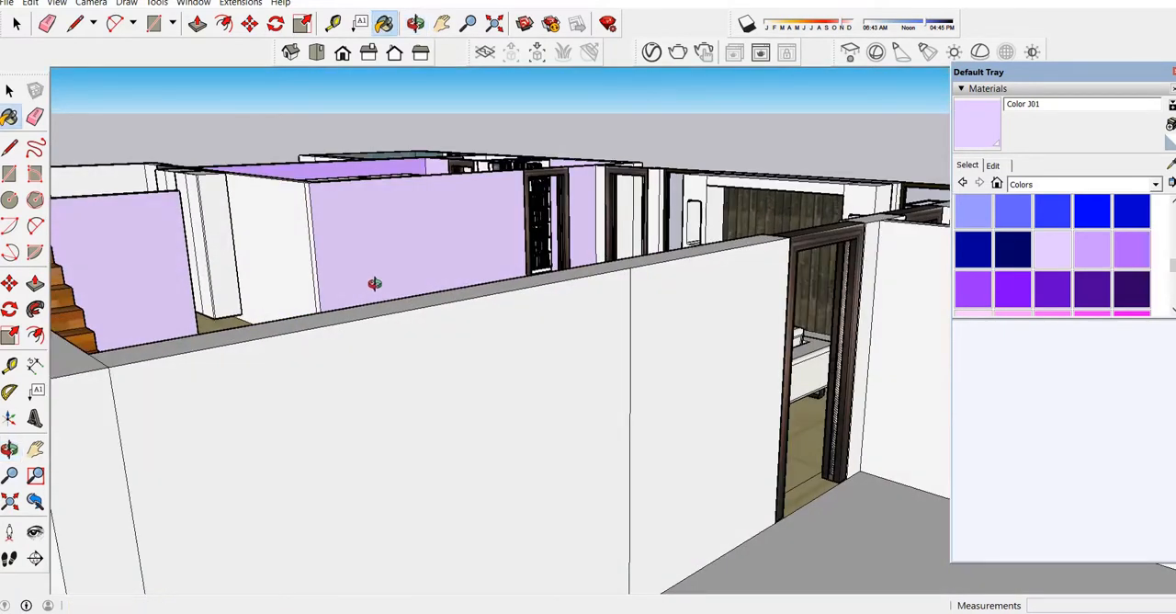
{"action": "left_click", "coordinate": [306, 221]}
{"action": "scroll", "coordinate": [312, 216], "scroll_direction": "up", "scroll_amount": 3}
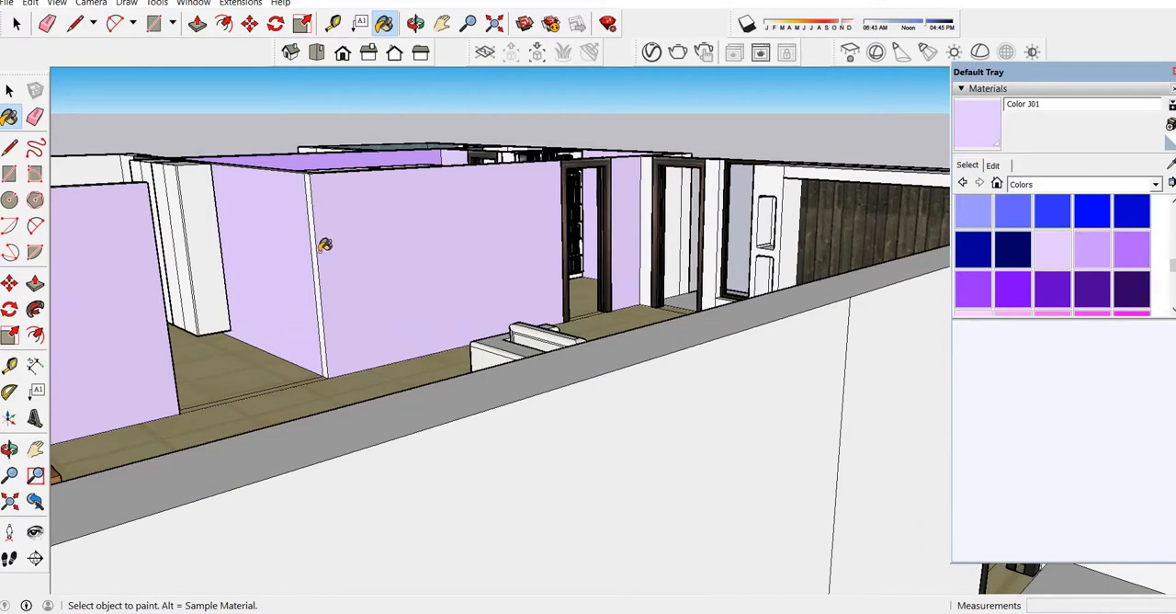
{"action": "scroll", "coordinate": [318, 235], "scroll_direction": "up", "scroll_amount": 3}
{"action": "scroll", "coordinate": [413, 154], "scroll_direction": "down", "scroll_amount": 5}
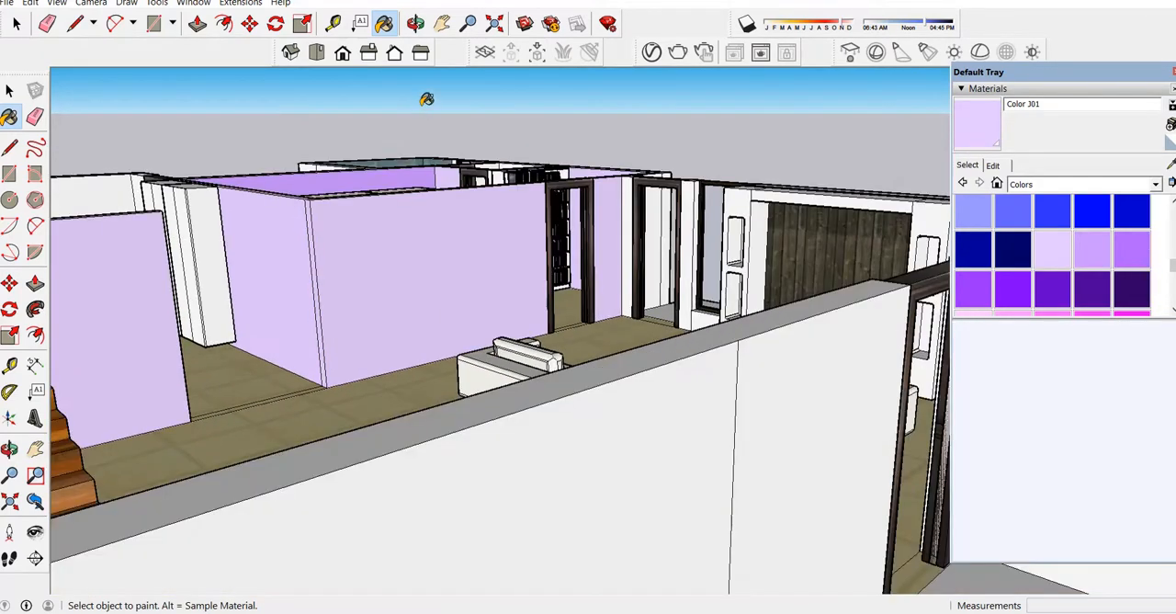
Draw a line across the entrance porch platform, parallel to its dividing line and 1' outward from it.
{"action": "left_click", "coordinate": [416, 23]}
{"action": "left_click_drag", "start_coordinate": [473, 361], "coordinate": [439, 277]}
{"action": "left_click_drag", "start_coordinate": [609, 202], "coordinate": [546, 339]}
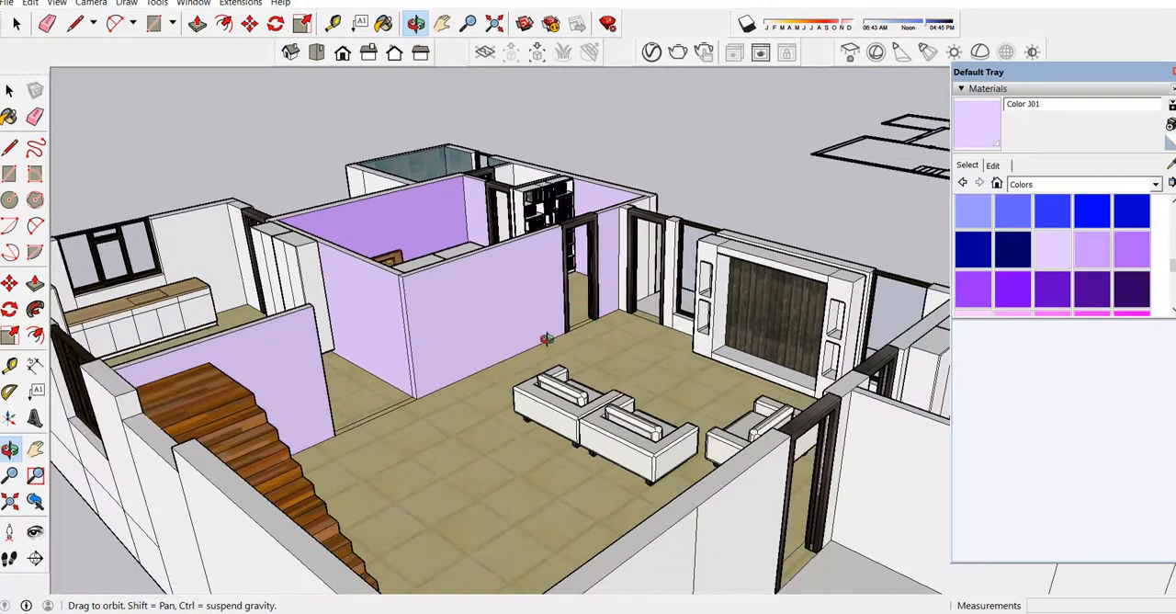
{"action": "left_click_drag", "start_coordinate": [478, 261], "coordinate": [494, 297]}
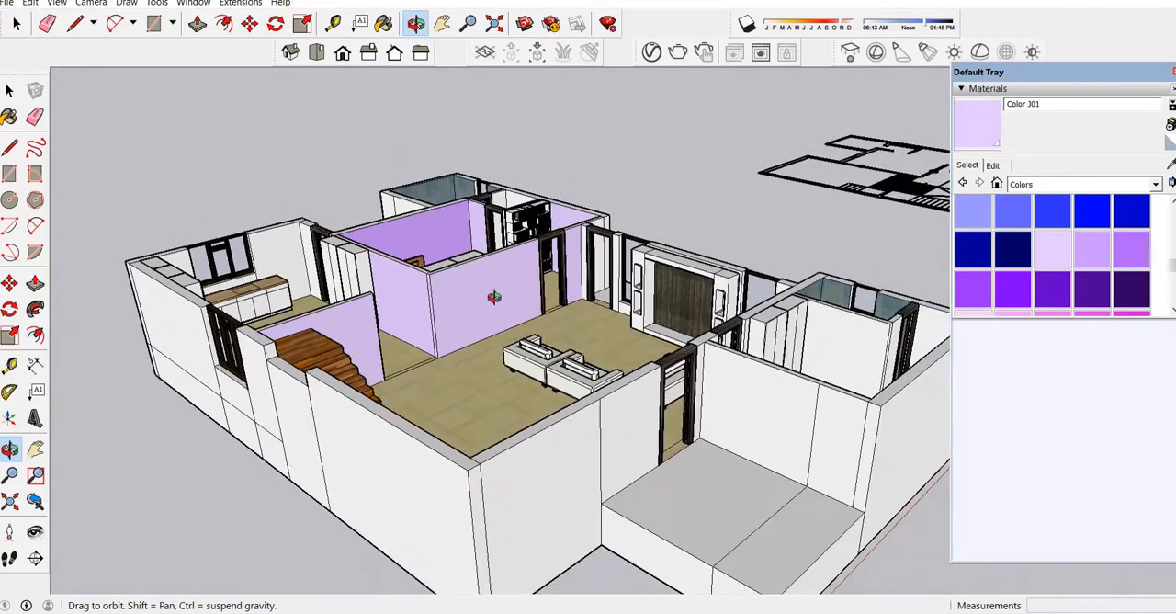
{"action": "scroll", "coordinate": [540, 351], "scroll_direction": "down", "scroll_amount": 4}
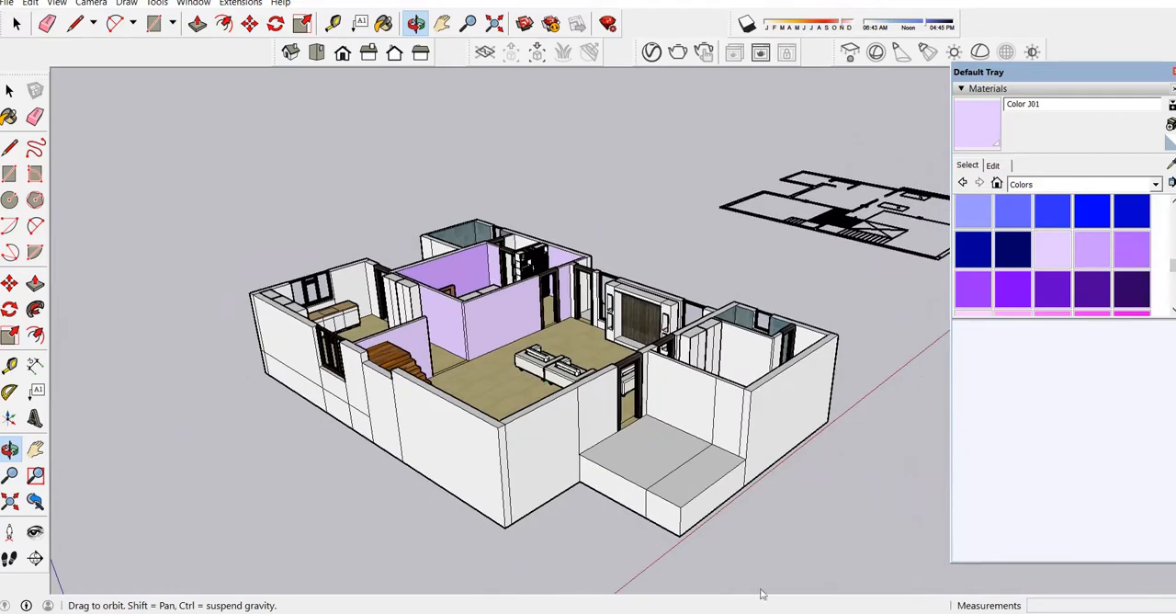
{"action": "scroll", "coordinate": [701, 507], "scroll_direction": "up", "scroll_amount": 3}
{"action": "scroll", "coordinate": [661, 499], "scroll_direction": "down", "scroll_amount": 5}
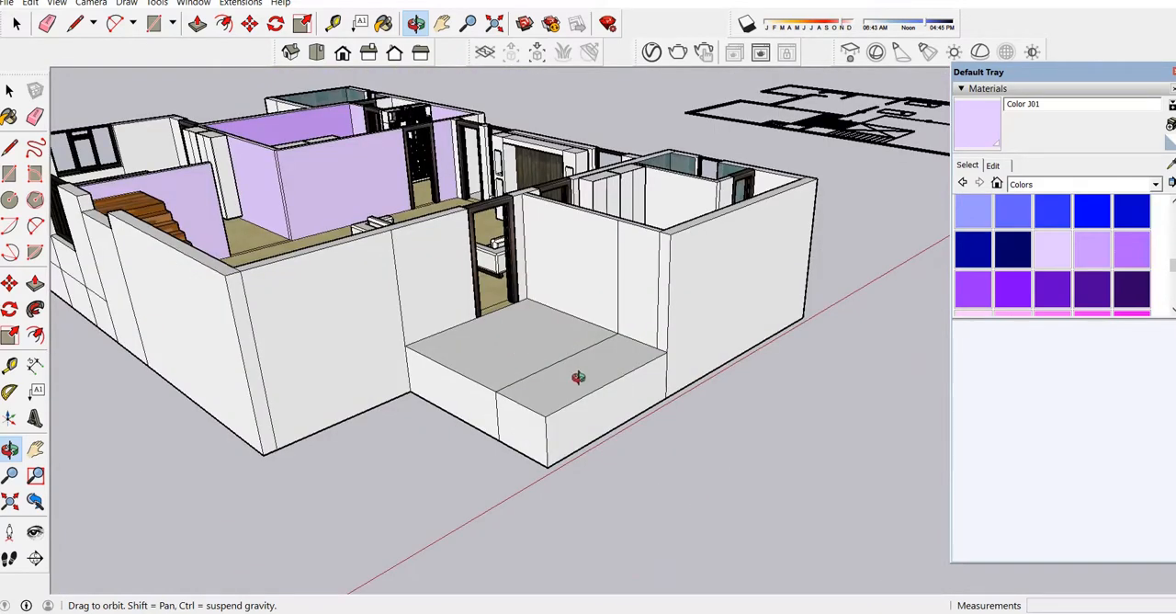
{"action": "left_click", "coordinate": [75, 23]}
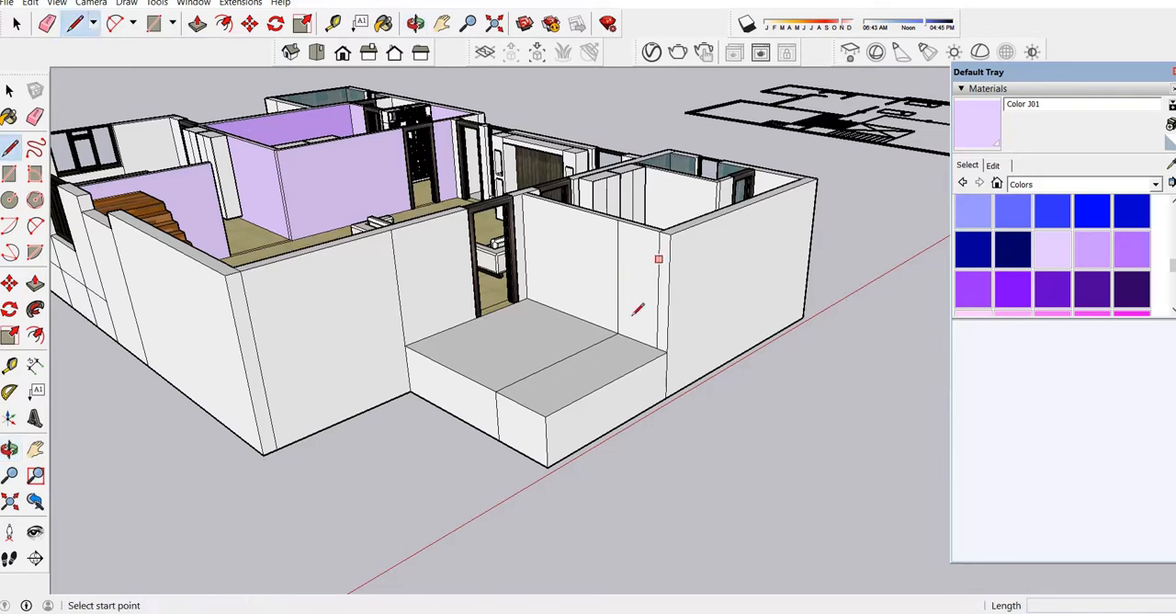
{"action": "scroll", "coordinate": [623, 339], "scroll_direction": "up", "scroll_amount": 5}
{"action": "left_click", "coordinate": [614, 332]}
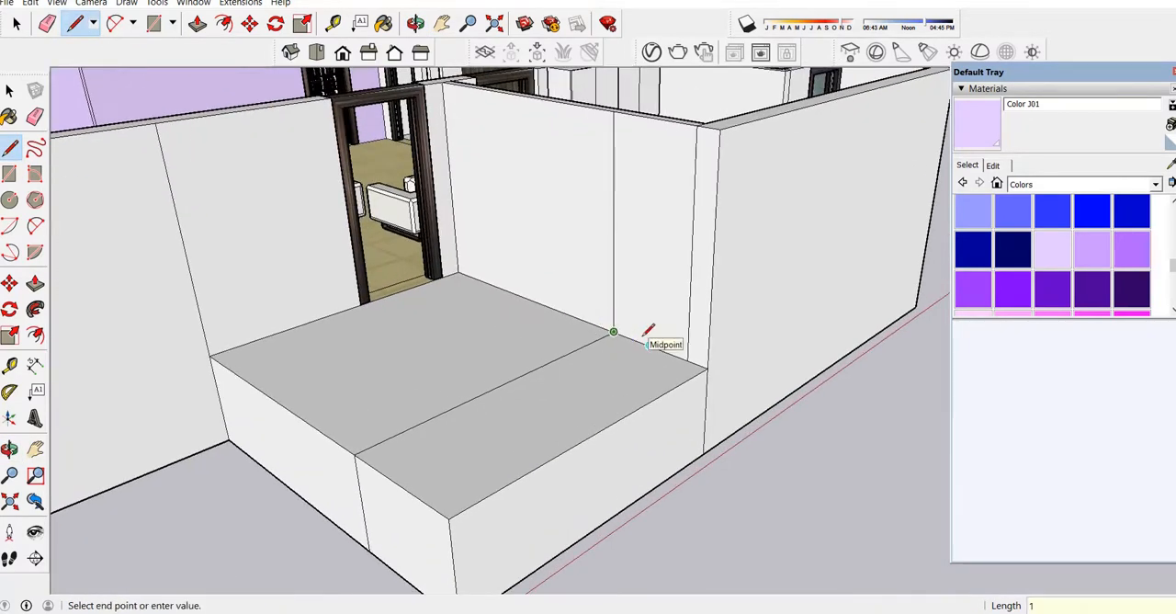
{"action": "key", "text": "Escape"}
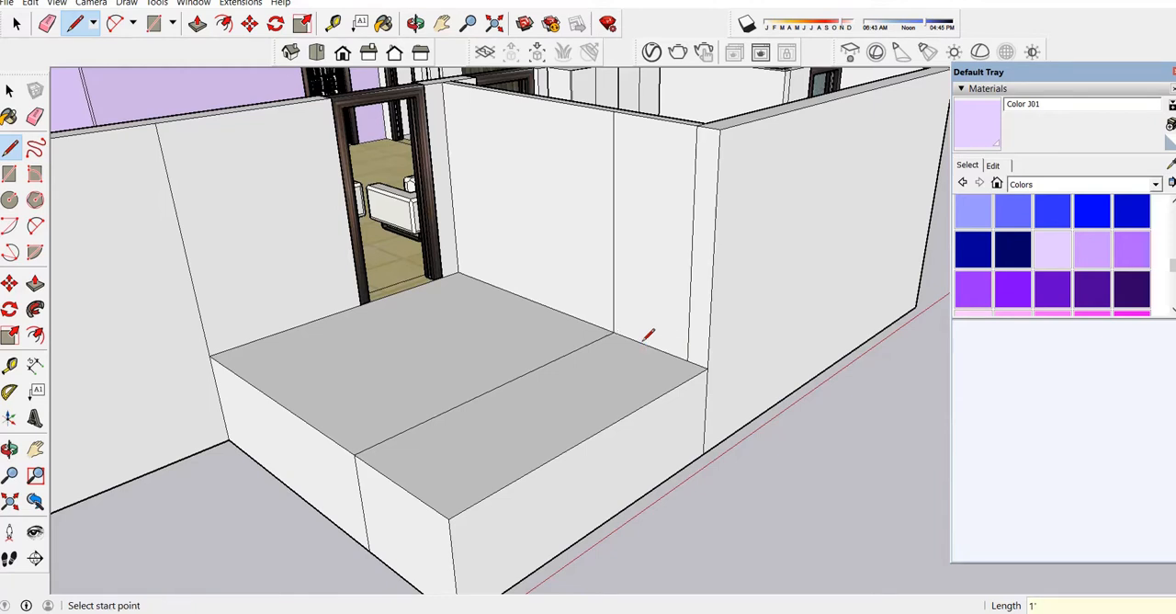
{"action": "left_click", "coordinate": [637, 341]}
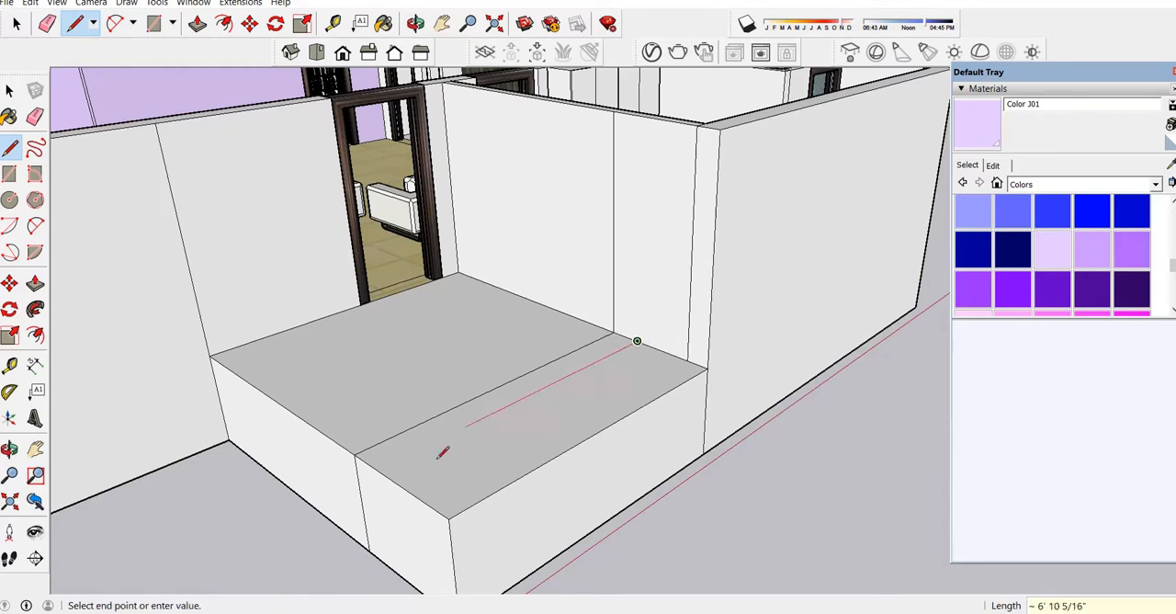
{"action": "left_click", "coordinate": [378, 469]}
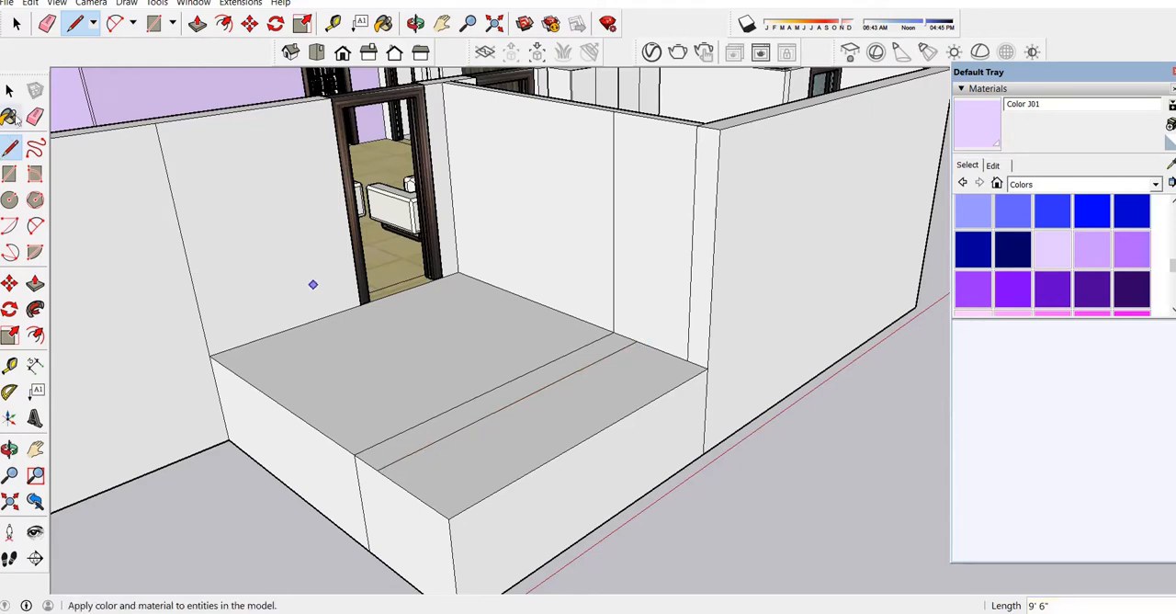
Copy the narrow porch strip outward twice at 1' spacing to divide the outer section into step treads.
{"action": "left_click", "coordinate": [9, 90]}
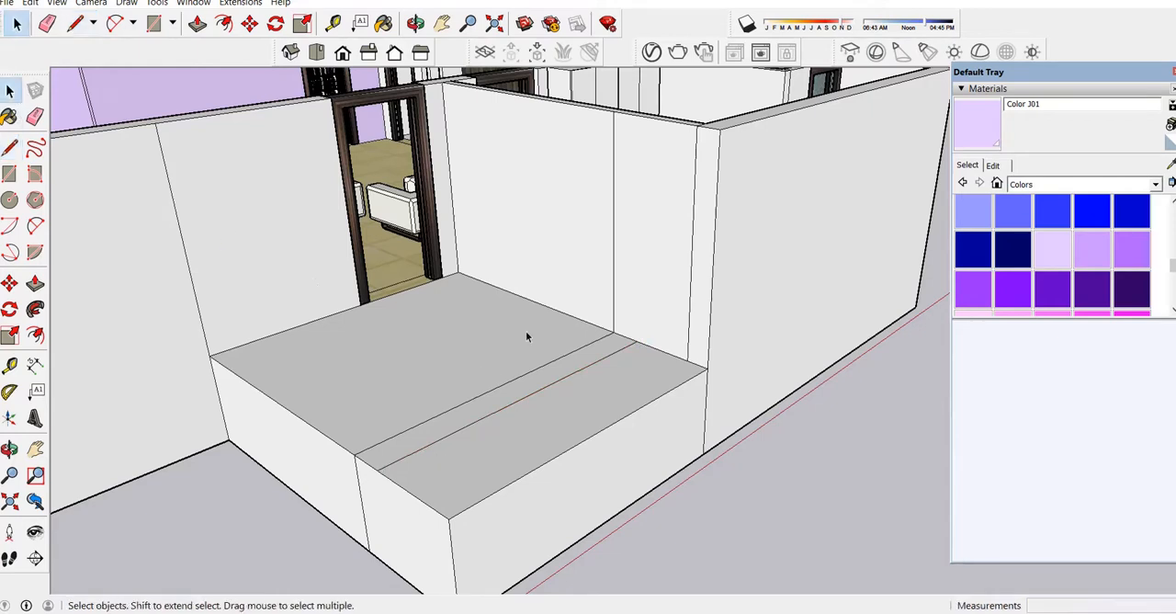
{"action": "left_click", "coordinate": [571, 373]}
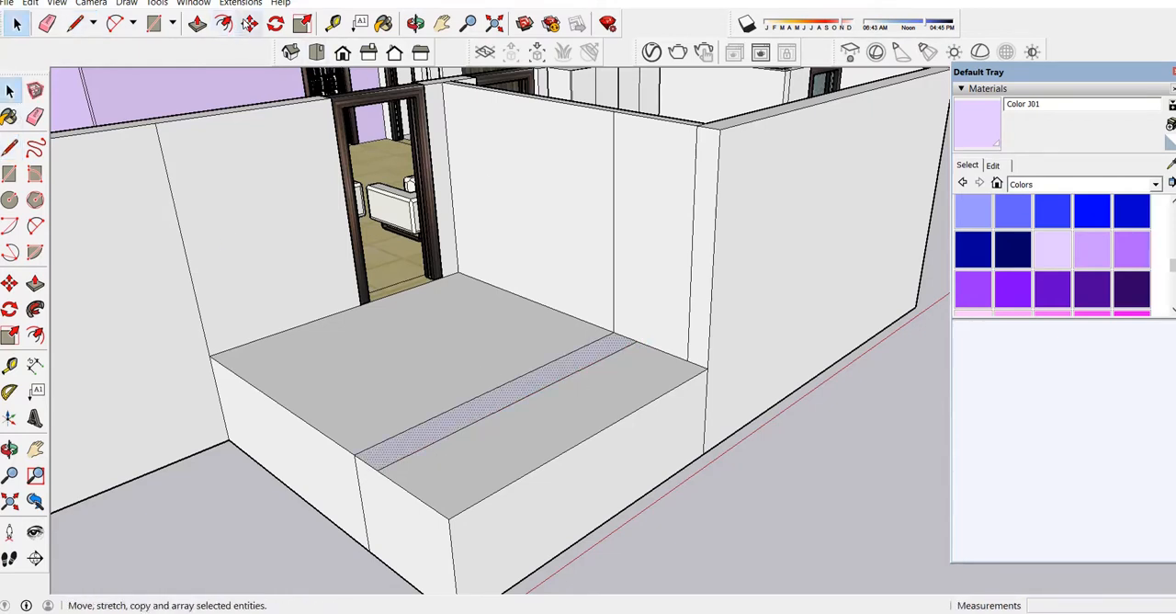
{"action": "left_click", "coordinate": [249, 23]}
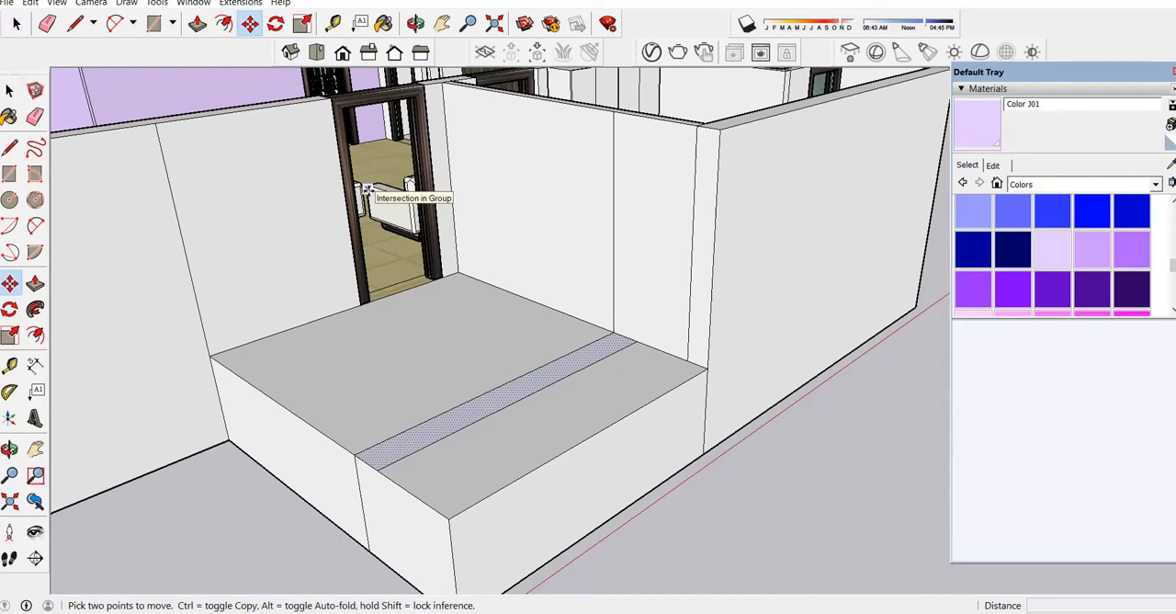
{"action": "left_click", "coordinate": [612, 331]}
{"action": "left_click", "coordinate": [638, 339]}
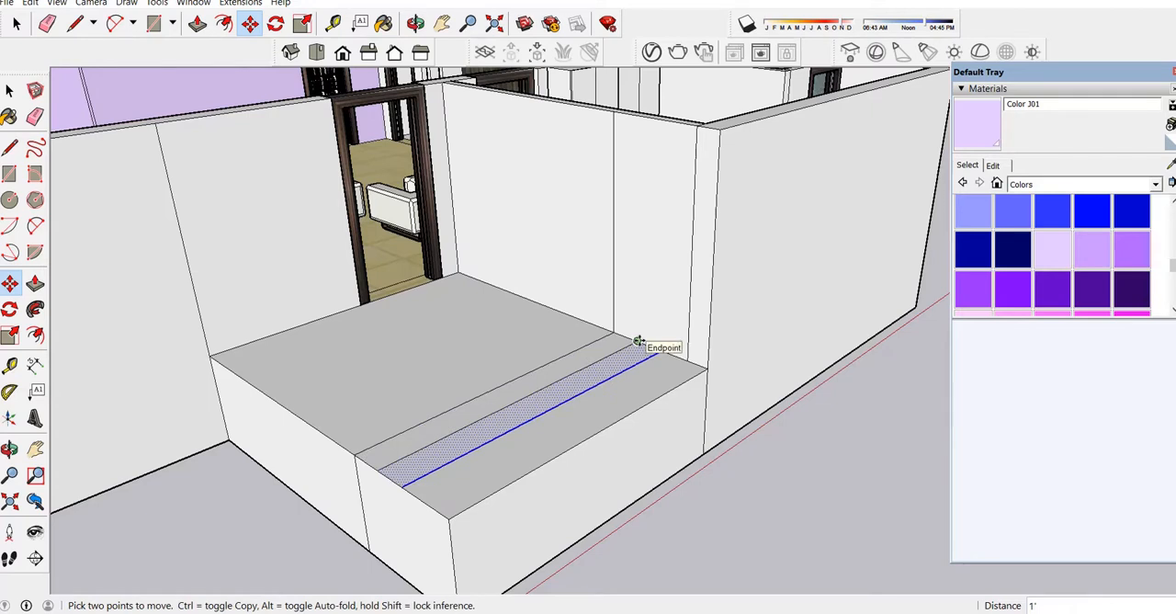
{"action": "left_click", "coordinate": [638, 340]}
{"action": "key", "text": "ctrl"}
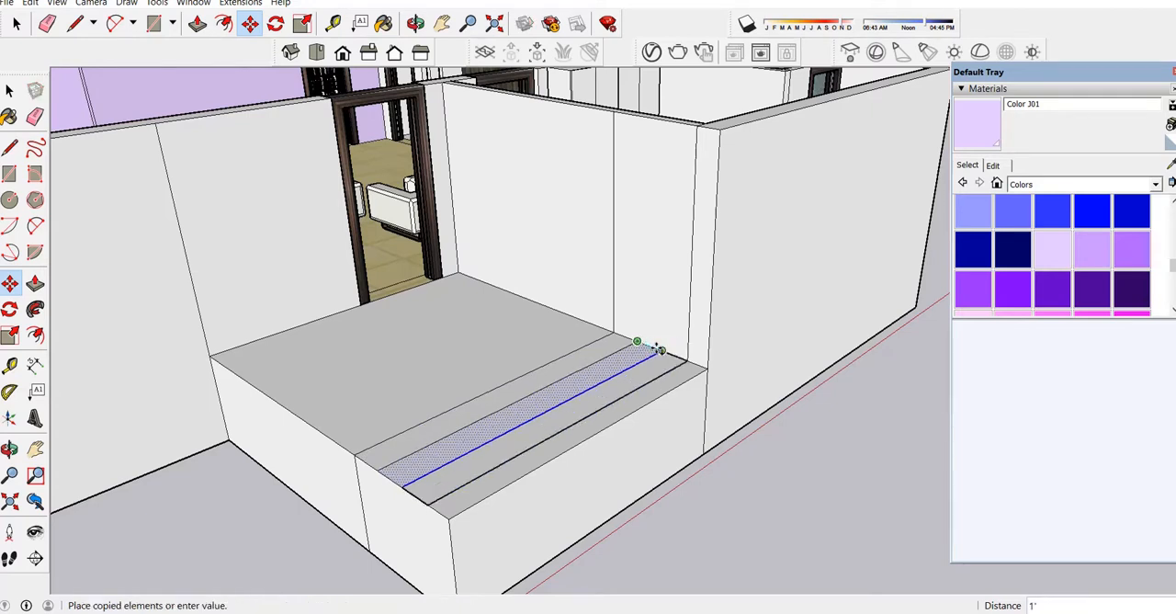
{"action": "left_click", "coordinate": [682, 356]}
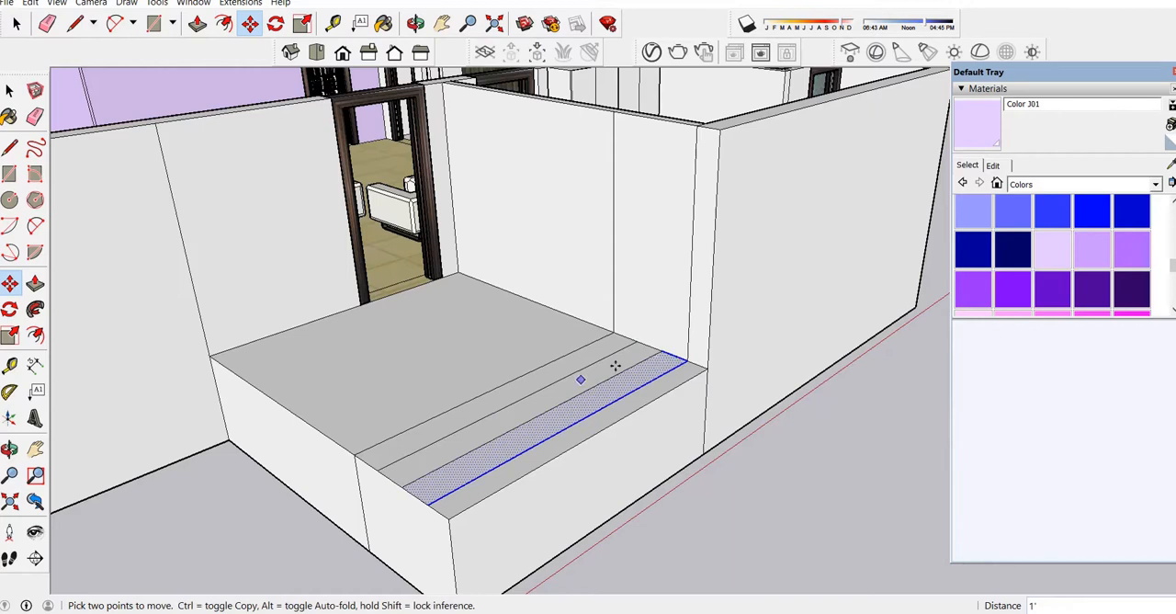
{"action": "key", "text": "ctrl+t"}
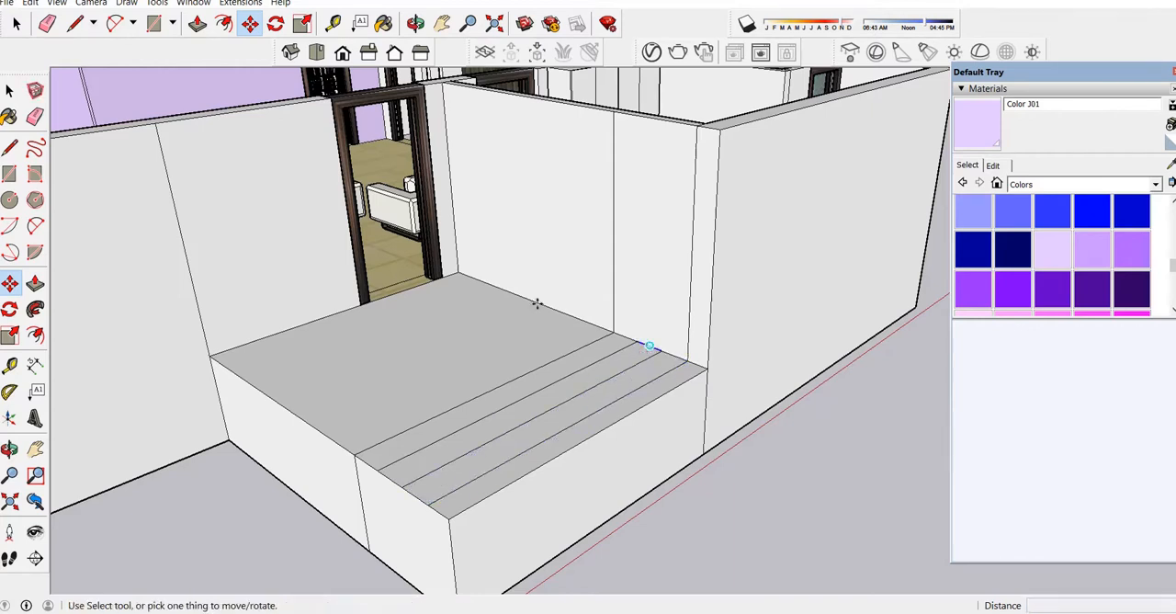
Push all four porch tread strips down 6" below the platform to form the first step.
{"action": "left_click", "coordinate": [199, 23]}
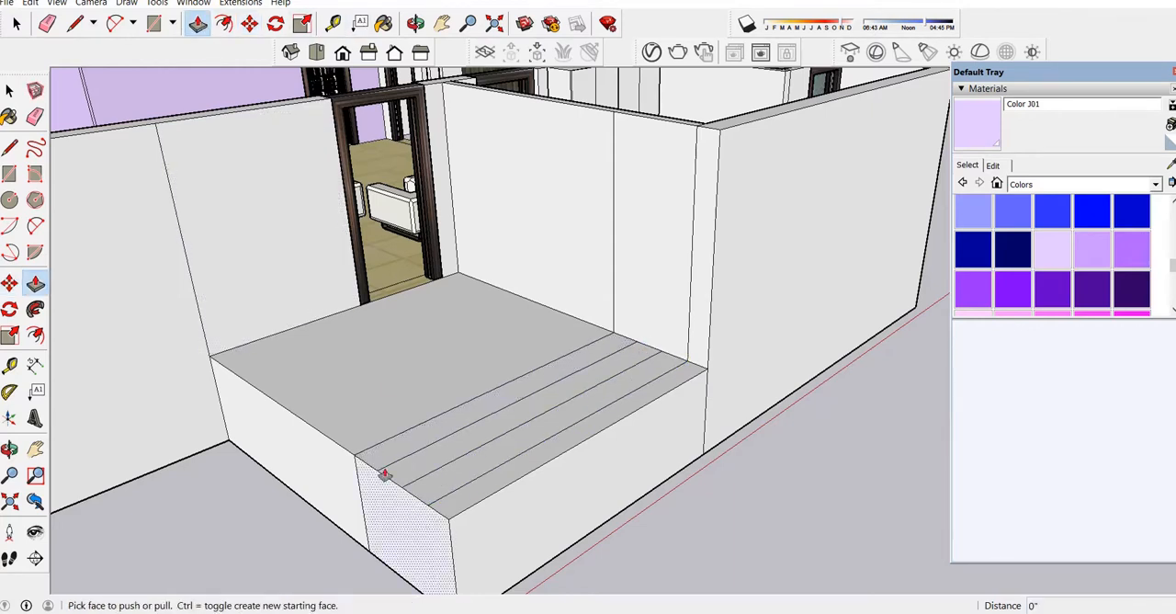
{"action": "left_click", "coordinate": [379, 468]}
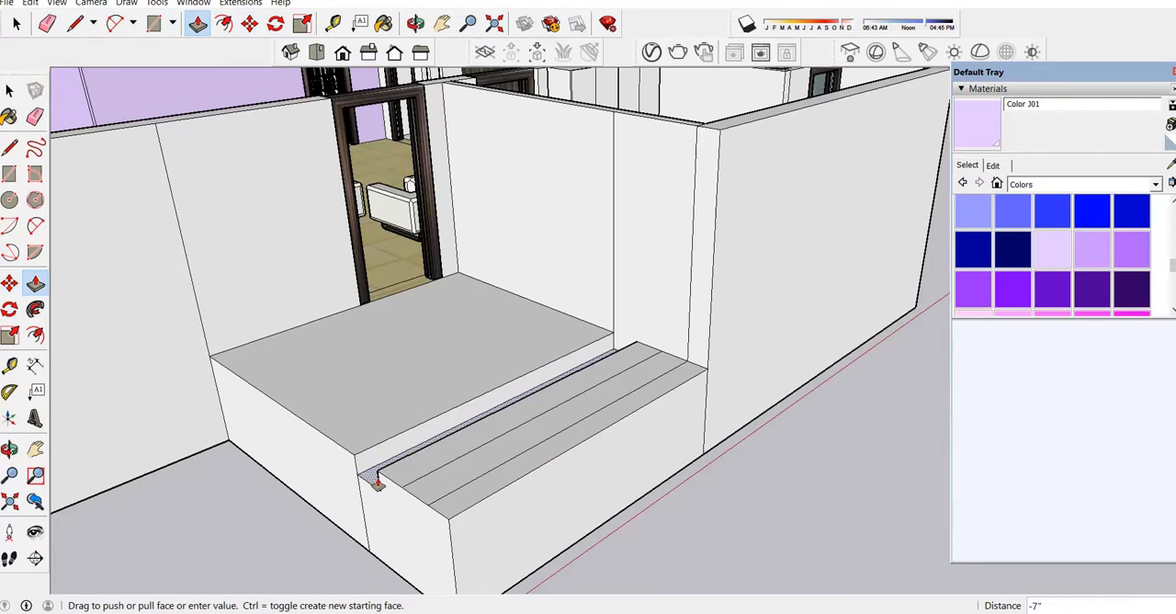
{"action": "key", "text": "Return"}
{"action": "left_click", "coordinate": [386, 478]}
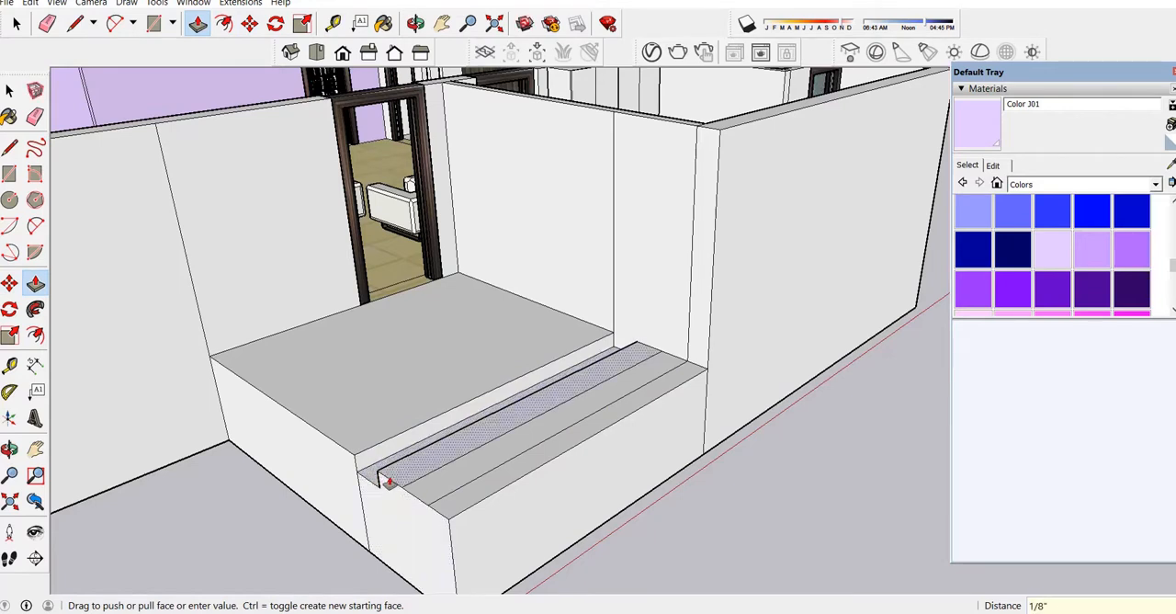
{"action": "left_click", "coordinate": [377, 489]}
{"action": "left_click", "coordinate": [414, 493]}
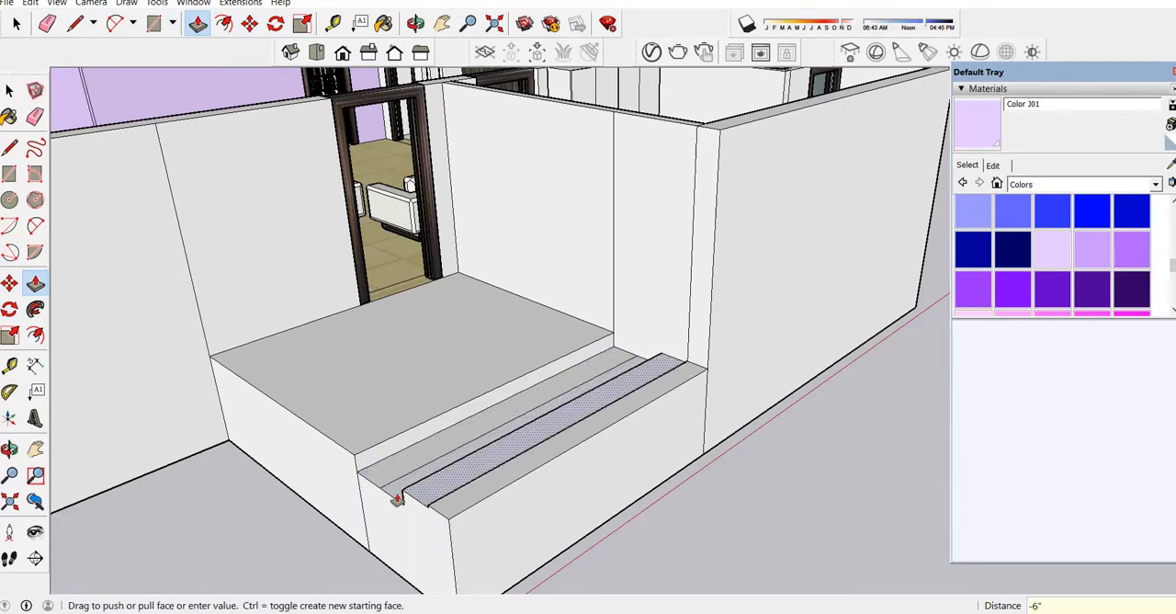
{"action": "left_click", "coordinate": [390, 505]}
{"action": "left_click", "coordinate": [419, 507]}
{"action": "left_click", "coordinate": [412, 516]}
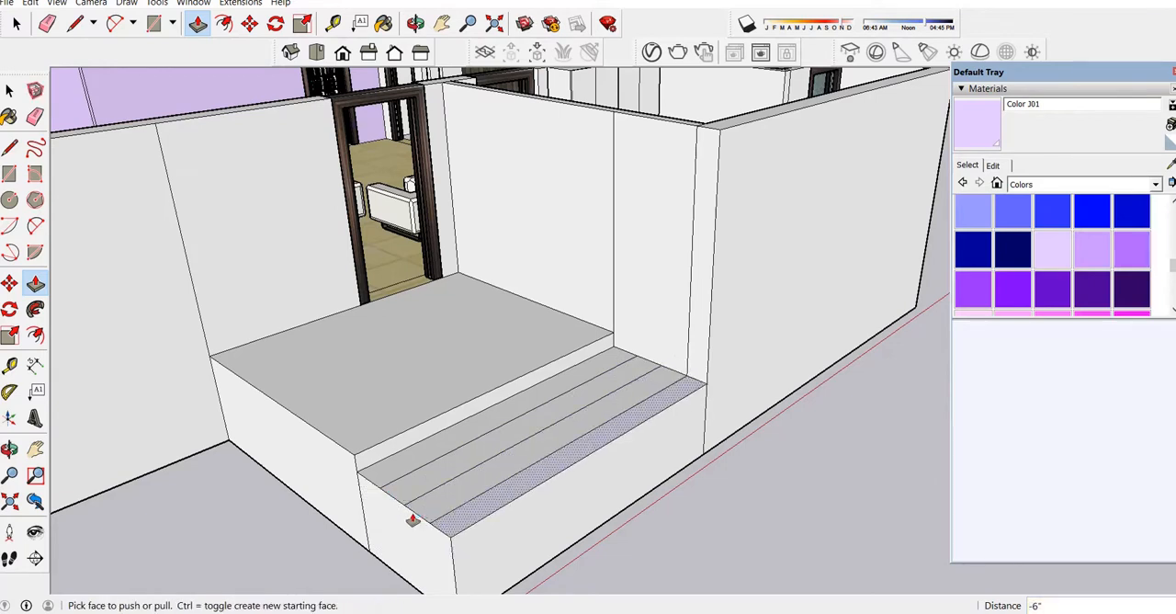
Push the three outer tread strips down another 6" to form the second step.
{"action": "left_click", "coordinate": [399, 490]}
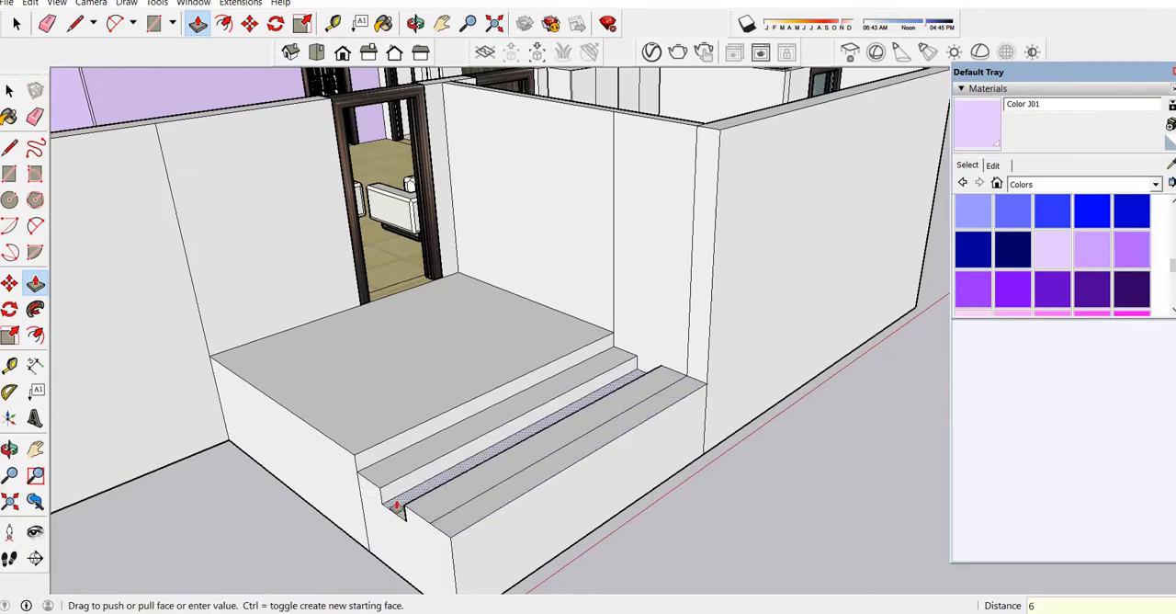
{"action": "left_click", "coordinate": [397, 507]}
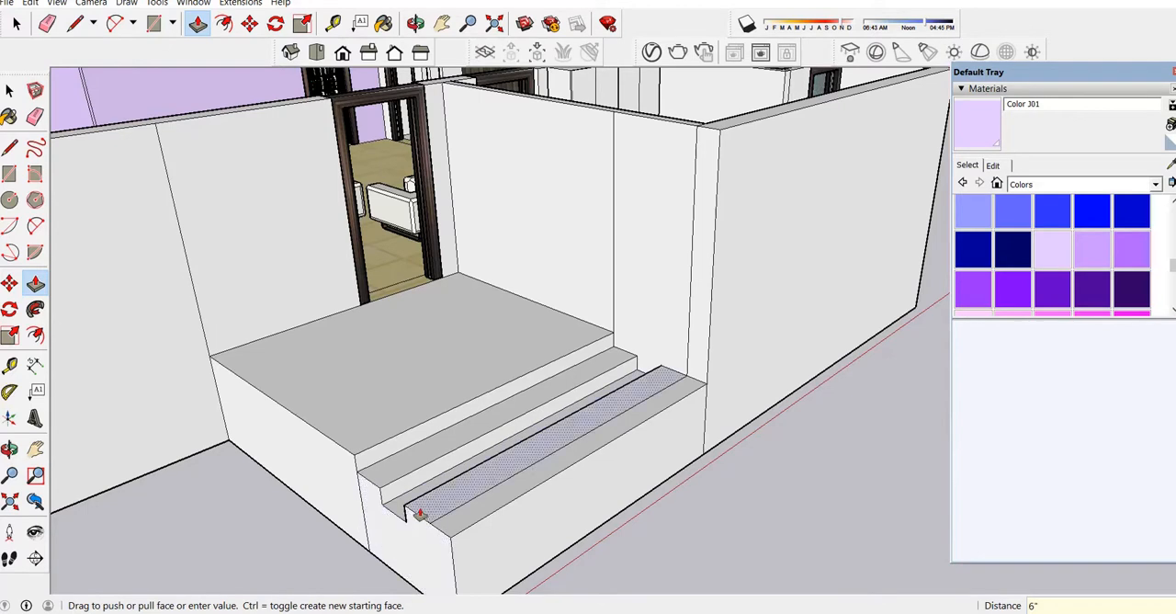
{"action": "left_click", "coordinate": [405, 524]}
{"action": "left_click", "coordinate": [401, 526]}
{"action": "left_click", "coordinate": [452, 538]}
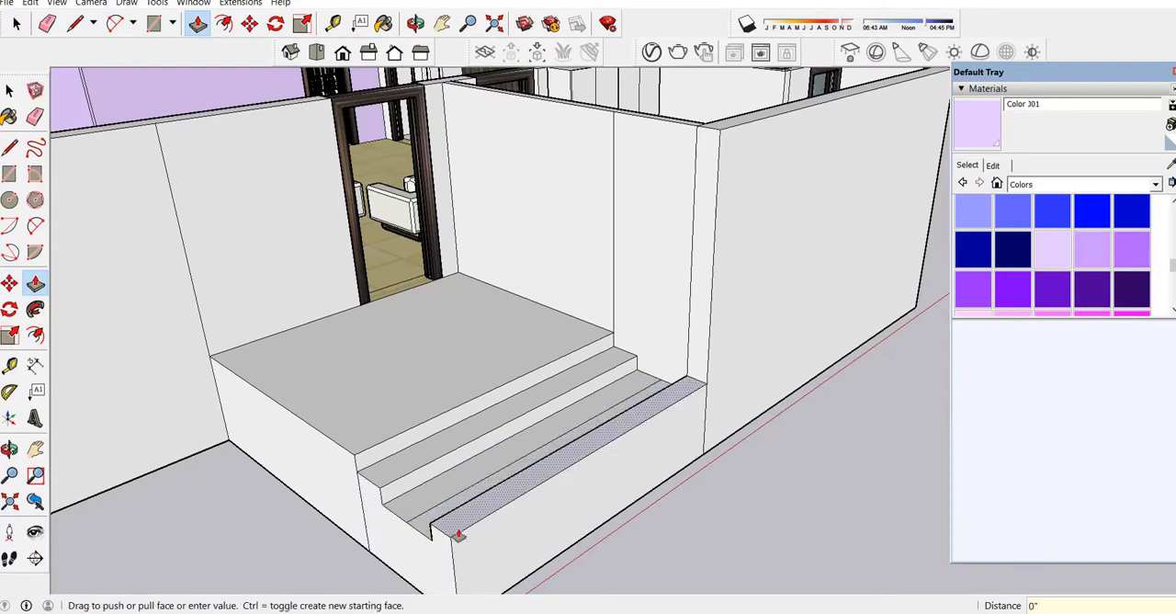
{"action": "left_click", "coordinate": [424, 541]}
Lower the two outermost tread strips by 6" and the outermost one by a further 6" to complete the porch steps.
{"action": "left_click", "coordinate": [429, 536]}
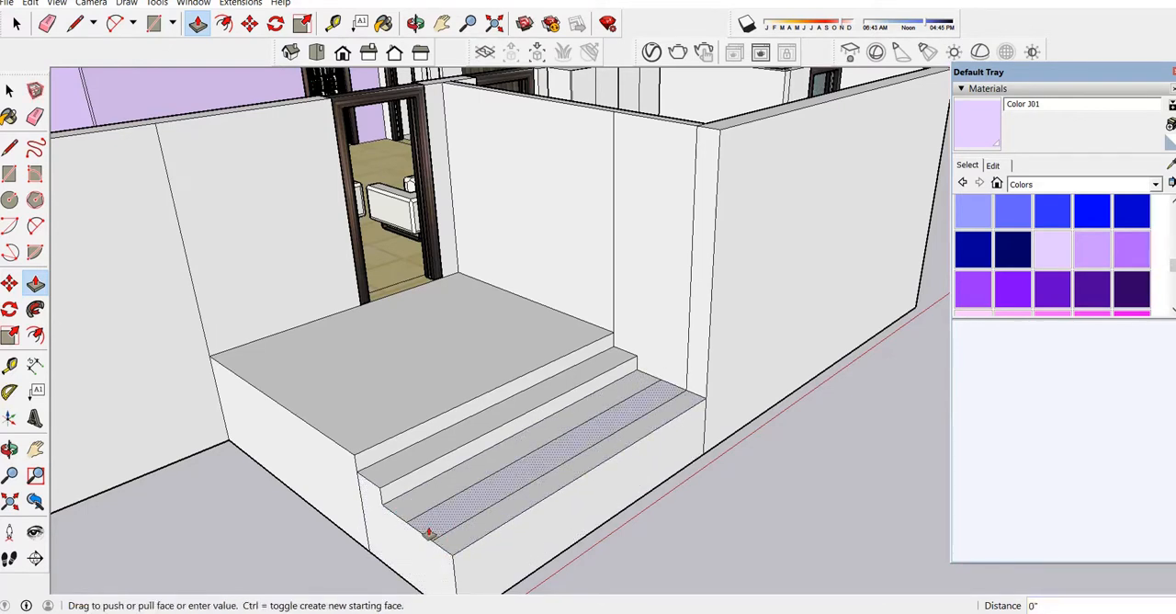
{"action": "type", "text": "6\""}
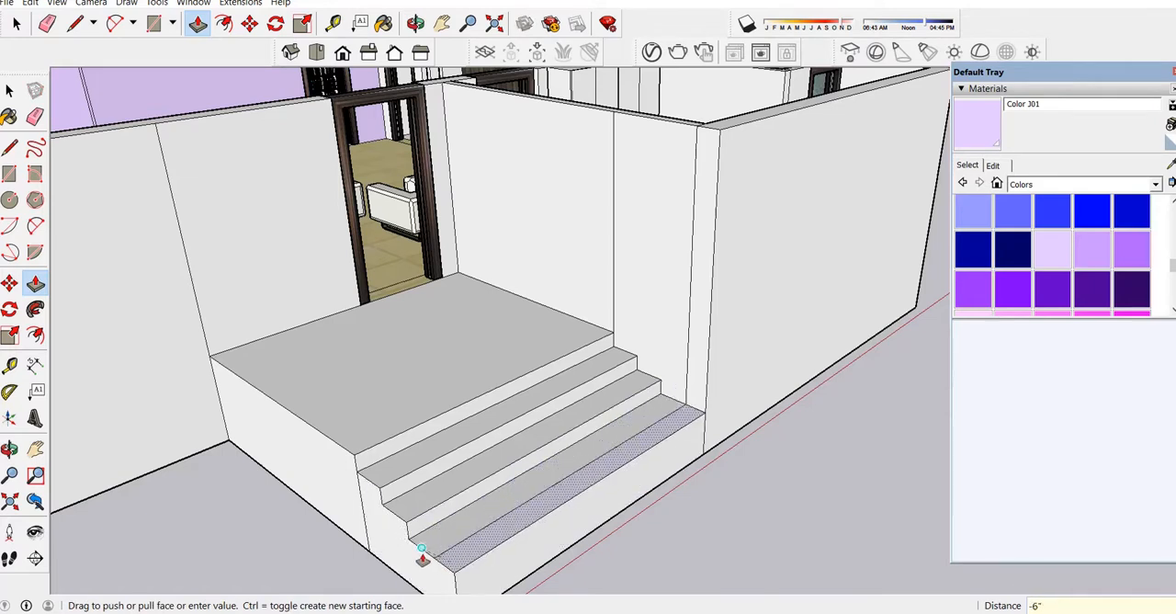
{"action": "left_click", "coordinate": [420, 556]}
{"action": "left_click", "coordinate": [465, 563]}
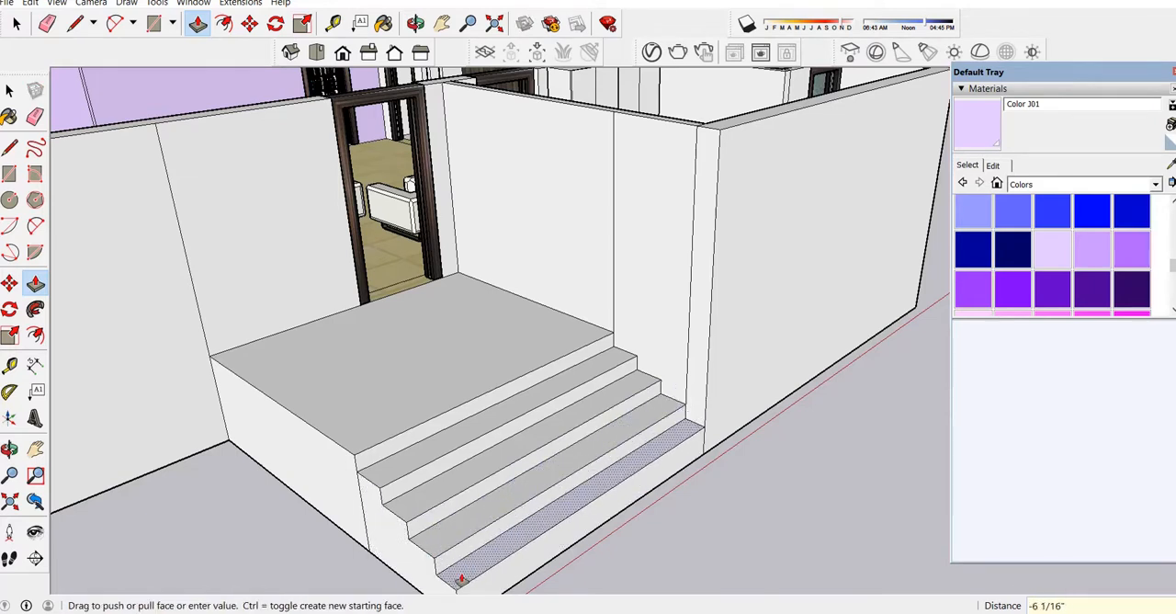
{"action": "type", "text": "6\""}
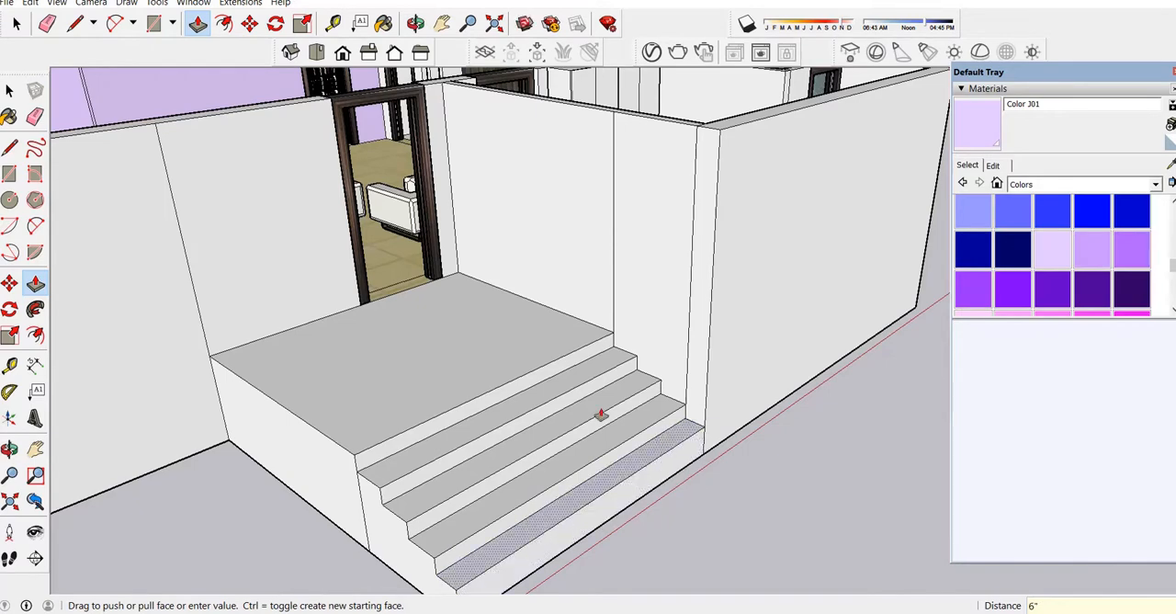
{"action": "key", "text": "Return"}
{"action": "scroll", "coordinate": [601, 412], "scroll_direction": "down", "scroll_amount": 5}
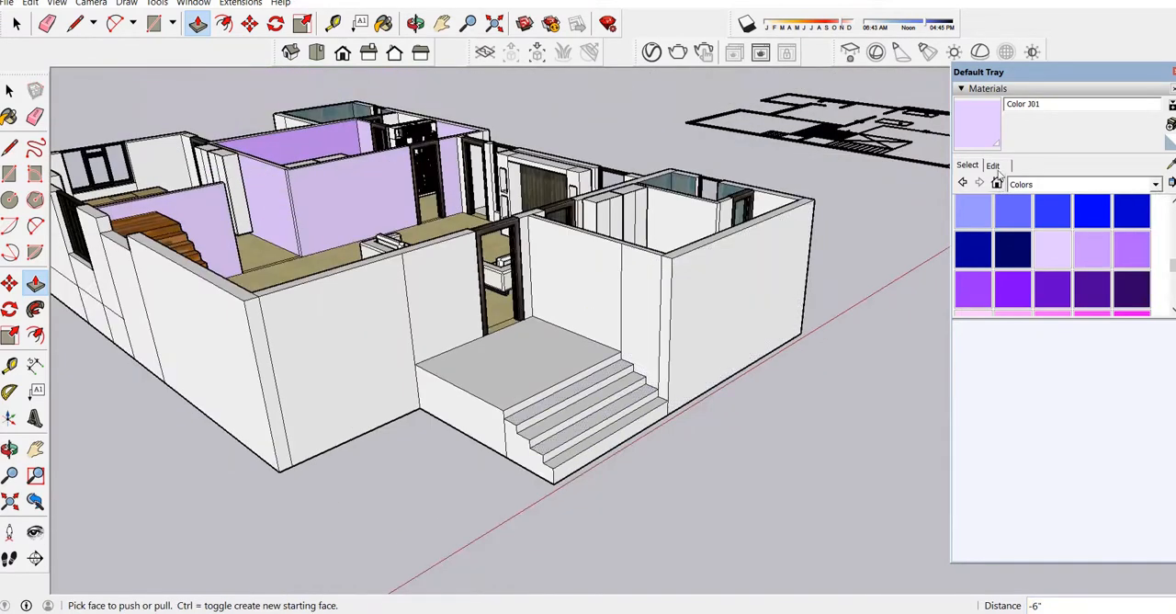
Pick the Stone Marble material from the Stone collection and paint the porch platform with it.
{"action": "left_click", "coordinate": [1109, 187]}
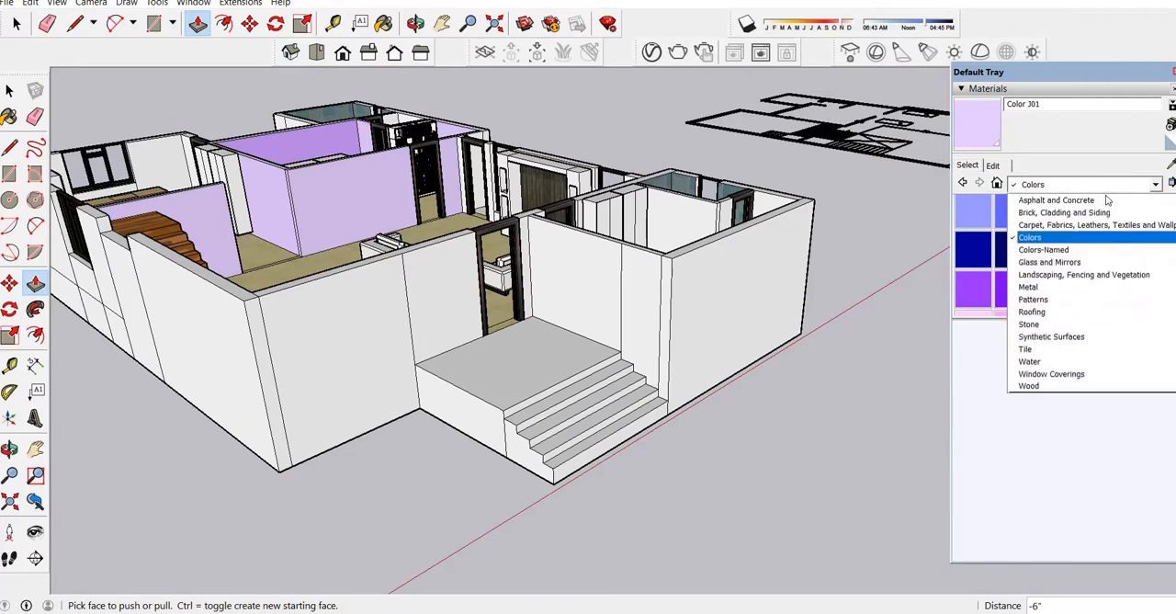
{"action": "left_click", "coordinate": [1045, 325]}
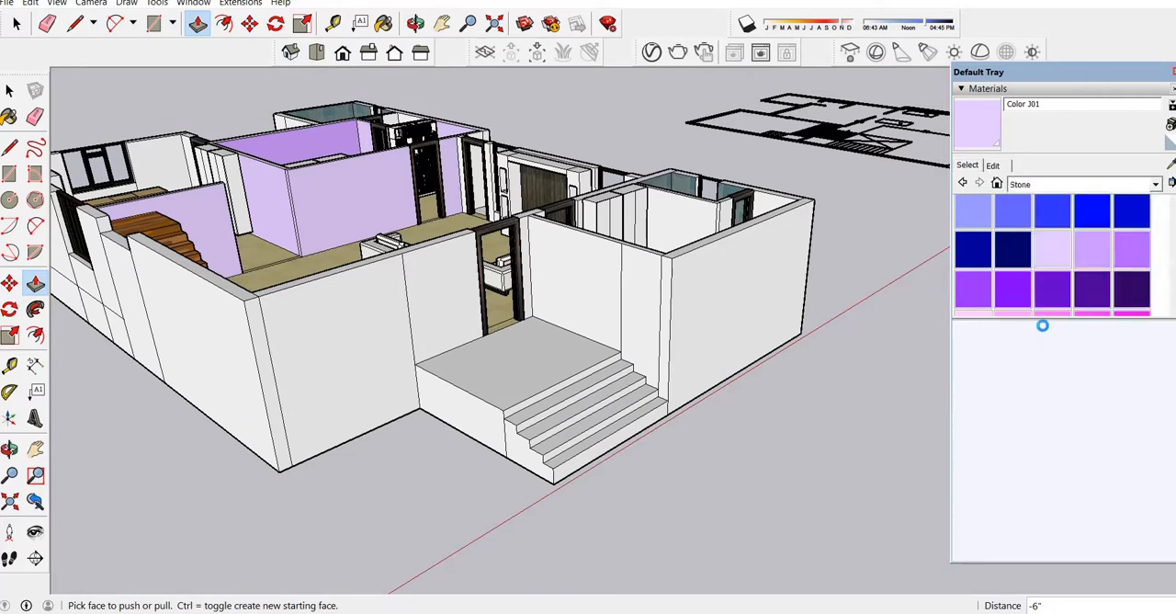
{"action": "left_click", "coordinate": [1013, 257]}
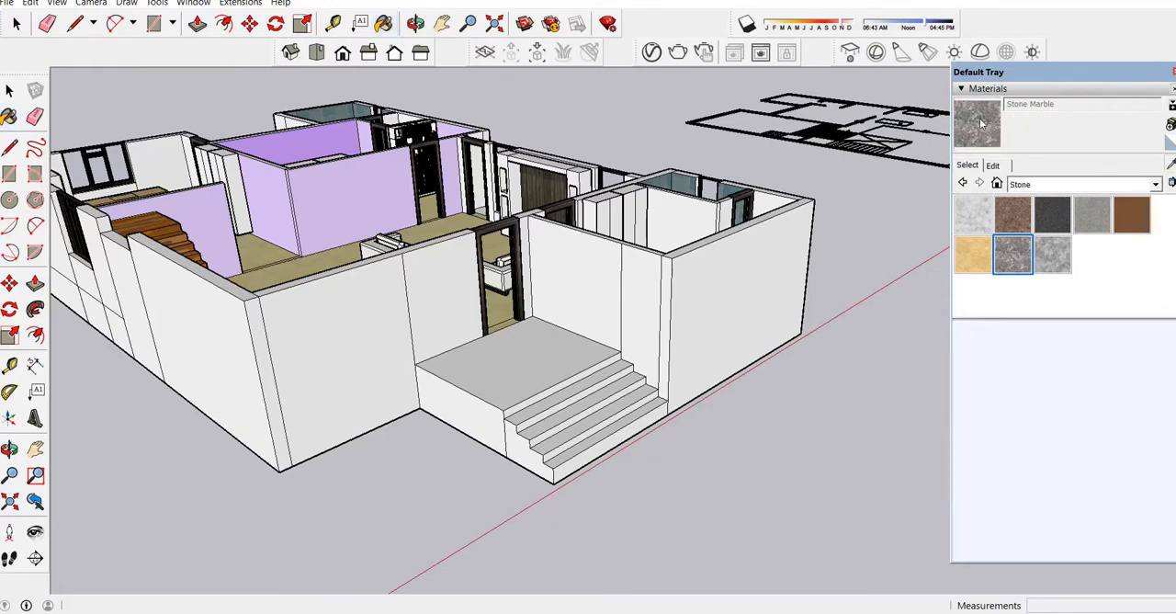
{"action": "left_click", "coordinate": [557, 357]}
{"action": "scroll", "coordinate": [540, 382], "scroll_direction": "up", "scroll_amount": 2}
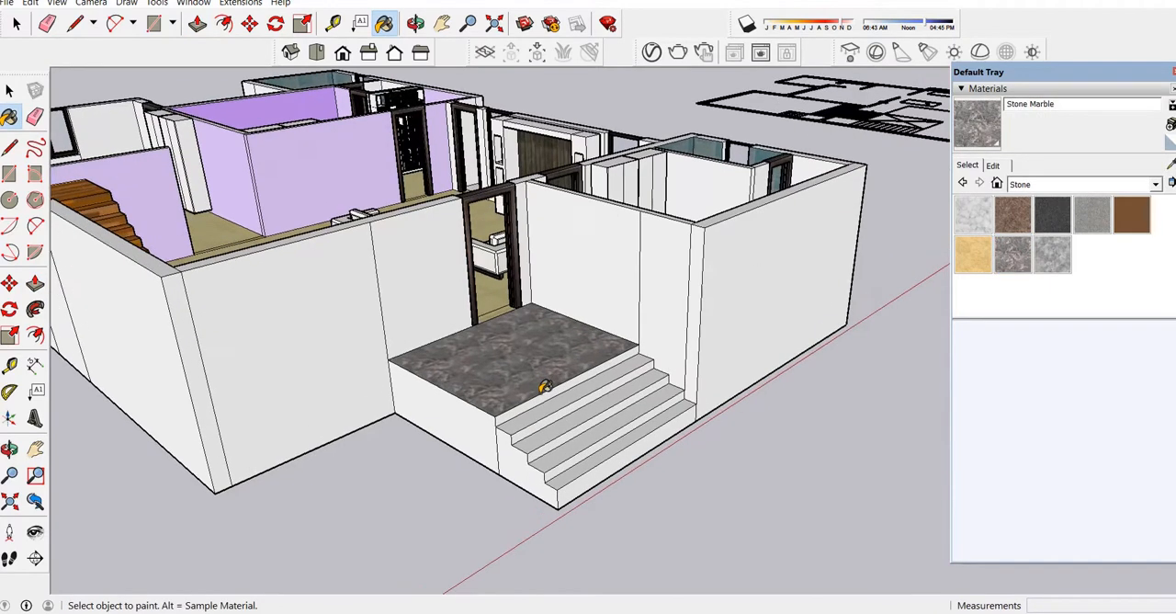
Paint the treads and risers of all the porch steps with the Stone Marble material.
{"action": "left_click", "coordinate": [544, 406]}
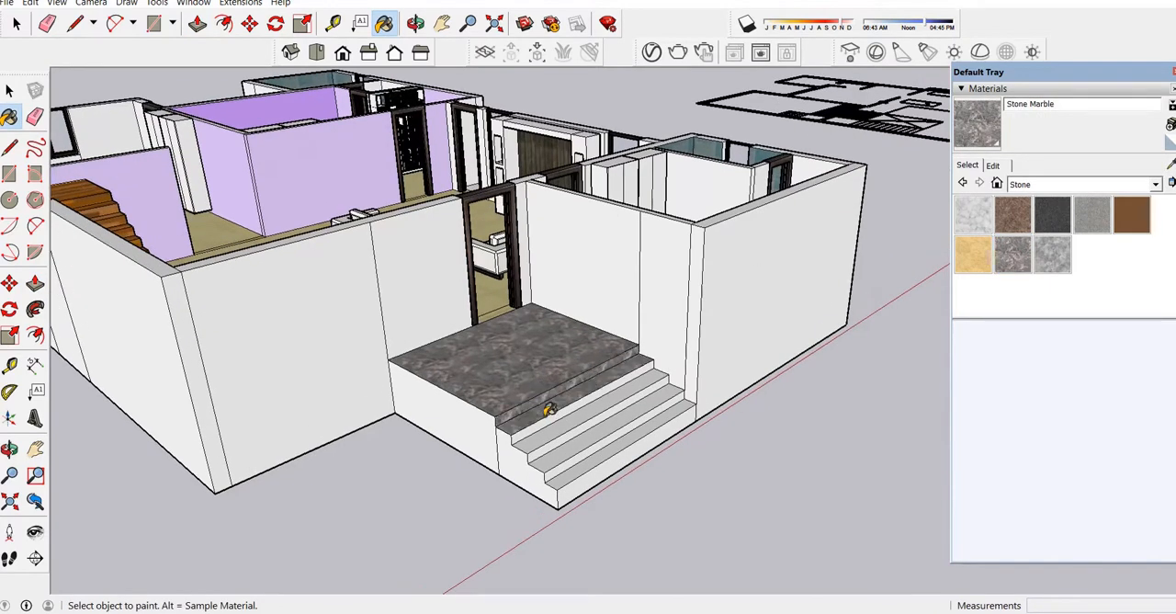
{"action": "left_click", "coordinate": [550, 414]}
{"action": "left_click", "coordinate": [551, 430]}
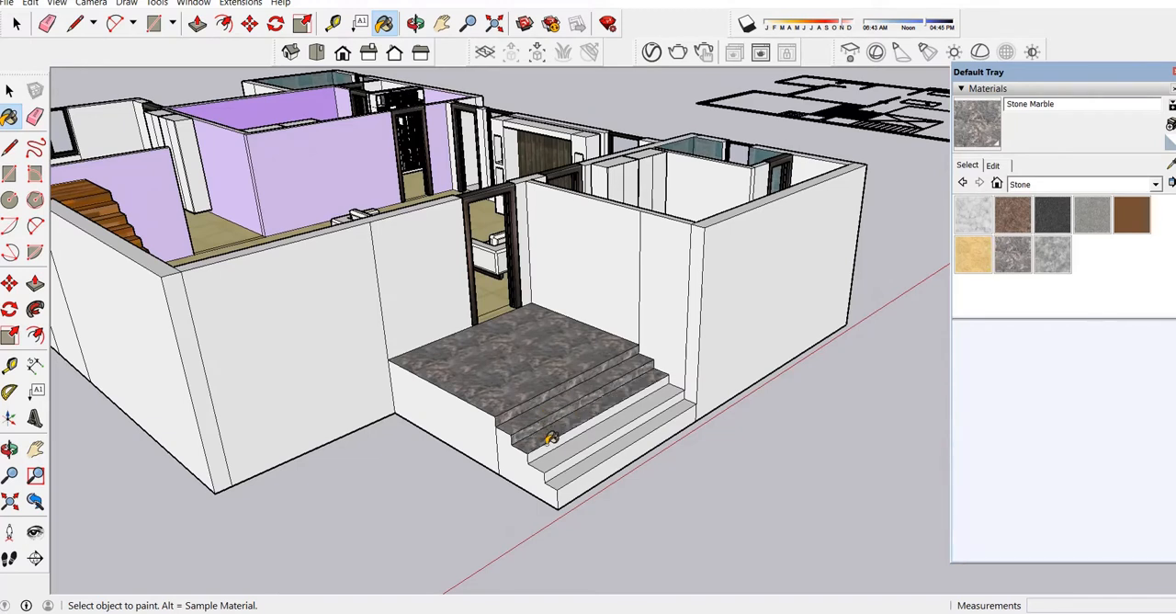
{"action": "left_click", "coordinate": [555, 440]}
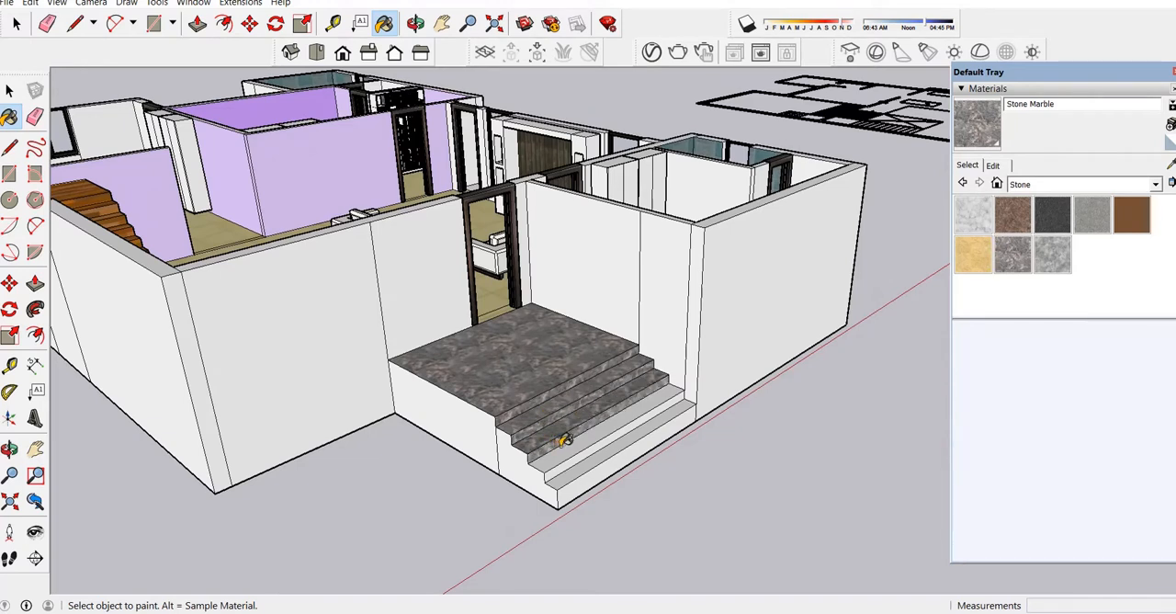
{"action": "left_click", "coordinate": [566, 452]}
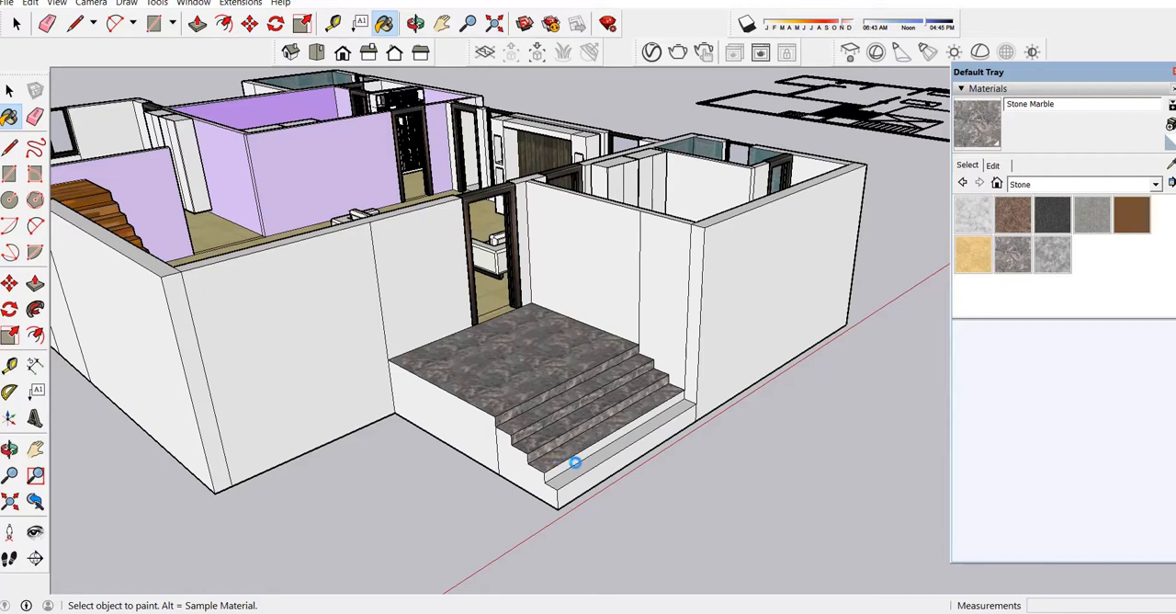
{"action": "left_click", "coordinate": [579, 451]}
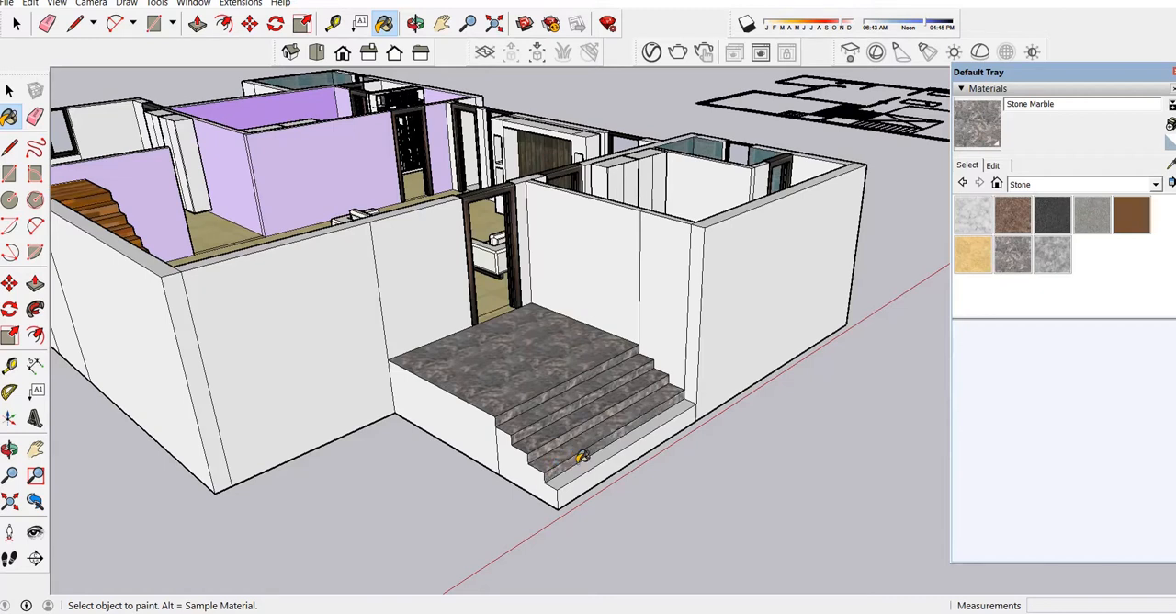
{"action": "left_click", "coordinate": [595, 465]}
{"action": "left_click", "coordinate": [622, 472]}
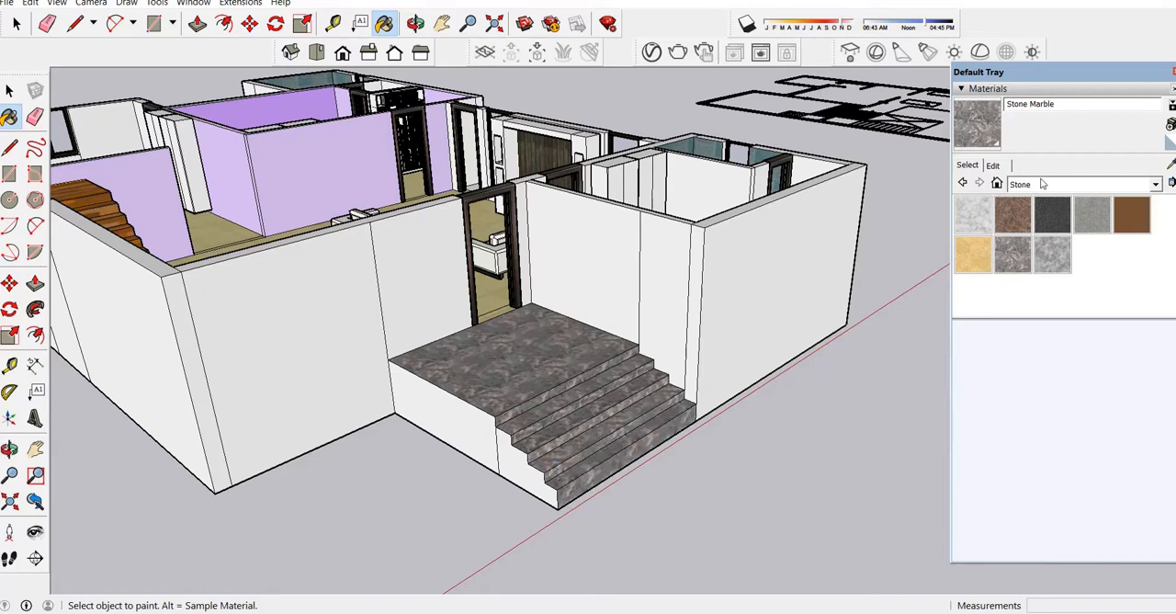
Darken the Stone Marble material and set its texture size to 6'.
{"action": "left_click", "coordinate": [993, 165]}
{"action": "left_click_drag", "start_coordinate": [1030, 258], "coordinate": [1033, 261]}
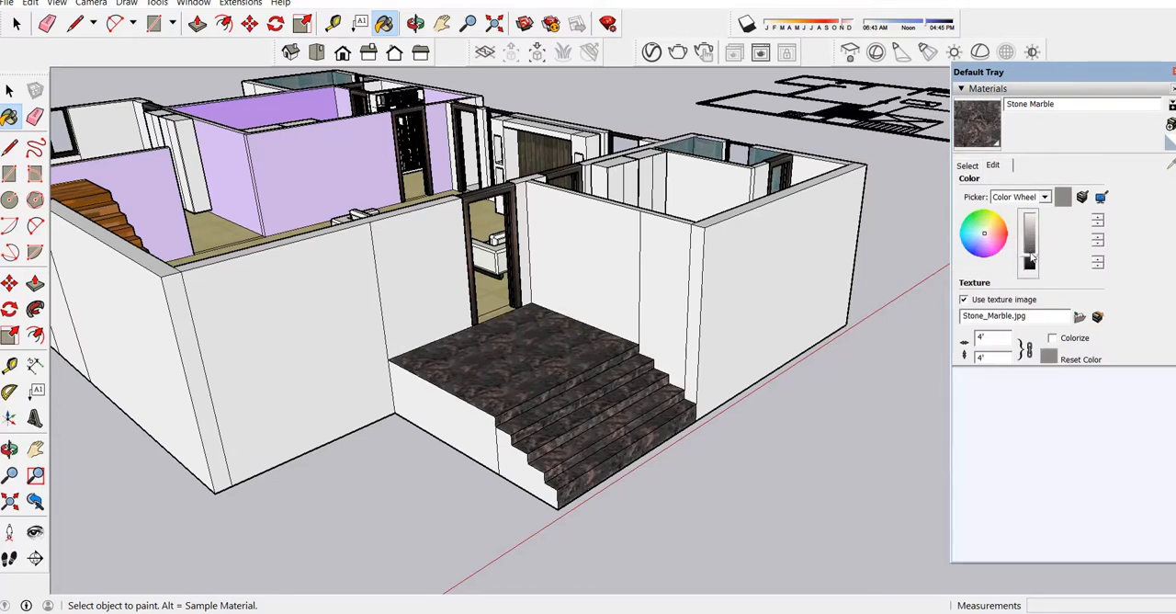
{"action": "left_click", "coordinate": [991, 338]}
{"action": "type", "text": "6"}
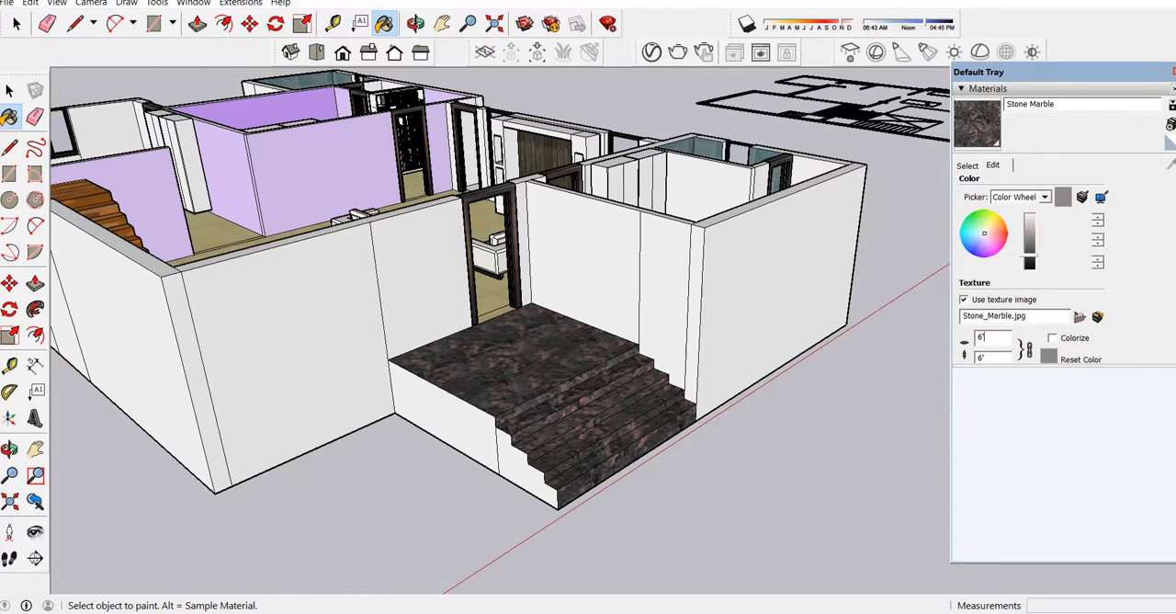
{"action": "left_click", "coordinate": [1174, 73]}
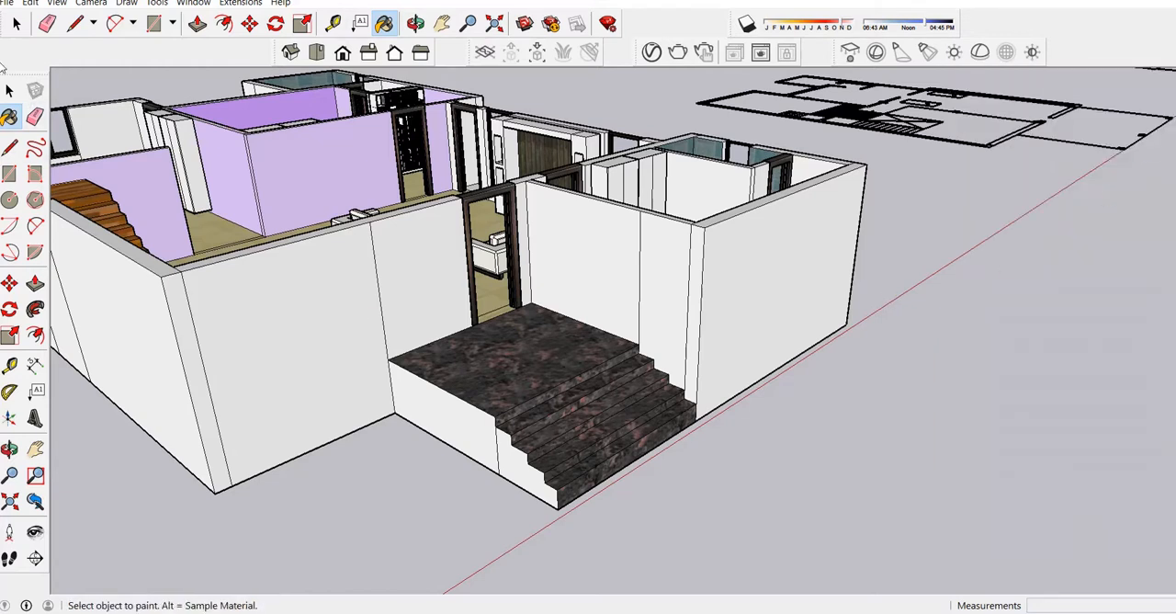
{"action": "left_click", "coordinate": [10, 90]}
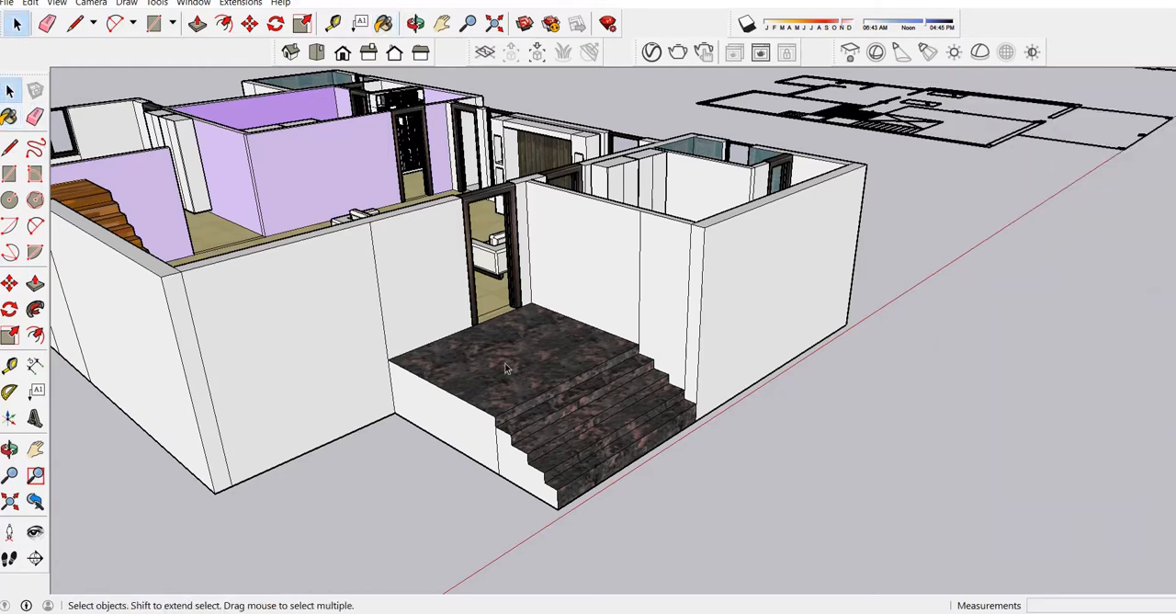
Delete the imported floor plan linework lying beside and beneath the house model.
{"action": "left_click", "coordinate": [416, 23]}
{"action": "left_click_drag", "start_coordinate": [634, 349], "coordinate": [583, 220]}
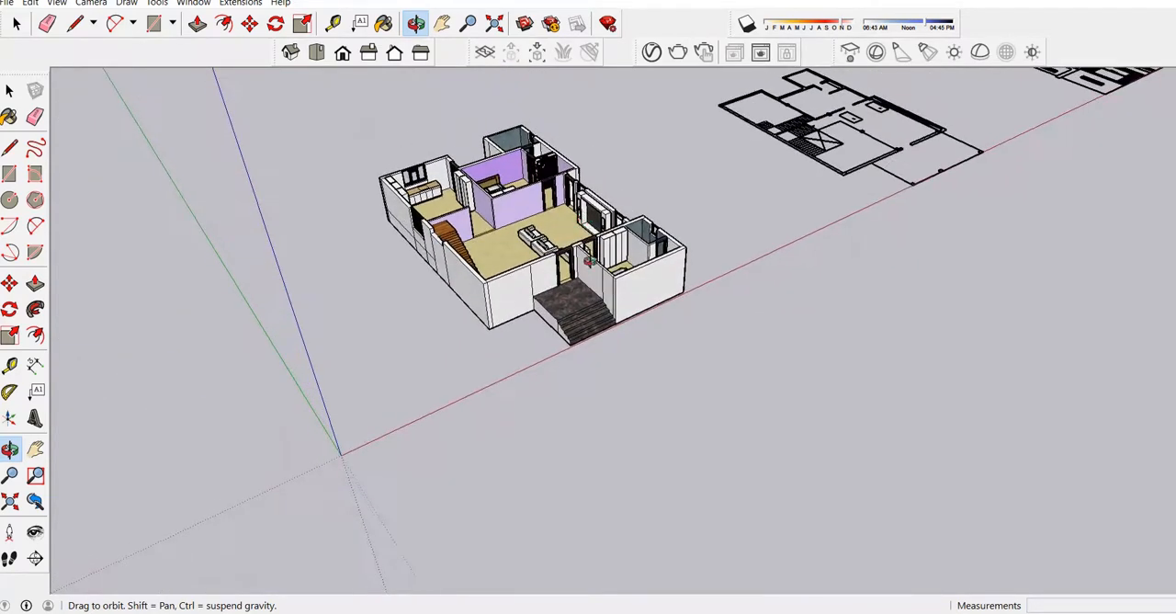
{"action": "scroll", "coordinate": [590, 263], "scroll_direction": "down", "scroll_amount": 1}
{"action": "scroll", "coordinate": [495, 289], "scroll_direction": "down", "scroll_amount": 1}
{"action": "scroll", "coordinate": [505, 310], "scroll_direction": "down", "scroll_amount": 1}
{"action": "scroll", "coordinate": [818, 154], "scroll_direction": "up", "scroll_amount": 2}
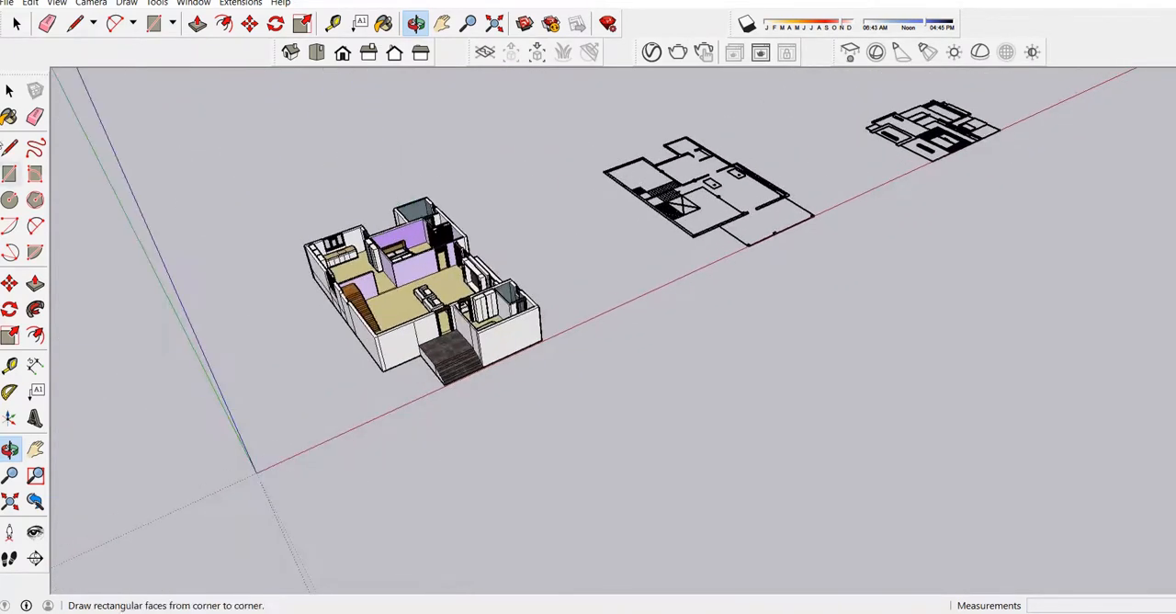
{"action": "left_click", "coordinate": [9, 90]}
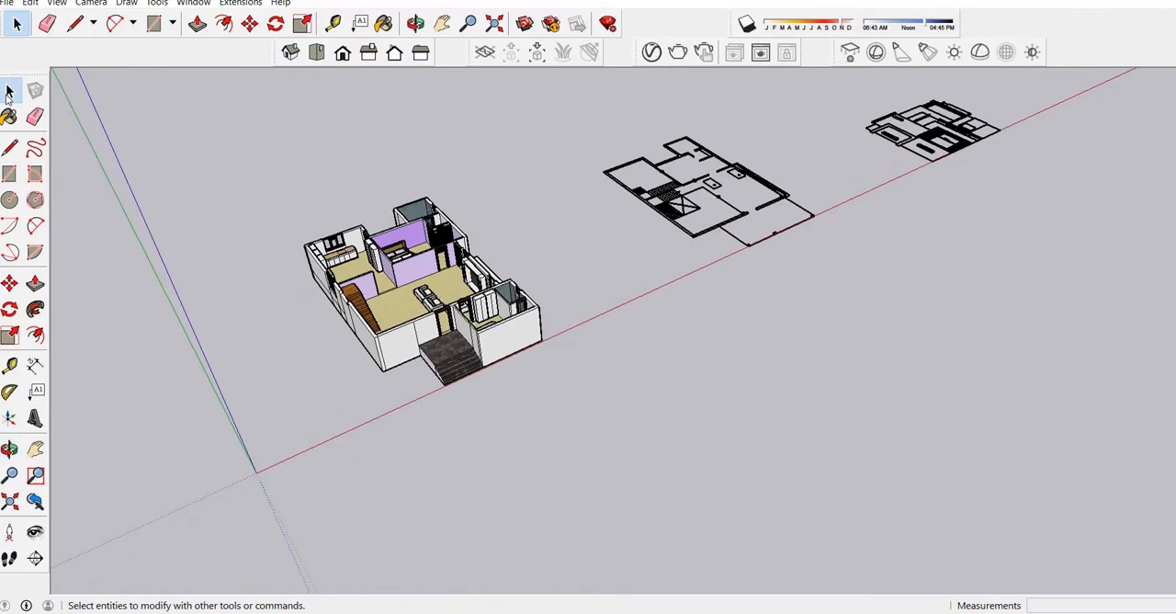
{"action": "left_click", "coordinate": [674, 202]}
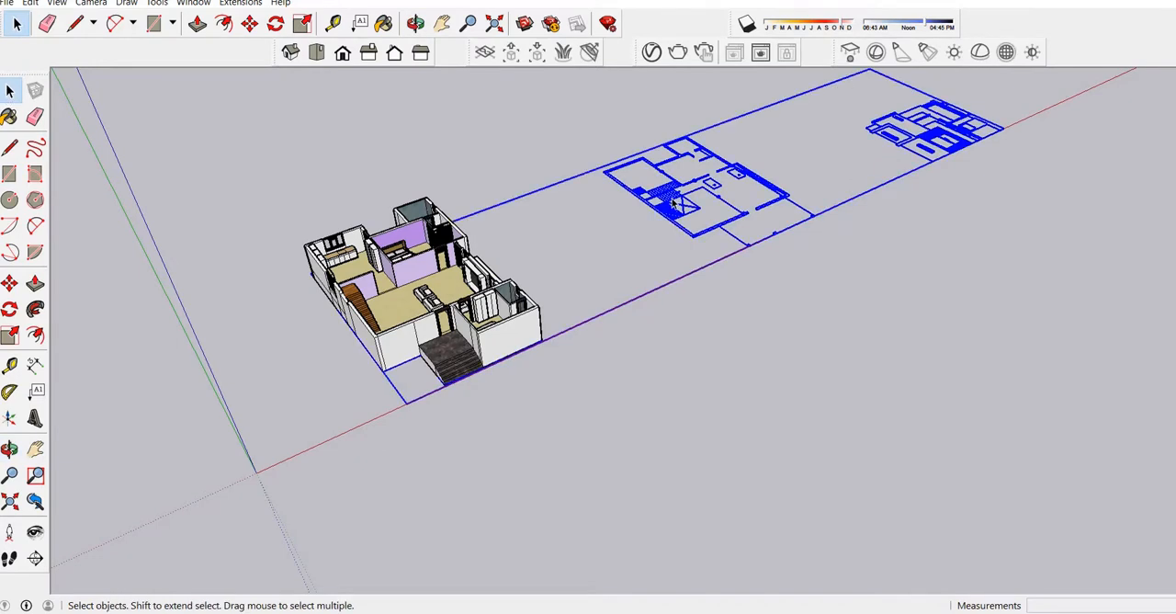
{"action": "key", "text": "Delete"}
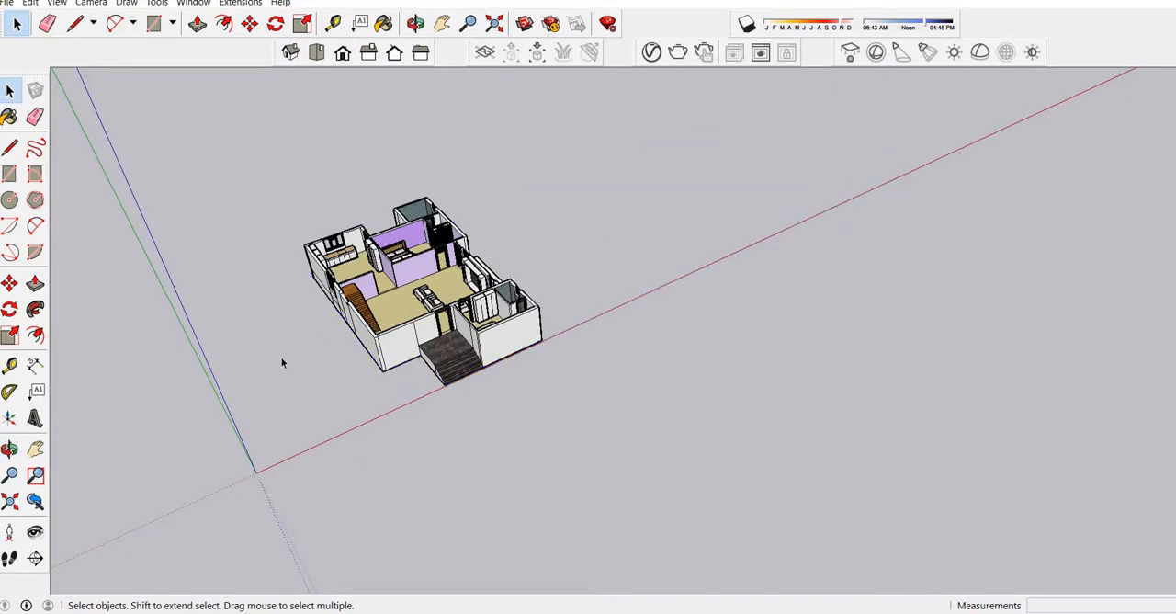
Delete the group of leftover components lying far from the house along the red axis.
{"action": "scroll", "coordinate": [283, 362], "scroll_direction": "down", "scroll_amount": 6}
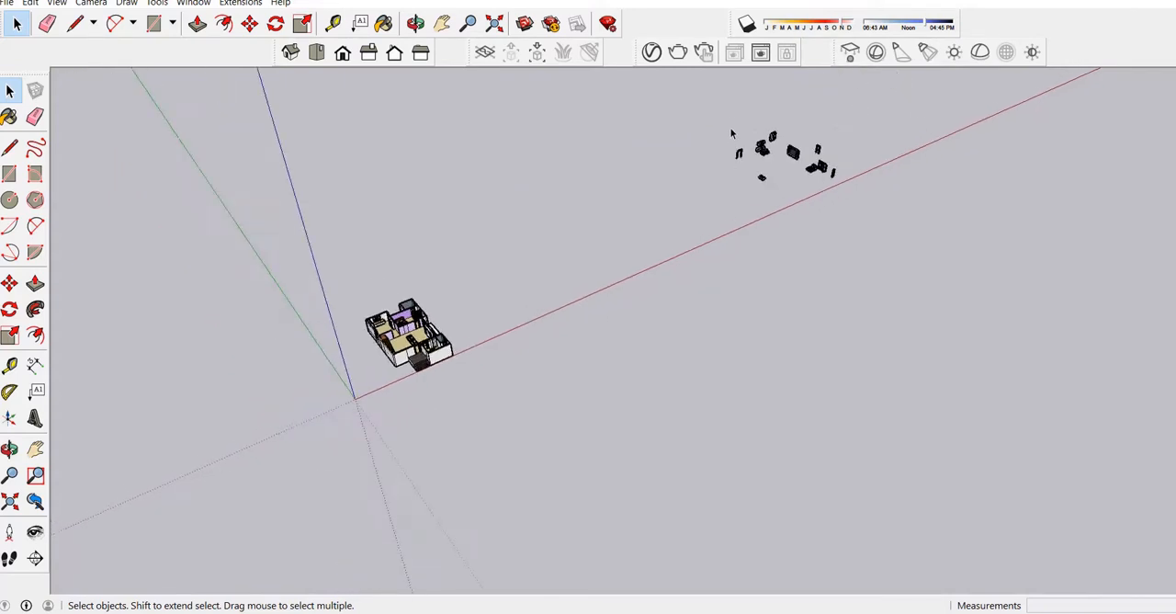
{"action": "left_click_drag", "start_coordinate": [726, 118], "coordinate": [885, 225]}
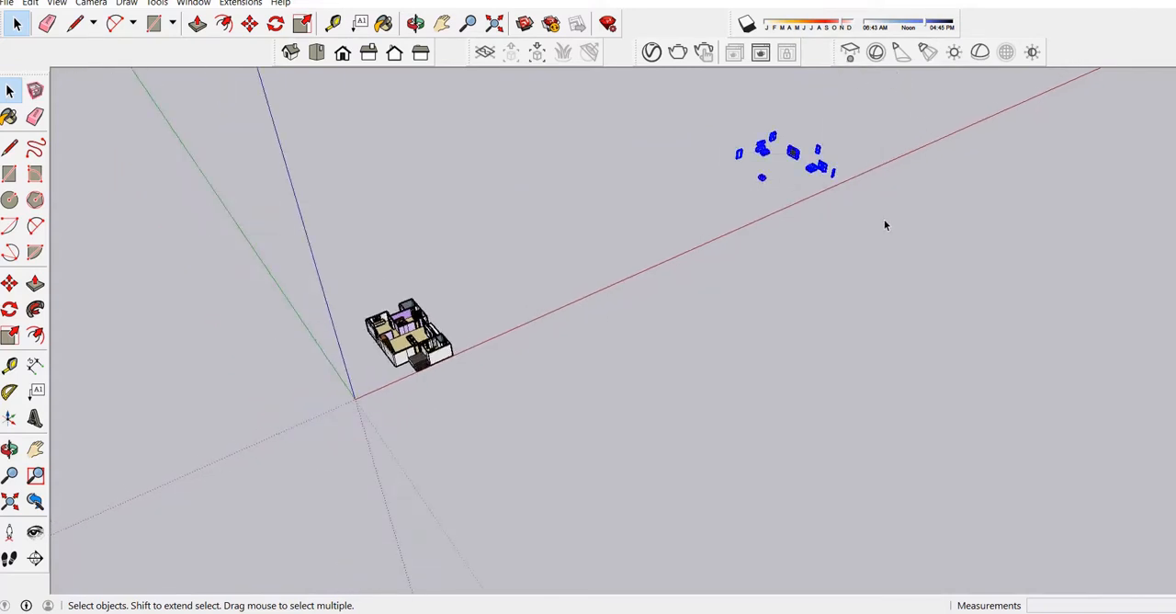
{"action": "key", "text": "Delete"}
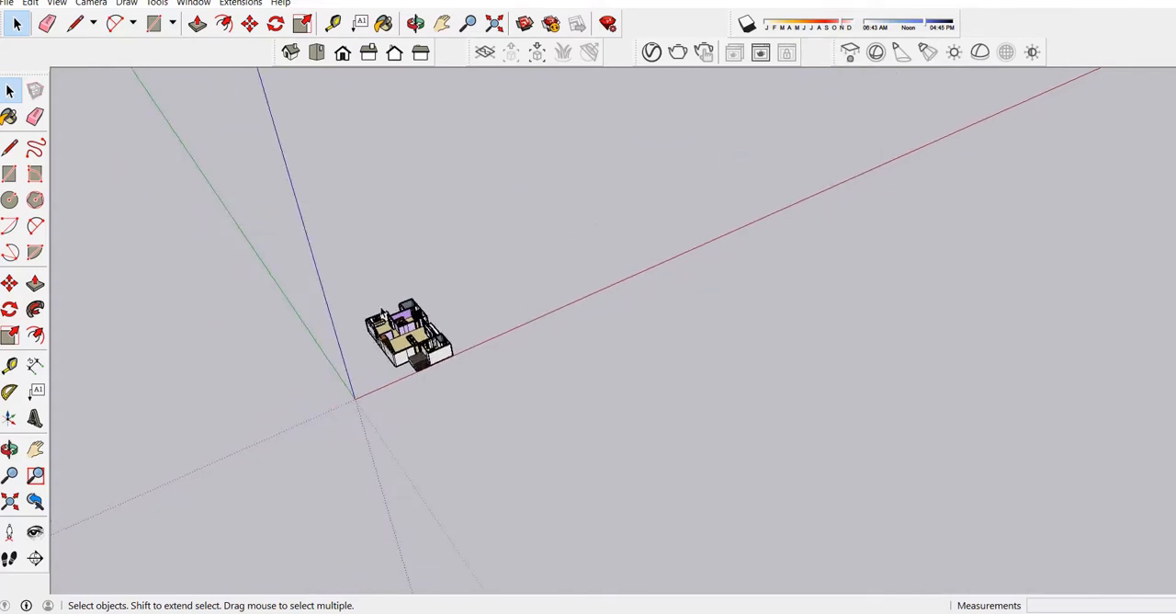
Switch the camera to the top view and frame the whole house in it.
{"action": "scroll", "coordinate": [391, 319], "scroll_direction": "up", "scroll_amount": 8}
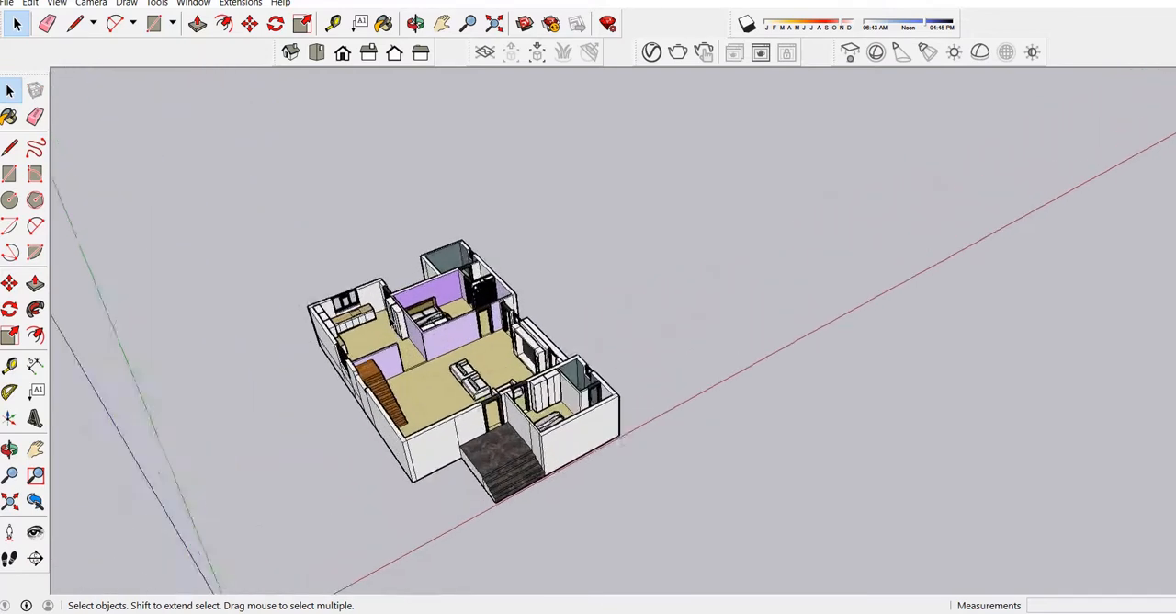
{"action": "scroll", "coordinate": [381, 312], "scroll_direction": "up", "scroll_amount": 2}
{"action": "scroll", "coordinate": [547, 262], "scroll_direction": "down", "scroll_amount": 3}
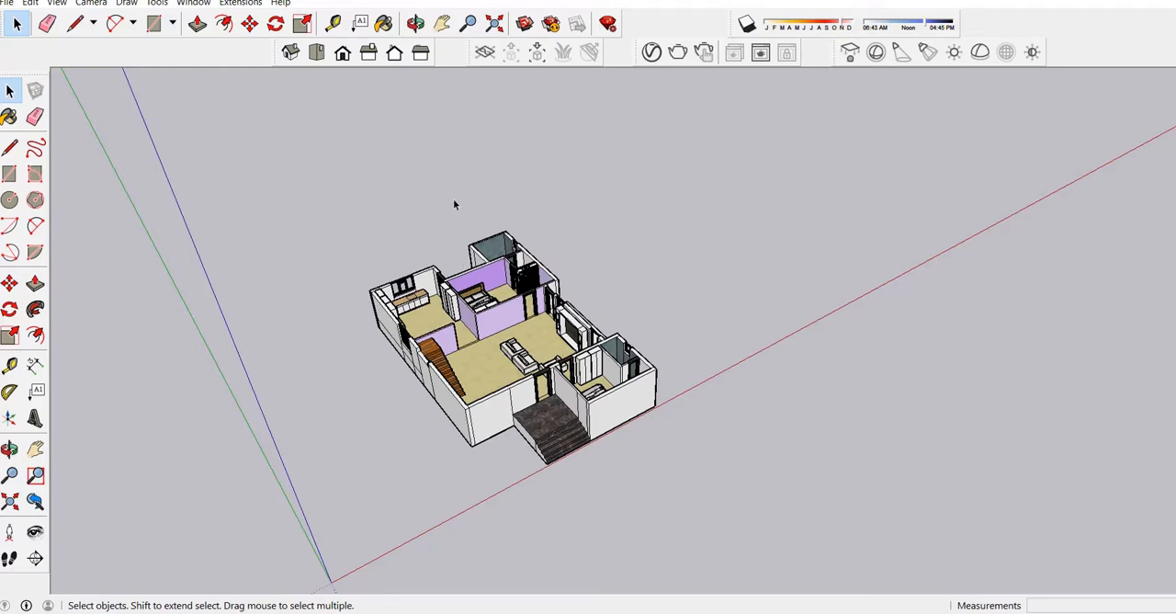
{"action": "left_click", "coordinate": [384, 23]}
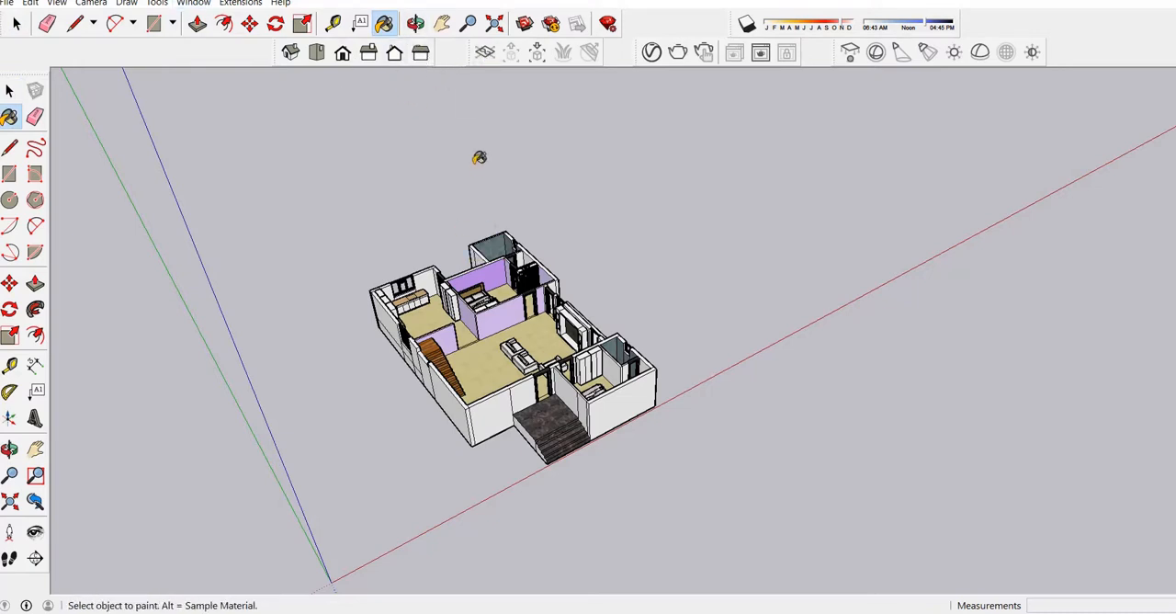
{"action": "left_click", "coordinate": [416, 23]}
{"action": "left_click_drag", "start_coordinate": [514, 386], "coordinate": [350, 78]}
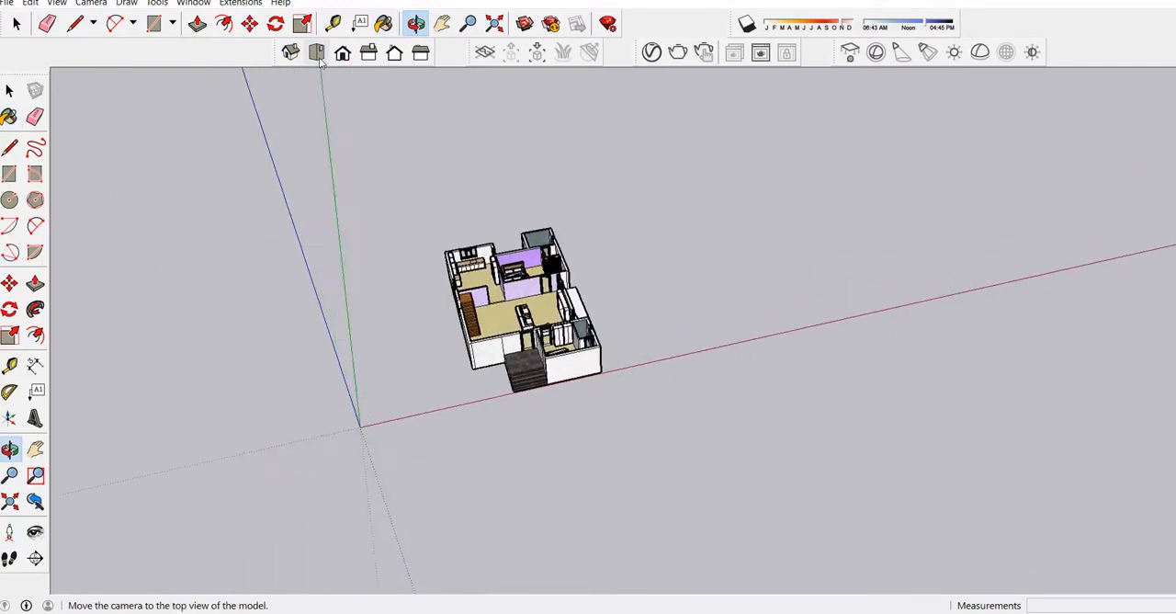
{"action": "left_click", "coordinate": [316, 53]}
{"action": "scroll", "coordinate": [640, 393], "scroll_direction": "up", "scroll_amount": 6}
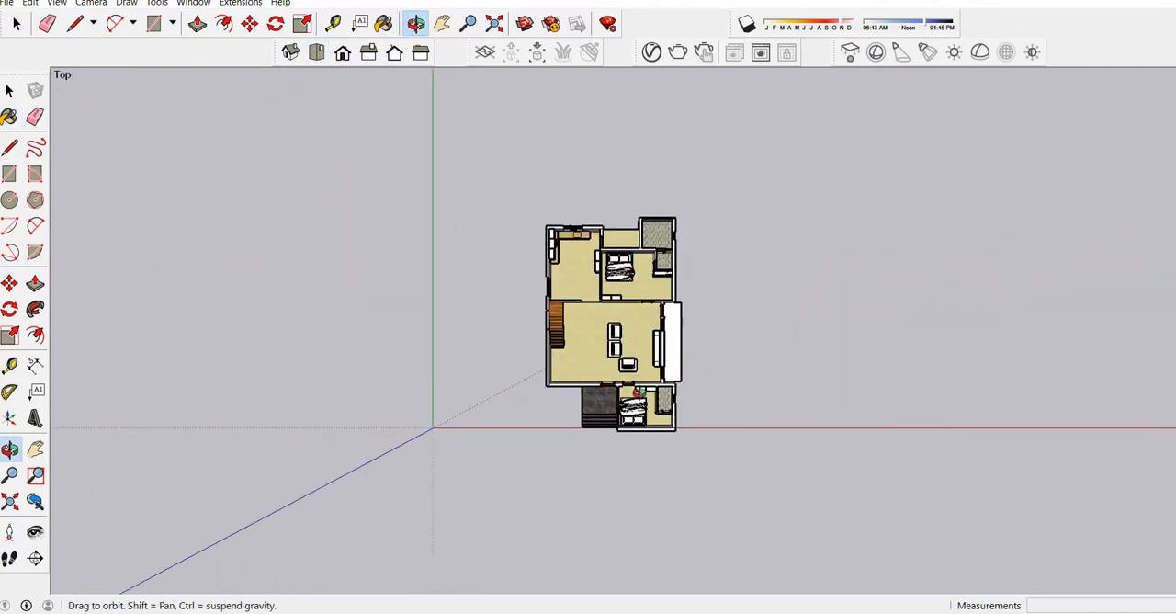
{"action": "left_click_drag", "start_coordinate": [652, 451], "coordinate": [640, 129]}
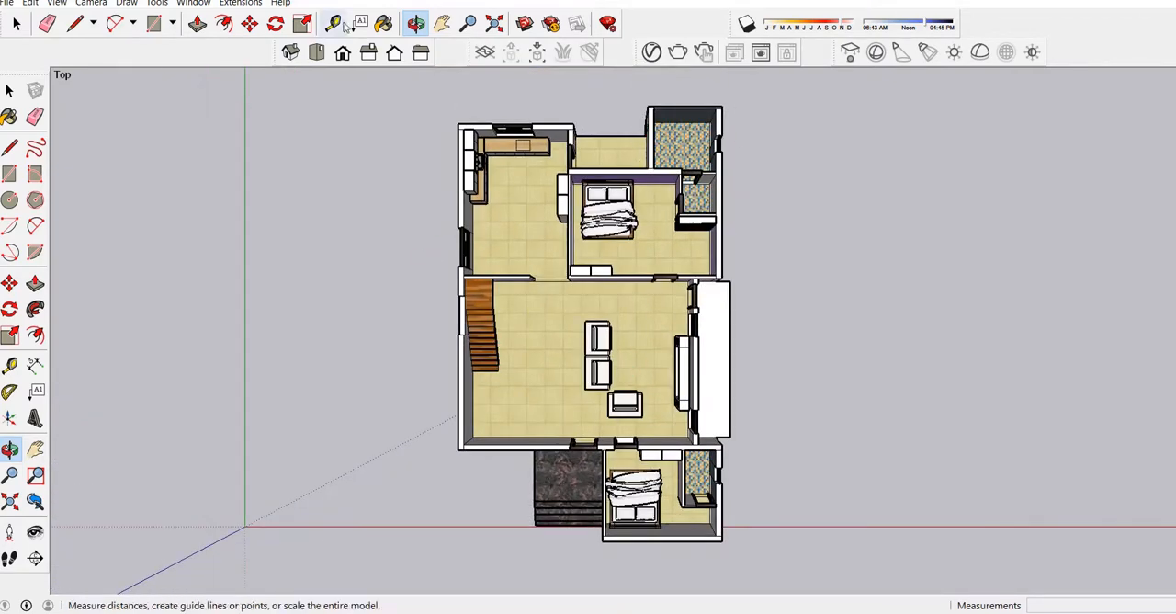
Show the Scenes manager, save the top view of the house as a scene, and recall that scene.
{"action": "left_click", "coordinate": [194, 4]}
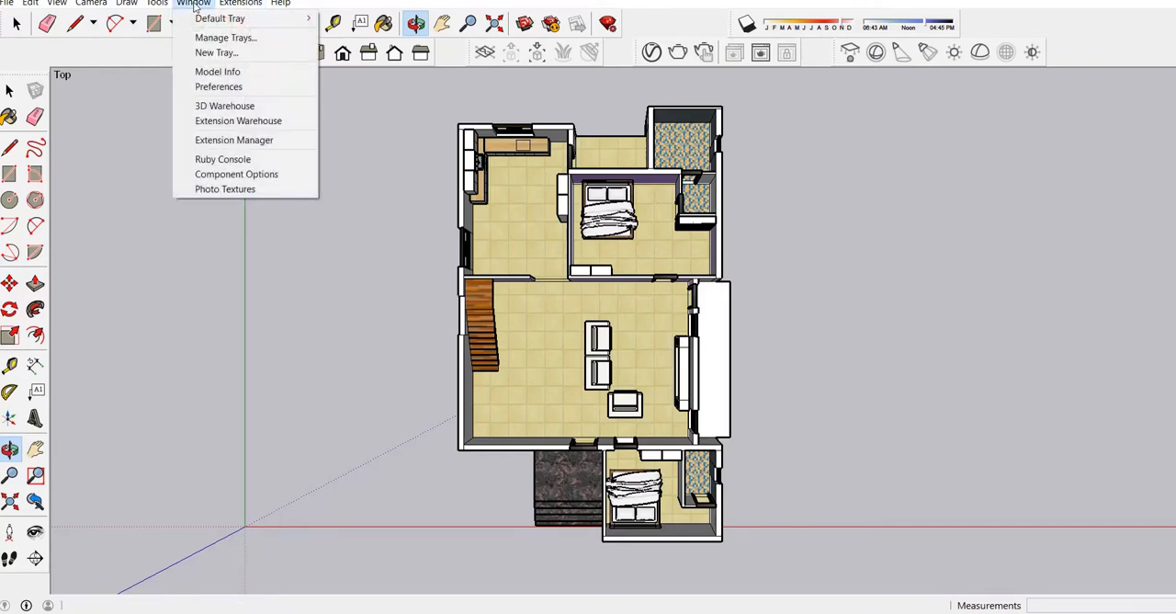
{"action": "mouse_move", "coordinate": [296, 20]}
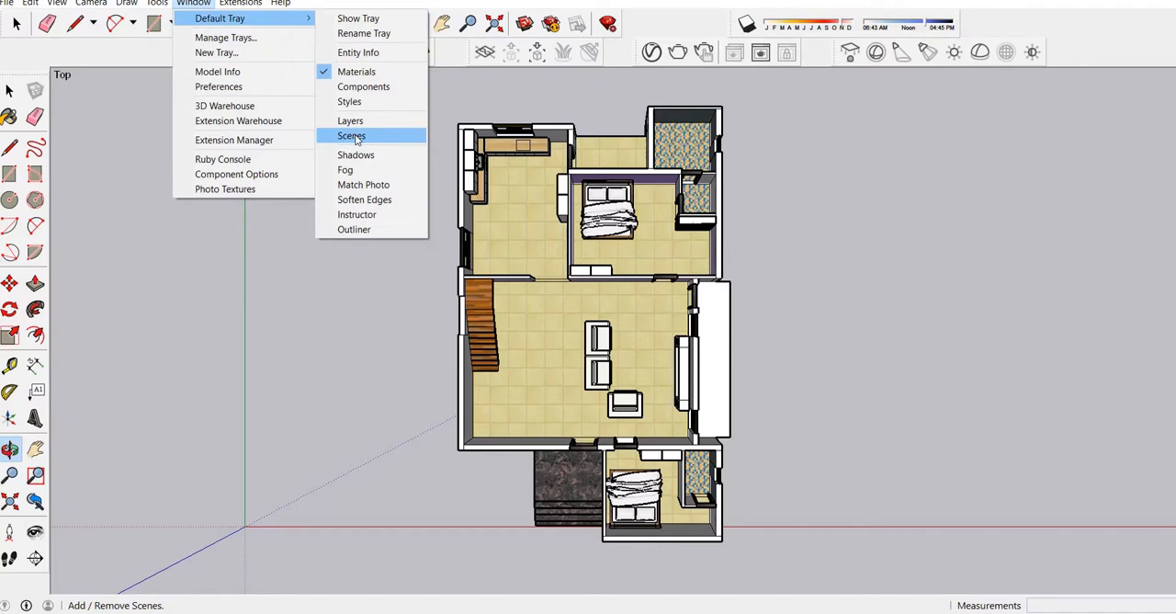
{"action": "left_click", "coordinate": [357, 137]}
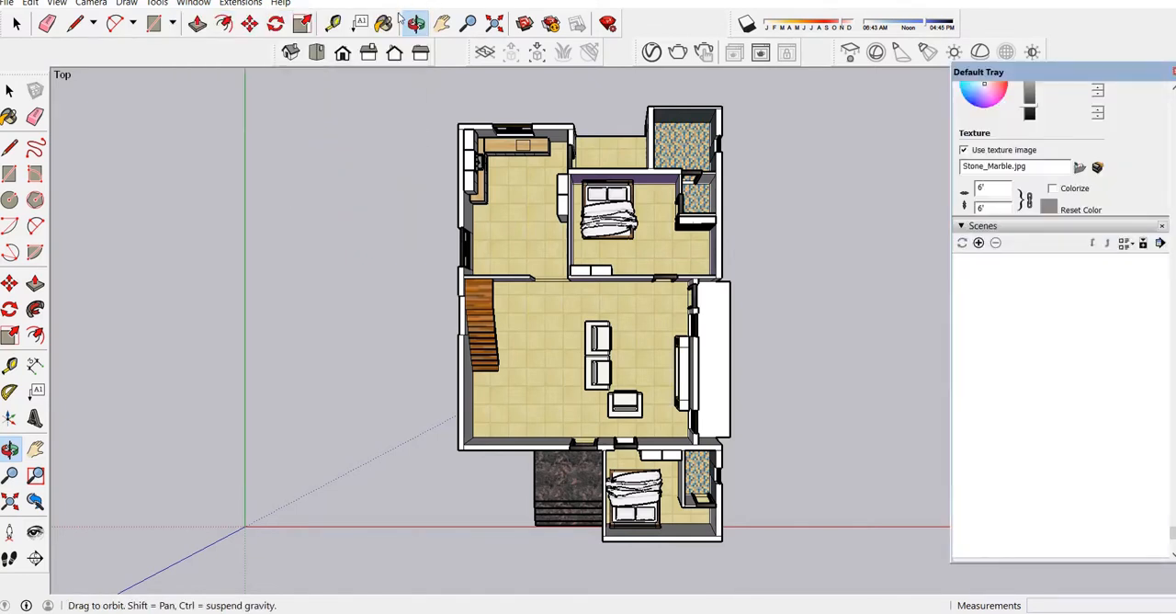
{"action": "left_click", "coordinate": [979, 243]}
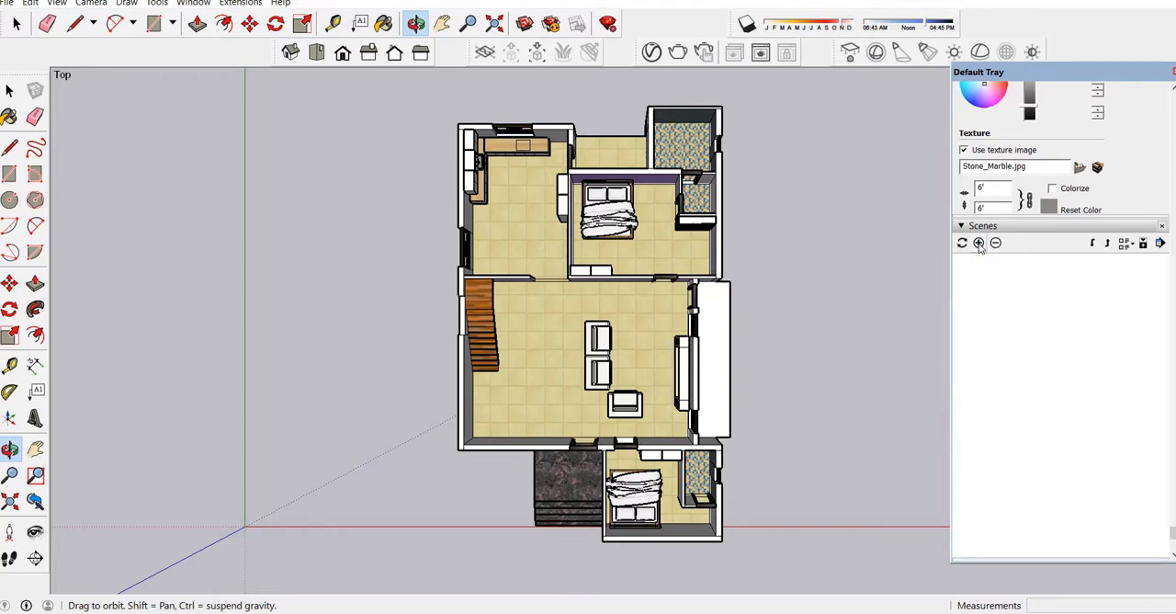
{"action": "left_click", "coordinate": [979, 243]}
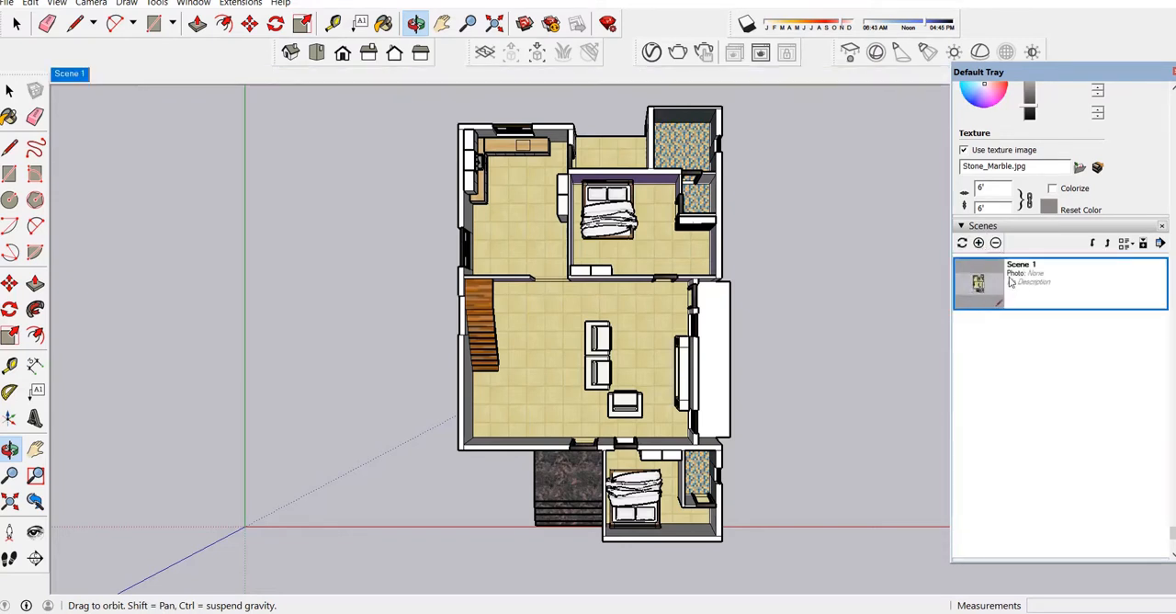
{"action": "left_click", "coordinate": [71, 73]}
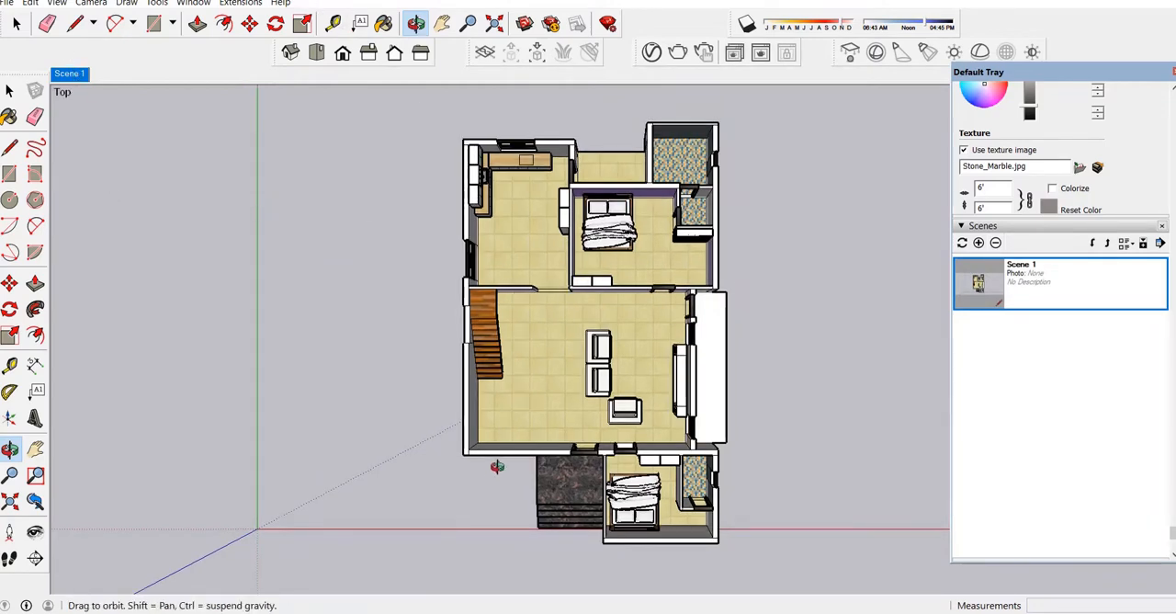
Save a tilted, diagonally turned overhead view of the whole house, with the staircase side facing the viewer, as a second scene.
{"action": "left_click_drag", "start_coordinate": [512, 467], "coordinate": [565, 328]}
{"action": "scroll", "coordinate": [620, 486], "scroll_direction": "up", "scroll_amount": 6}
{"action": "scroll", "coordinate": [565, 328], "scroll_direction": "down", "scroll_amount": 1}
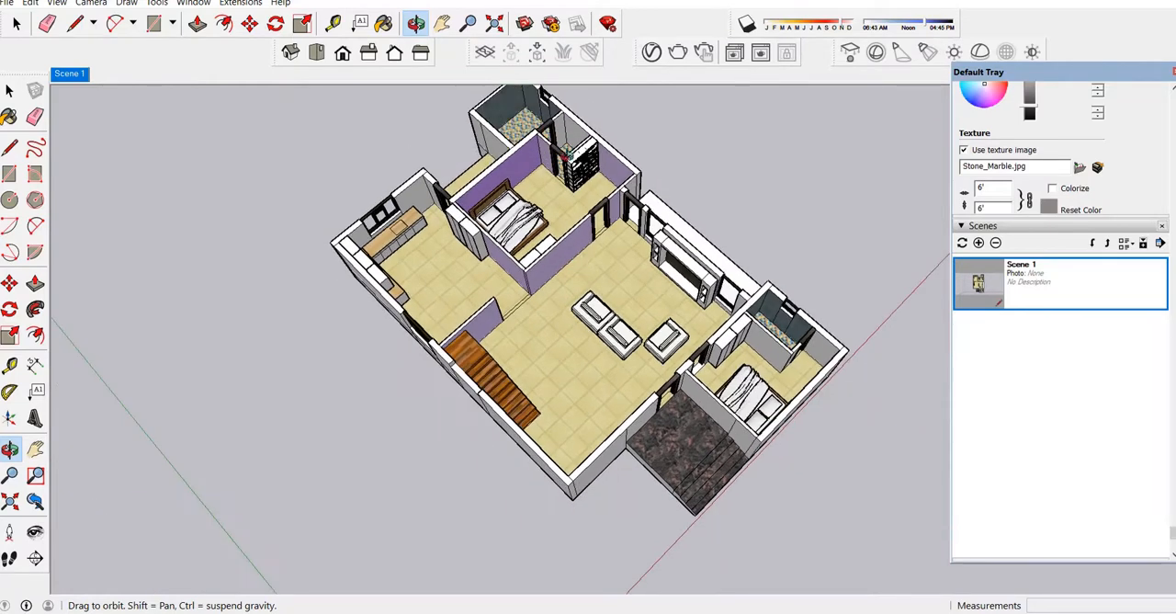
{"action": "scroll", "coordinate": [558, 226], "scroll_direction": "down", "scroll_amount": 1}
{"action": "scroll", "coordinate": [547, 95], "scroll_direction": "up", "scroll_amount": 1}
{"action": "scroll", "coordinate": [547, 97], "scroll_direction": "up", "scroll_amount": 2}
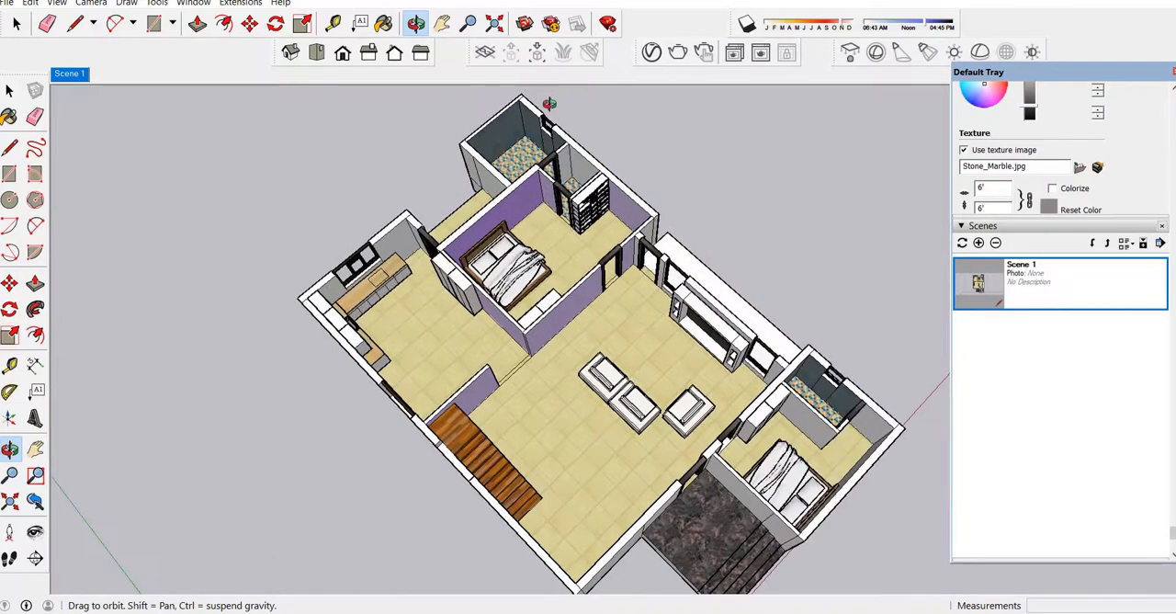
{"action": "scroll", "coordinate": [549, 105], "scroll_direction": "down", "scroll_amount": 2}
{"action": "scroll", "coordinate": [471, 226], "scroll_direction": "down", "scroll_amount": 2}
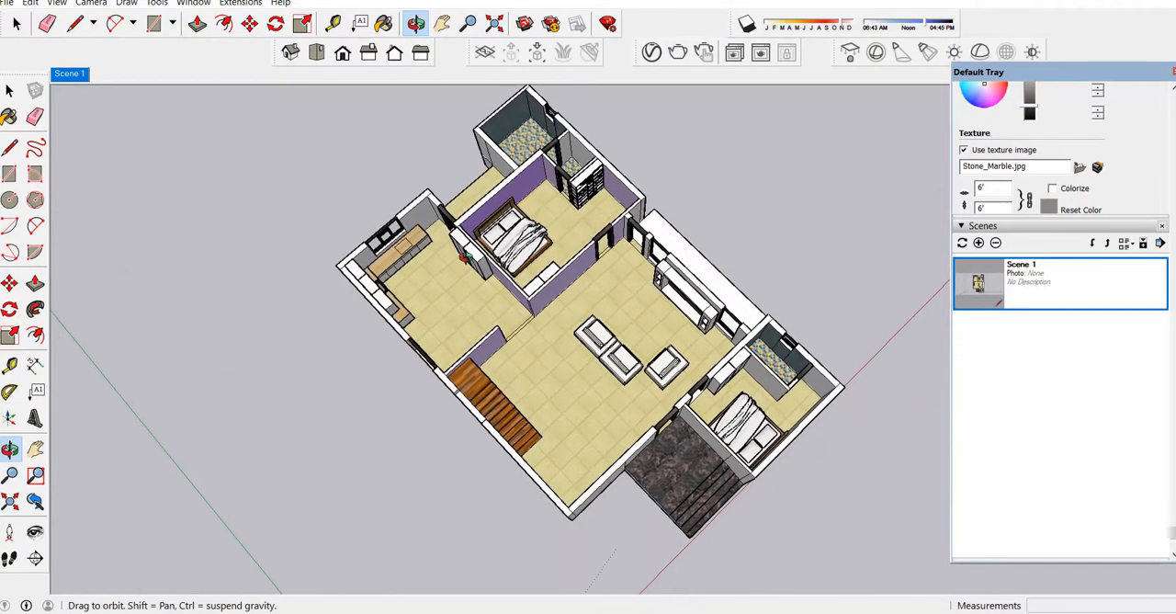
{"action": "scroll", "coordinate": [506, 127], "scroll_direction": "up", "scroll_amount": 3}
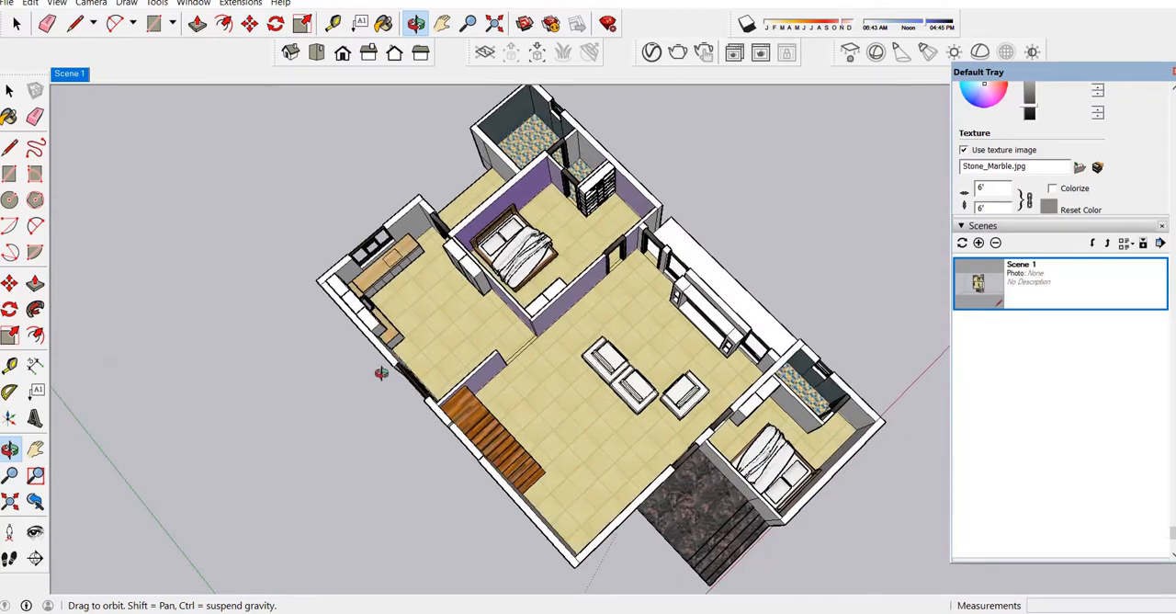
{"action": "scroll", "coordinate": [395, 356], "scroll_direction": "down", "scroll_amount": 2}
{"action": "scroll", "coordinate": [471, 179], "scroll_direction": "up", "scroll_amount": 2}
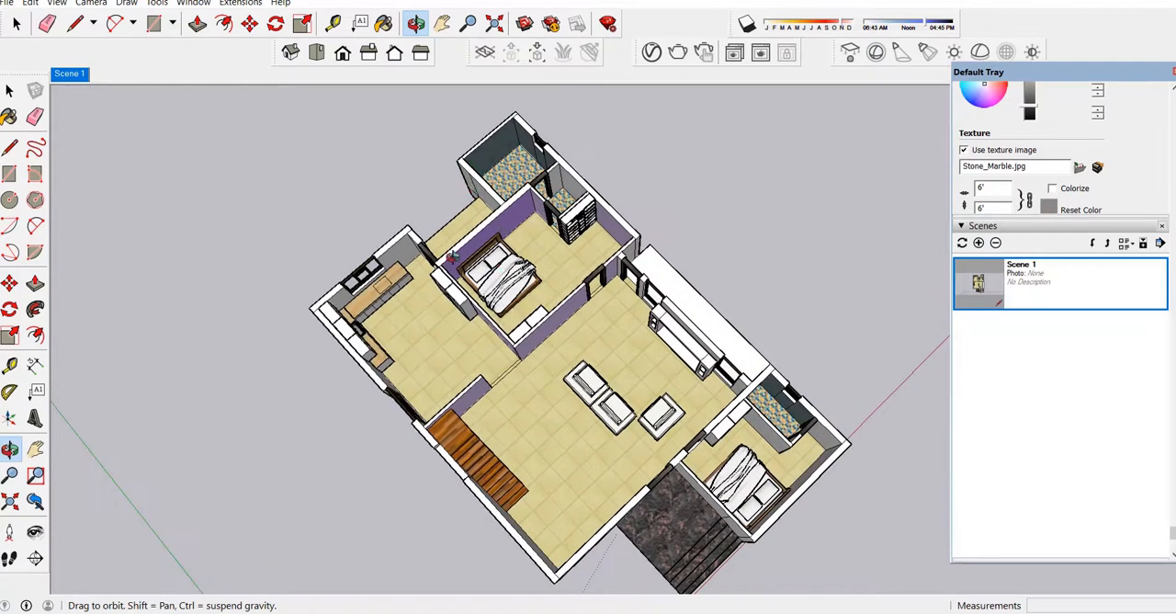
{"action": "left_click", "coordinate": [978, 243]}
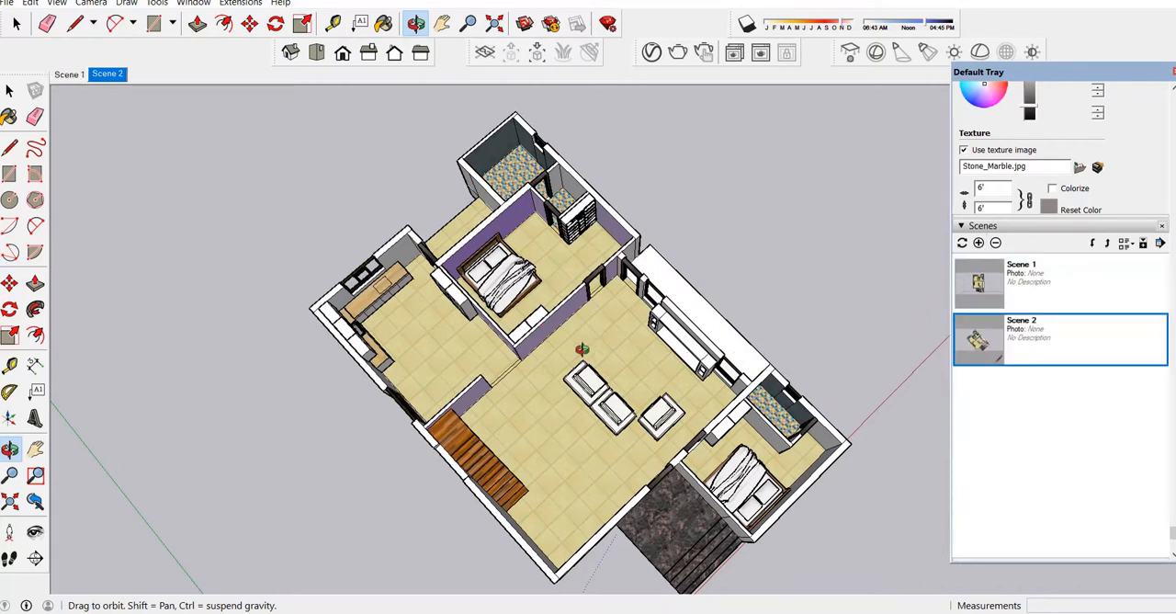
Save a lower perspective view from the porch-steps side of the house as a third scene, and close the tray.
{"action": "left_click_drag", "start_coordinate": [666, 417], "coordinate": [454, 404]}
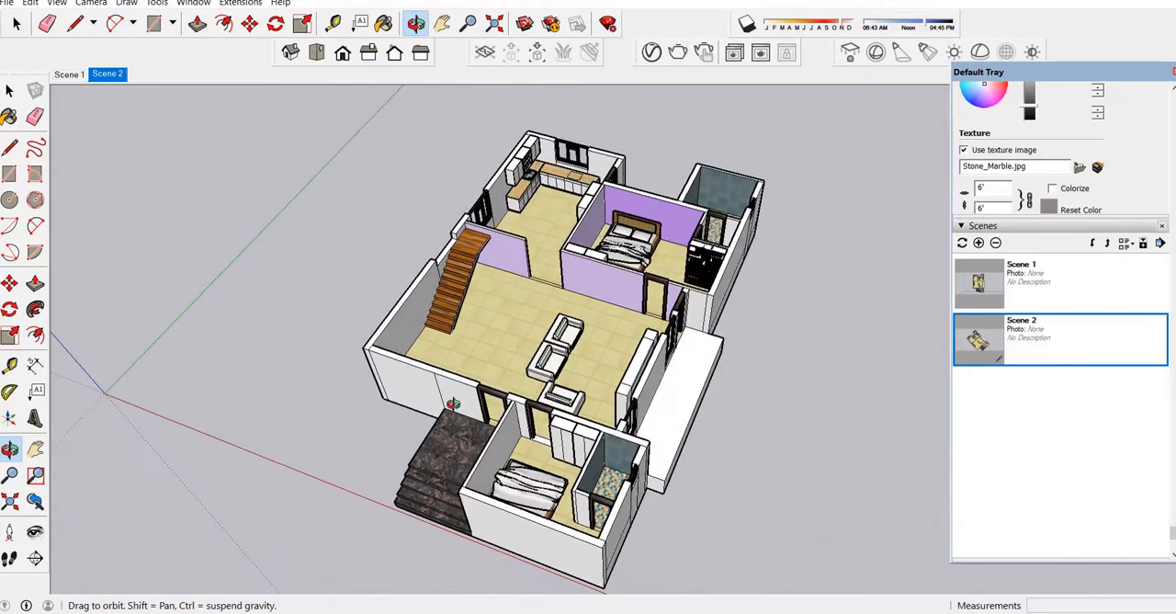
{"action": "left_click", "coordinate": [979, 243]}
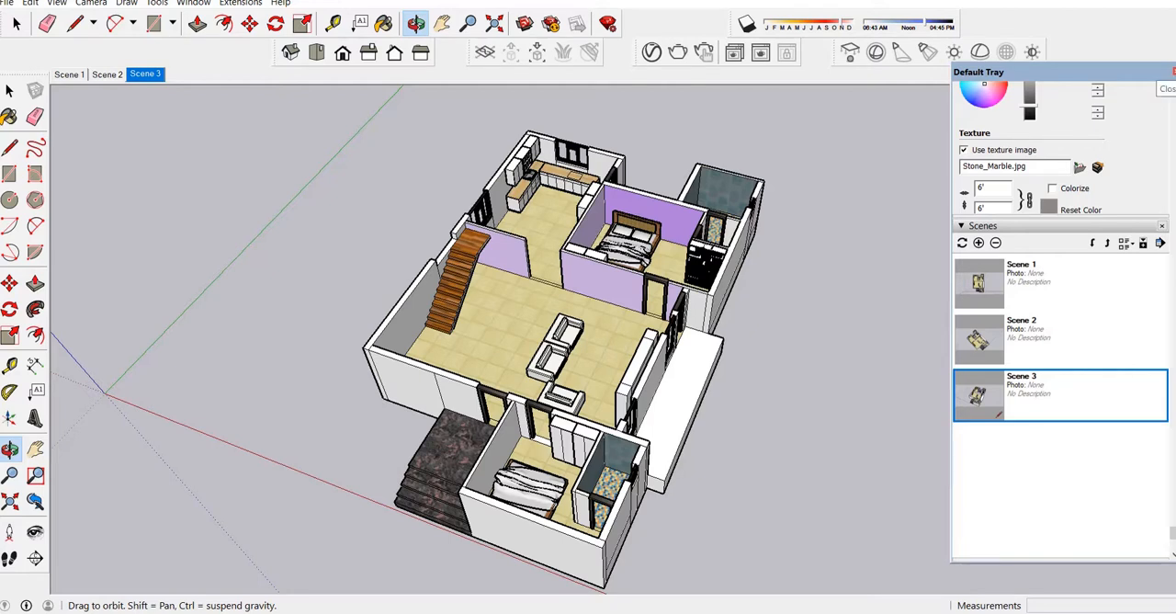
{"action": "left_click", "coordinate": [1173, 73]}
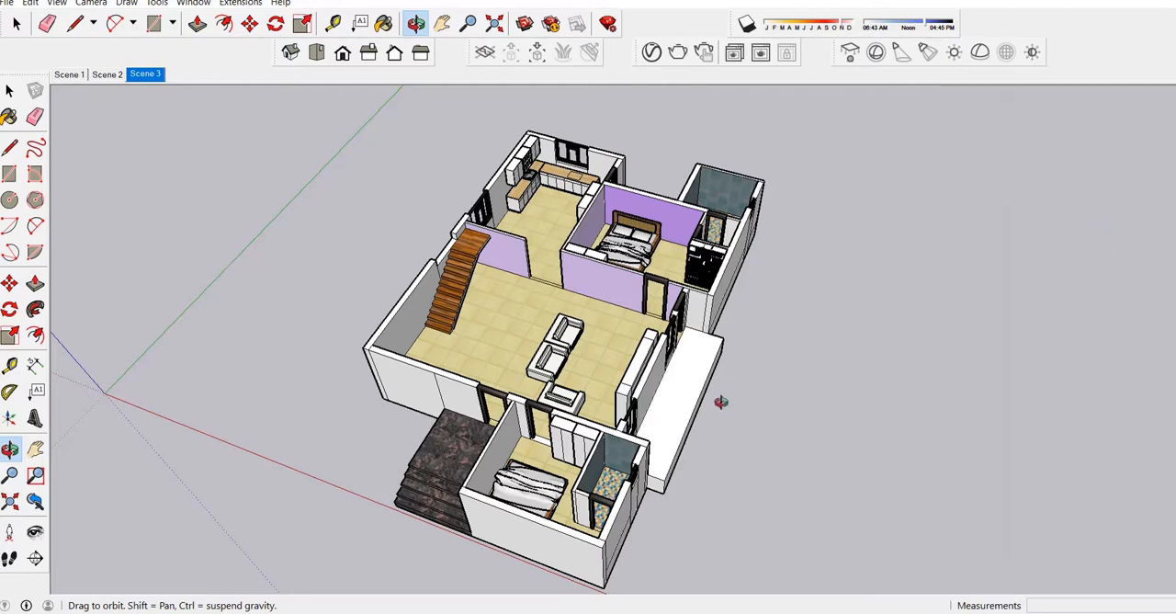